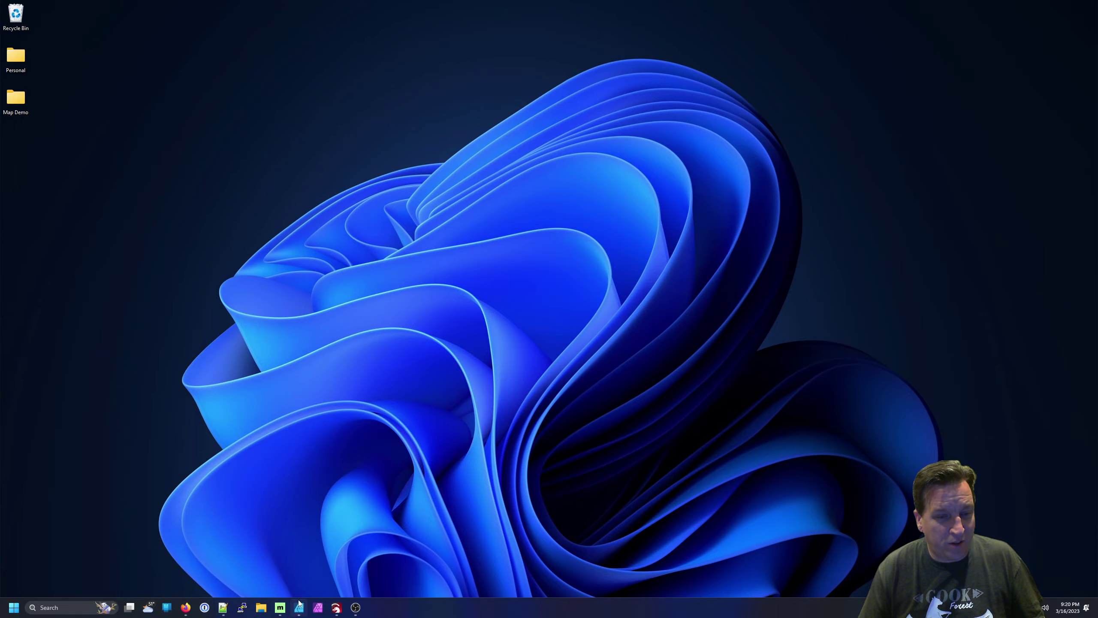
- Switch to Firefox and look over the Maperitive home page at maperitive.net
{"action": "left_click", "coordinate": [186, 607]}
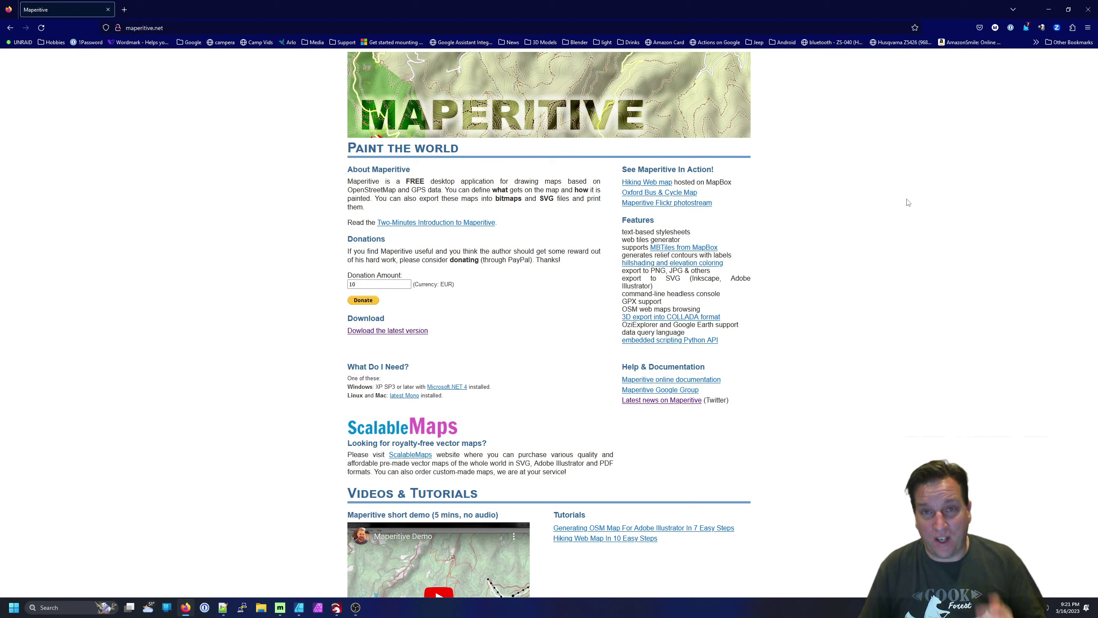
{"action": "left_click", "coordinate": [1047, 13]}
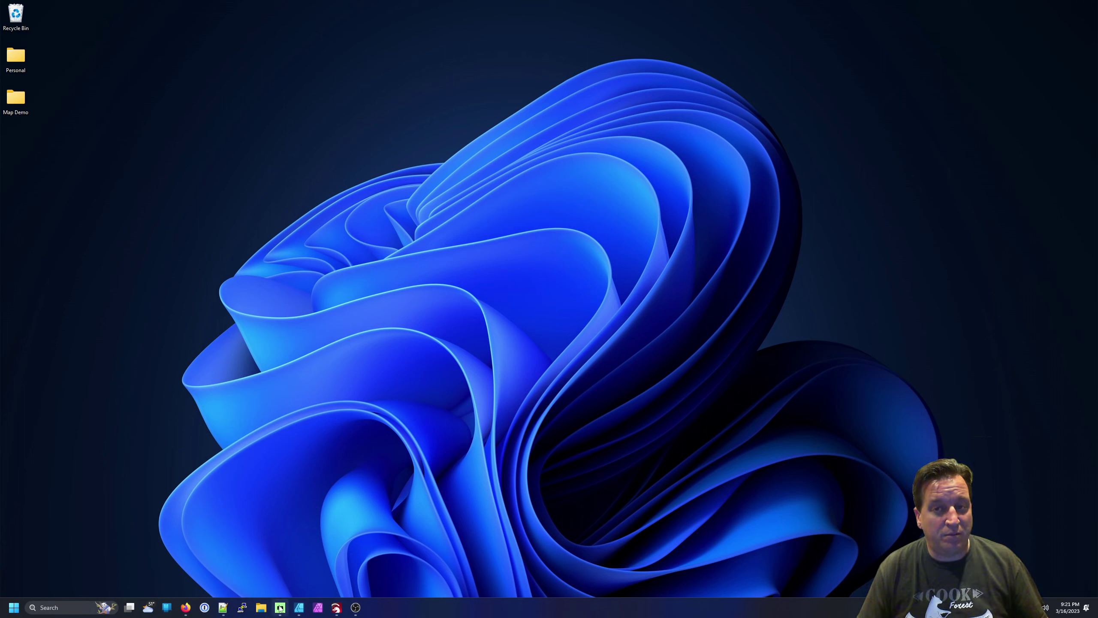
- Switch to Maperitive and download the OSM data through the Overpass API for the area covering Punxsutawney
{"action": "mouse_move", "coordinate": [280, 609]}
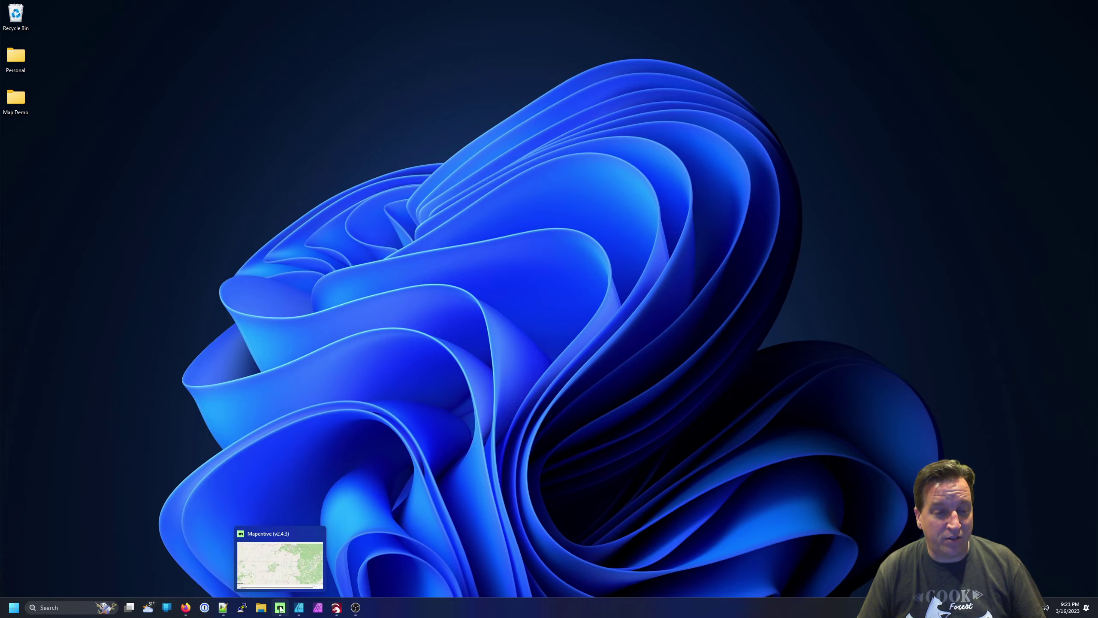
{"action": "left_click", "coordinate": [280, 608]}
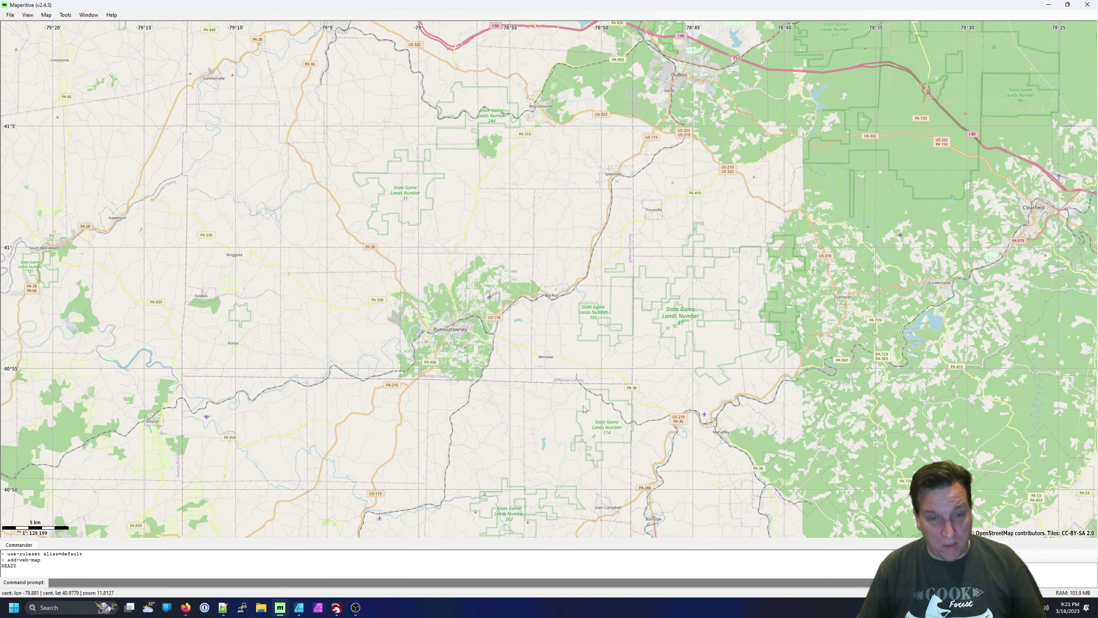
{"action": "left_click_drag", "start_coordinate": [458, 211], "coordinate": [821, 376]}
{"action": "scroll", "coordinate": [820, 376], "scroll_direction": "up", "scroll_amount": 4}
{"action": "left_click_drag", "start_coordinate": [586, 314], "coordinate": [657, 349]}
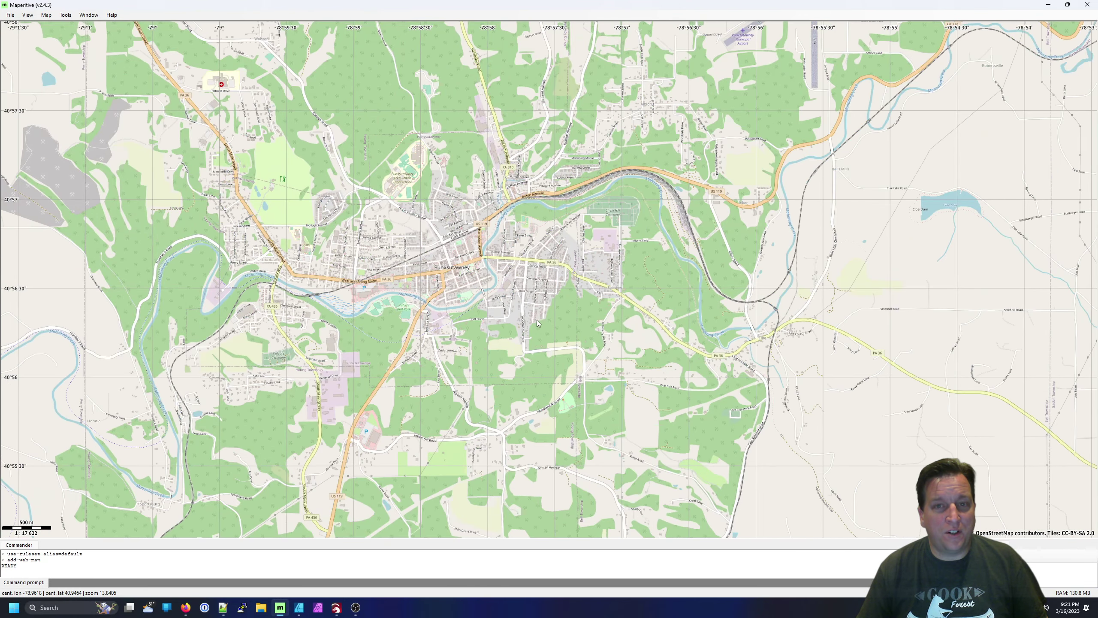
{"action": "scroll", "coordinate": [537, 324], "scroll_direction": "up", "scroll_amount": 2}
{"action": "left_click_drag", "start_coordinate": [537, 323], "coordinate": [628, 367]}
{"action": "scroll", "coordinate": [645, 329], "scroll_direction": "up", "scroll_amount": 1}
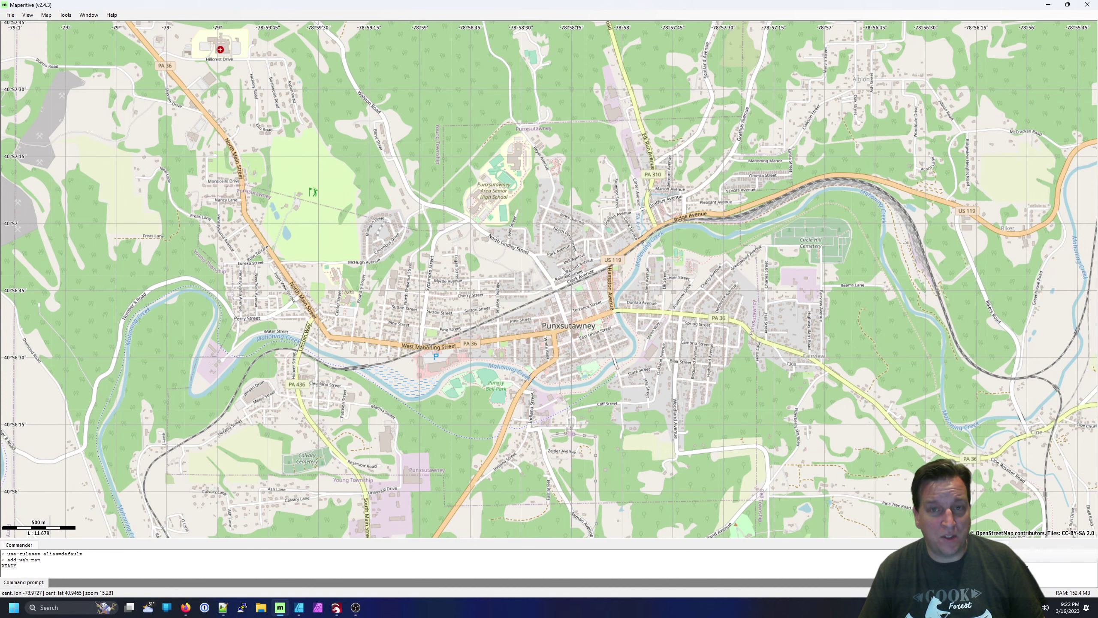
{"action": "left_click_drag", "start_coordinate": [562, 267], "coordinate": [557, 262]}
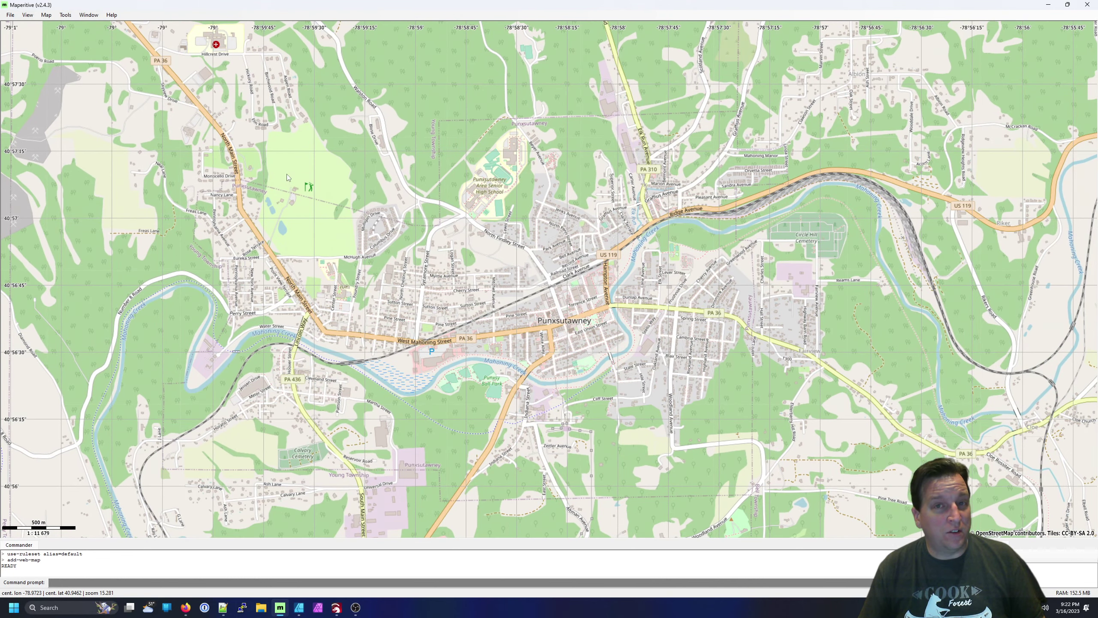
{"action": "left_click", "coordinate": [48, 16]}
{"action": "left_click", "coordinate": [87, 58]}
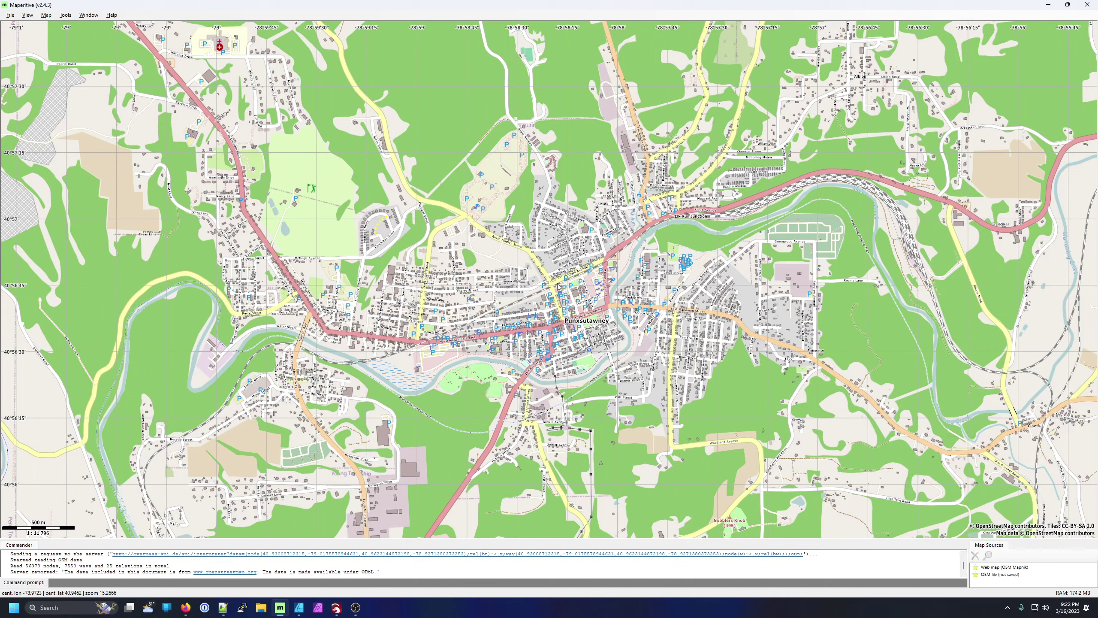
- Hide the OSM Mapnik web map source and switch the map's rendering rules to Laser
{"action": "left_click", "coordinate": [976, 568]}
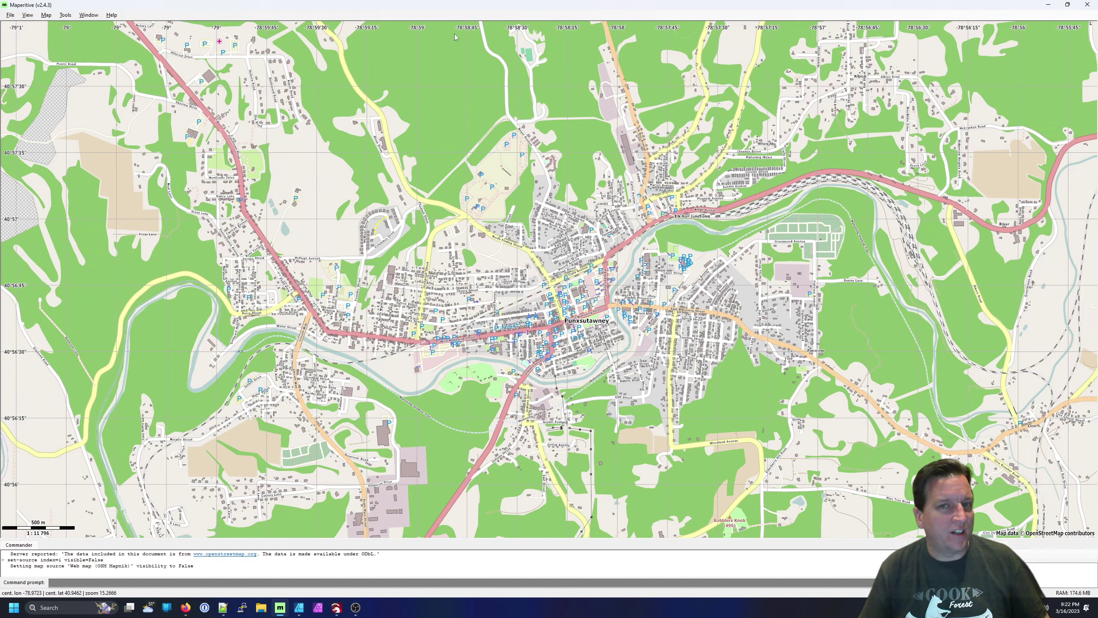
{"action": "left_click", "coordinate": [46, 15]}
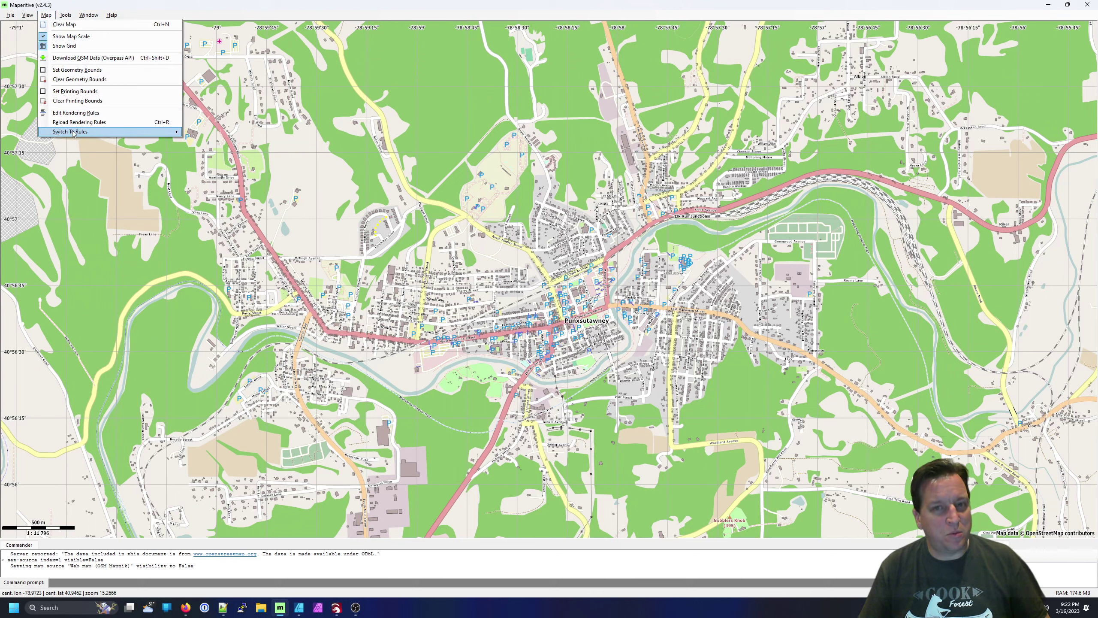
{"action": "mouse_move", "coordinate": [73, 133]}
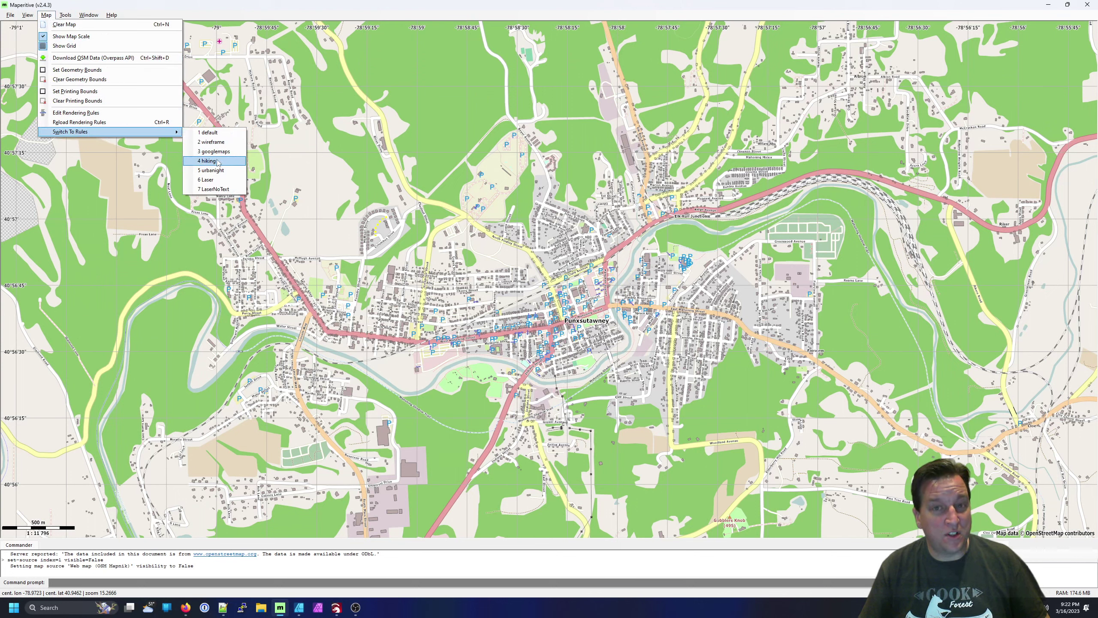
{"action": "left_click", "coordinate": [209, 179]}
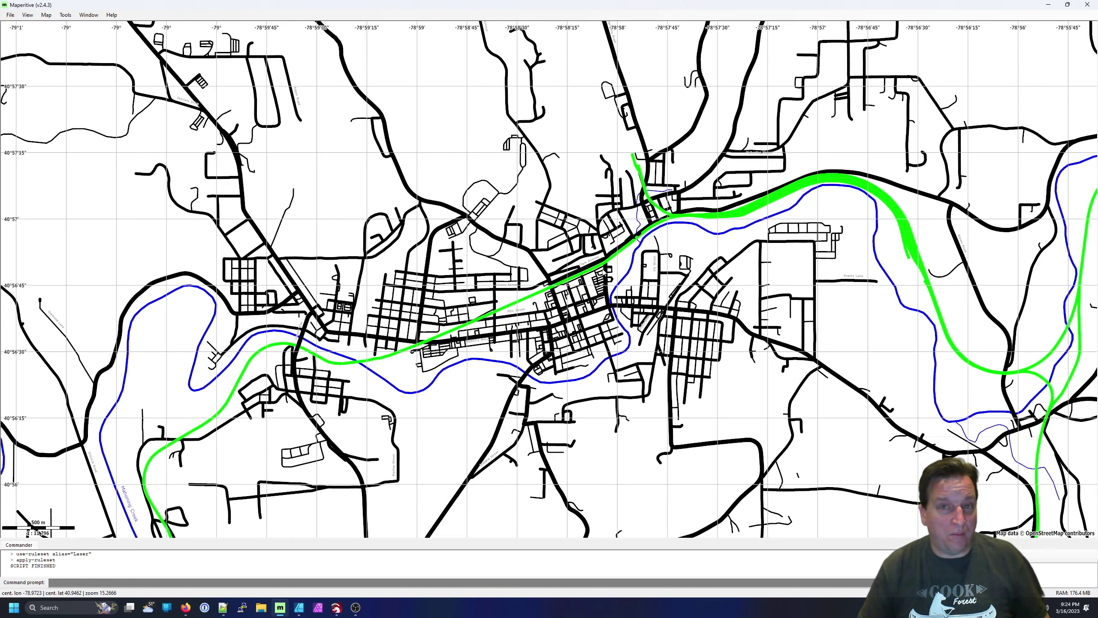
- Export the map to SVG for Inkscape, check the output file's path in the log, and close Maperitive
{"action": "left_click", "coordinate": [67, 17]}
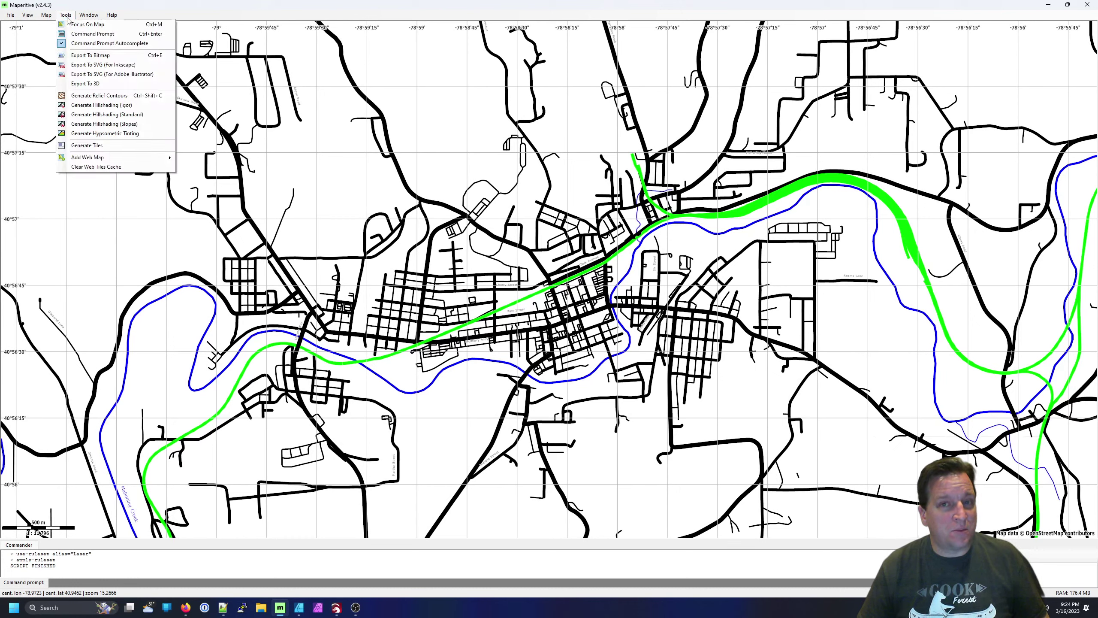
{"action": "left_click", "coordinate": [90, 65]}
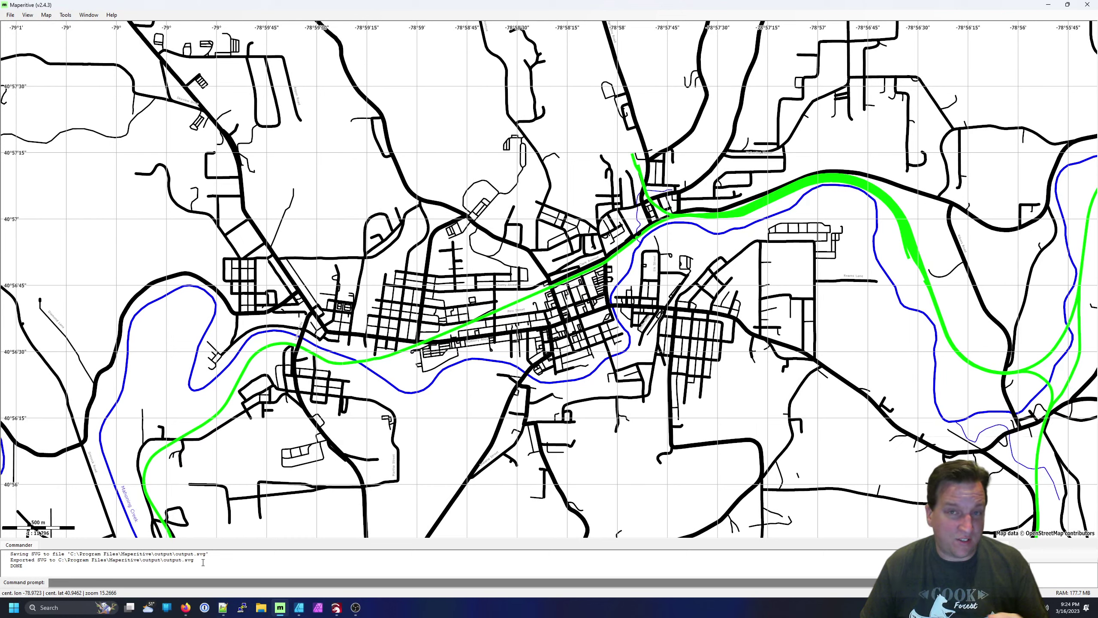
{"action": "left_click_drag", "start_coordinate": [195, 560], "coordinate": [64, 562]}
{"action": "left_click", "coordinate": [116, 561]}
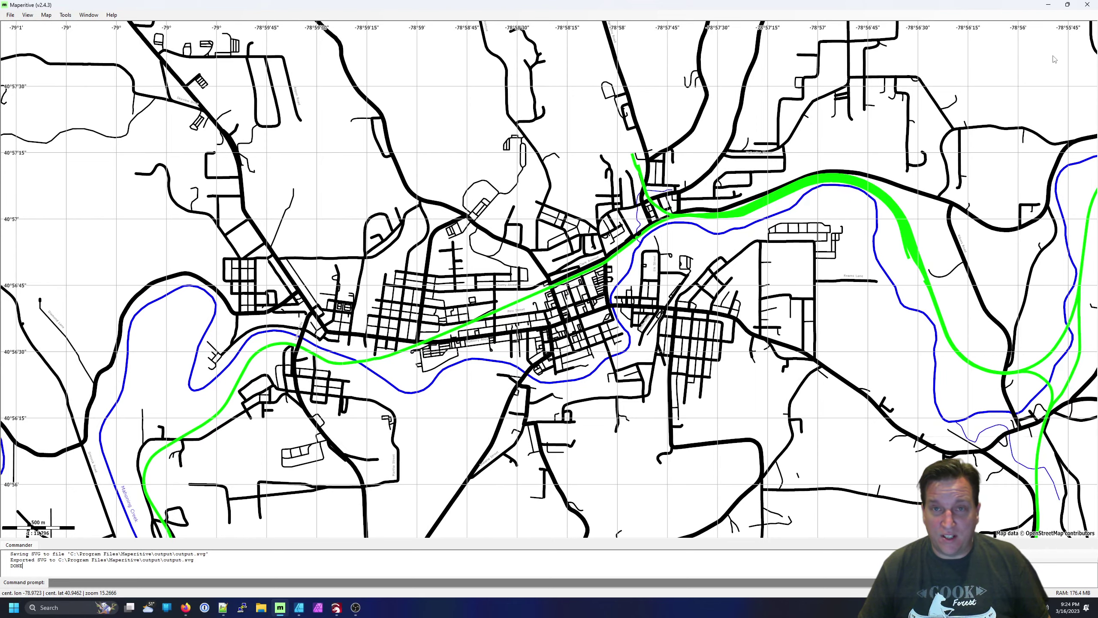
{"action": "left_click", "coordinate": [1087, 5]}
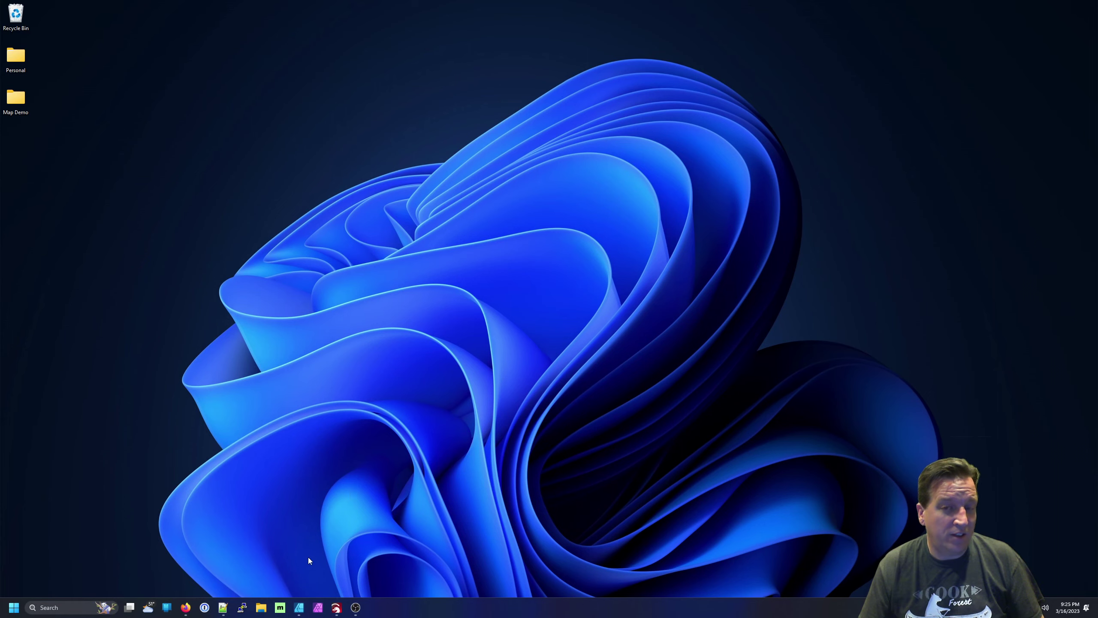
- Switch to Affinity Designer and open output.svg from the Maperitive output folder
{"action": "left_click", "coordinate": [299, 608]}
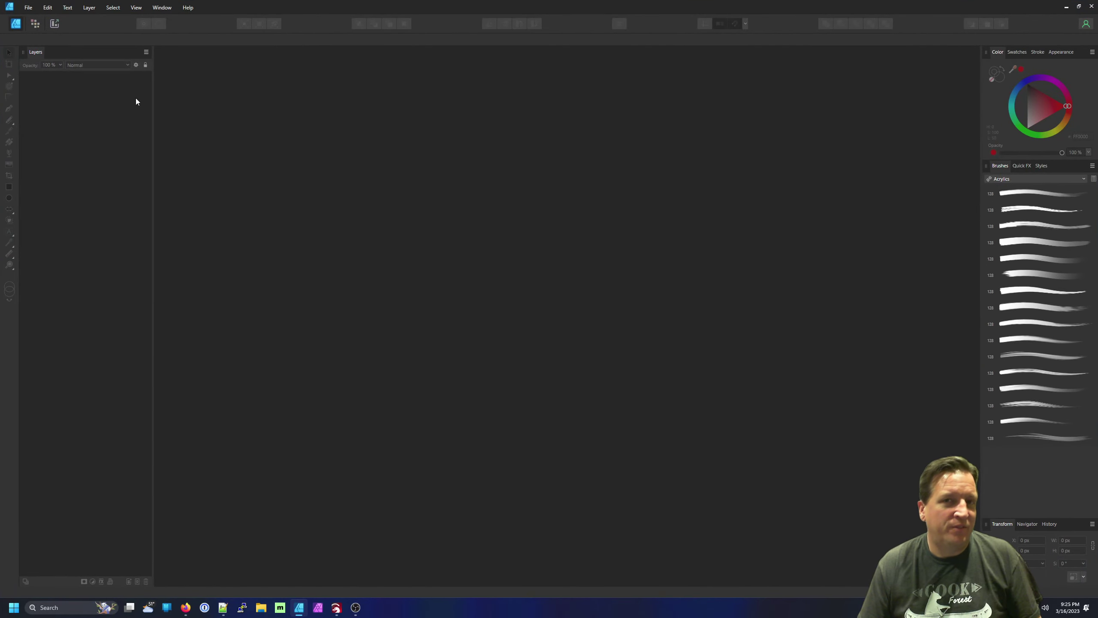
{"action": "left_click", "coordinate": [28, 7]}
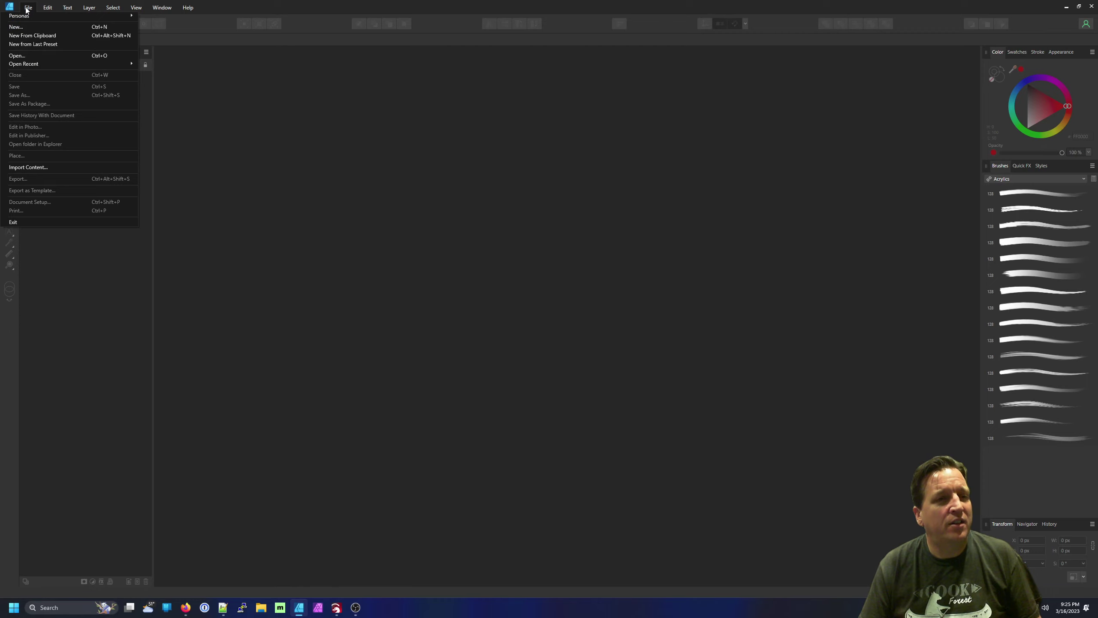
{"action": "left_click", "coordinate": [37, 55]}
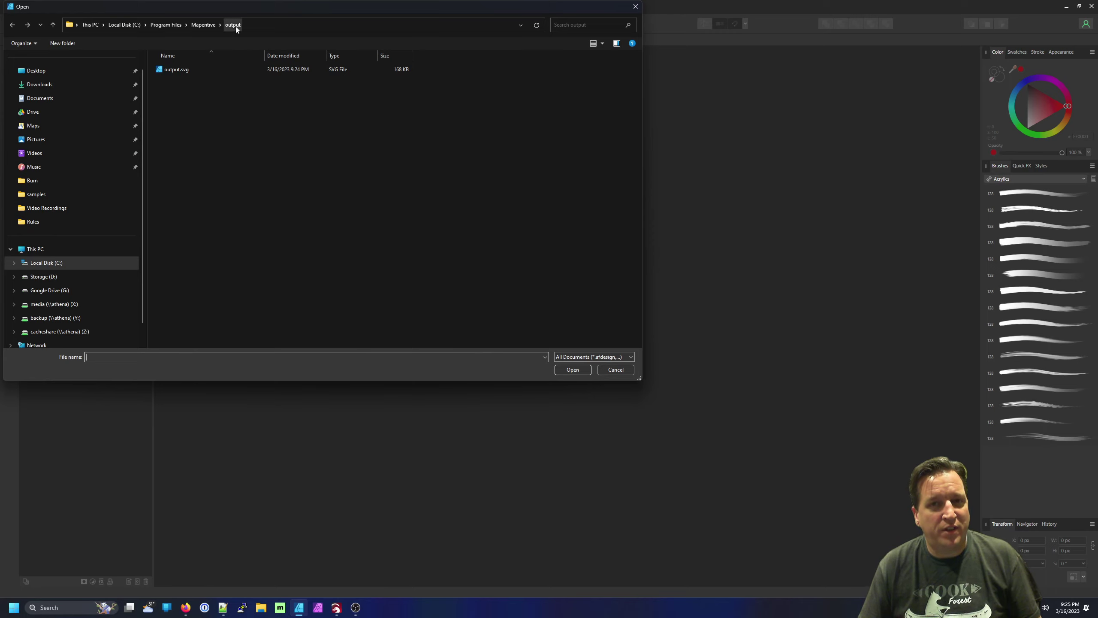
{"action": "left_click", "coordinate": [178, 69]}
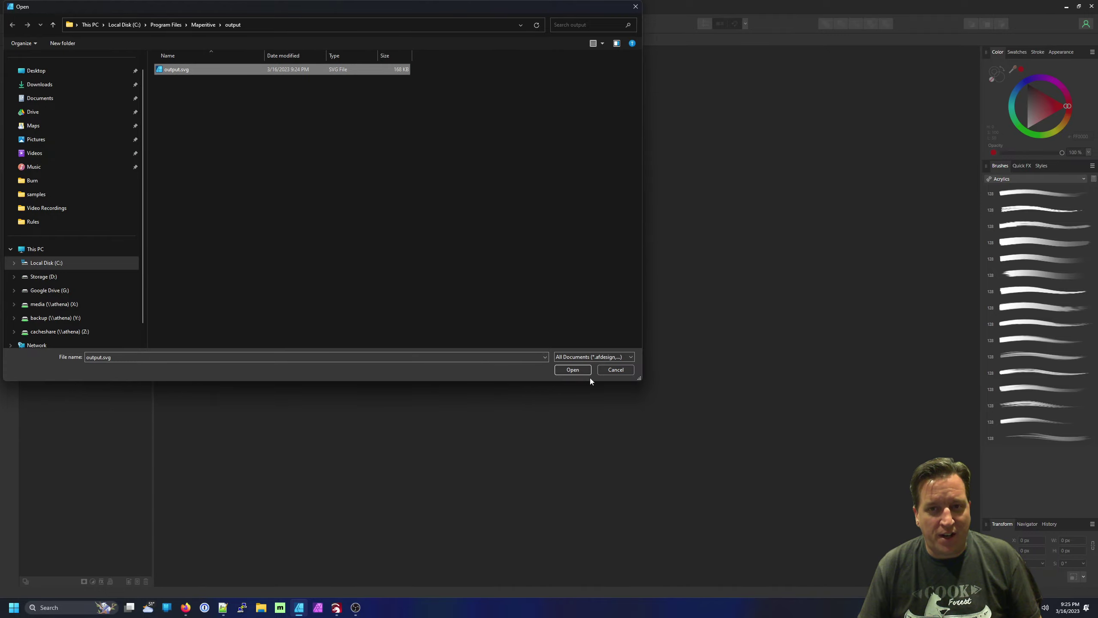
{"action": "left_click", "coordinate": [574, 369]}
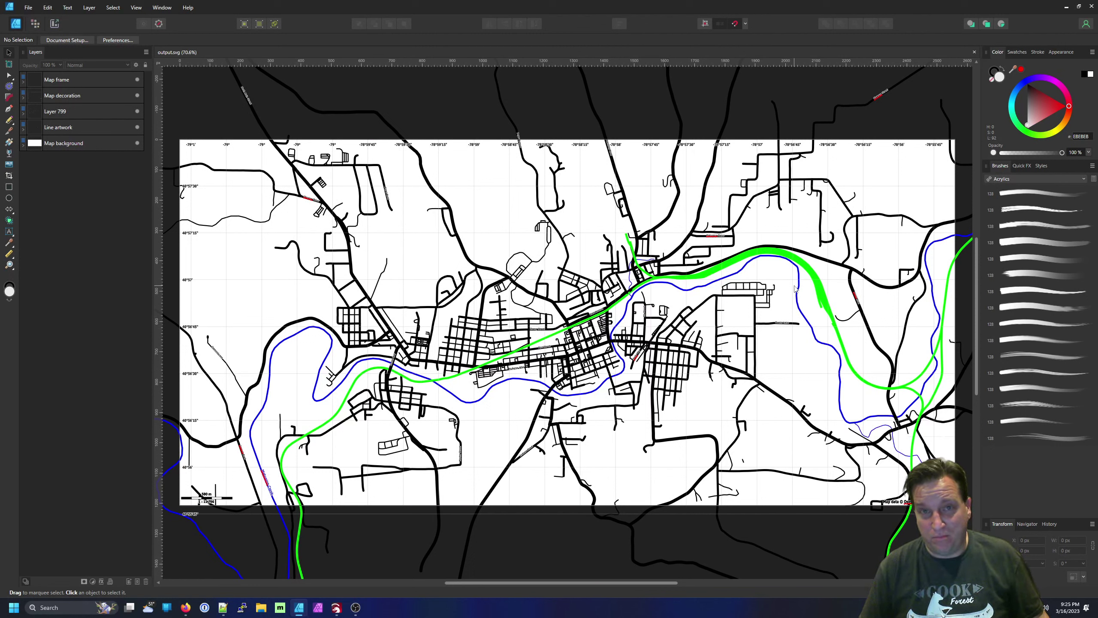
- Examine how far the map's road, river and railway lines extend beyond the page
{"action": "scroll", "coordinate": [687, 298], "scroll_direction": "down", "scroll_amount": 1}
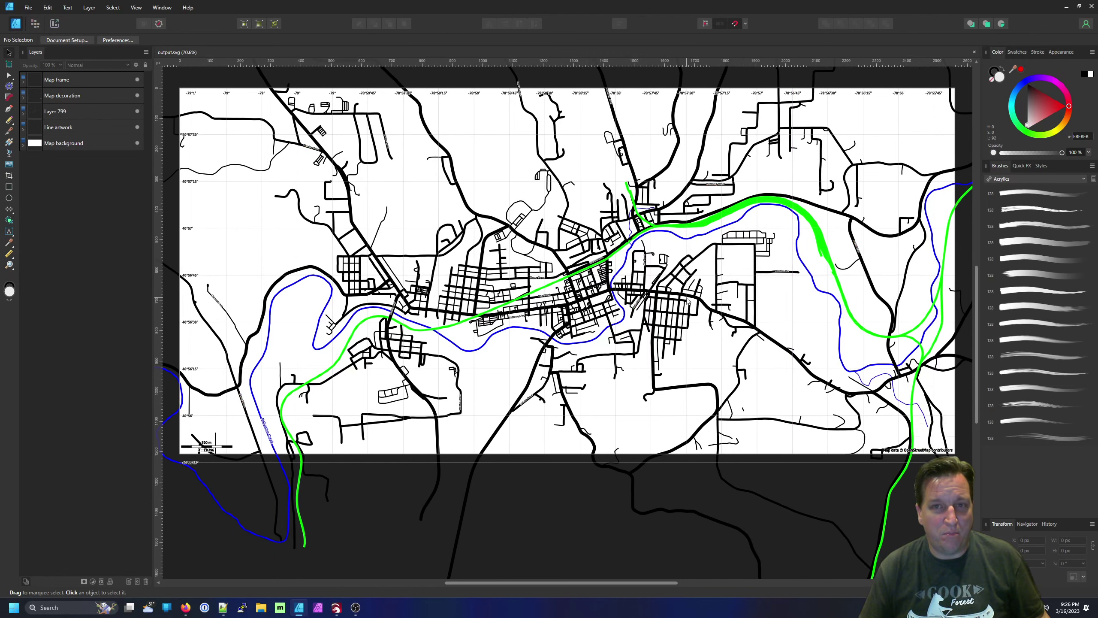
{"action": "scroll", "coordinate": [688, 303], "scroll_direction": "down", "scroll_amount": 5}
{"action": "scroll", "coordinate": [692, 320], "scroll_direction": "down", "scroll_amount": 3}
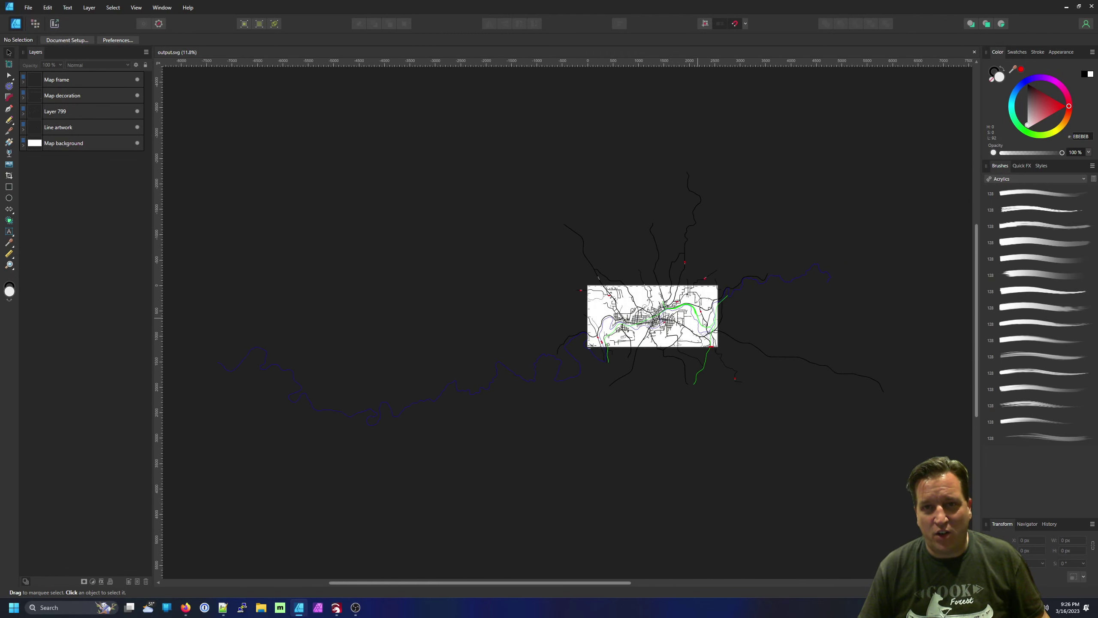
{"action": "scroll", "coordinate": [692, 320], "scroll_direction": "up", "scroll_amount": 4}
{"action": "scroll", "coordinate": [688, 317], "scroll_direction": "up", "scroll_amount": 5}
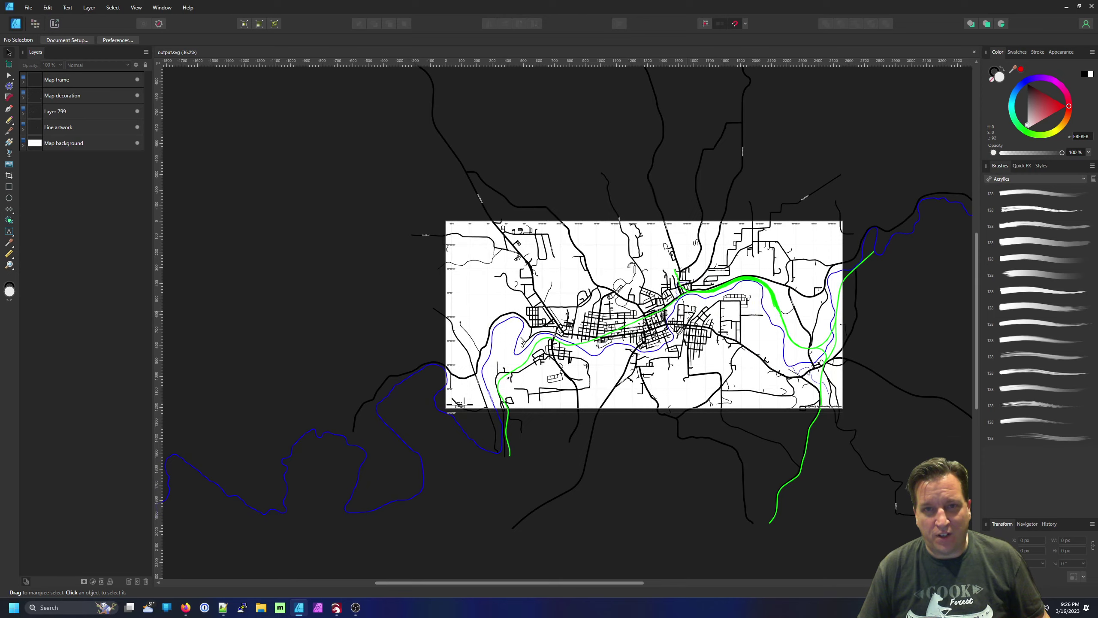
{"action": "scroll", "coordinate": [688, 317], "scroll_direction": "down", "scroll_amount": 1}
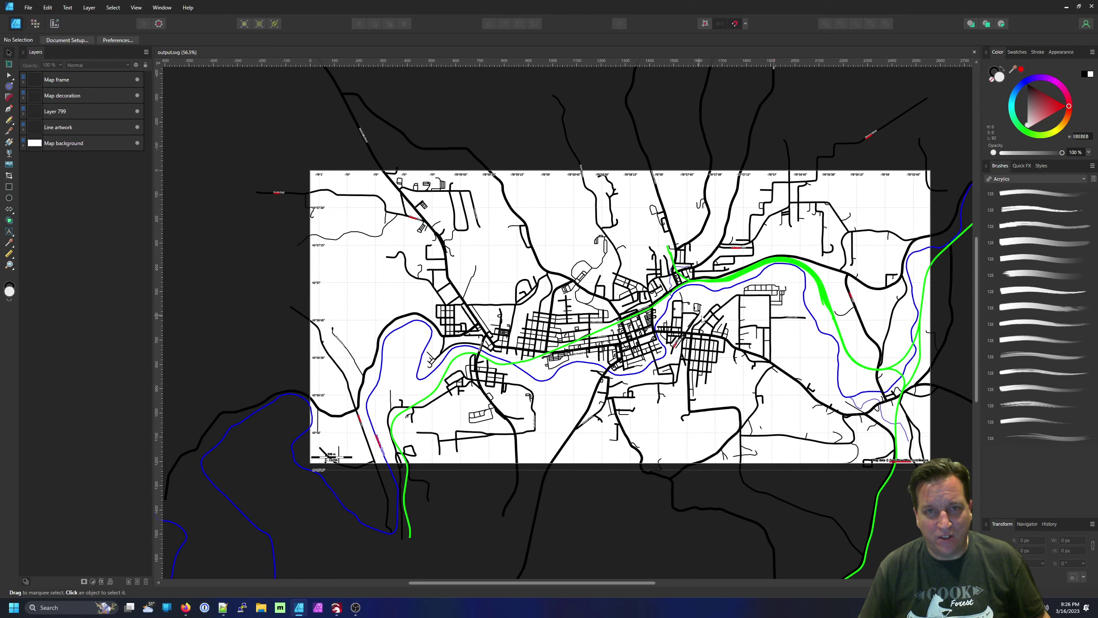
{"action": "scroll", "coordinate": [673, 316], "scroll_direction": "right", "scroll_amount": 1}
{"action": "scroll", "coordinate": [675, 317], "scroll_direction": "right", "scroll_amount": 1}
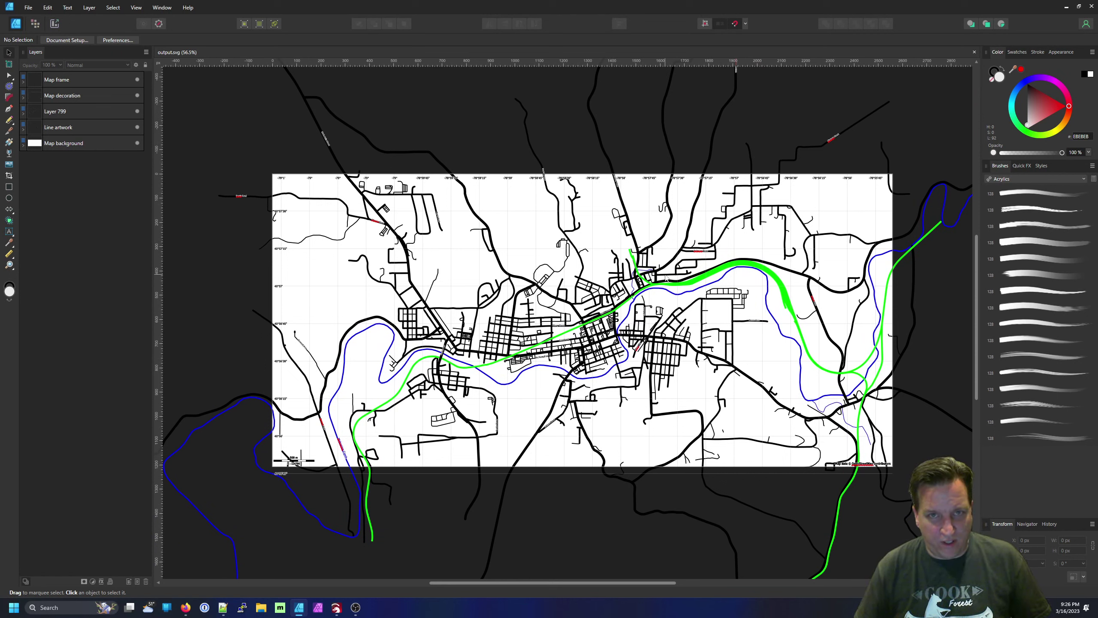
- Check the Map background layer by toggling its visibility, and delete the layer
{"action": "left_click", "coordinate": [137, 143]}
{"action": "left_click", "coordinate": [136, 143]}
{"action": "left_click", "coordinate": [137, 142]}
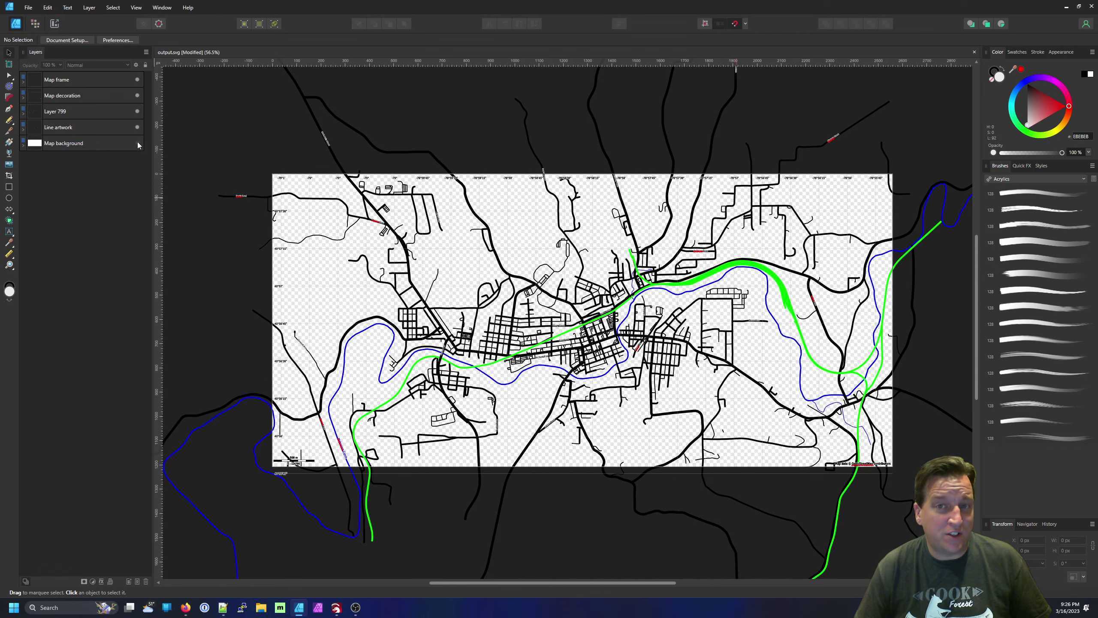
{"action": "left_click", "coordinate": [137, 143]}
{"action": "left_click", "coordinate": [104, 147]}
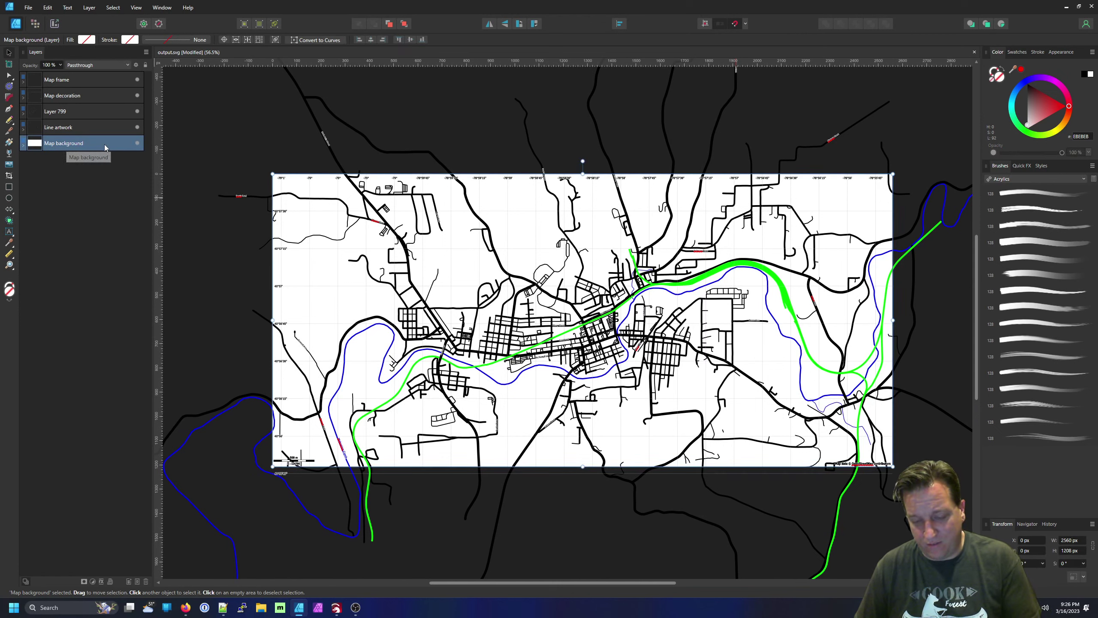
{"action": "key", "text": "Delete"}
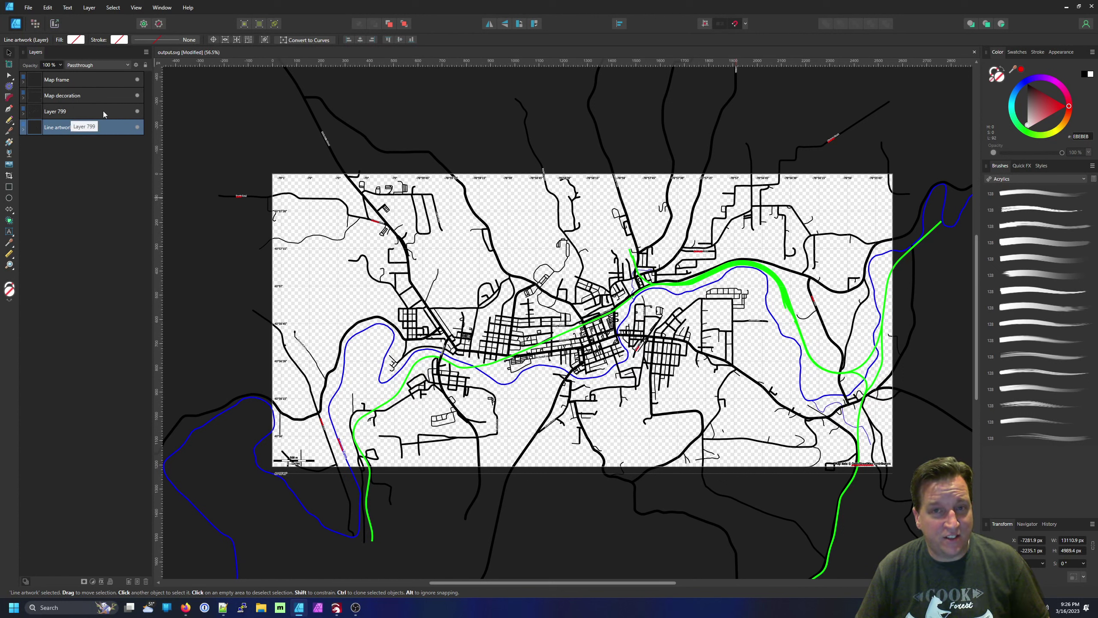
- Compare the map with and without Layer 799, and leave that layer hidden
{"action": "left_click", "coordinate": [137, 112]}
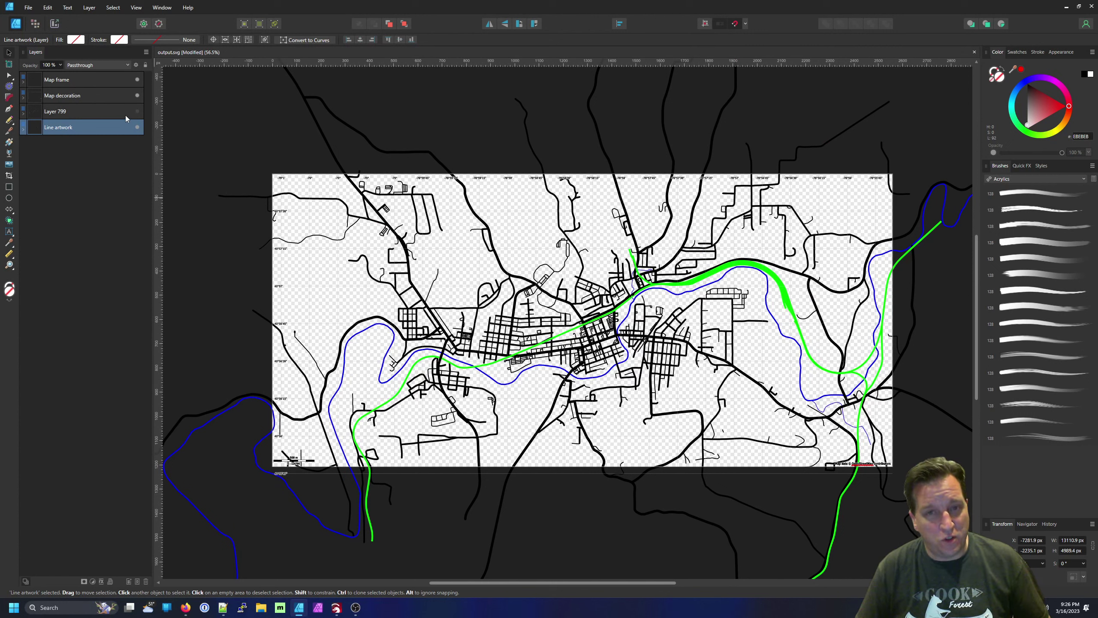
{"action": "left_click", "coordinate": [137, 111]}
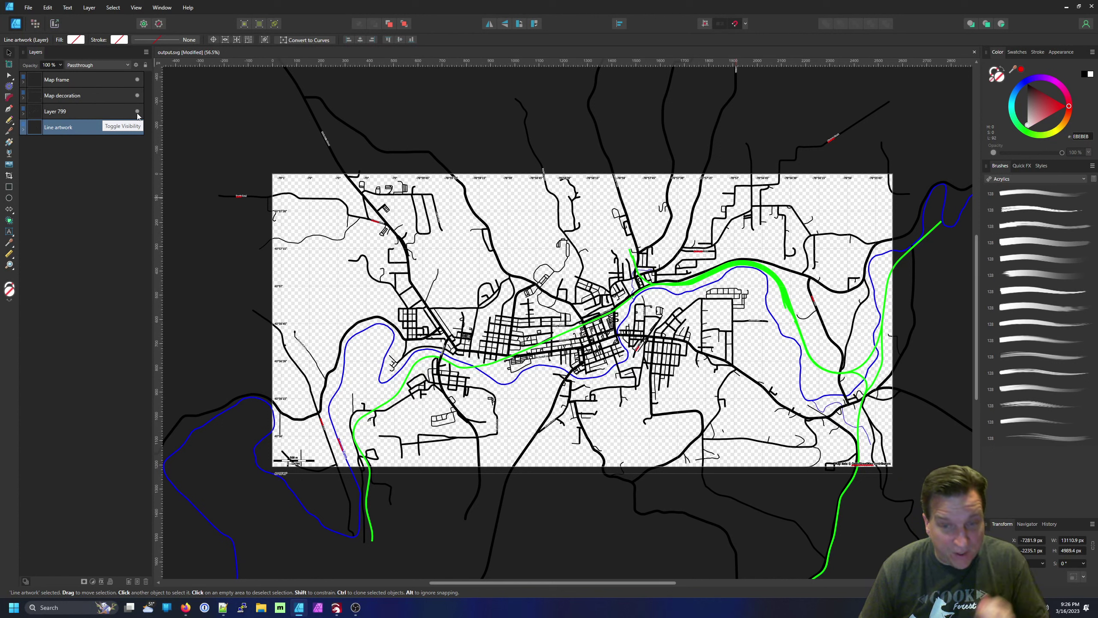
{"action": "left_click", "coordinate": [138, 112]}
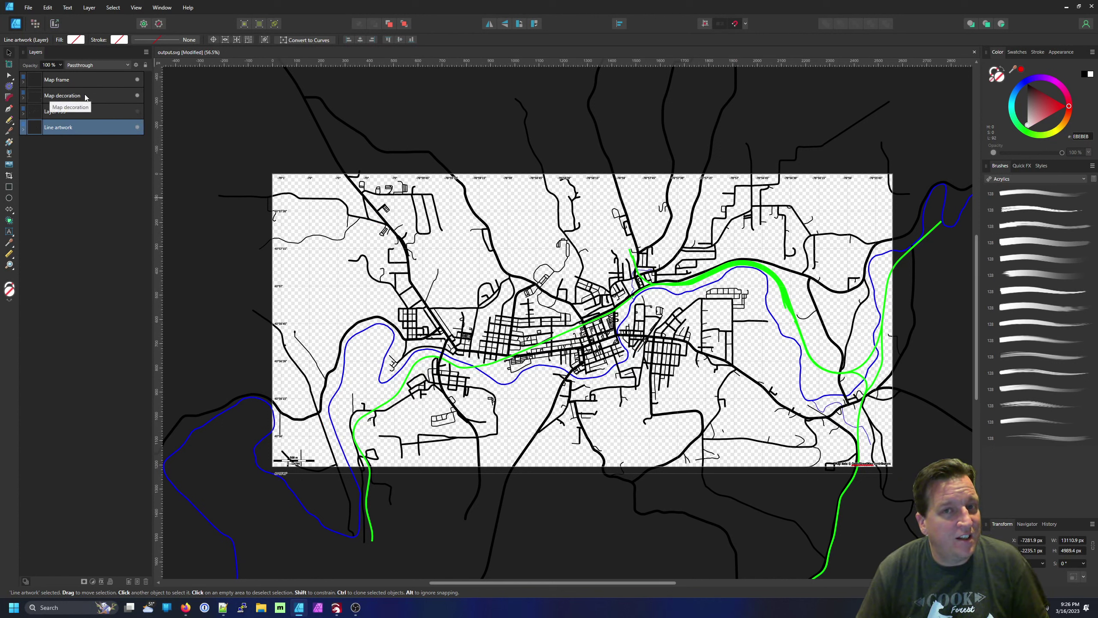
- Check the Map decoration layer by toggling its visibility, and delete the layer
{"action": "left_click", "coordinate": [89, 97]}
{"action": "left_click", "coordinate": [138, 96]}
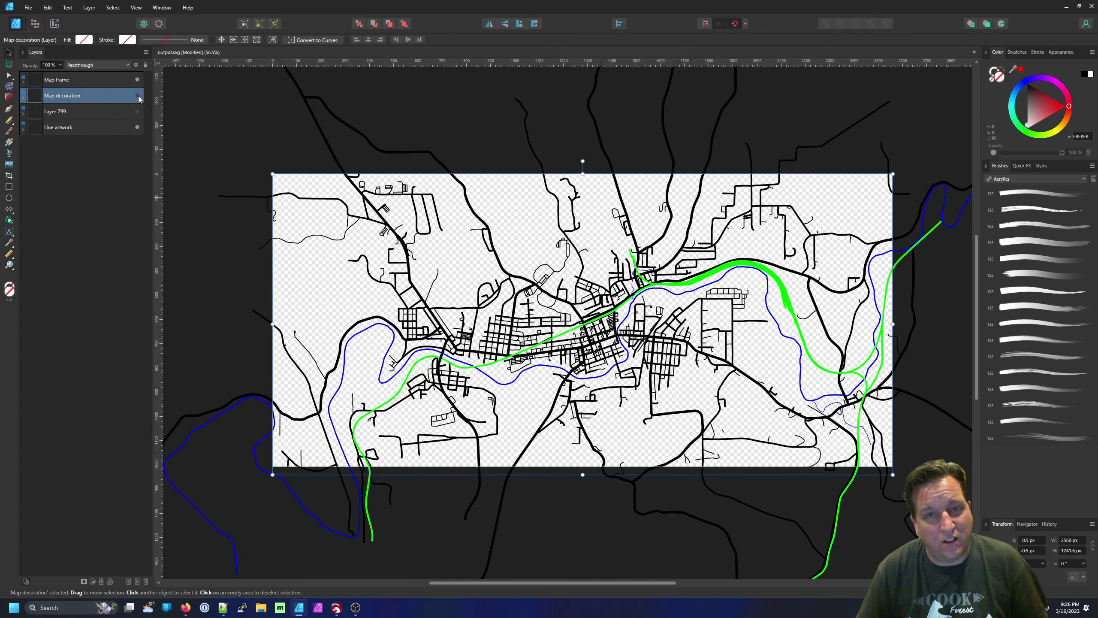
{"action": "left_click", "coordinate": [138, 96]}
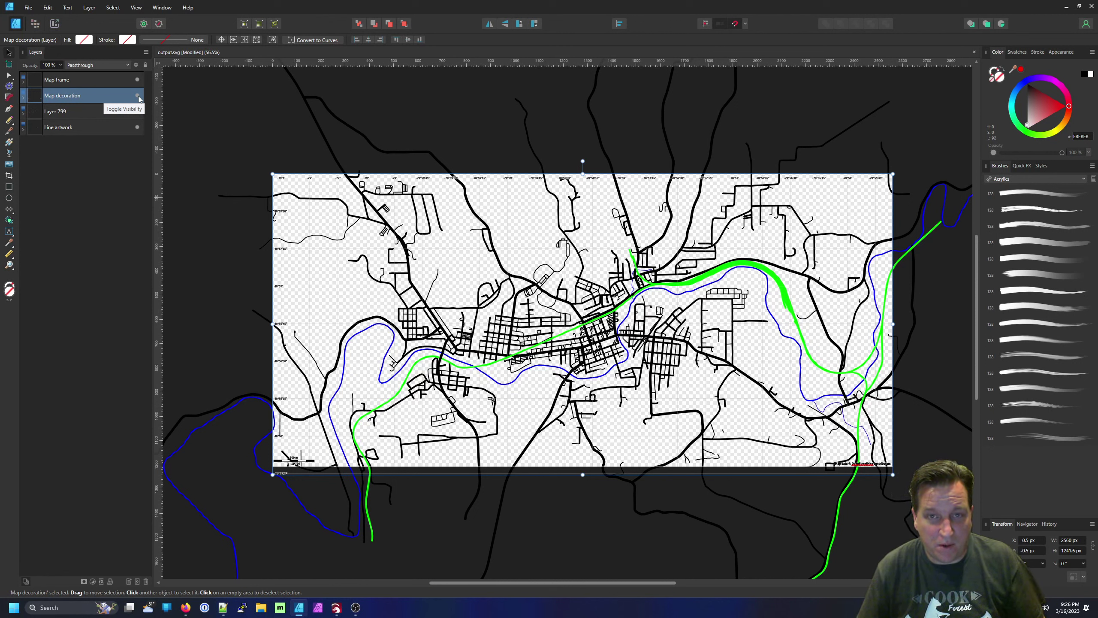
{"action": "double_click", "coordinate": [90, 95]}
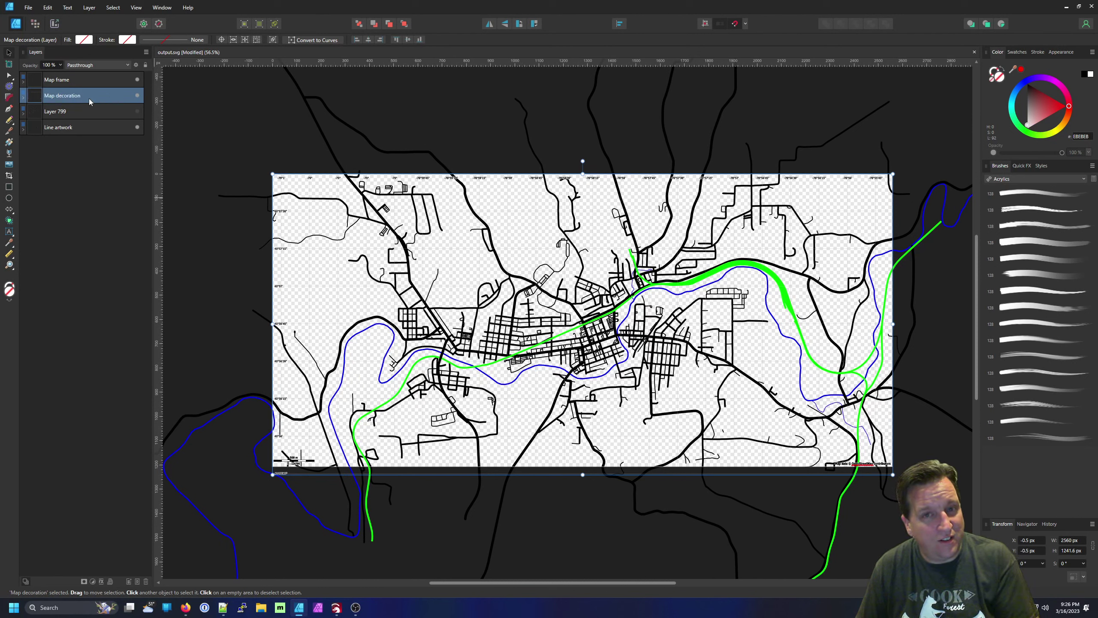
{"action": "left_click", "coordinate": [97, 85]}
{"action": "left_click", "coordinate": [97, 97]}
{"action": "key", "text": "Delete"}
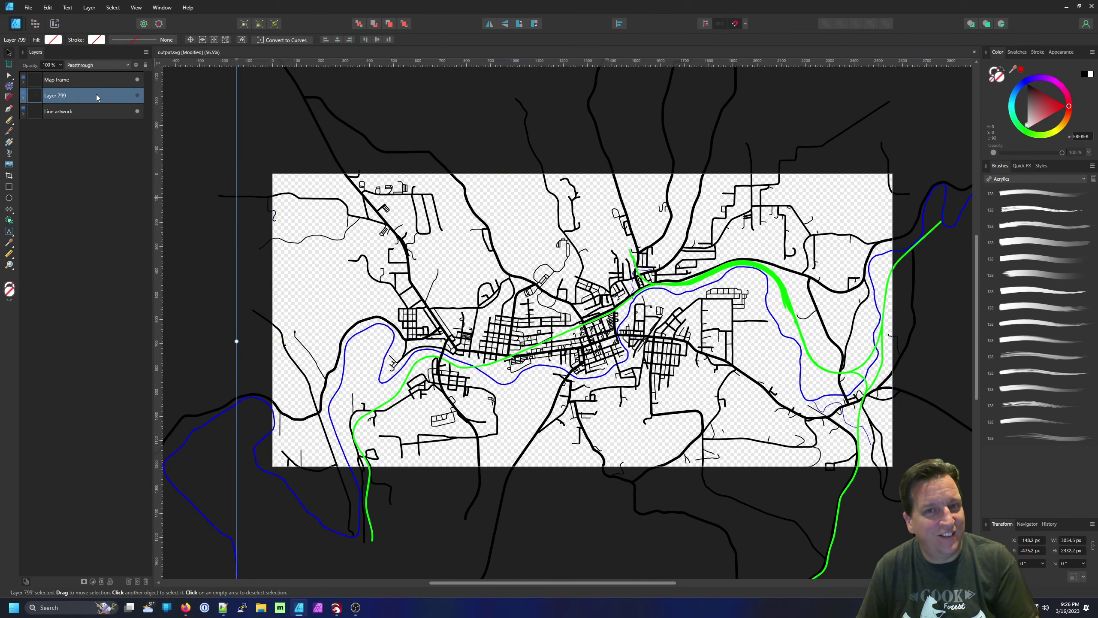
- Delete the Map frame layer and Layer 799, leaving only the Line artwork layer
{"action": "left_click", "coordinate": [123, 80]}
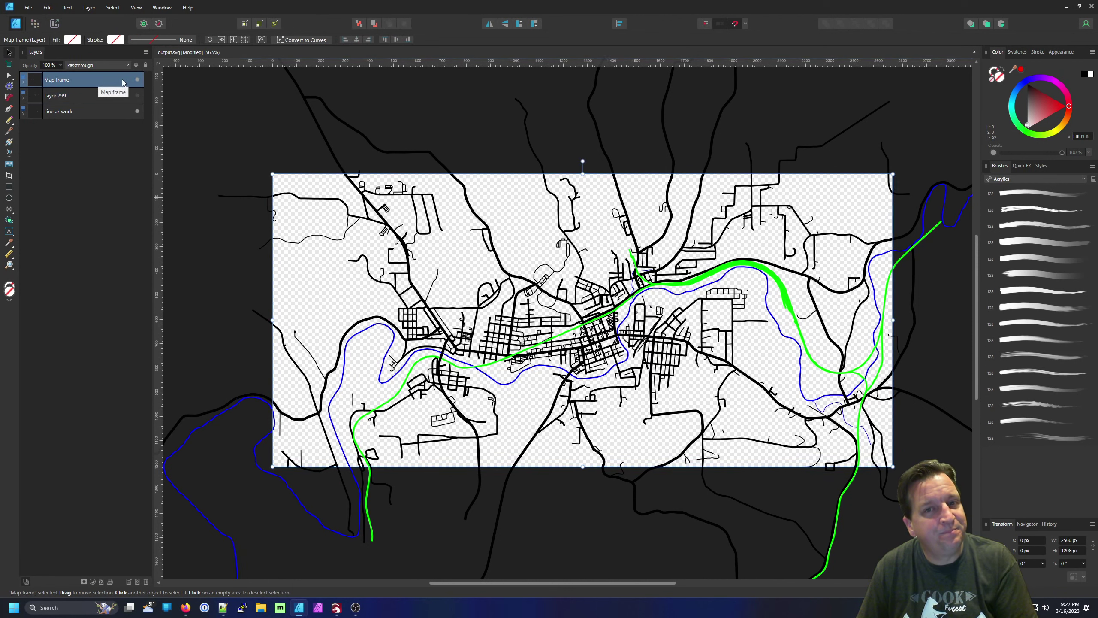
{"action": "key", "text": "Delete"}
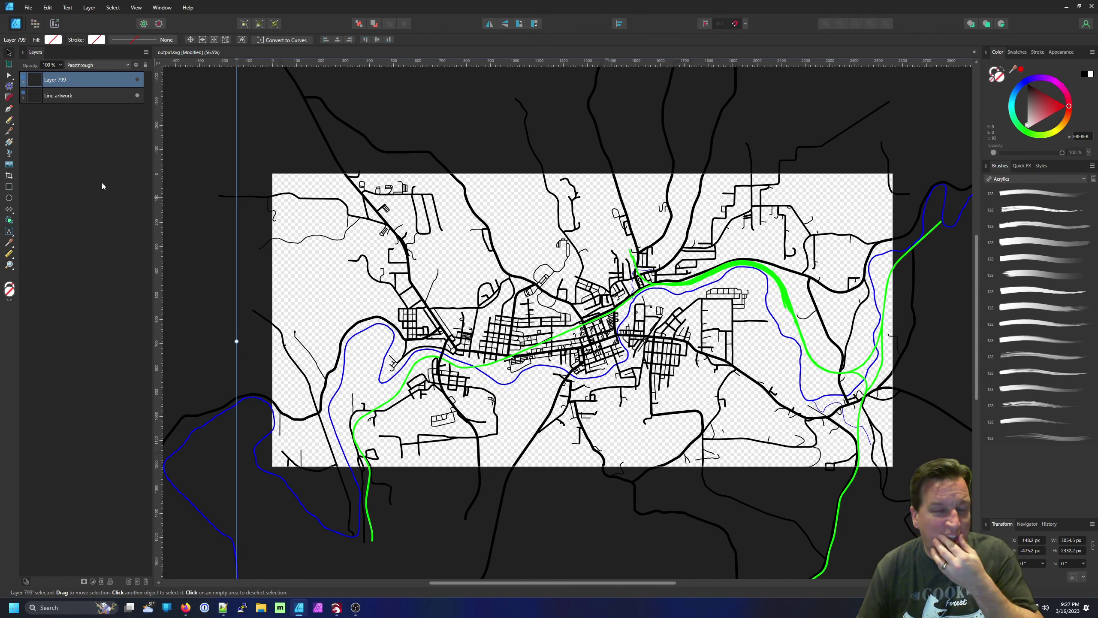
{"action": "left_click", "coordinate": [94, 95]}
{"action": "left_click", "coordinate": [96, 81]}
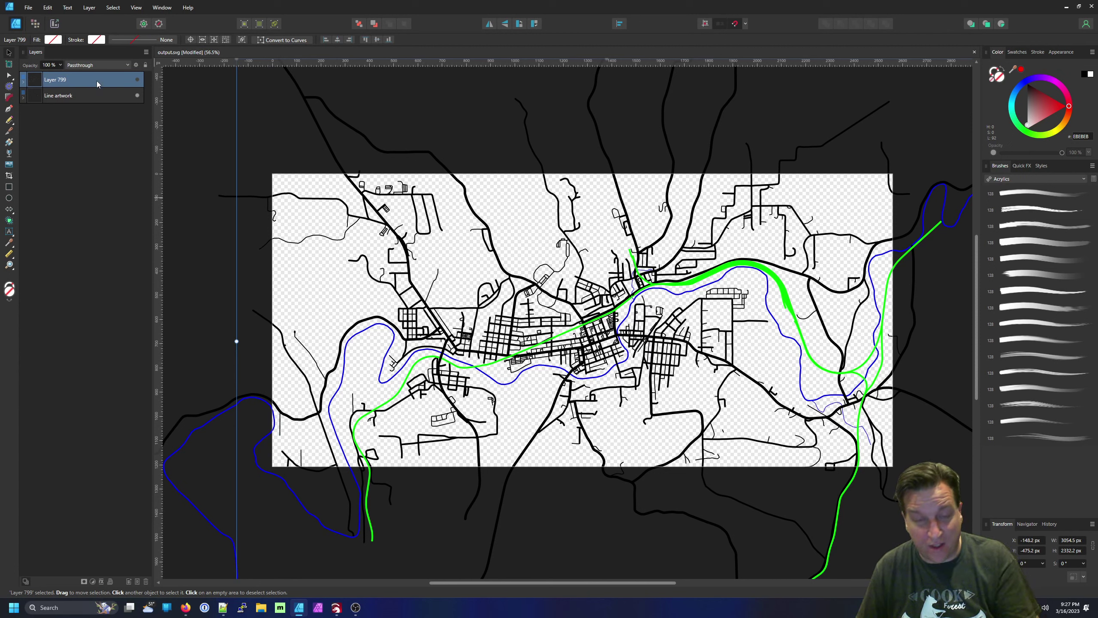
{"action": "key", "text": "Delete"}
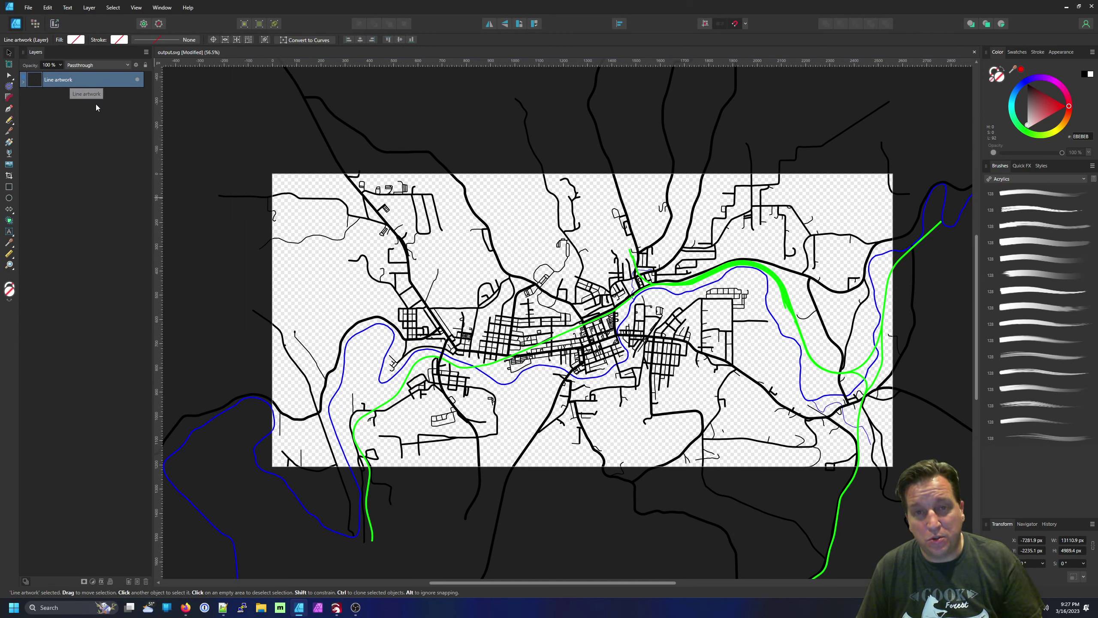
- Expand the Line artwork layer and hide both railway rail groups, the river group and the stream group directly below it
{"action": "left_click", "coordinate": [23, 80]}
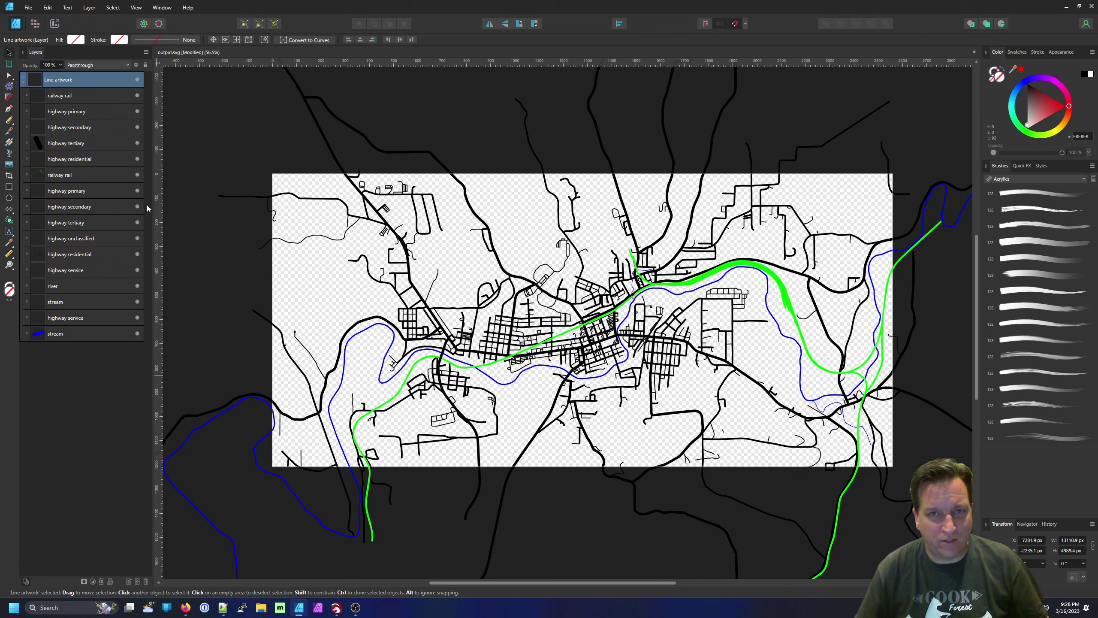
{"action": "left_click", "coordinate": [138, 96]}
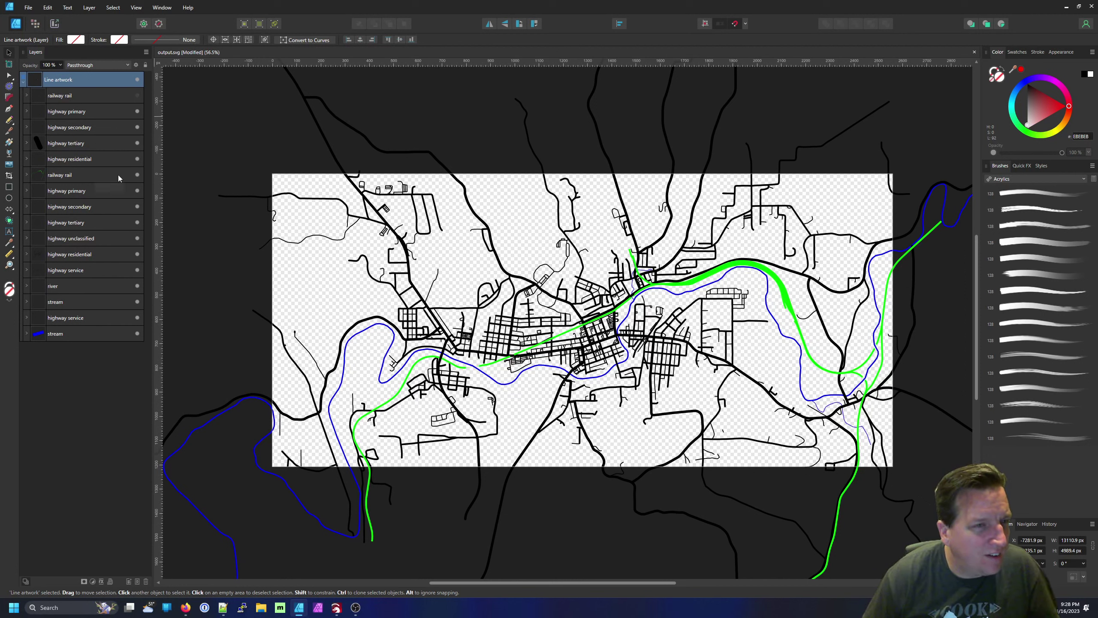
{"action": "left_click", "coordinate": [137, 175]}
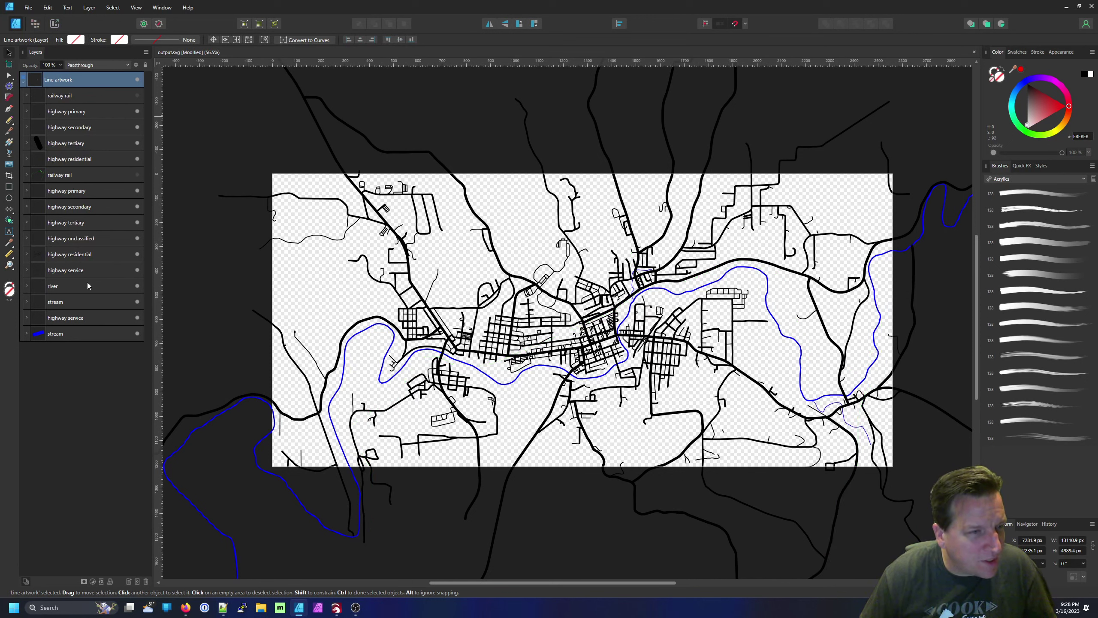
{"action": "left_click", "coordinate": [137, 302]}
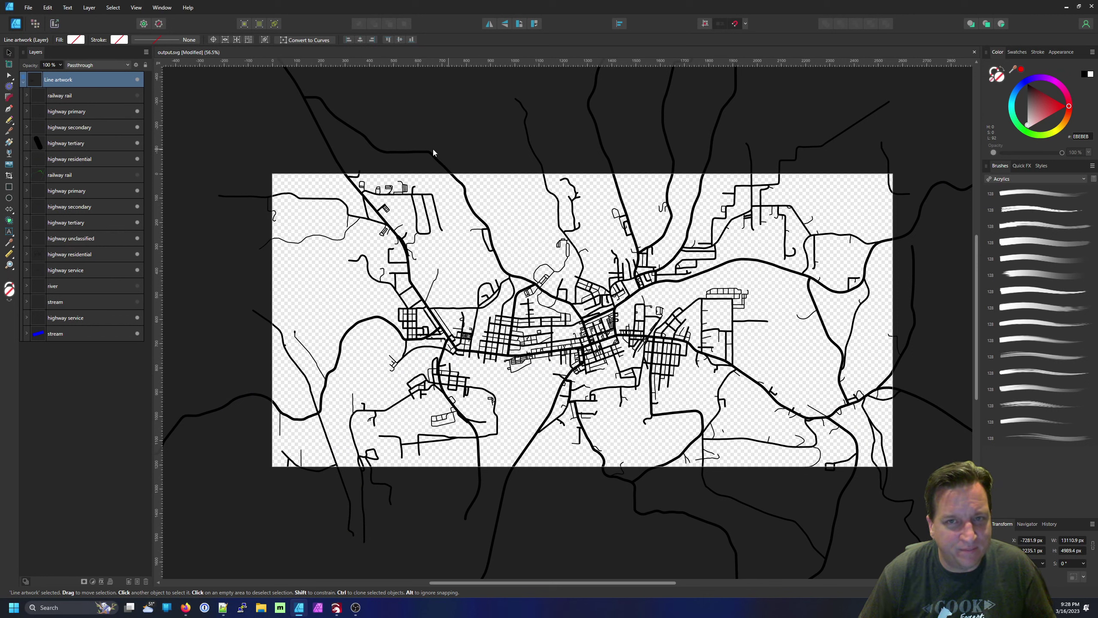
- Ungroup all the highway groups in Line artwork, from primary to service, into individual selected curves
{"action": "left_click", "coordinate": [80, 113]}
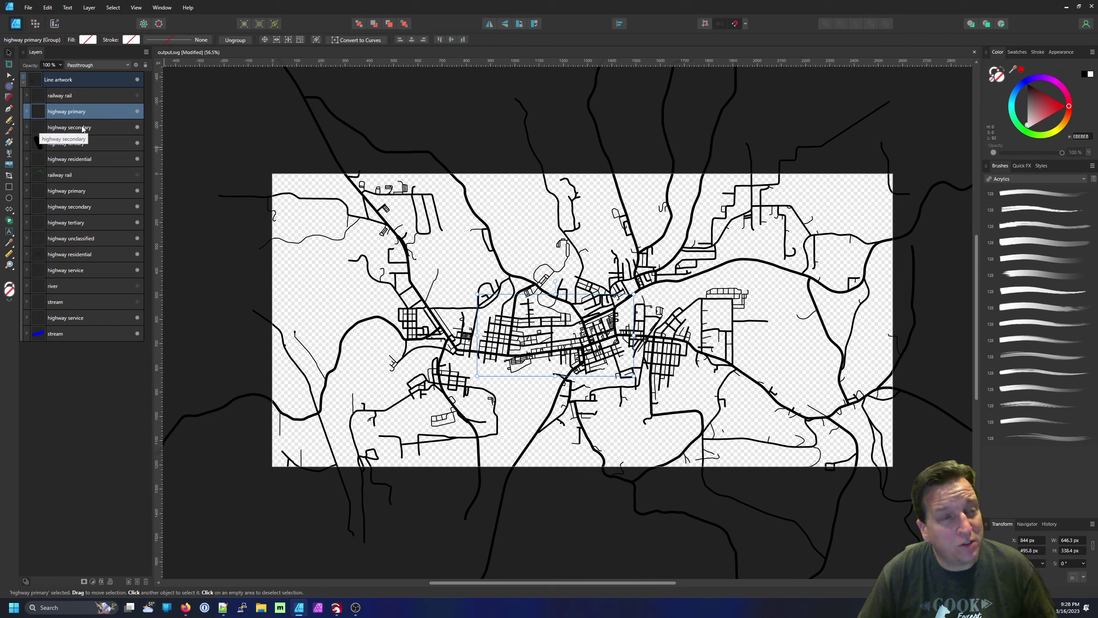
{"action": "left_click", "coordinate": [83, 129], "text": "ctrl"}
{"action": "left_click", "coordinate": [84, 141], "text": "ctrl"}
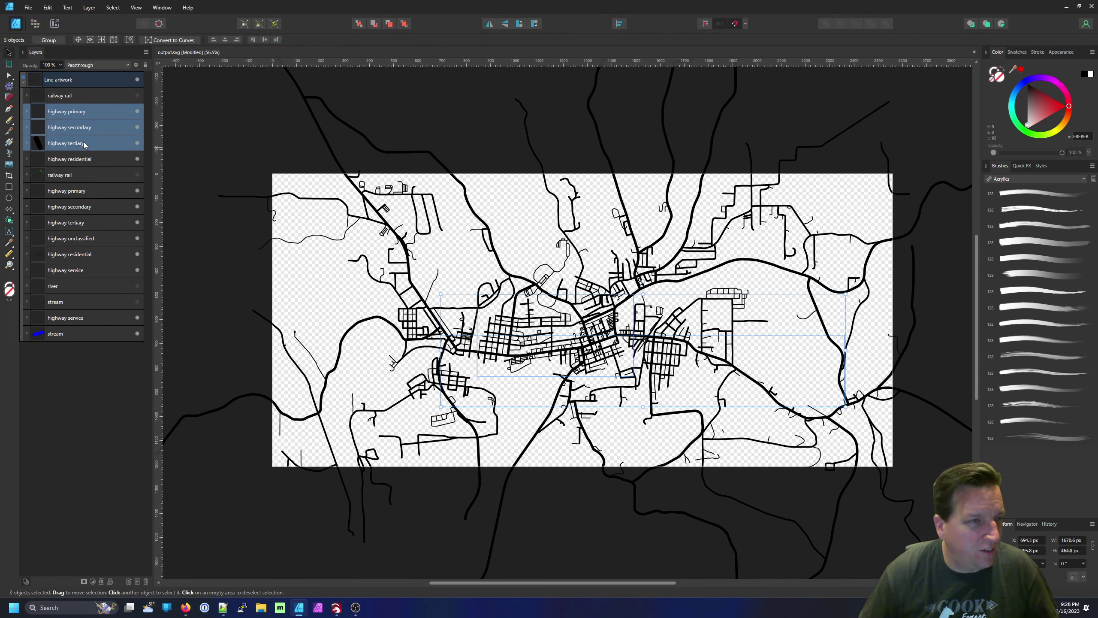
{"action": "left_click", "coordinate": [90, 159], "text": "ctrl"}
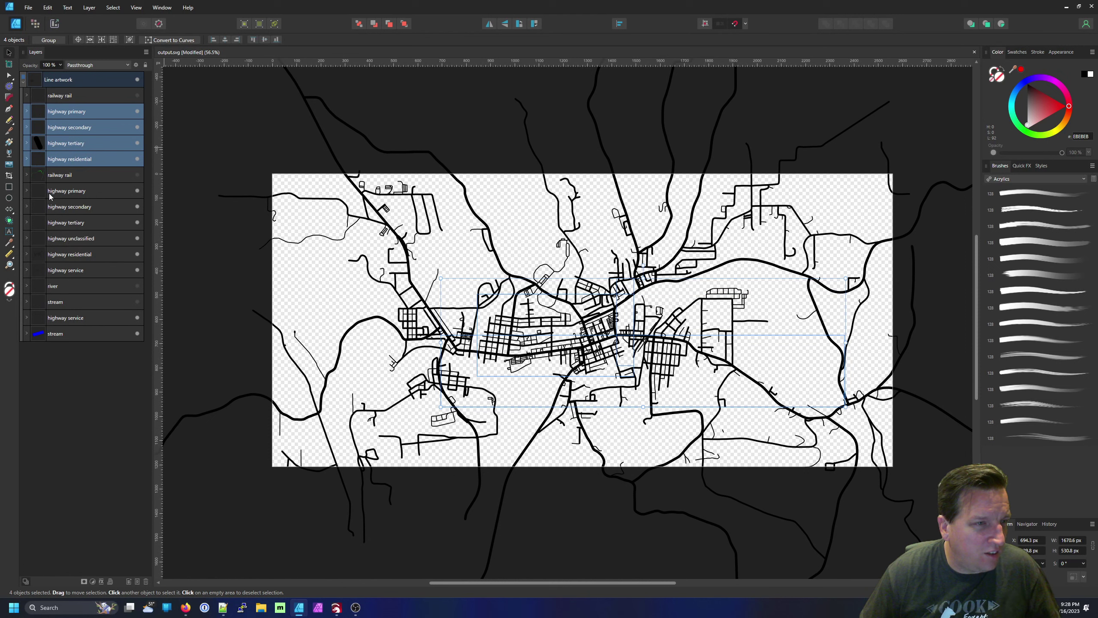
{"action": "left_click", "coordinate": [49, 192], "text": "ctrl"}
{"action": "left_click", "coordinate": [55, 207], "text": "ctrl"}
{"action": "left_click", "coordinate": [58, 222], "text": "ctrl"}
{"action": "left_click", "coordinate": [62, 239], "text": "ctrl"}
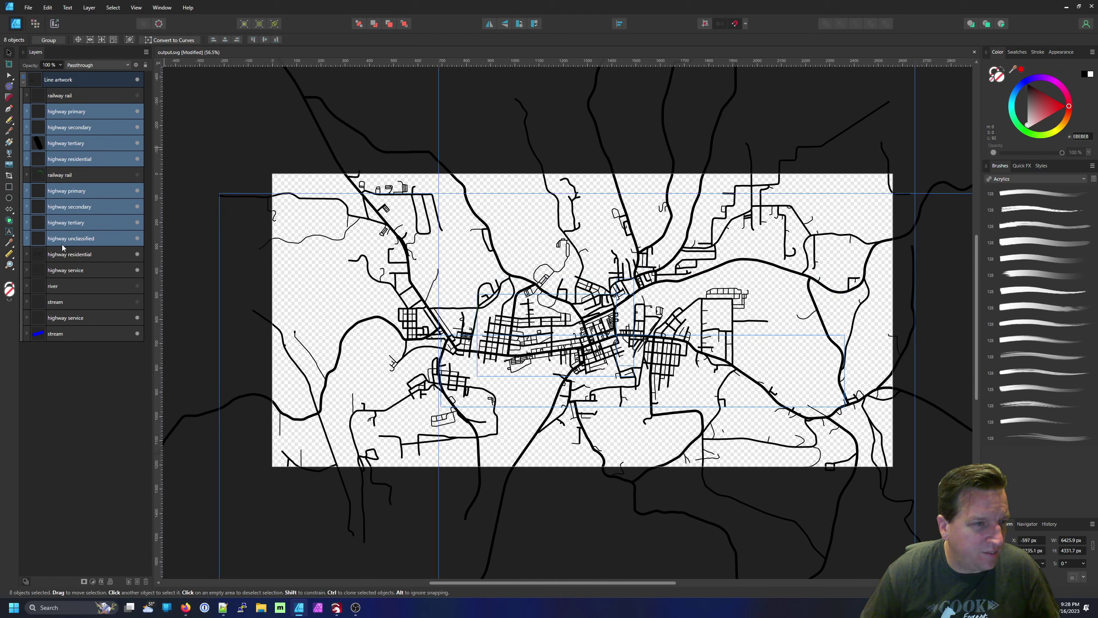
{"action": "left_click", "coordinate": [64, 254], "text": "ctrl"}
{"action": "left_click", "coordinate": [68, 270], "text": "ctrl"}
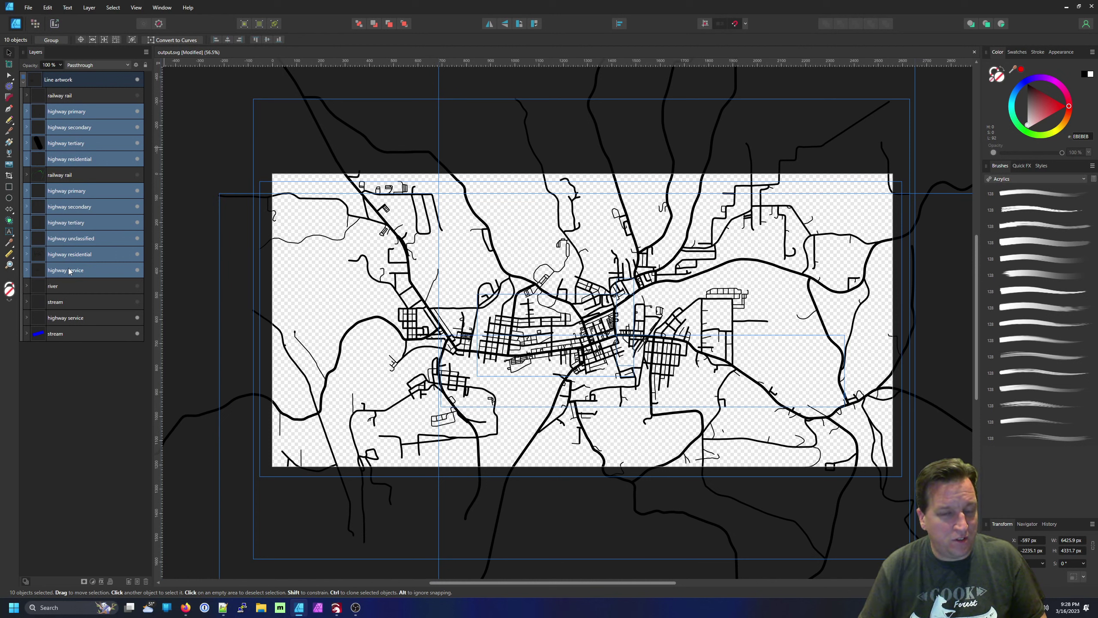
{"action": "left_click", "coordinate": [89, 317], "text": "ctrl"}
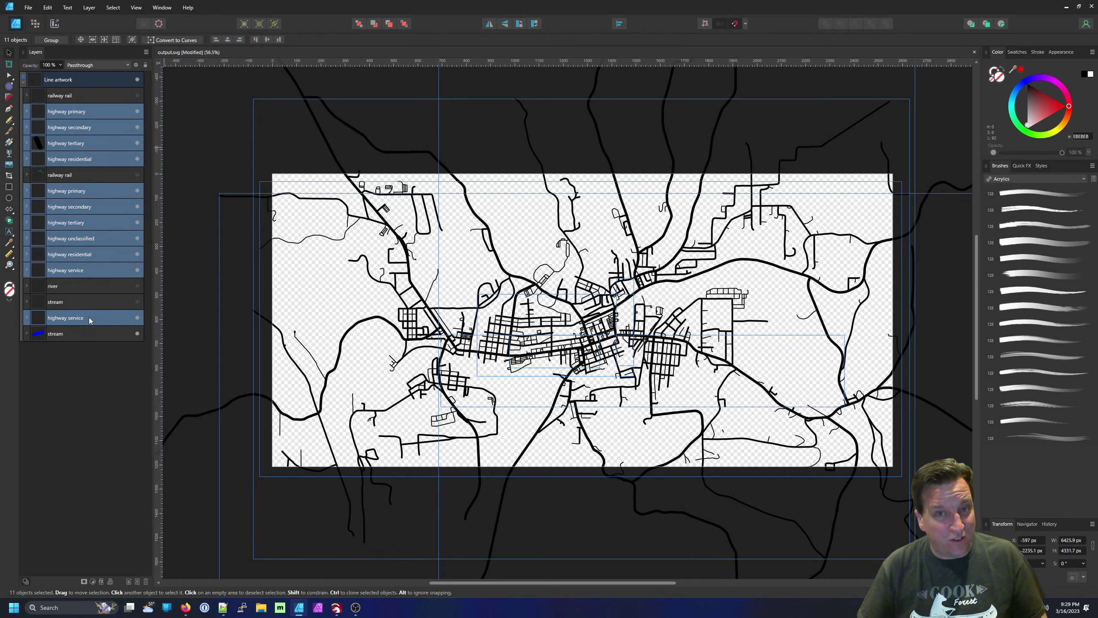
{"action": "key", "text": "ctrl+z"}
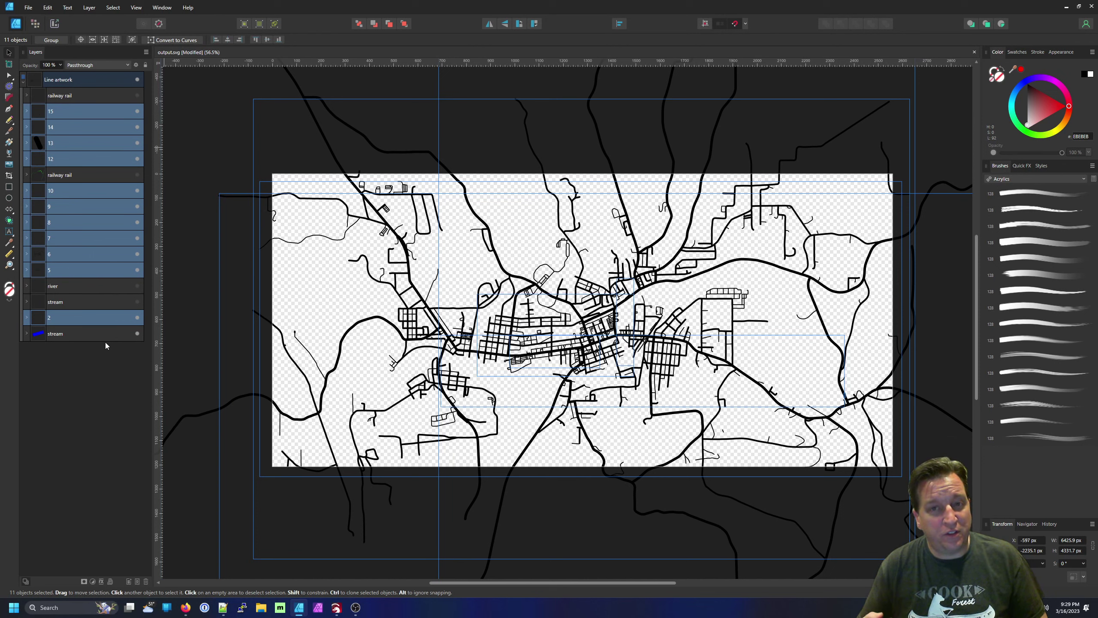
{"action": "key", "text": "ctrl+shift+g"}
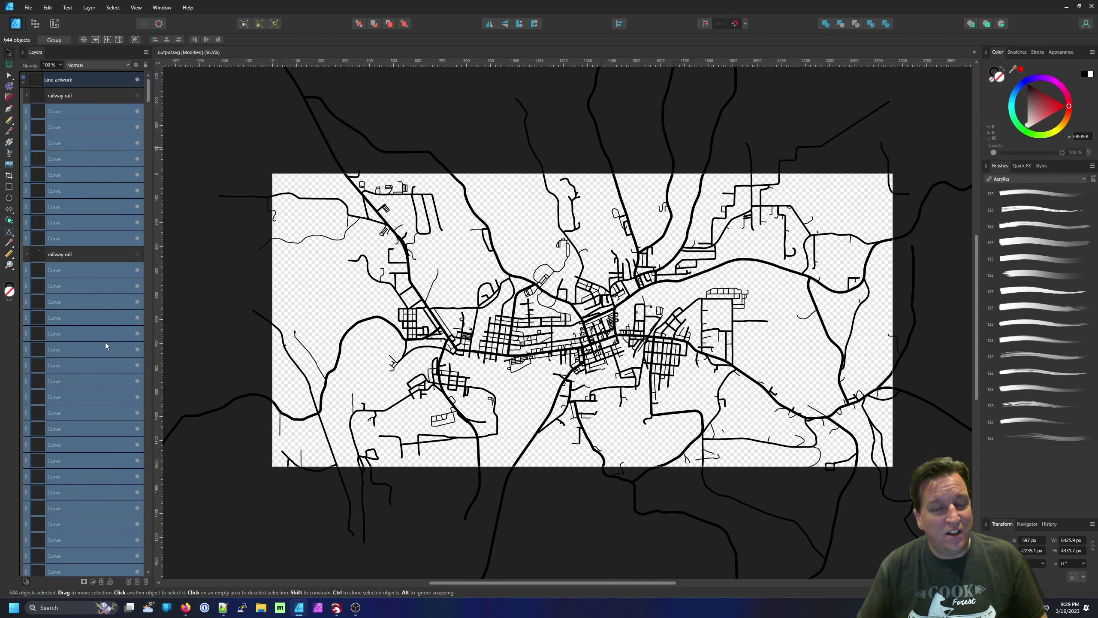
- Look through the long list of ungrouped road curves in the Line artwork layer
{"action": "scroll", "coordinate": [105, 342], "scroll_direction": "down", "scroll_amount": 3}
{"action": "scroll", "coordinate": [99, 342], "scroll_direction": "down", "scroll_amount": 3}
{"action": "scroll", "coordinate": [100, 342], "scroll_direction": "down", "scroll_amount": 3}
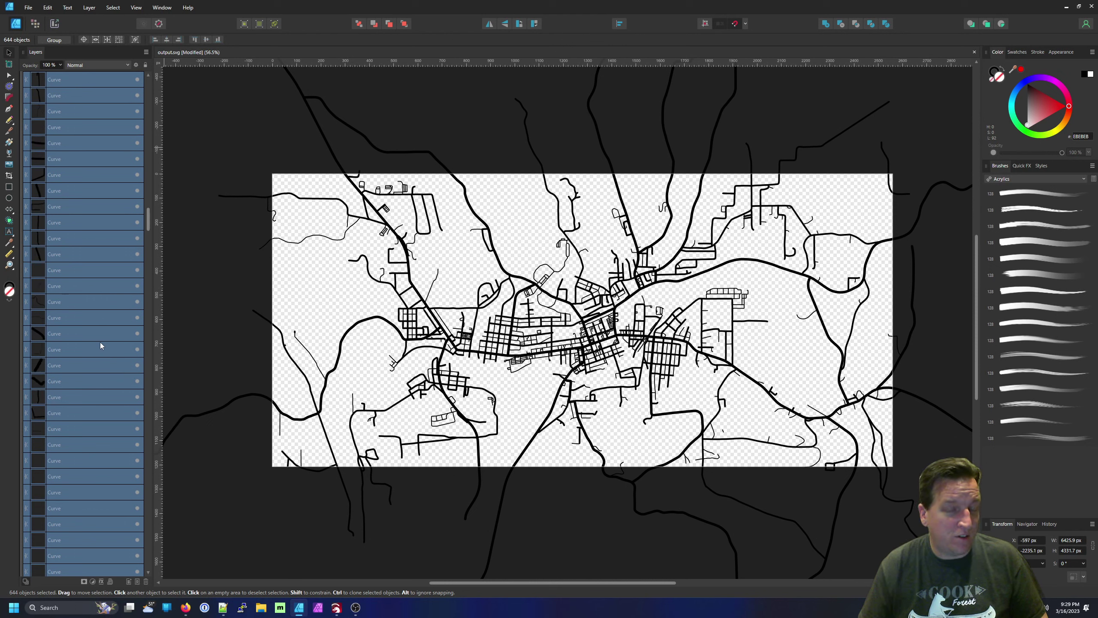
{"action": "scroll", "coordinate": [101, 342], "scroll_direction": "down", "scroll_amount": 3}
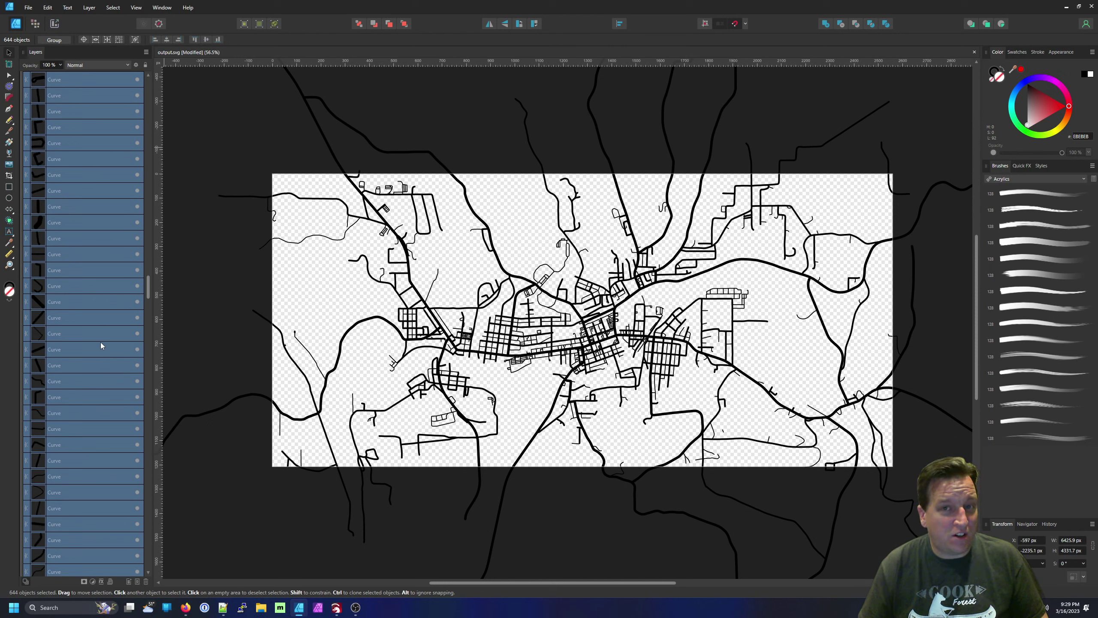
{"action": "scroll", "coordinate": [101, 343], "scroll_direction": "down", "scroll_amount": 3}
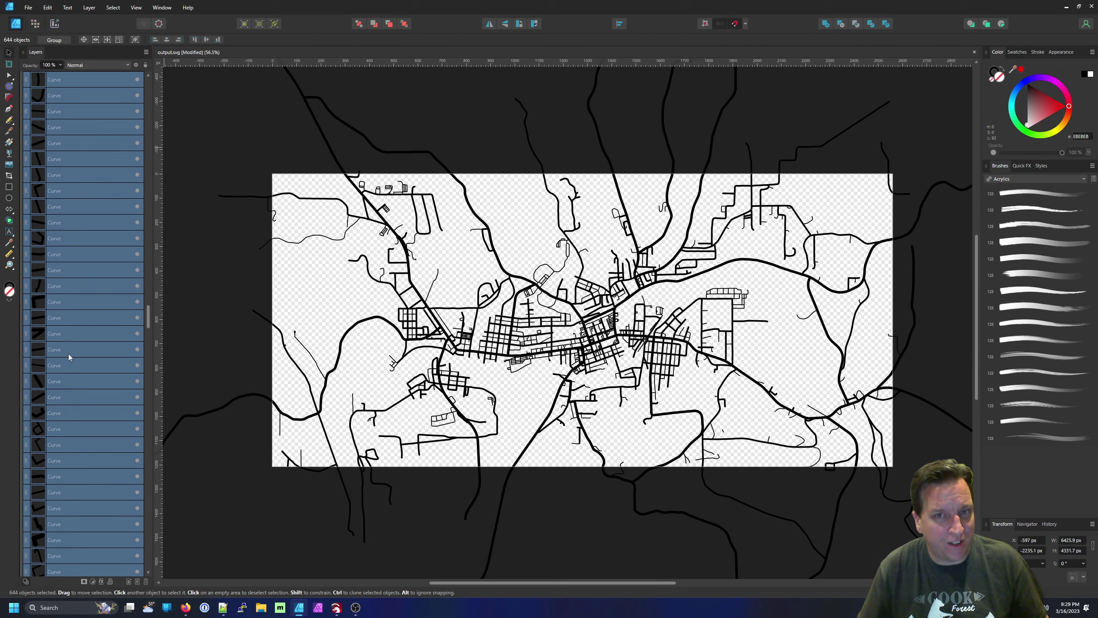
{"action": "scroll", "coordinate": [78, 320], "scroll_direction": "down", "scroll_amount": 4}
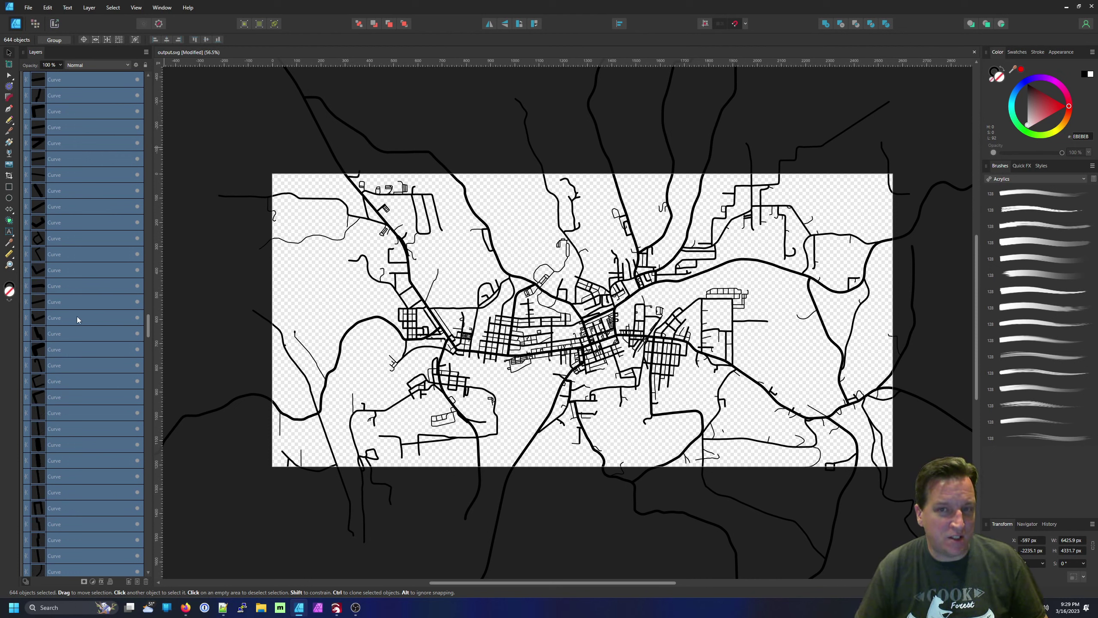
{"action": "scroll", "coordinate": [76, 318], "scroll_direction": "up", "scroll_amount": 5}
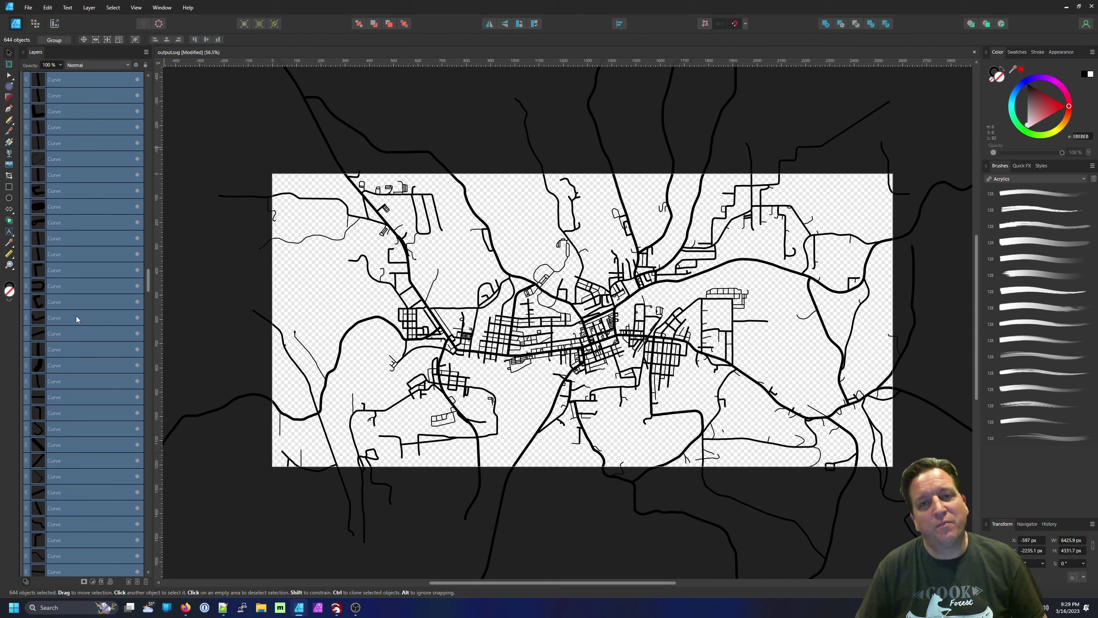
{"action": "scroll", "coordinate": [76, 318], "scroll_direction": "up", "scroll_amount": 5}
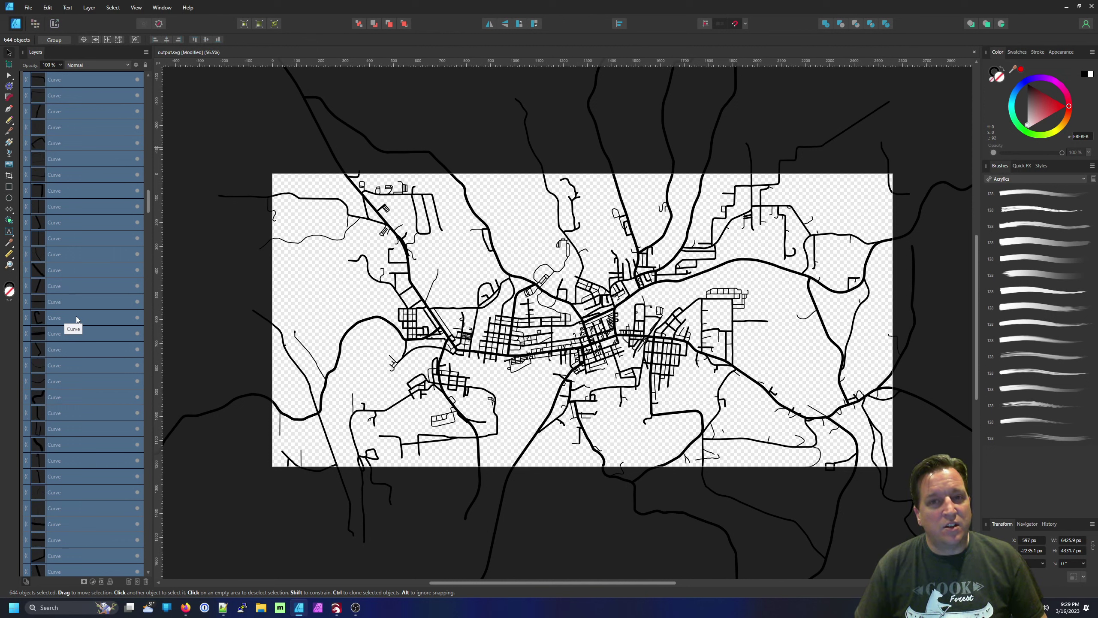
{"action": "scroll", "coordinate": [76, 319], "scroll_direction": "up", "scroll_amount": 5}
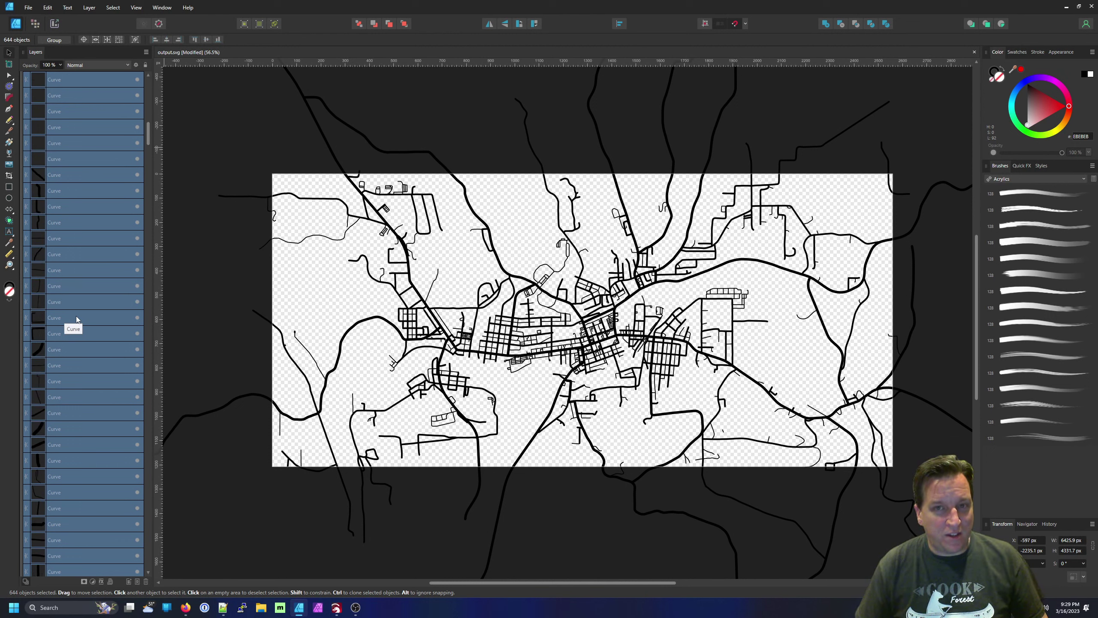
{"action": "scroll", "coordinate": [76, 316], "scroll_direction": "up", "scroll_amount": 3}
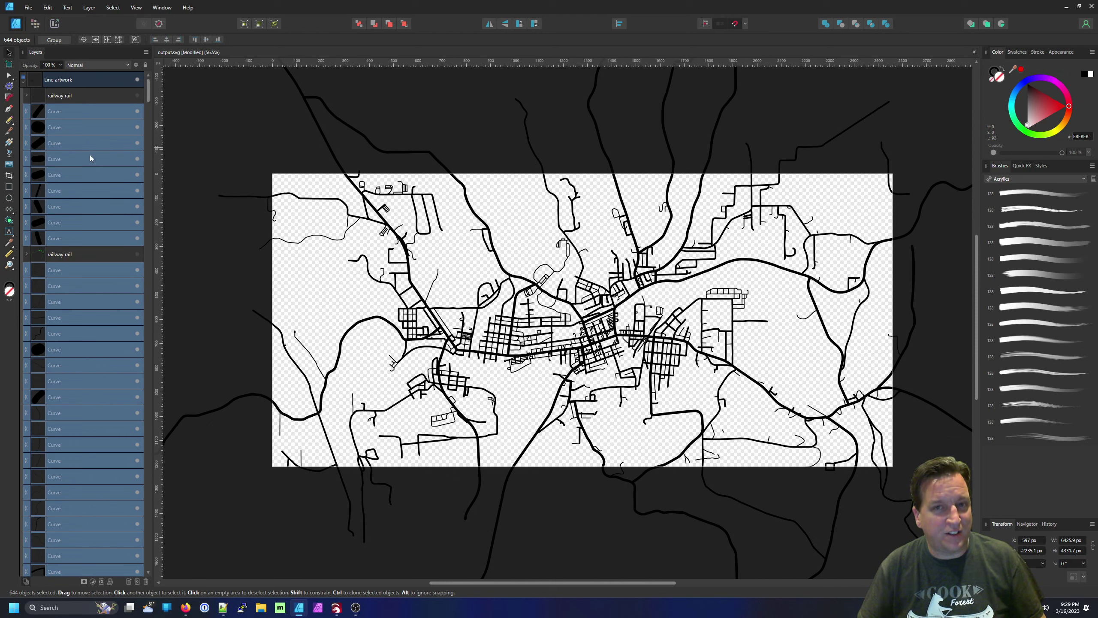
- Expand the strokes of all selected road curves into filled shapes, keeping them in their original position
{"action": "left_click", "coordinate": [89, 7]}
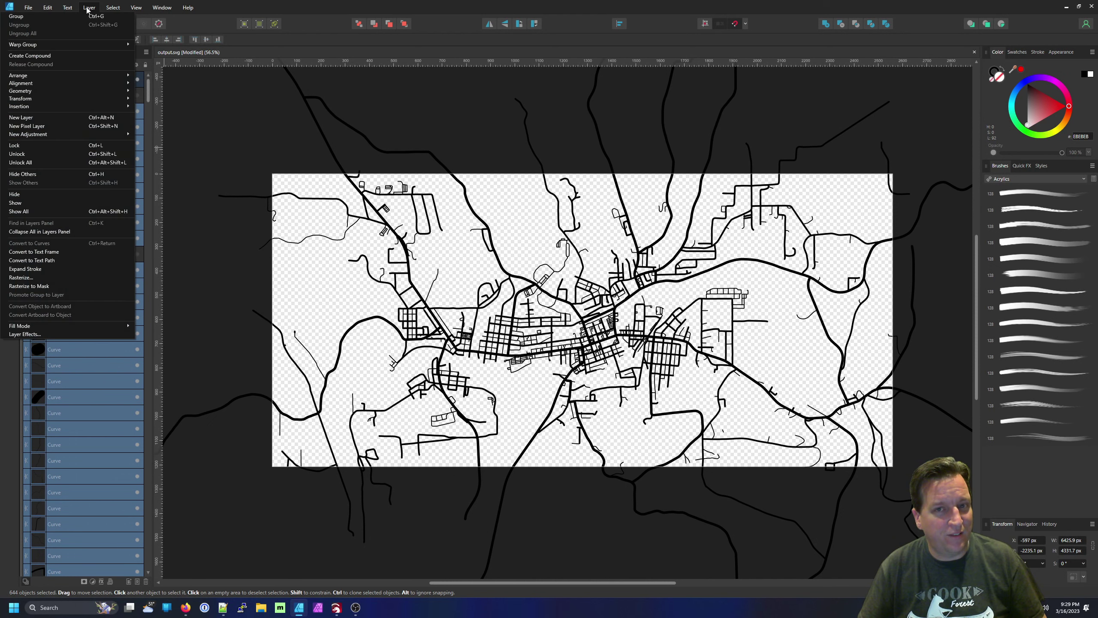
{"action": "left_click", "coordinate": [66, 269]}
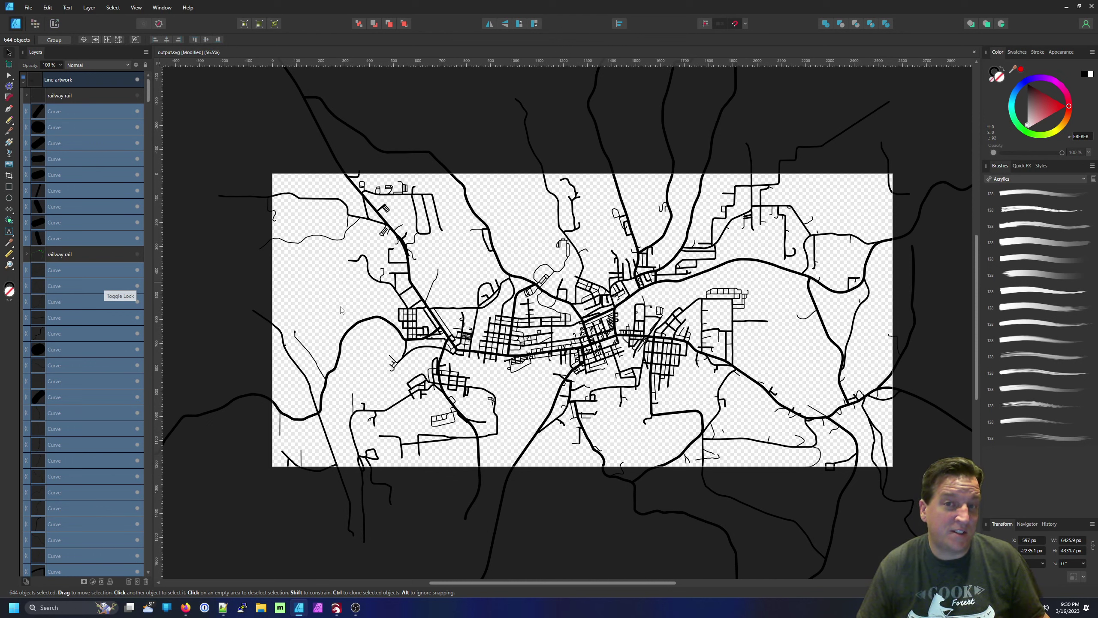
{"action": "key", "text": "x"}
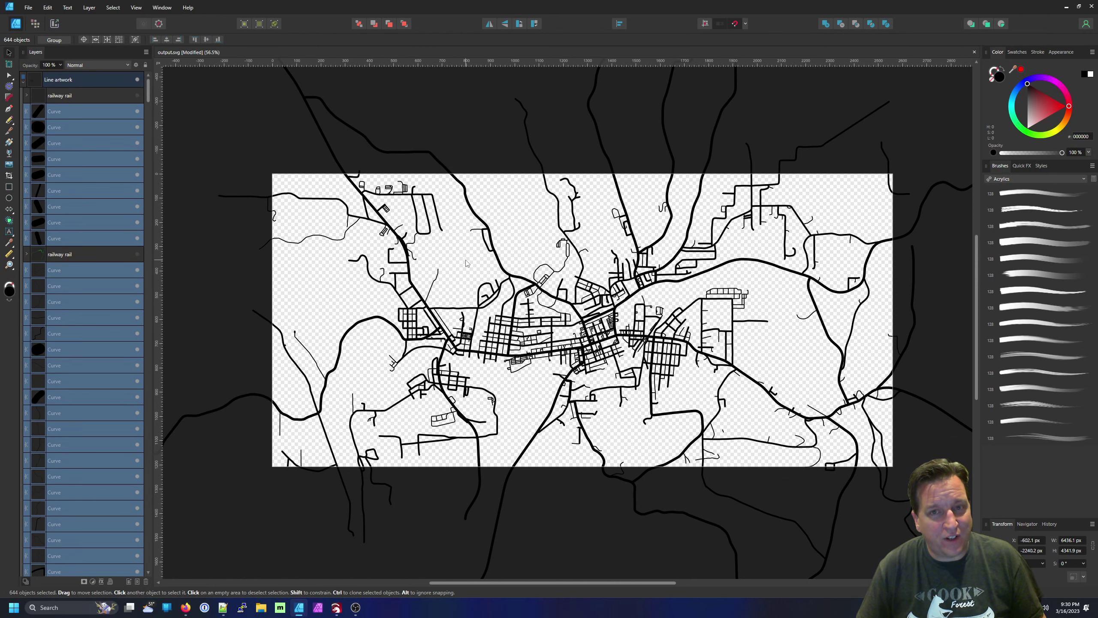
{"action": "left_click_drag", "start_coordinate": [464, 260], "coordinate": [450, 236]}
{"action": "key", "text": "ctrl+z"}
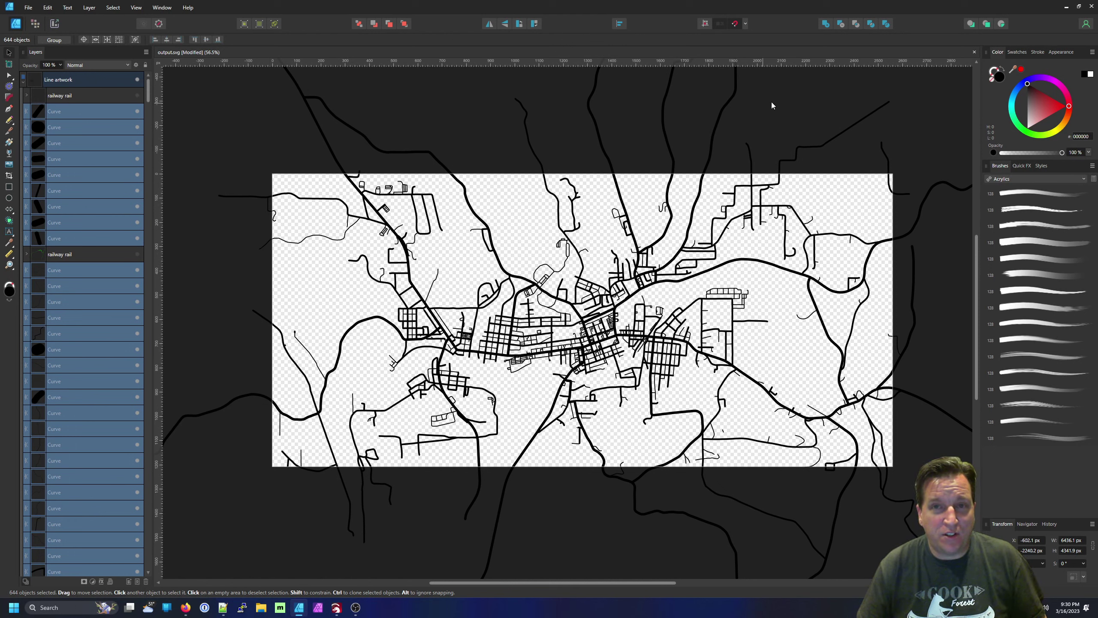
- Merge the selected road shapes into one object with Boolean Add and name it Roads
{"action": "left_click", "coordinate": [826, 24]}
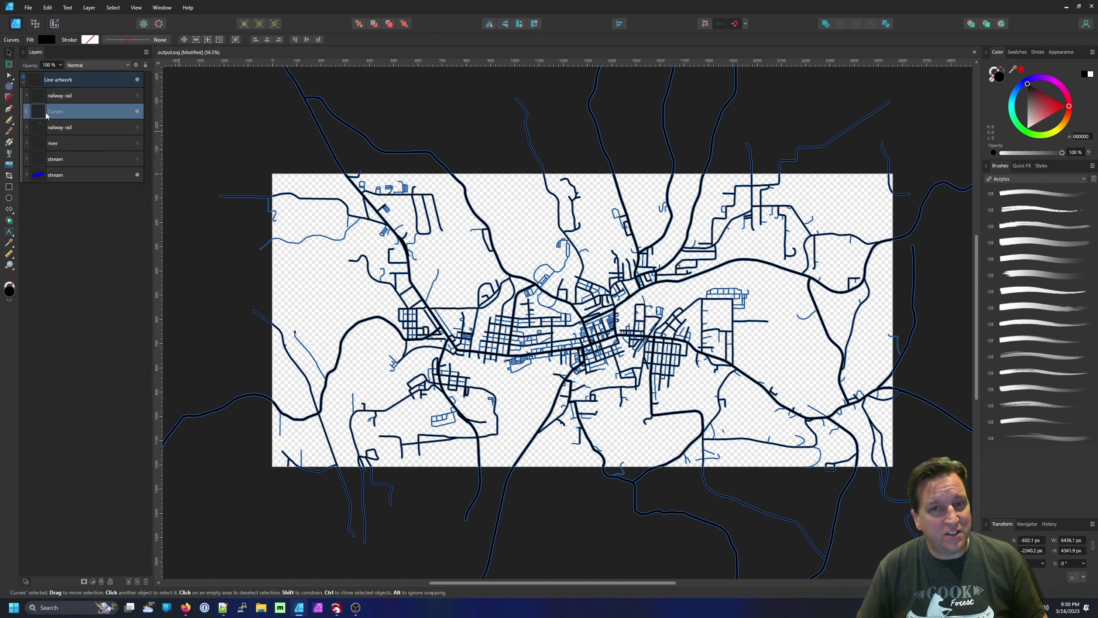
{"action": "double_click", "coordinate": [54, 112]}
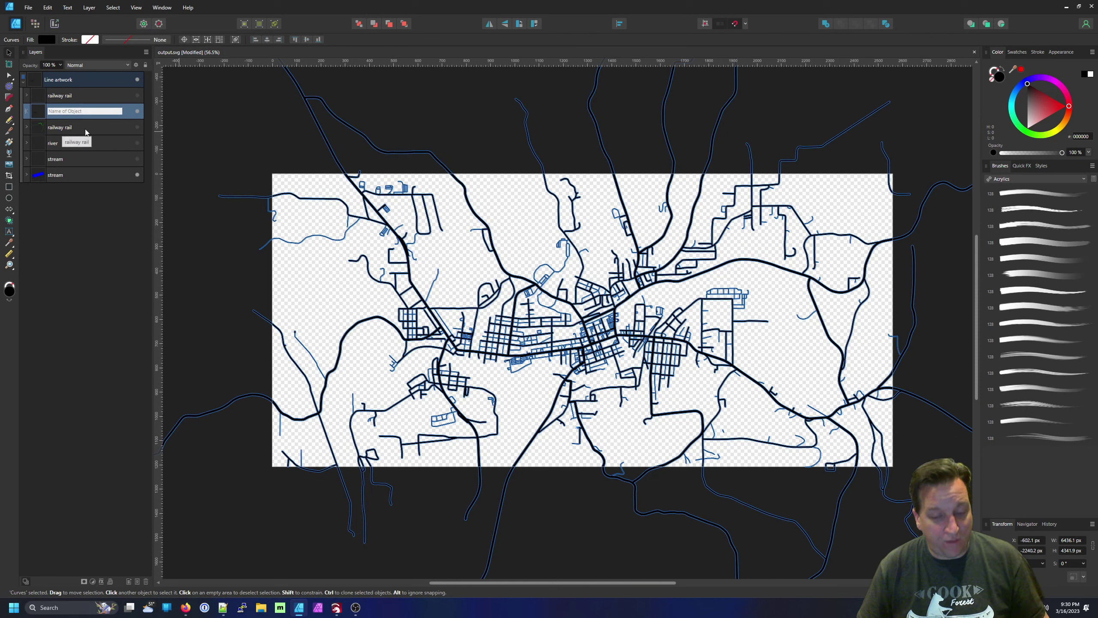
{"action": "type", "text": "Roads"}
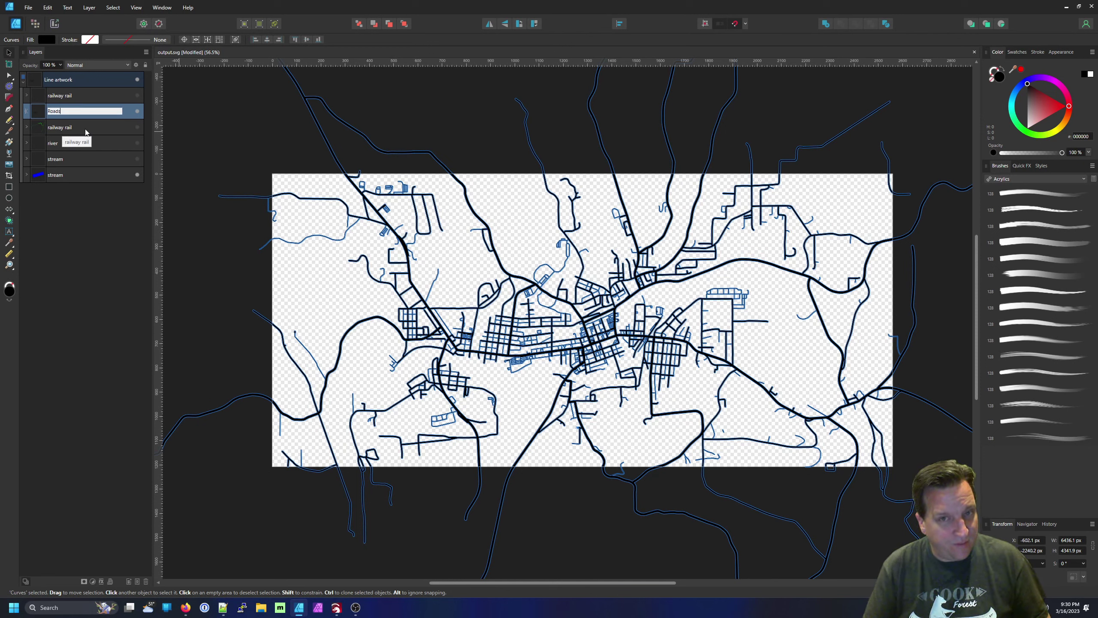
- Finish naming the merged road object Roads and clear the selection
{"action": "key", "text": "Return"}
{"action": "left_click", "coordinate": [215, 237]}
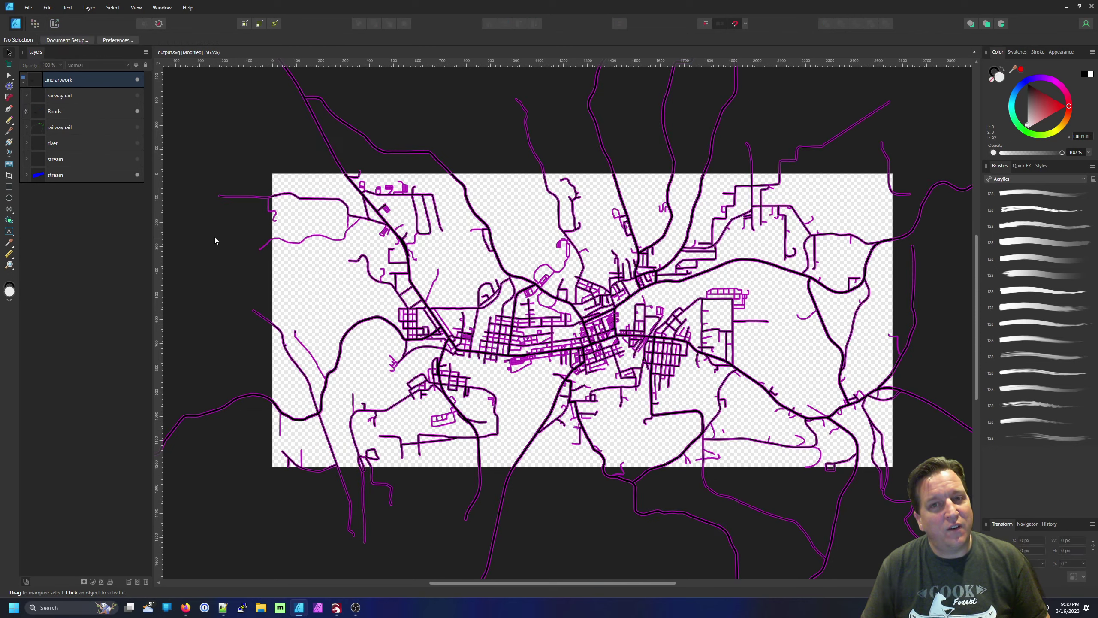
- Inspect the full extent of the merged road network, toggling the visibility of Roads to check it is one object
{"action": "scroll", "coordinate": [215, 238], "scroll_direction": "down", "scroll_amount": 5}
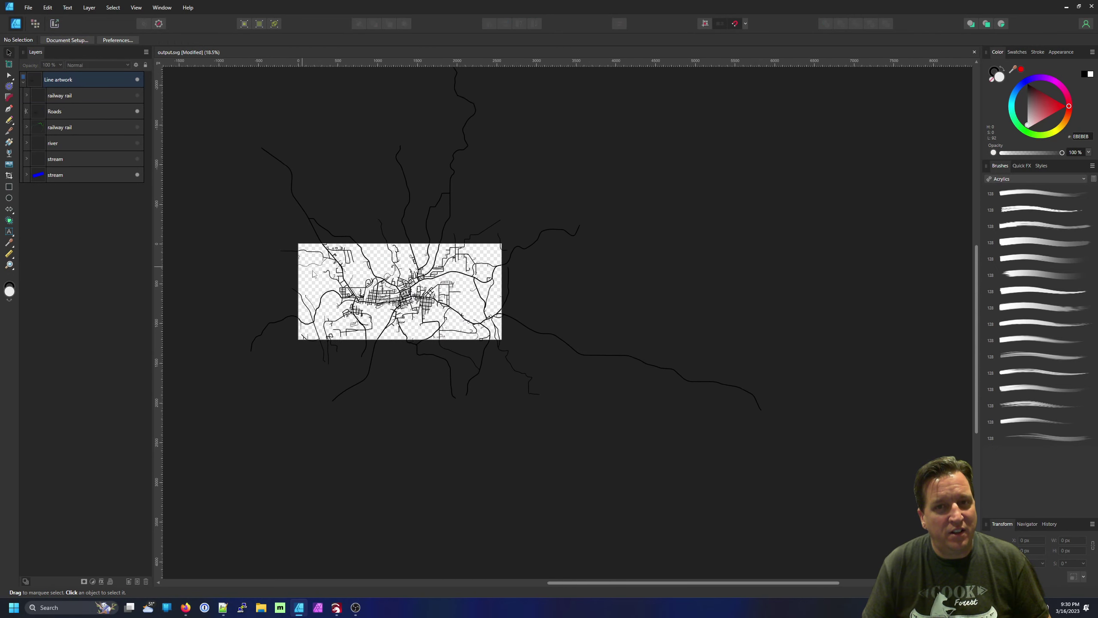
{"action": "scroll", "coordinate": [313, 274], "scroll_direction": "up", "scroll_amount": 2}
{"action": "scroll", "coordinate": [313, 273], "scroll_direction": "left", "scroll_amount": 2}
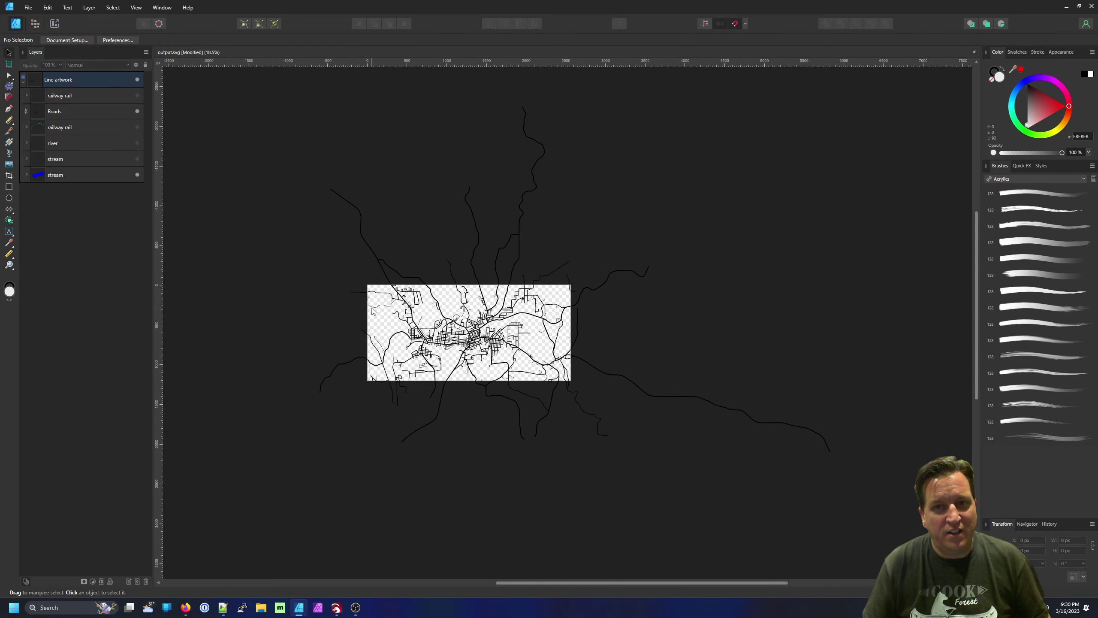
{"action": "left_click", "coordinate": [136, 112]}
{"action": "left_click", "coordinate": [137, 113]}
{"action": "left_click", "coordinate": [137, 112]}
{"action": "left_click", "coordinate": [136, 112]}
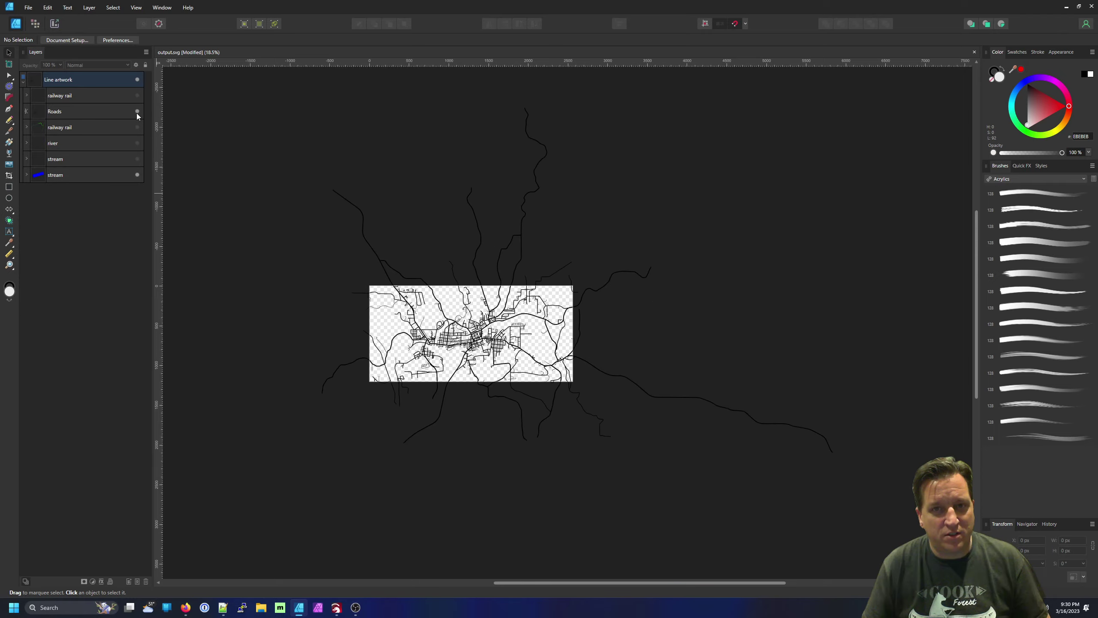
{"action": "scroll", "coordinate": [435, 342], "scroll_direction": "up", "scroll_amount": 5}
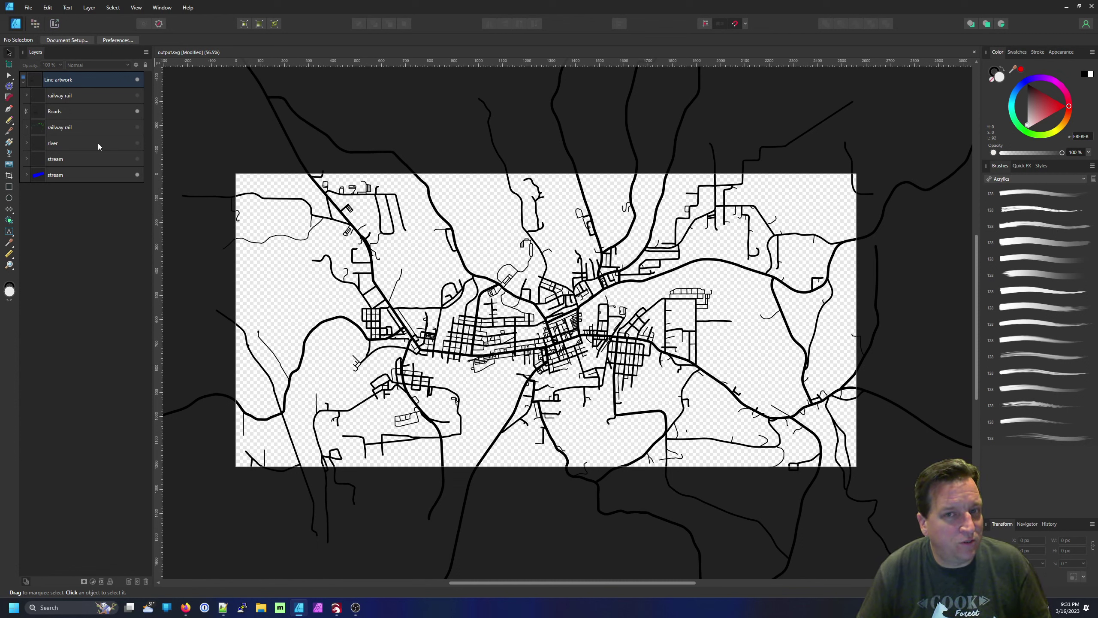
- Hide Roads and show the river group and the stream group directly below it
{"action": "left_click", "coordinate": [137, 111]}
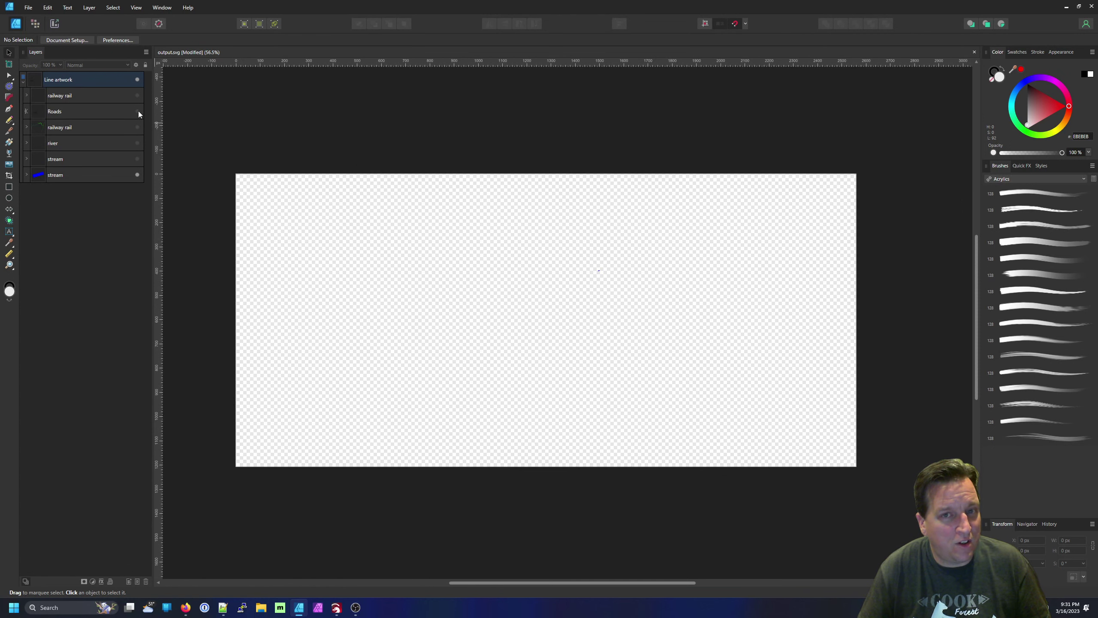
{"action": "left_click", "coordinate": [137, 143]}
{"action": "left_click", "coordinate": [137, 158]}
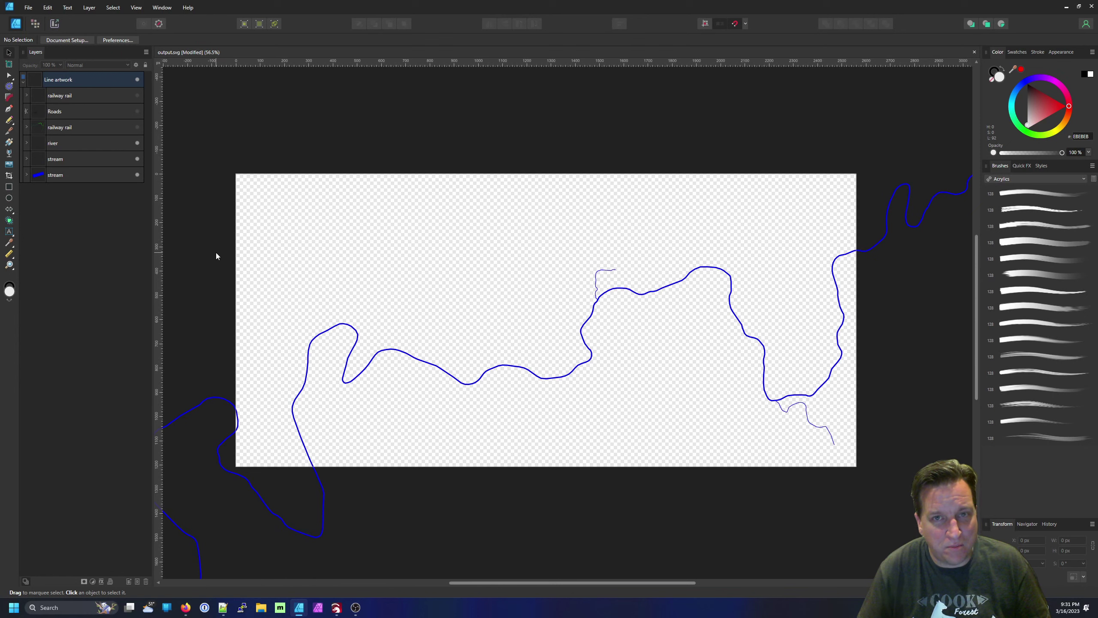
- Ungroup the river group and the stream group below it down to individual curves and expand their strokes into filled shapes
{"action": "left_click", "coordinate": [77, 133]}
{"action": "left_click", "coordinate": [77, 139]}
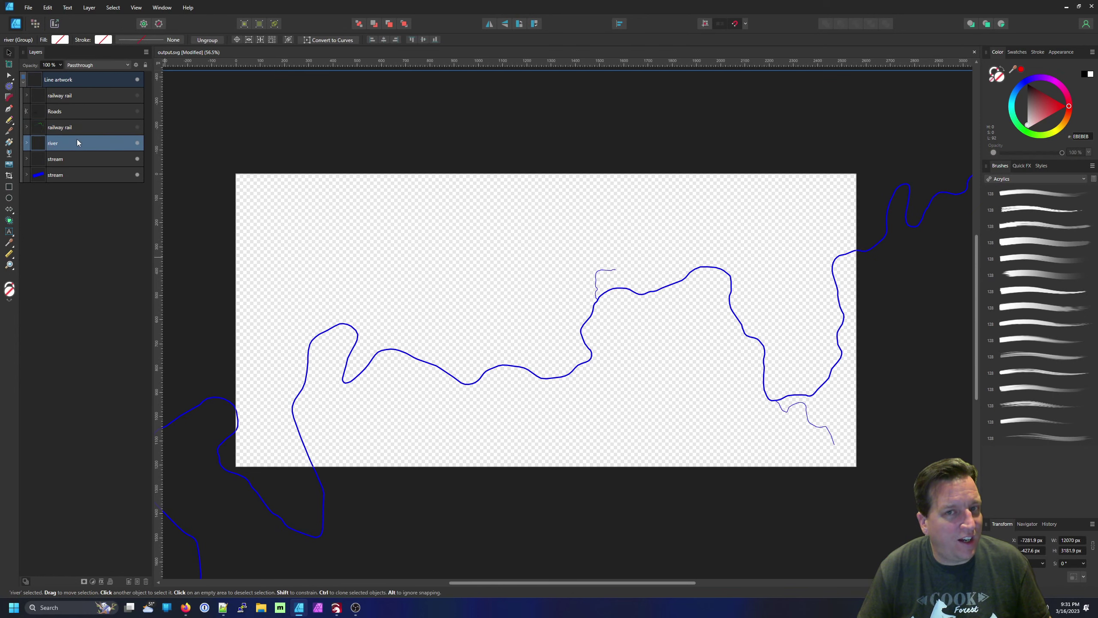
{"action": "left_click", "coordinate": [79, 162], "text": "shift"}
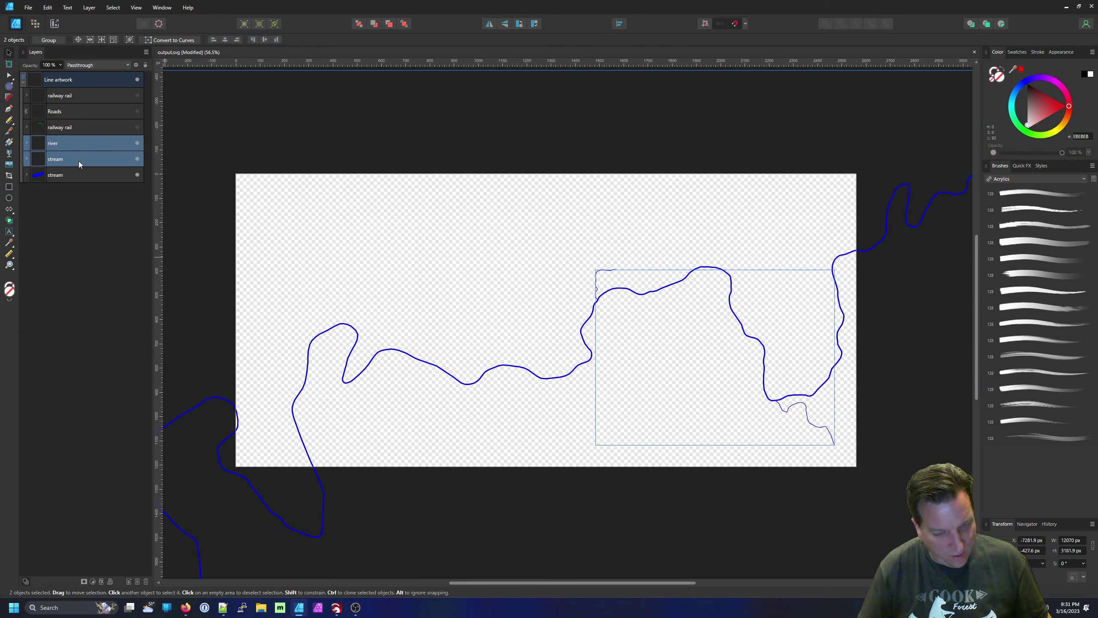
{"action": "key", "text": "ctrl+z"}
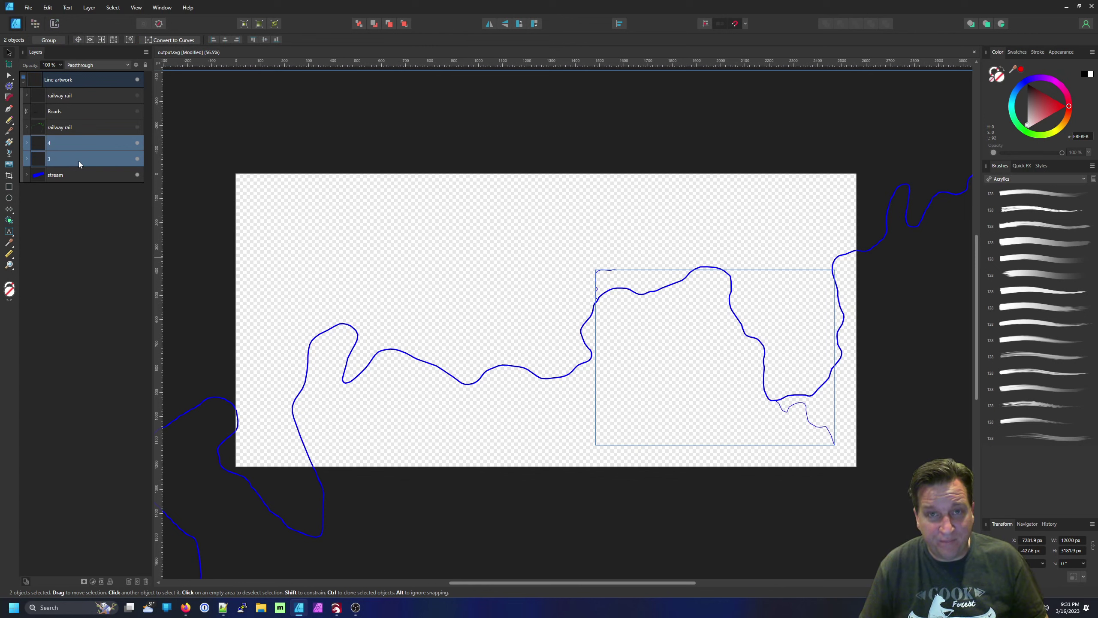
{"action": "key", "text": "ctrl+shift+g"}
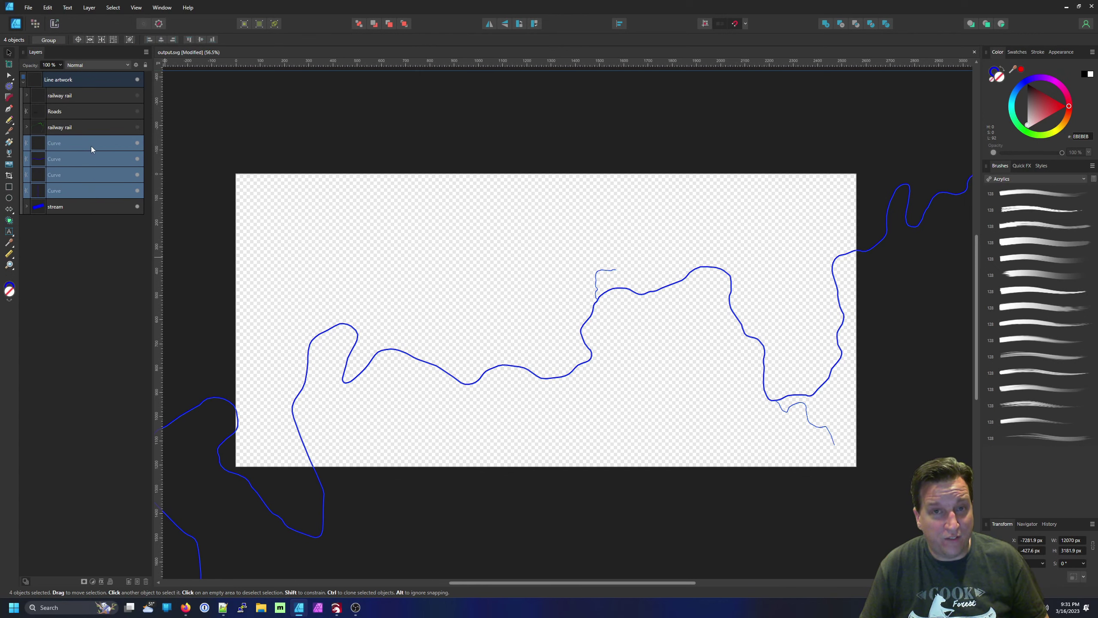
{"action": "left_click", "coordinate": [89, 8]}
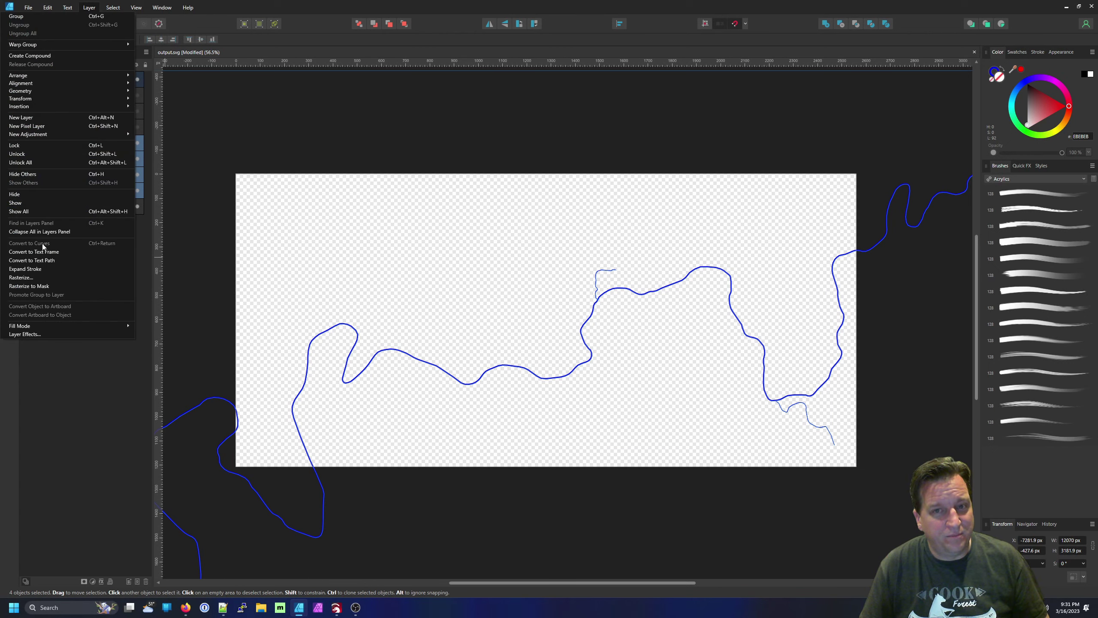
{"action": "left_click", "coordinate": [44, 268]}
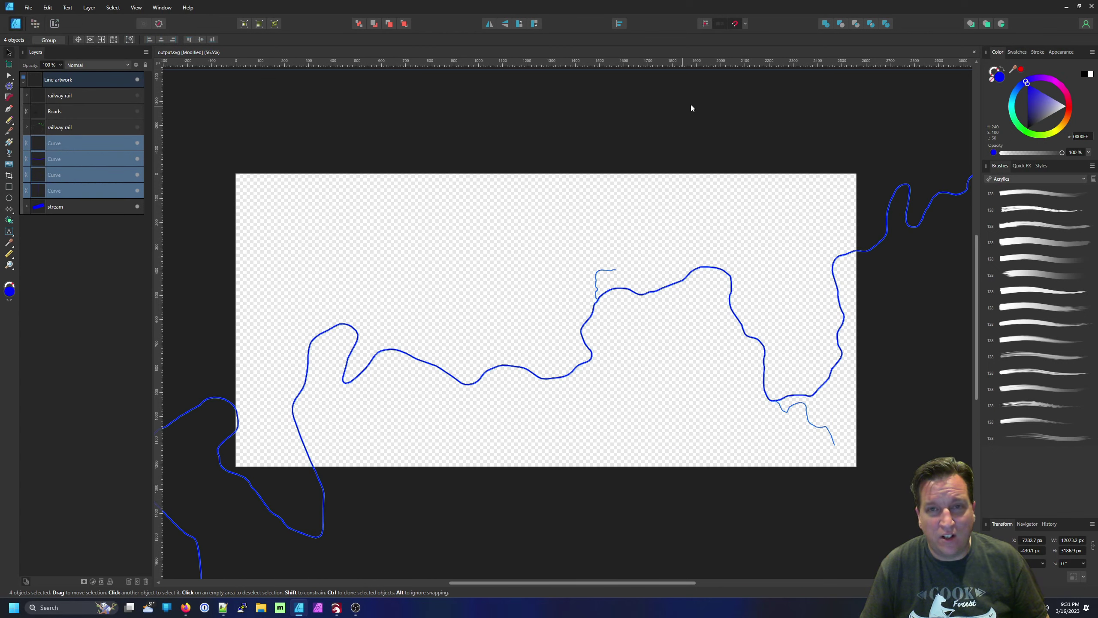
- Merge the selected waterway shapes into one object with Boolean Add and name it Rivers
{"action": "left_click", "coordinate": [825, 23]}
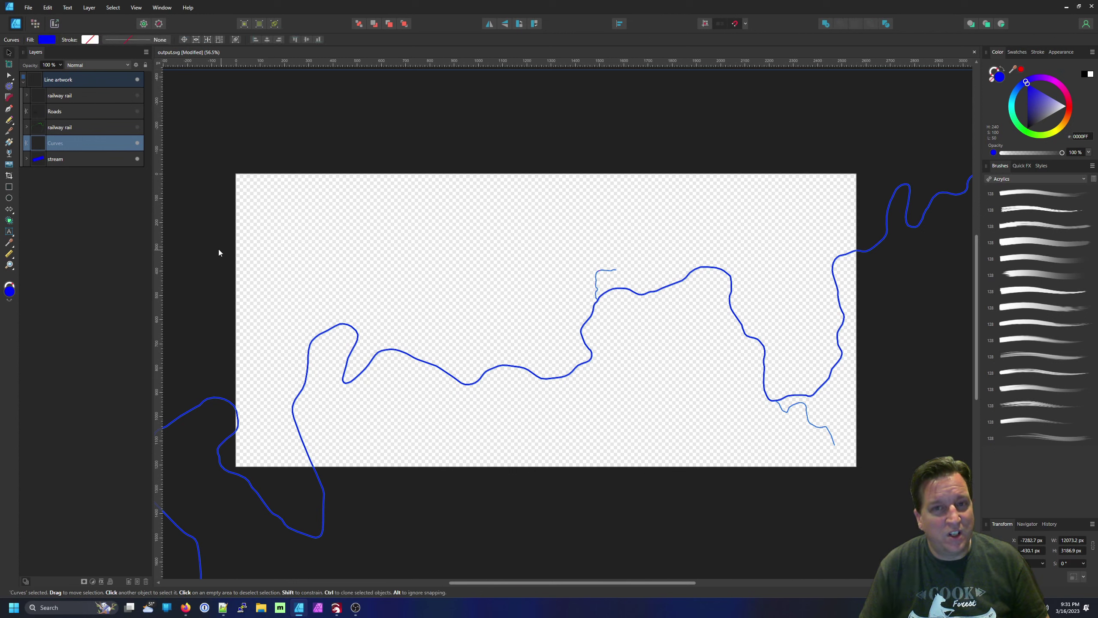
{"action": "double_click", "coordinate": [52, 142]}
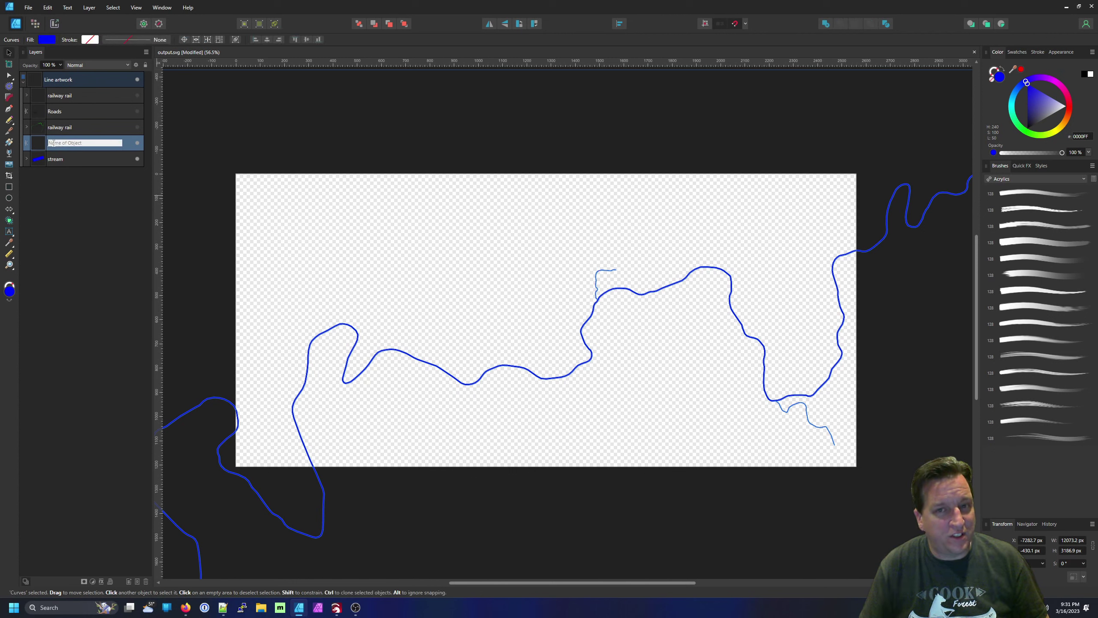
{"action": "type", "text": "Rivers"}
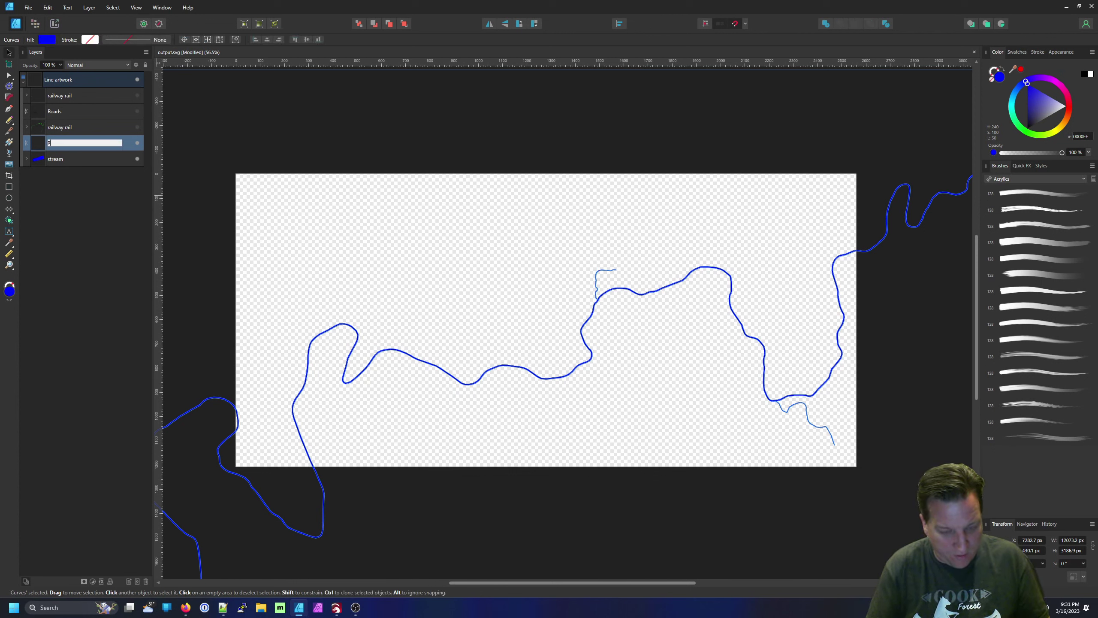
{"action": "key", "text": "Return"}
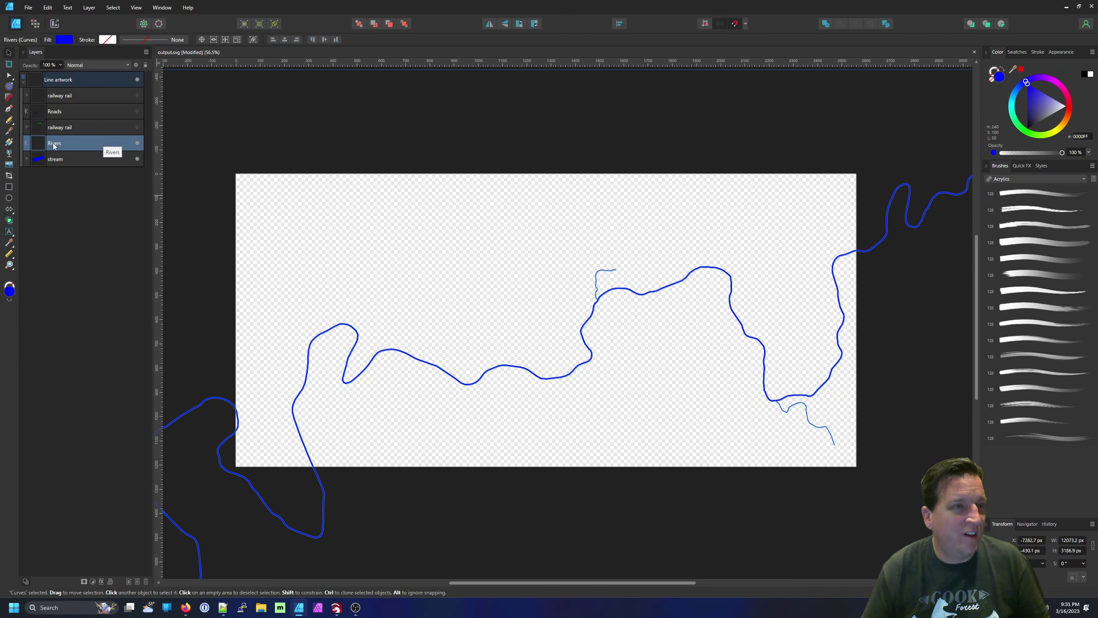
- Move Rivers directly below Roads in the layer order, and show the lower railway rail group instead of Rivers
{"action": "left_click_drag", "start_coordinate": [91, 145], "coordinate": [84, 123]}
{"action": "left_click", "coordinate": [77, 142]}
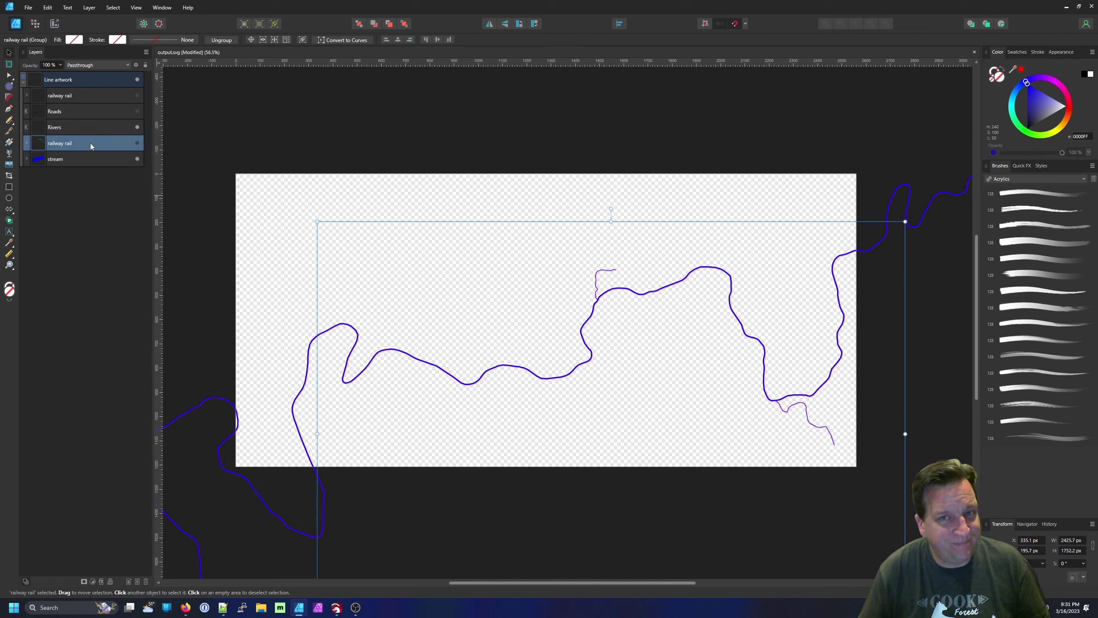
{"action": "left_click", "coordinate": [137, 127]}
{"action": "left_click", "coordinate": [138, 144]}
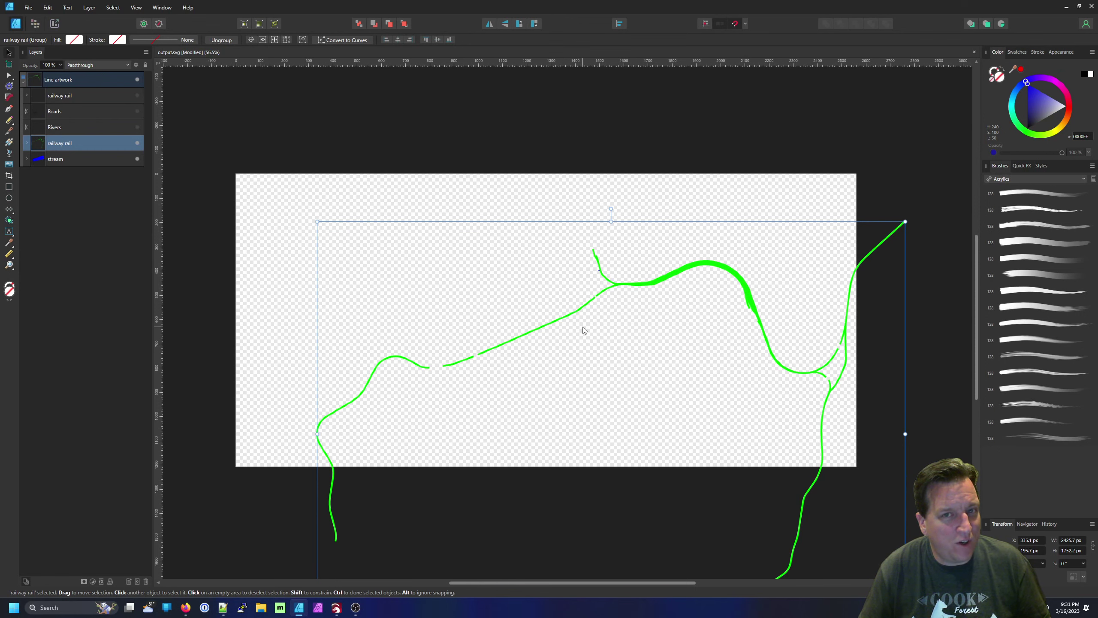
- Examine the lower railway rail group's lines for gaps and overlapping tracks, and check what the group contains
{"action": "scroll", "coordinate": [649, 320], "scroll_direction": "up", "scroll_amount": 2}
{"action": "scroll", "coordinate": [648, 320], "scroll_direction": "up", "scroll_amount": 2}
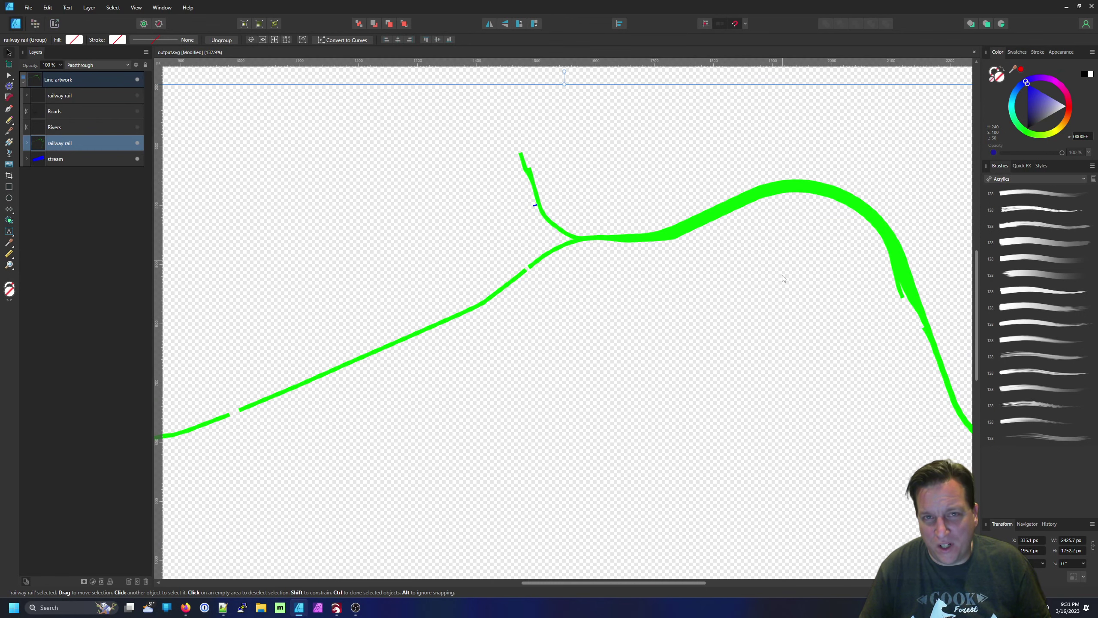
{"action": "scroll", "coordinate": [633, 294], "scroll_direction": "down", "scroll_amount": 5}
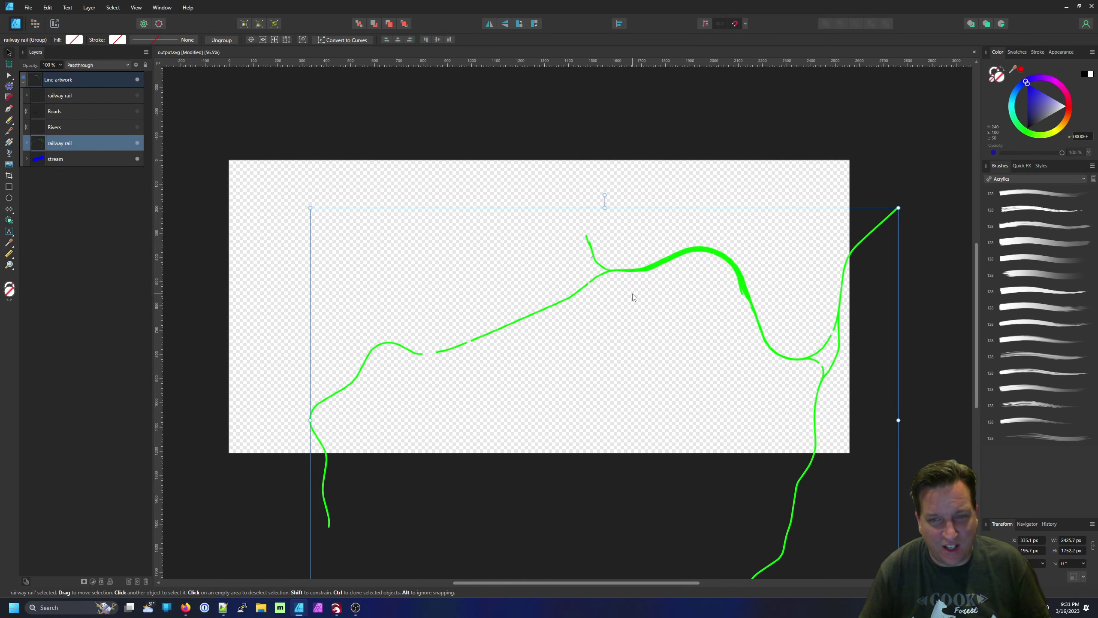
{"action": "scroll", "coordinate": [632, 294], "scroll_direction": "up", "scroll_amount": 1}
{"action": "scroll", "coordinate": [633, 285], "scroll_direction": "down", "scroll_amount": 2}
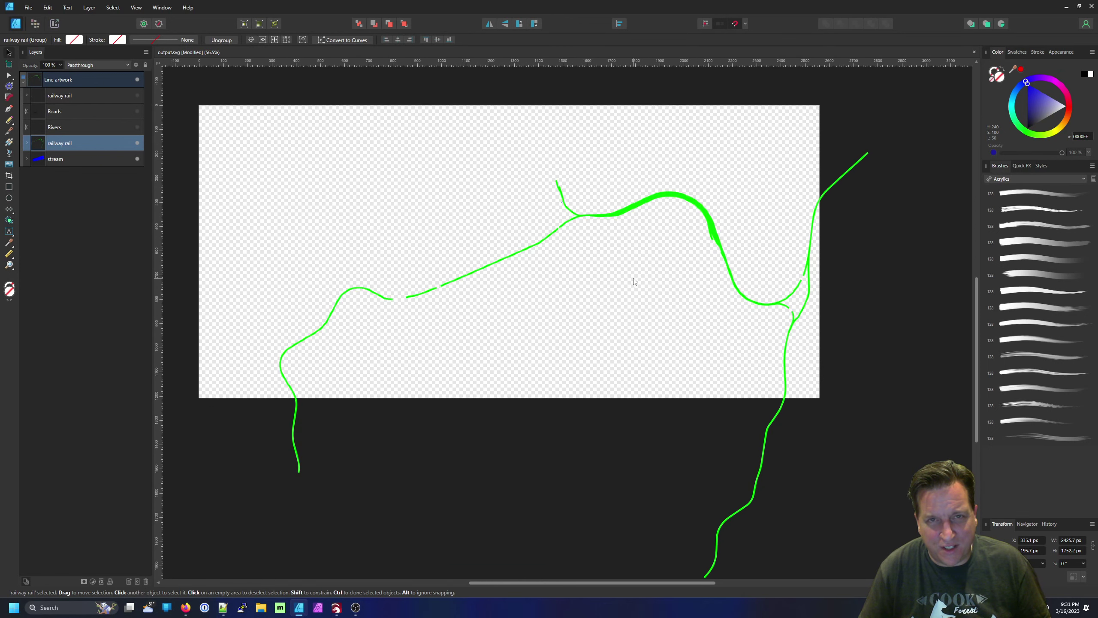
{"action": "scroll", "coordinate": [640, 261], "scroll_direction": "up", "scroll_amount": 1}
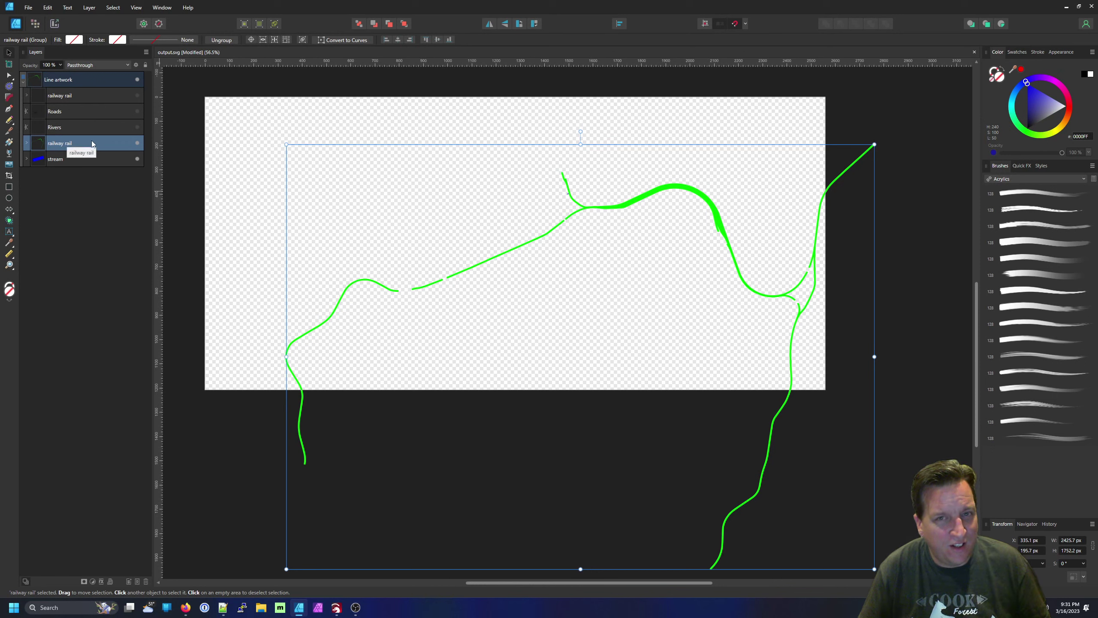
{"action": "left_click", "coordinate": [26, 143]}
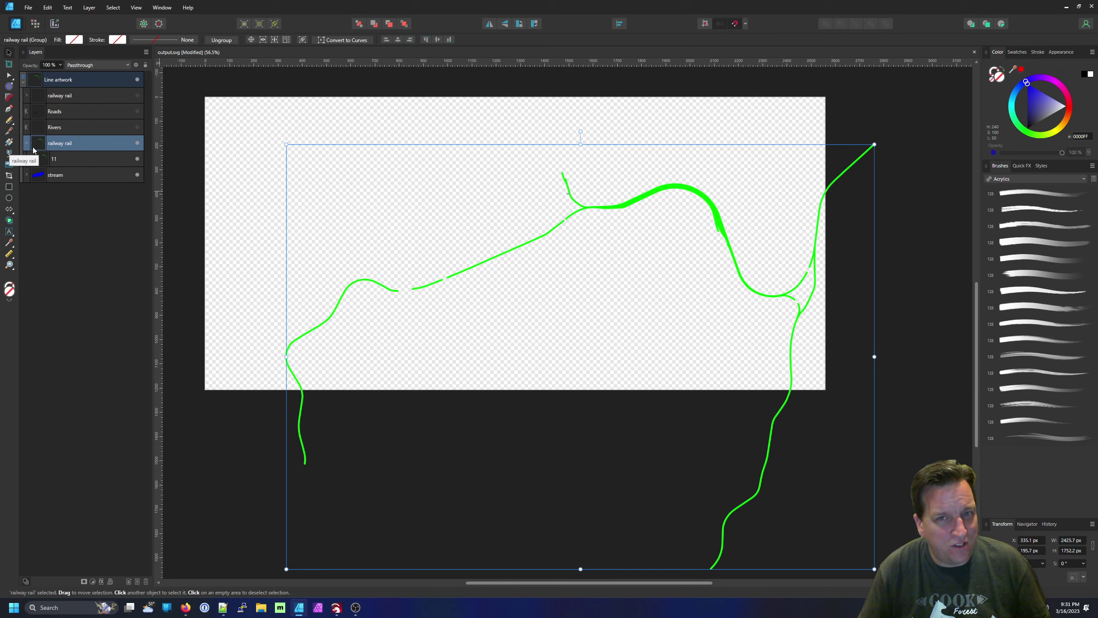
{"action": "left_click", "coordinate": [26, 143]}
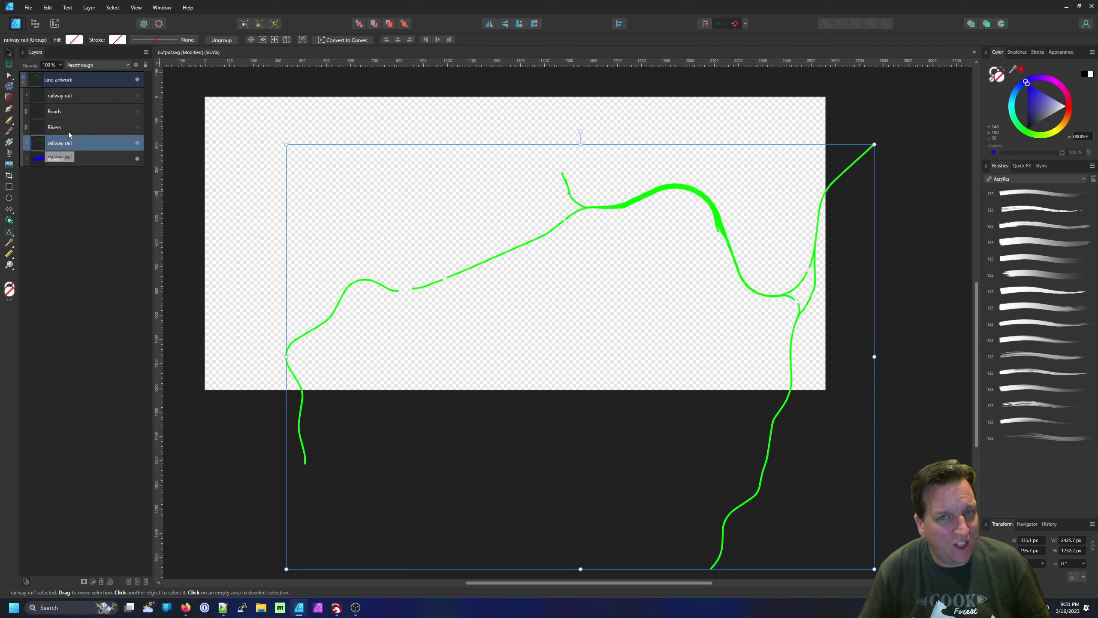
- Show the upper railway rail group as well and ungroup both railway rail groups down to individual curves
{"action": "left_click", "coordinate": [78, 96], "text": "ctrl"}
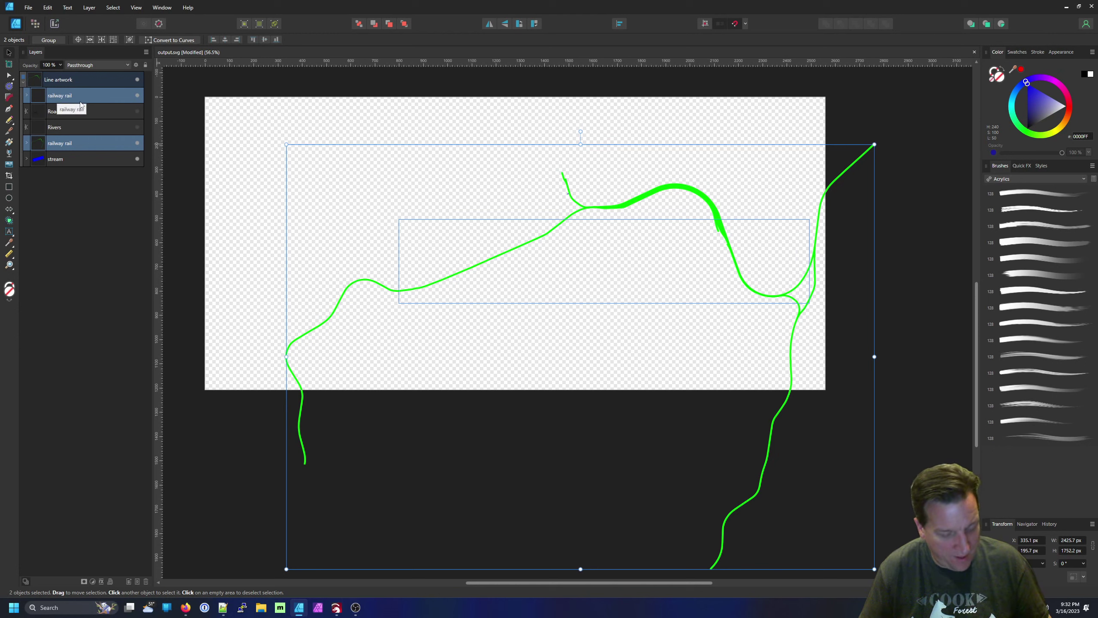
{"action": "key", "text": "ctrl+z"}
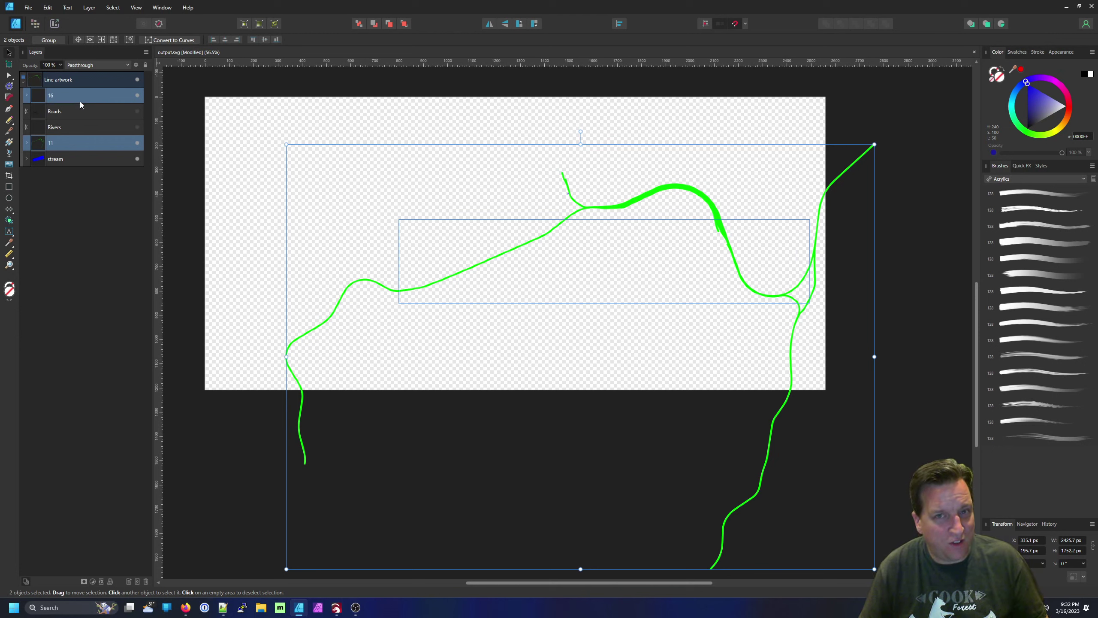
{"action": "key", "text": "ctrl+shift+g"}
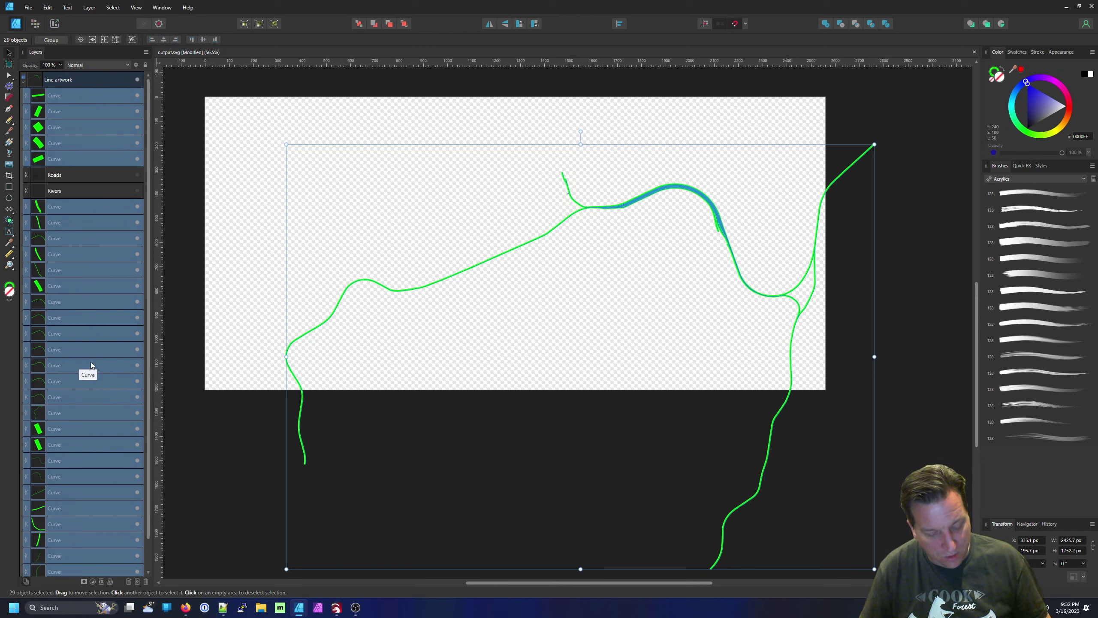
- Group all the selected railway curves and ungroup them again to gather them in one continuous run below Rivers
{"action": "key", "text": "ctrl+g"}
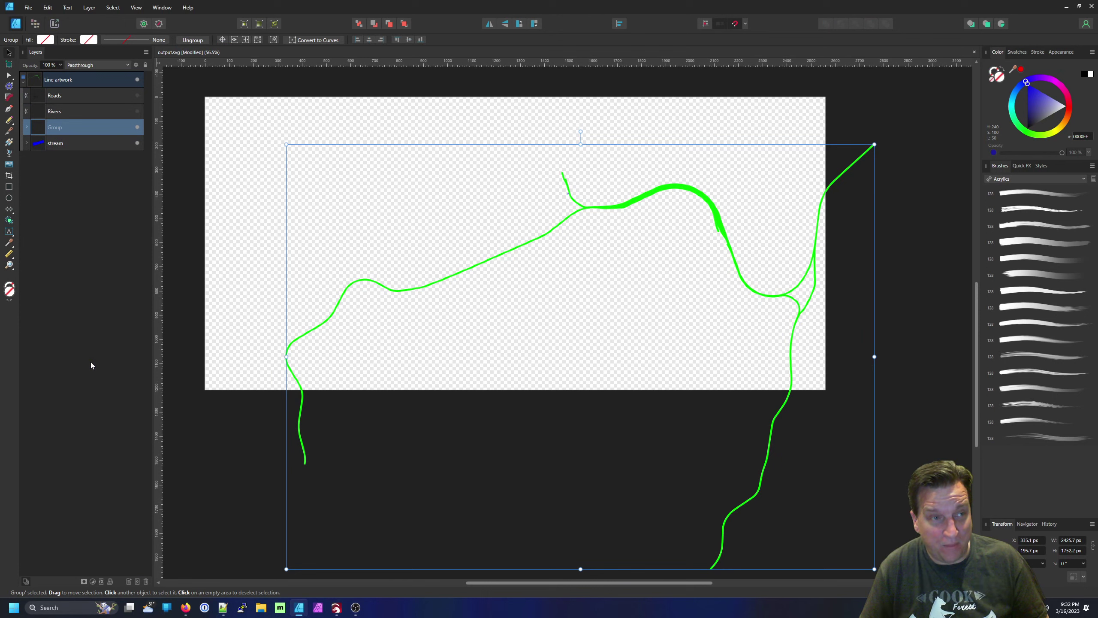
{"action": "key", "text": "ctrl+shift+g"}
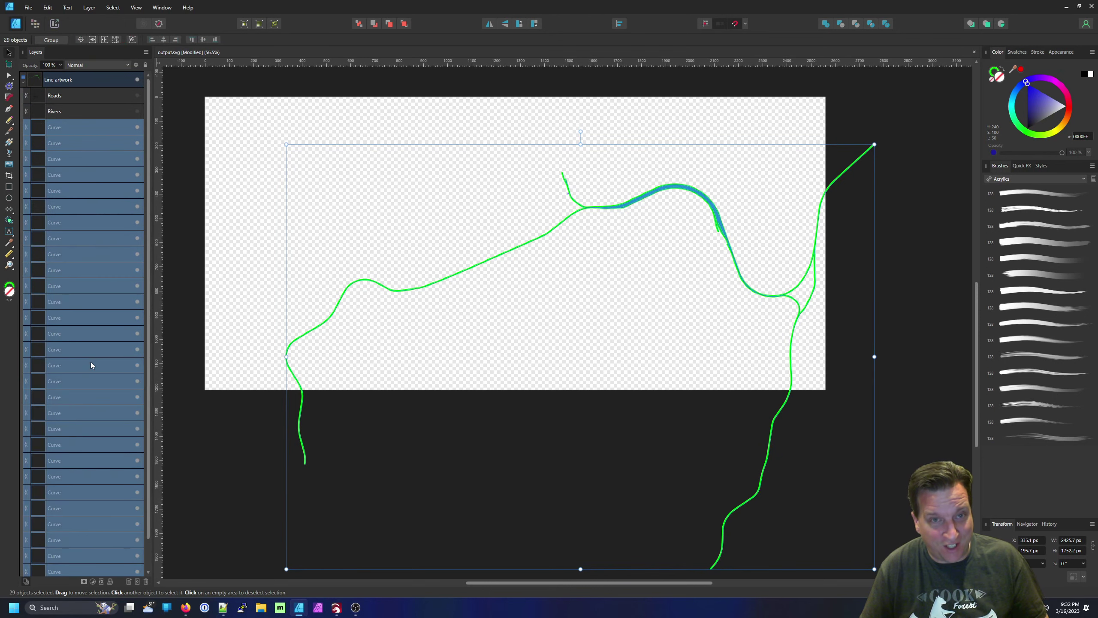
{"action": "scroll", "coordinate": [96, 239], "scroll_direction": "down", "scroll_amount": 1}
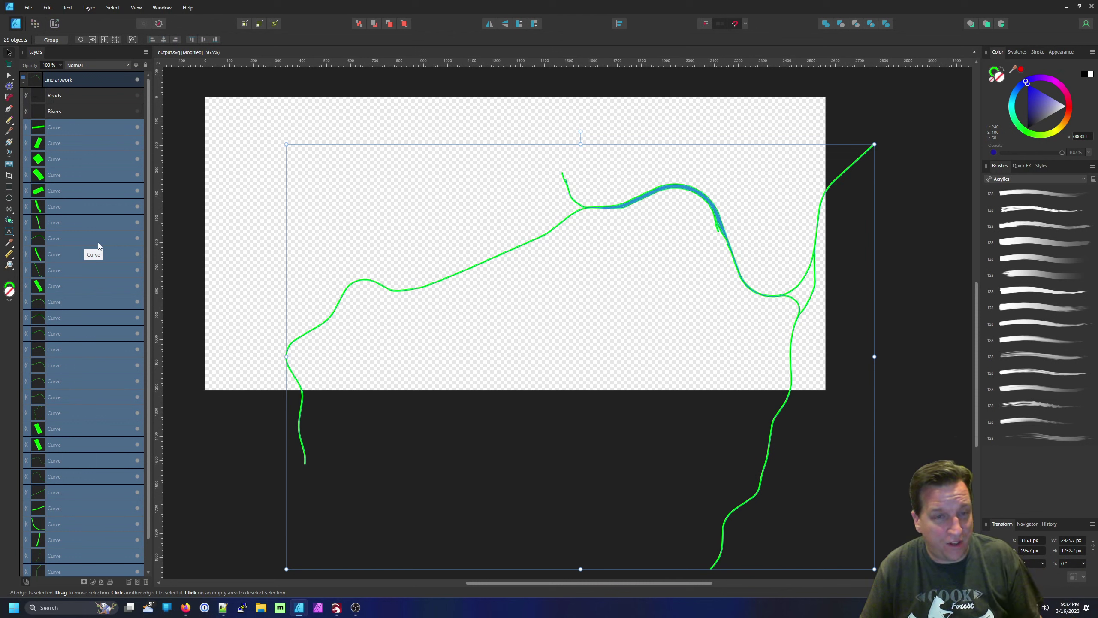
{"action": "scroll", "coordinate": [97, 234], "scroll_direction": "up", "scroll_amount": 1}
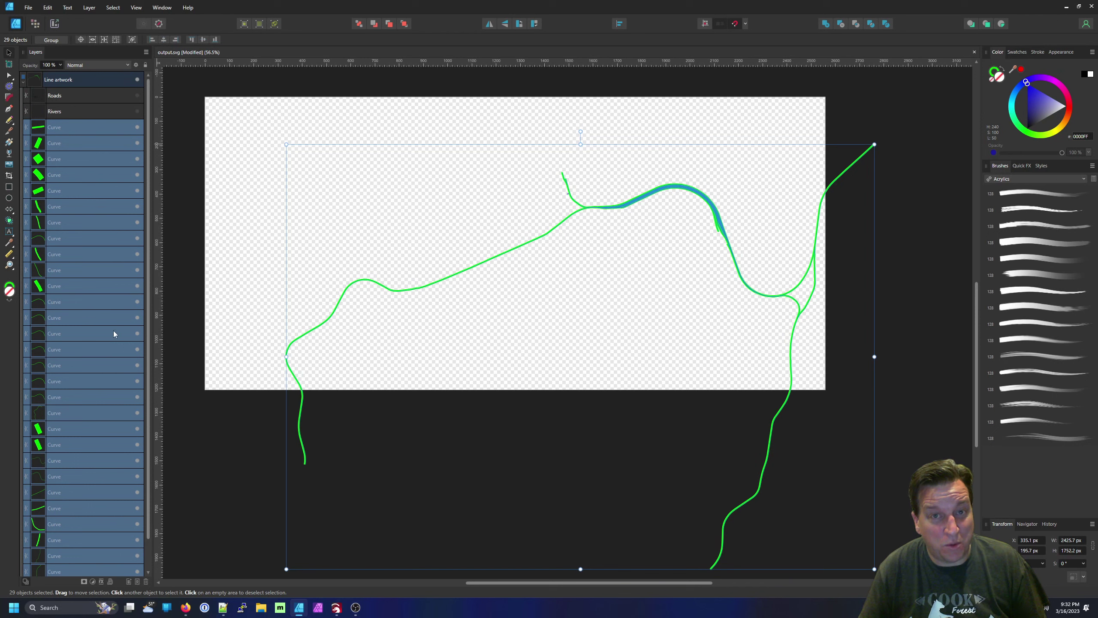
- Toggle the visibility of the first seven railway curves below Rivers one by one to find pieces that duplicate other track
{"action": "left_click", "coordinate": [103, 129]}
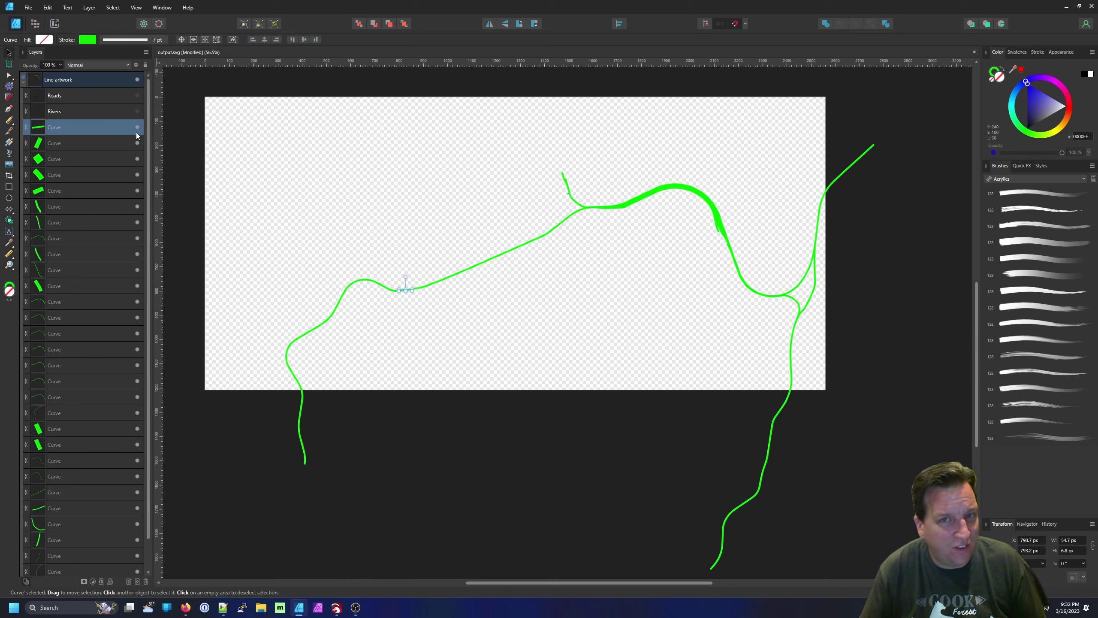
{"action": "left_click", "coordinate": [404, 325]}
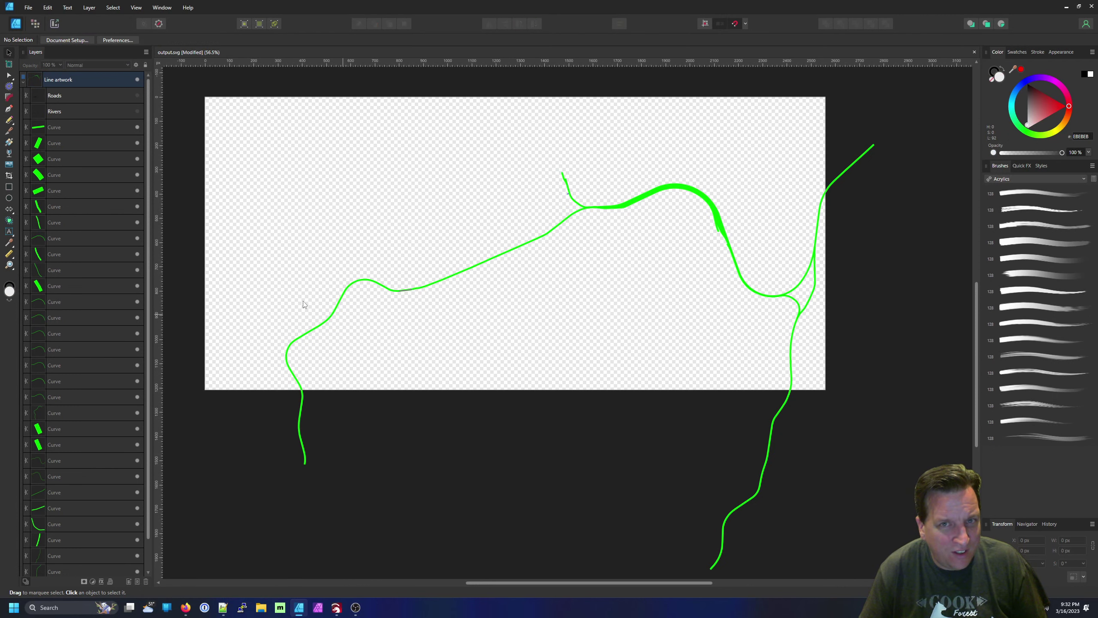
{"action": "left_click", "coordinate": [138, 143]}
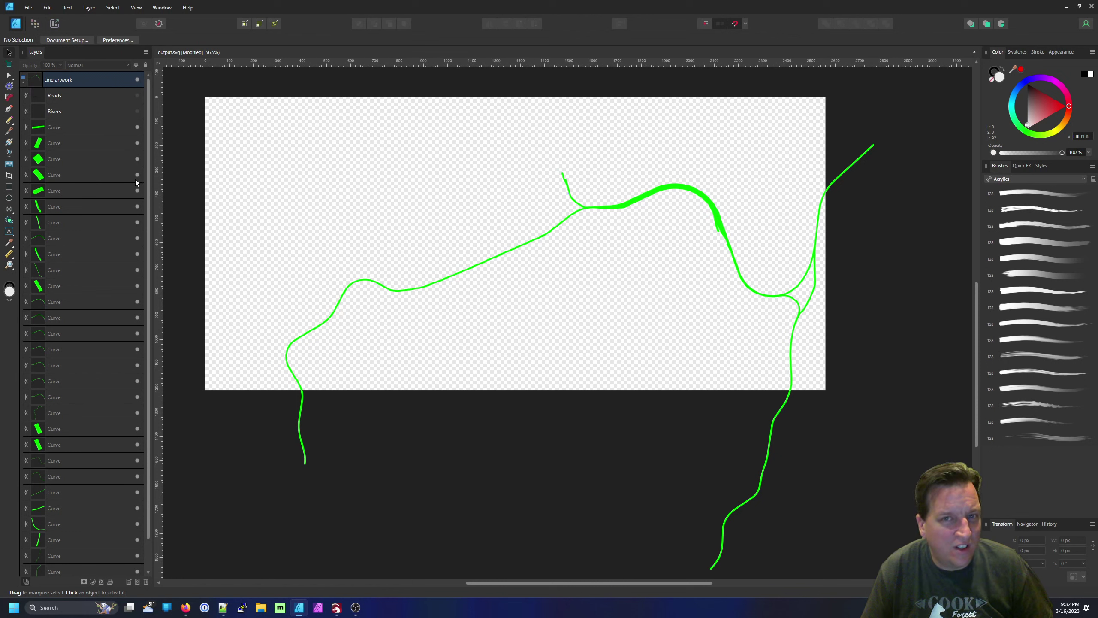
{"action": "double_click", "coordinate": [118, 175]}
{"action": "left_click", "coordinate": [118, 191]}
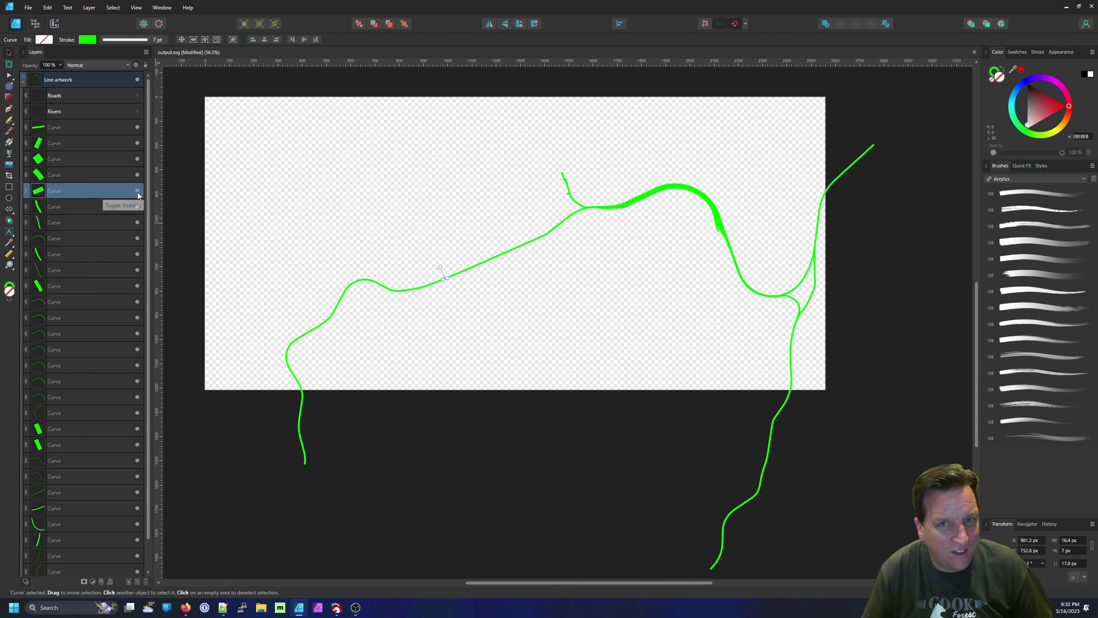
{"action": "left_click", "coordinate": [273, 238]}
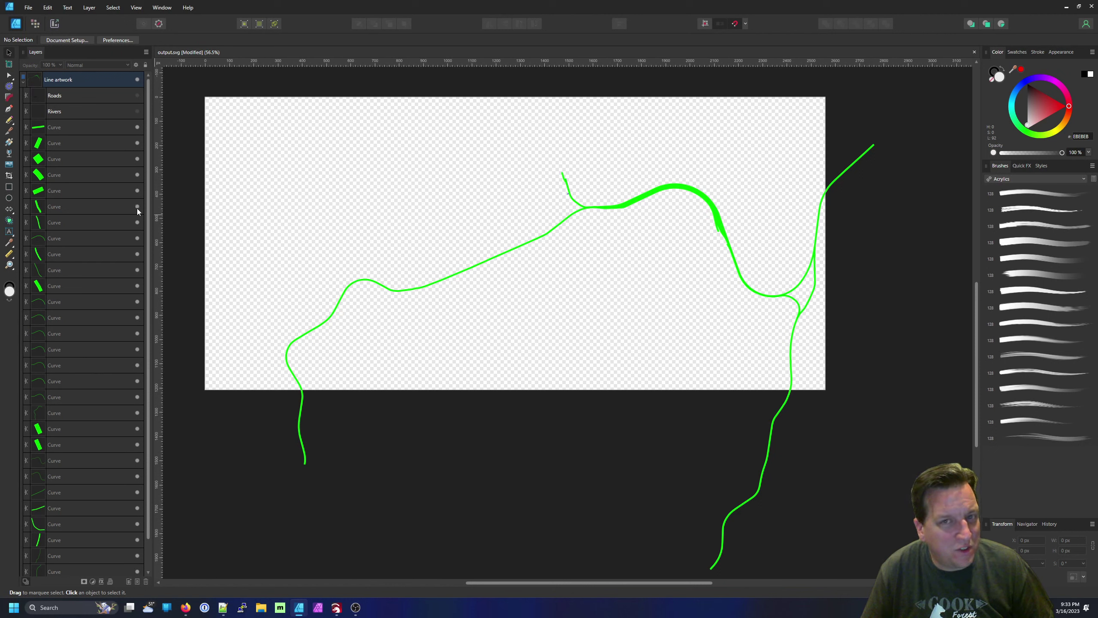
{"action": "left_click", "coordinate": [136, 223]}
{"action": "left_click", "coordinate": [136, 223]}
{"action": "left_click", "coordinate": [137, 223]}
{"action": "left_click", "coordinate": [137, 222]}
{"action": "left_click", "coordinate": [137, 222]}
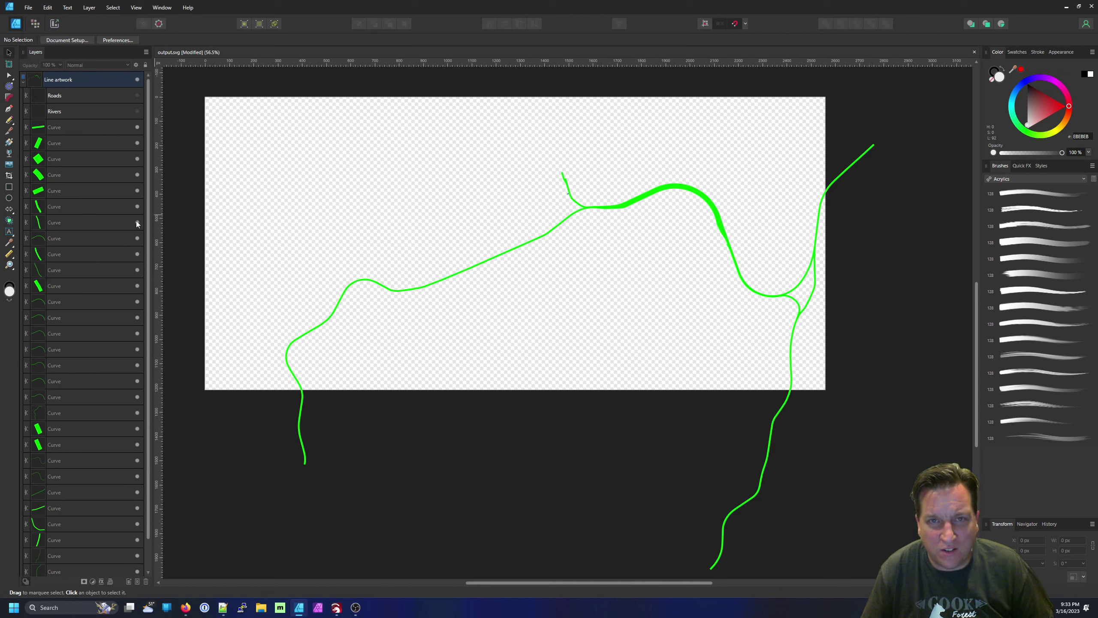
{"action": "left_click", "coordinate": [136, 223]}
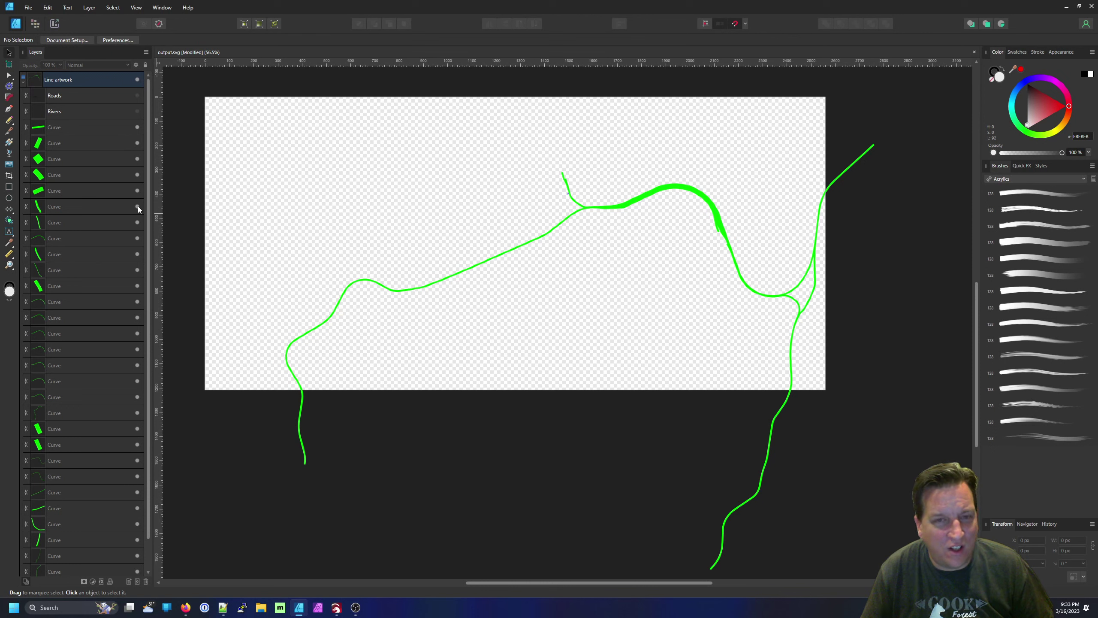
{"action": "left_click", "coordinate": [137, 222]}
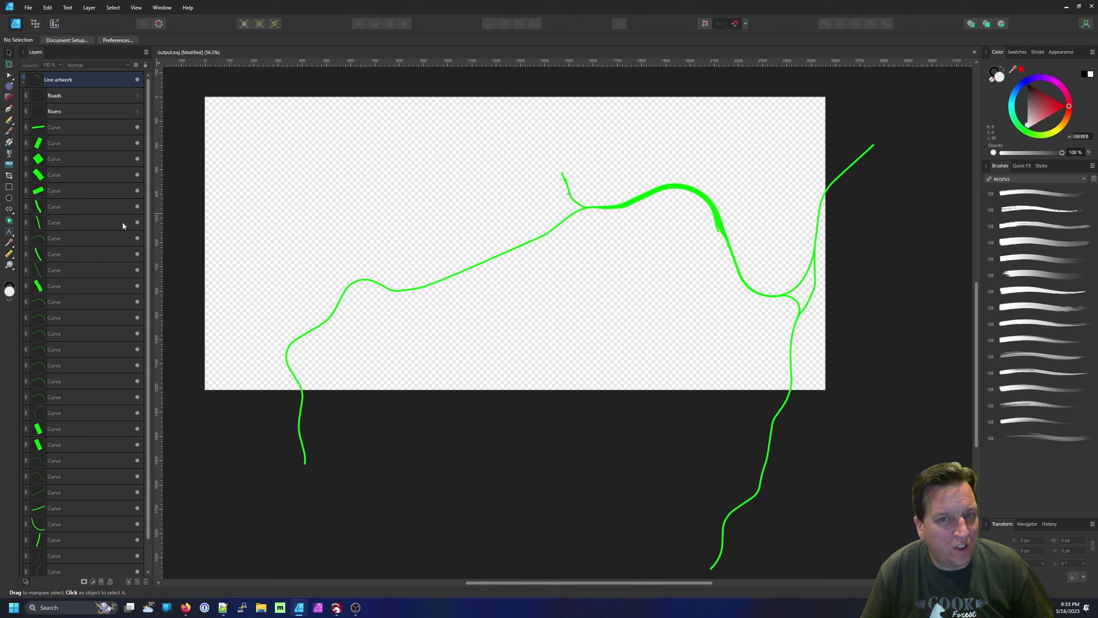
- Delete the seventh railway curve below Rivers and the three redundant curves after it that double the arch and its eastern descent
{"action": "left_click", "coordinate": [122, 223]}
{"action": "key", "text": "Delete"}
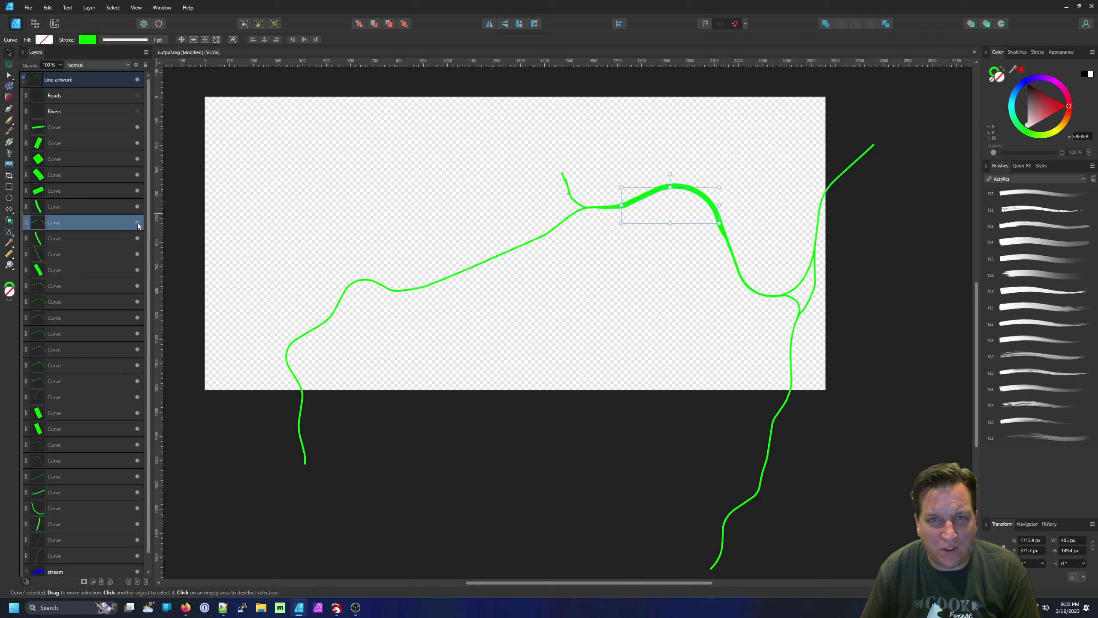
{"action": "key", "text": "Delete"}
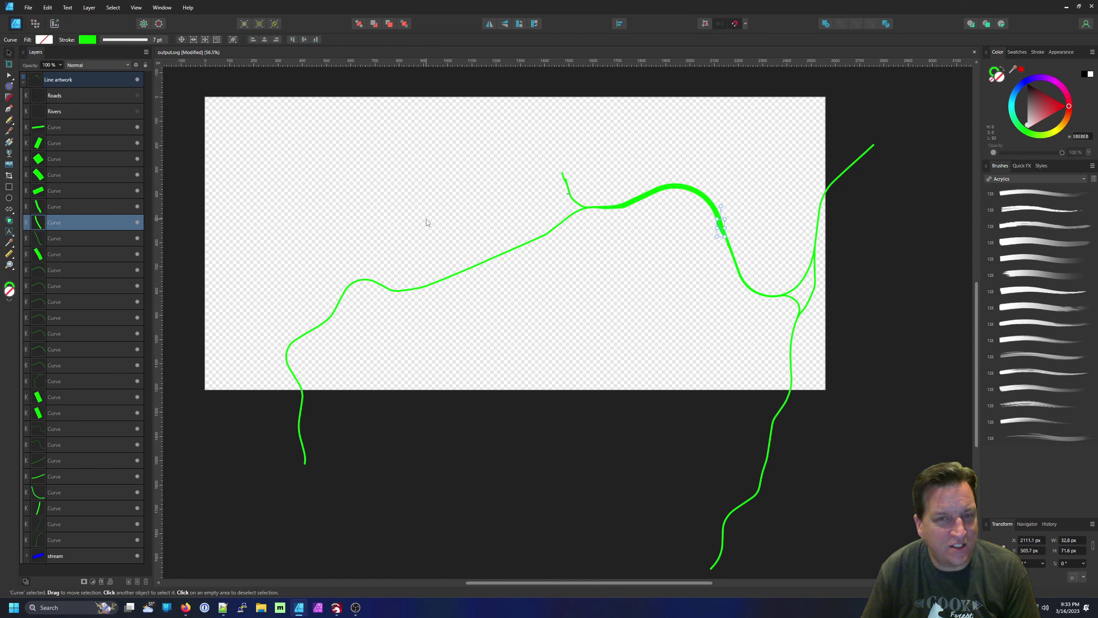
{"action": "key", "text": "Delete"}
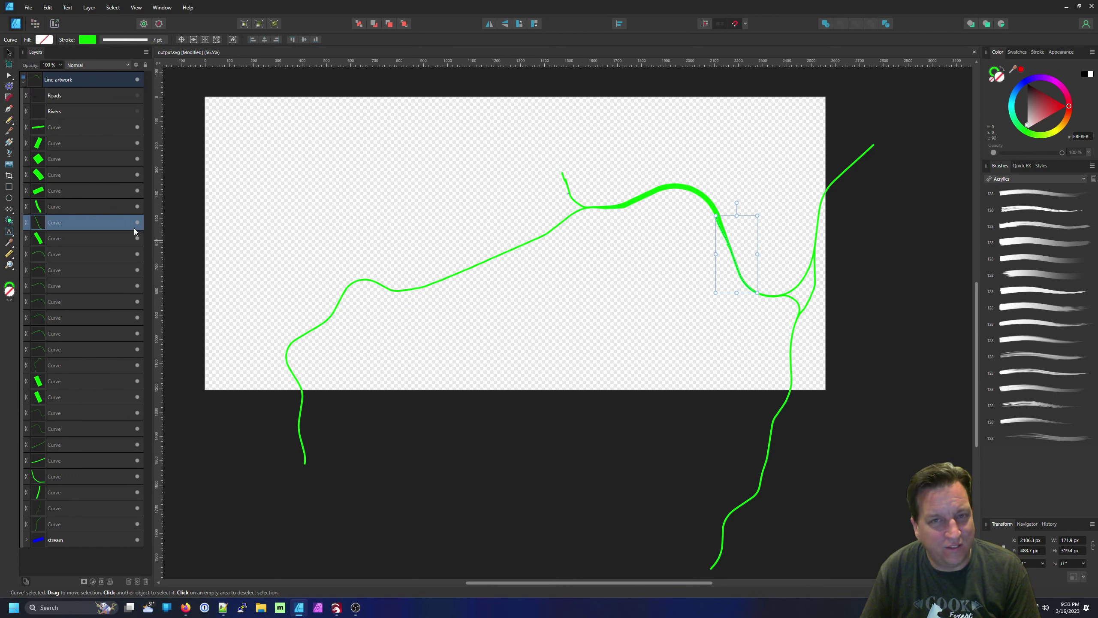
{"action": "key", "text": "Delete"}
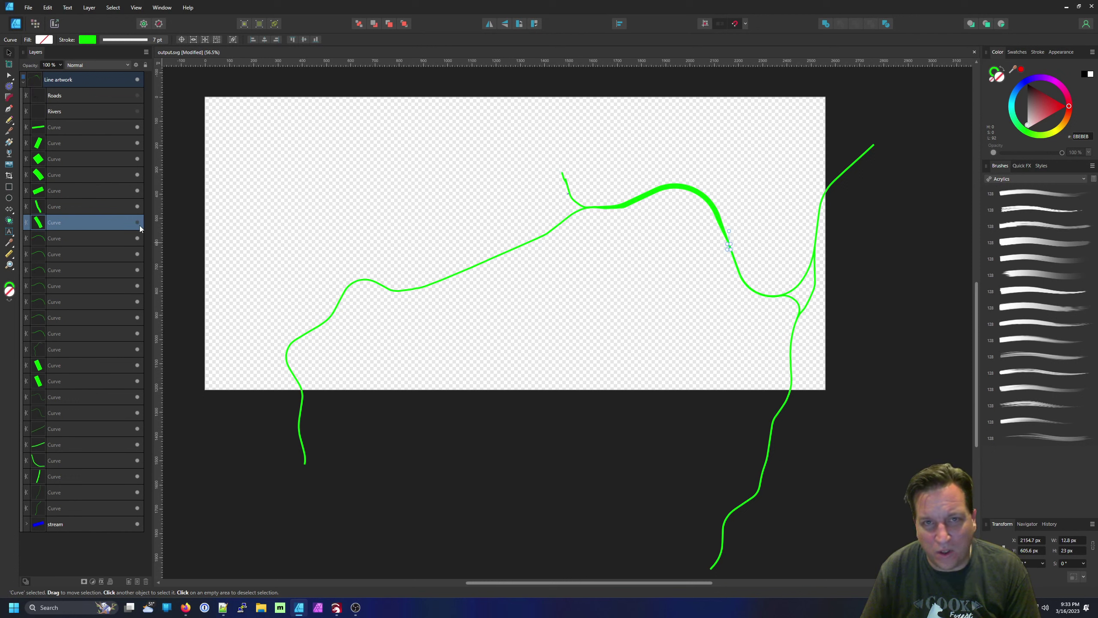
- Delete the short duplicate piece on the eastern descent and the seven overlapping curves that thicken the arch
{"action": "left_click", "coordinate": [480, 266]}
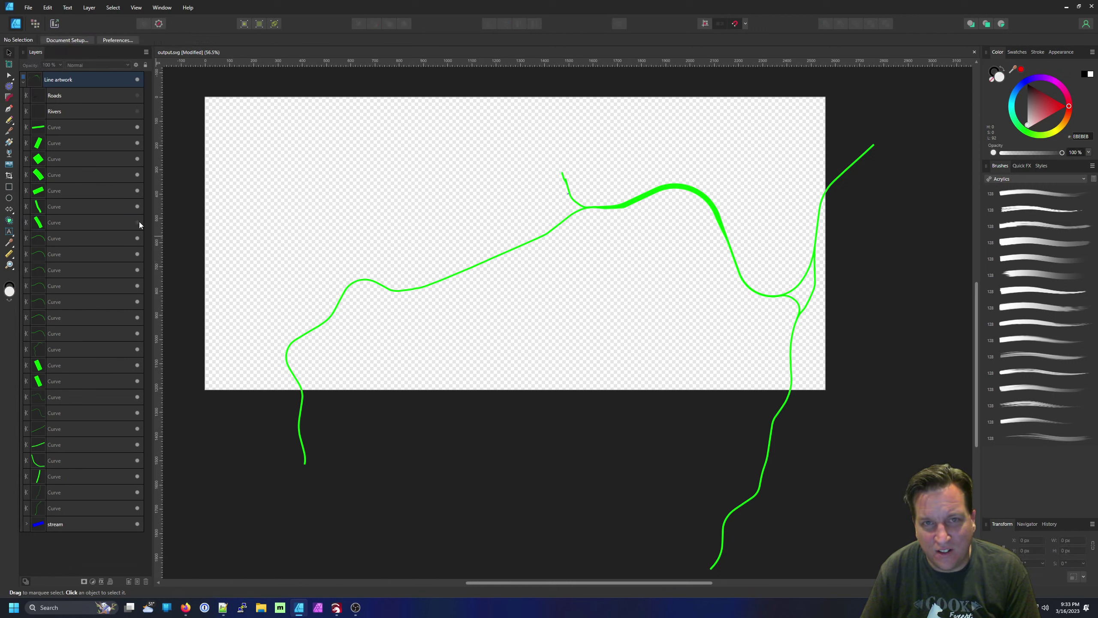
{"action": "left_click", "coordinate": [122, 223]}
{"action": "key", "text": "Delete"}
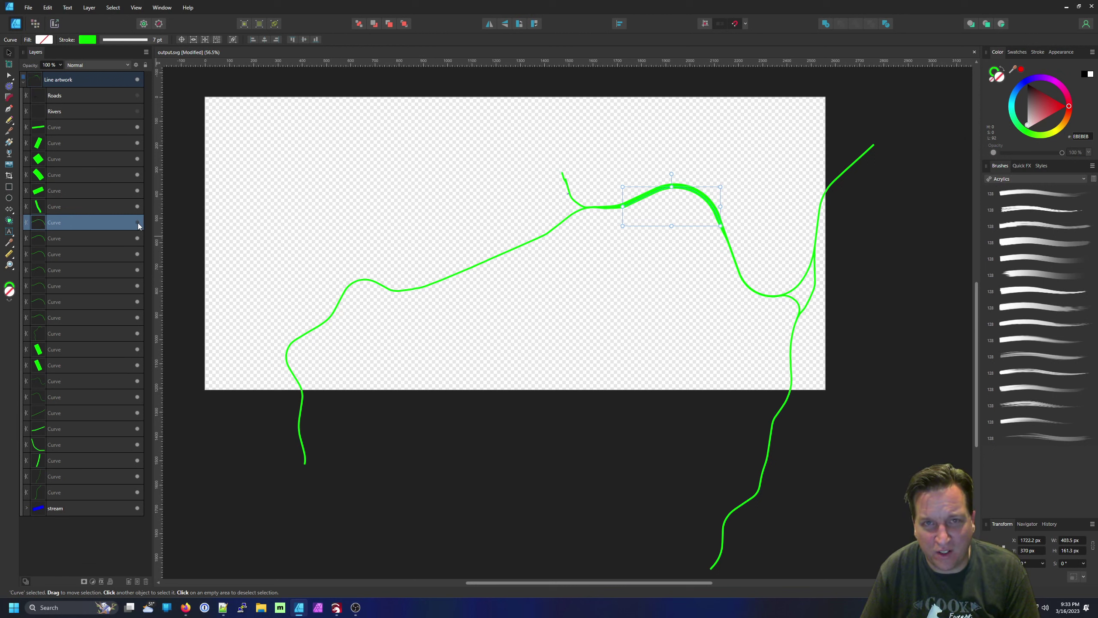
{"action": "key", "text": "Delete"}
{"action": "key", "text": "Delete"}
{"action": "key", "text": "Delete"}
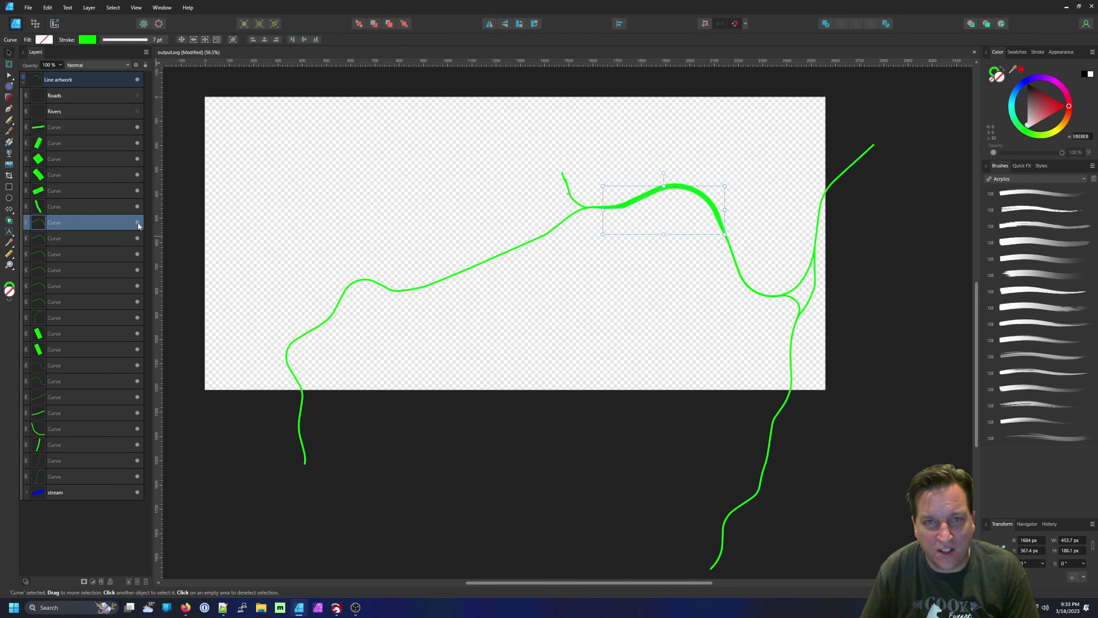
{"action": "key", "text": "Delete"}
{"action": "key", "text": "Delete"}
{"action": "key", "text": "Delete"}
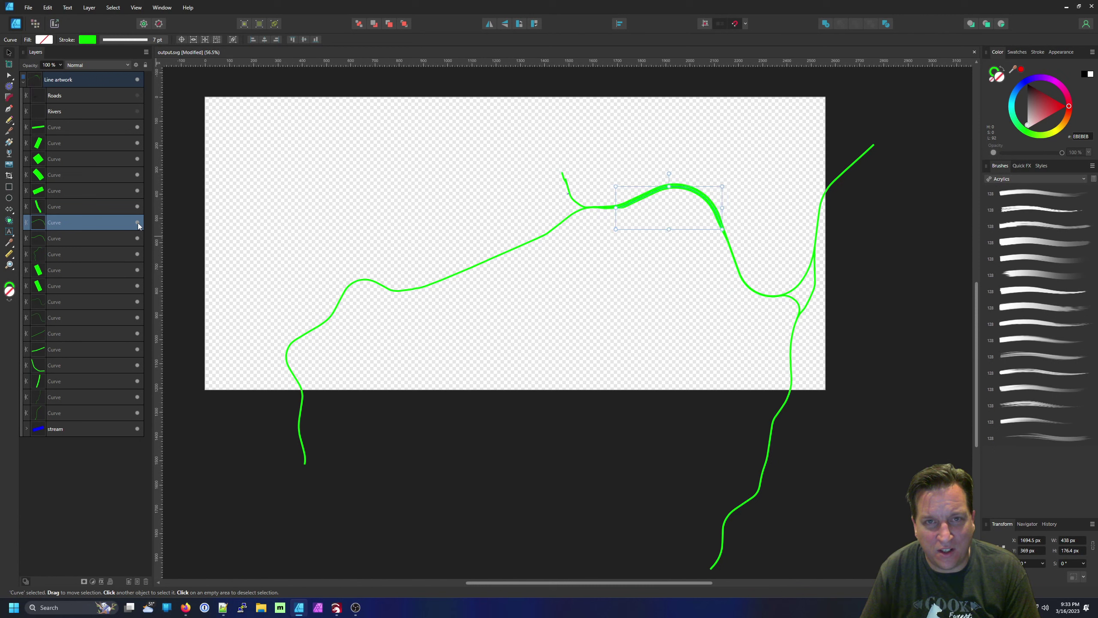
{"action": "key", "text": "Delete"}
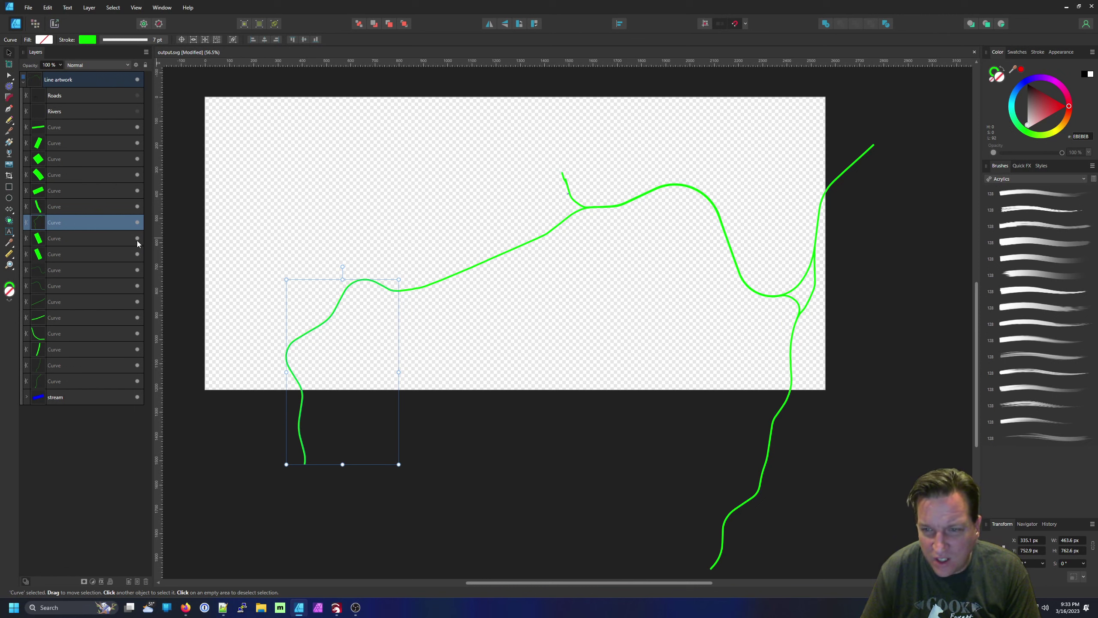
- Delete the two remaining short railway segments that duplicate the straight descent east of the arch
{"action": "left_click", "coordinate": [123, 239]}
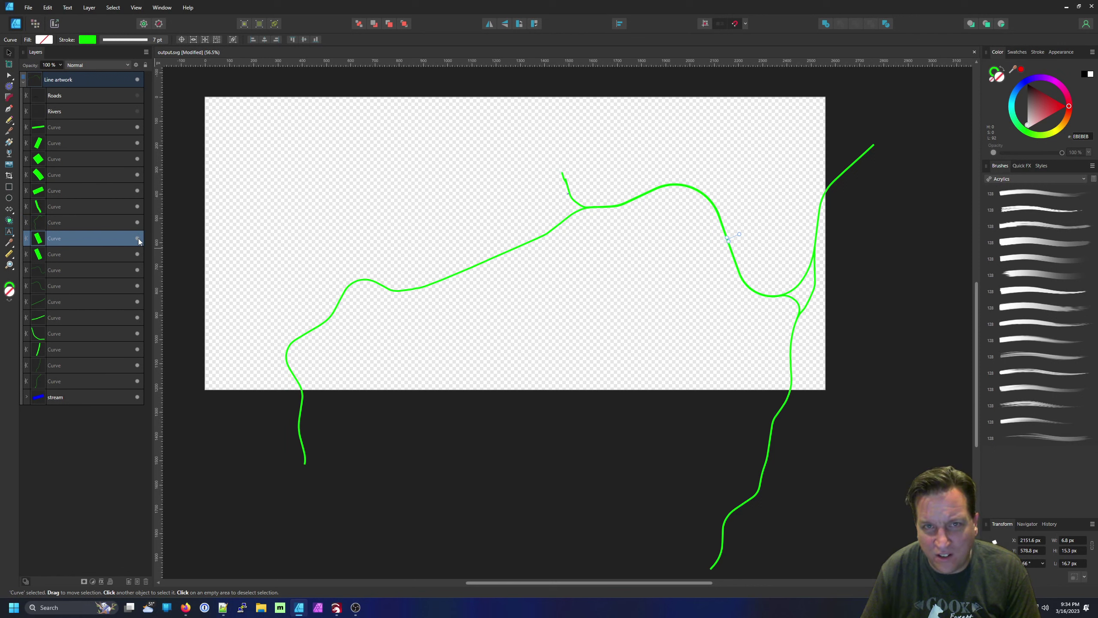
{"action": "scroll", "coordinate": [729, 236], "scroll_direction": "up", "scroll_amount": 4}
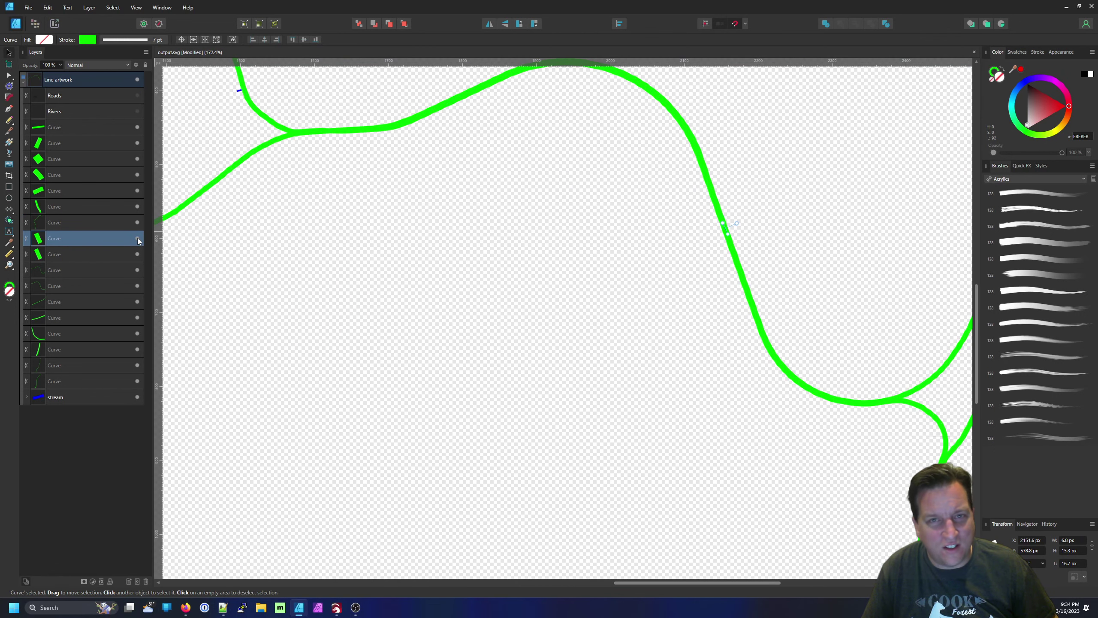
{"action": "left_click", "coordinate": [95, 255]}
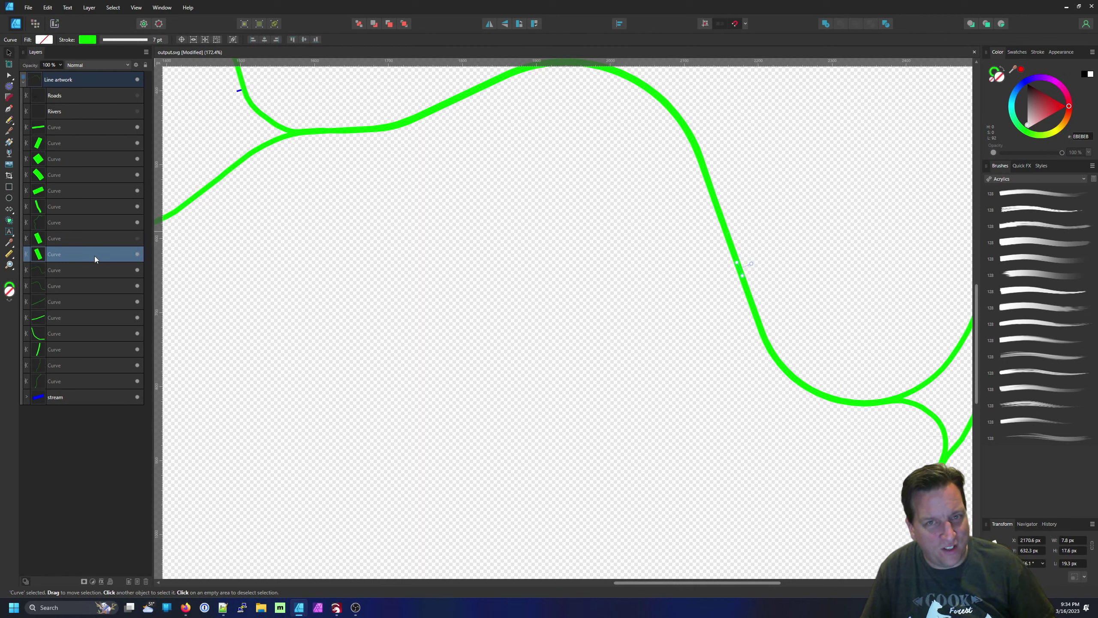
{"action": "left_click_drag", "start_coordinate": [94, 255], "coordinate": [96, 238]}
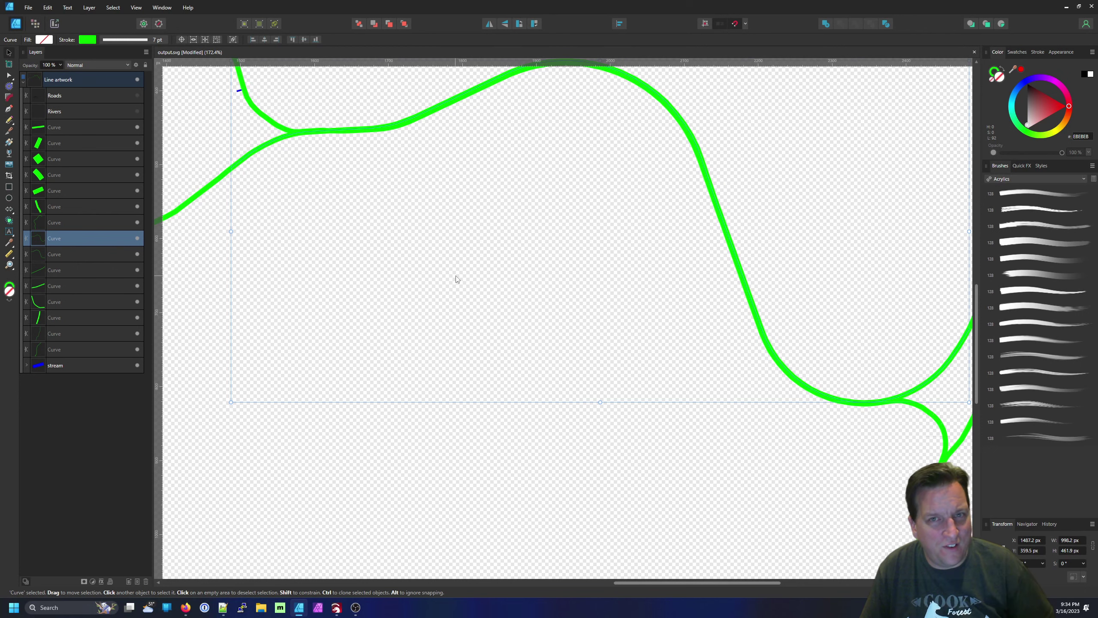
- Try deleting each of the two long overlapping curves along the arch in turn, undoing each deletion
{"action": "scroll", "coordinate": [458, 276], "scroll_direction": "down", "scroll_amount": 5}
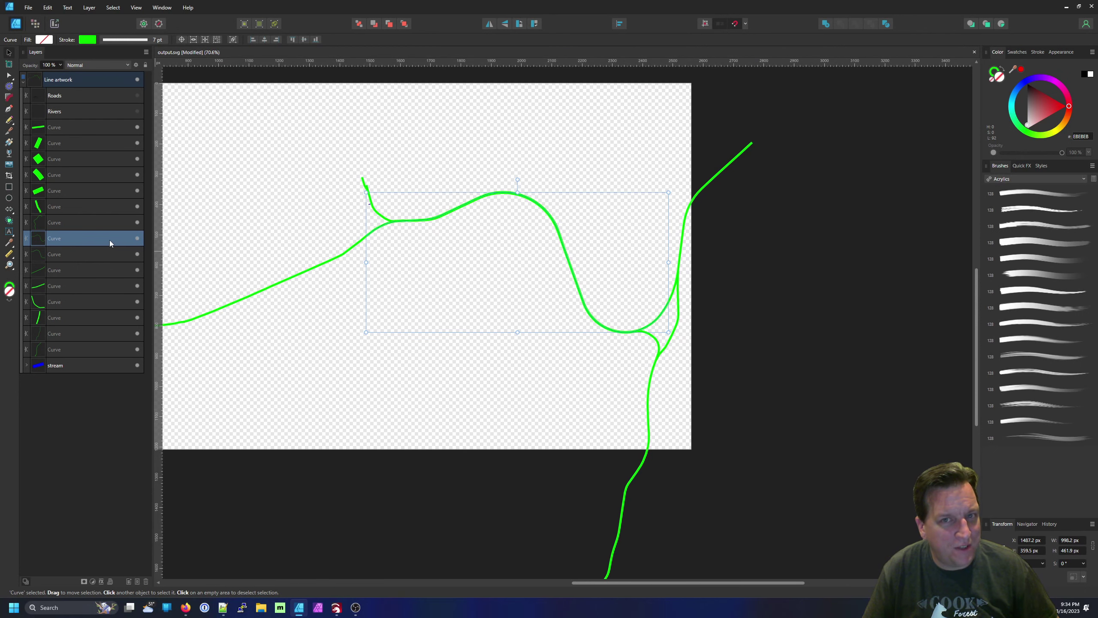
{"action": "key", "text": "Delete"}
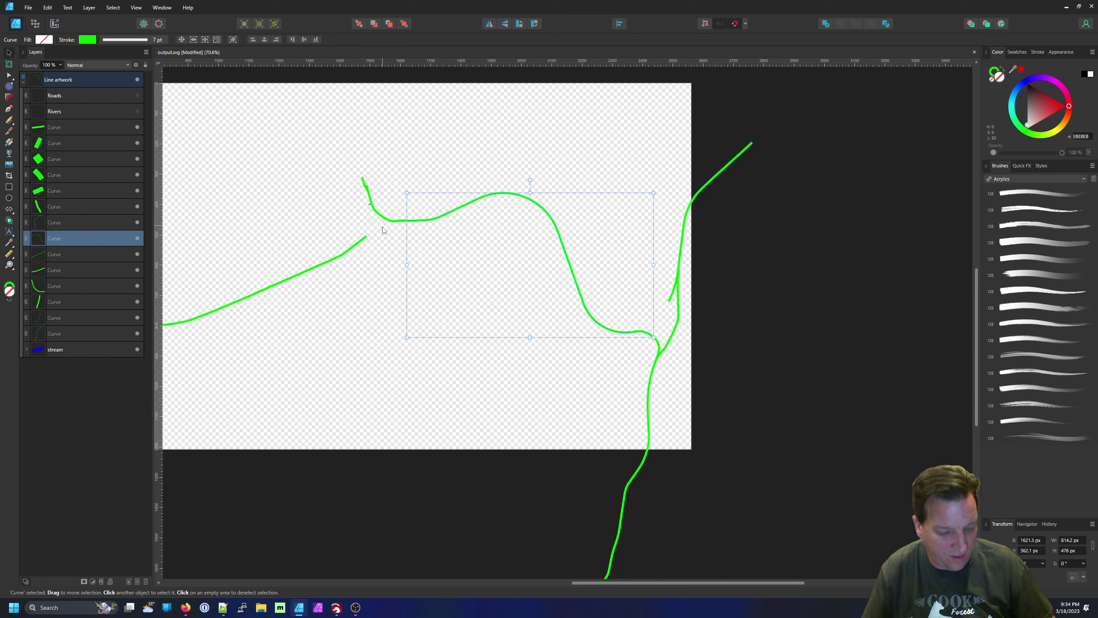
{"action": "key", "text": "ctrl+z"}
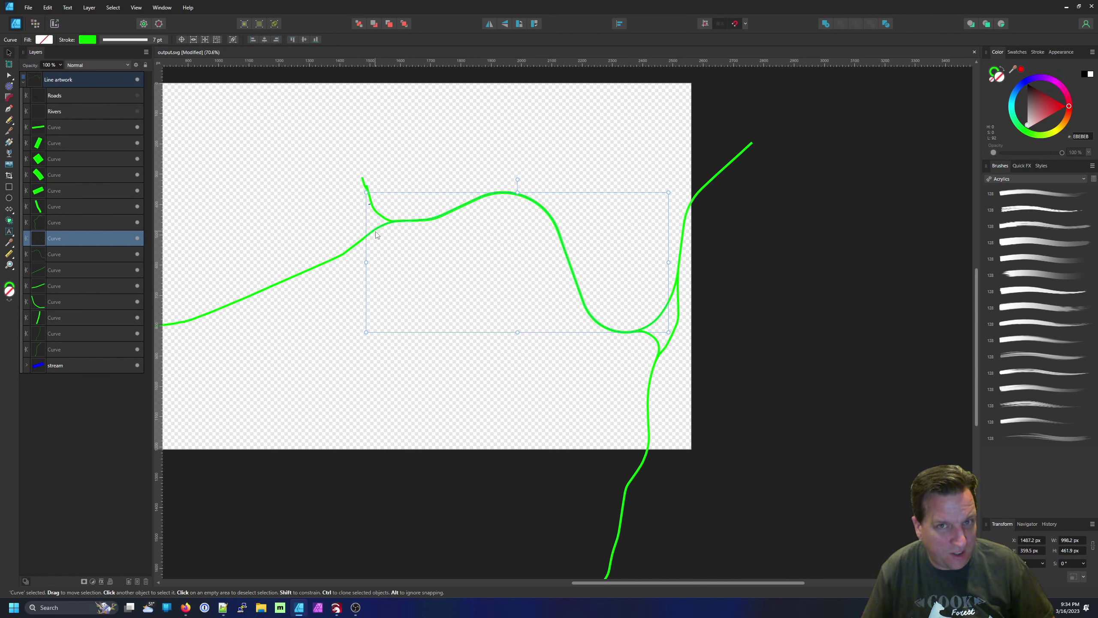
{"action": "left_click", "coordinate": [130, 254]}
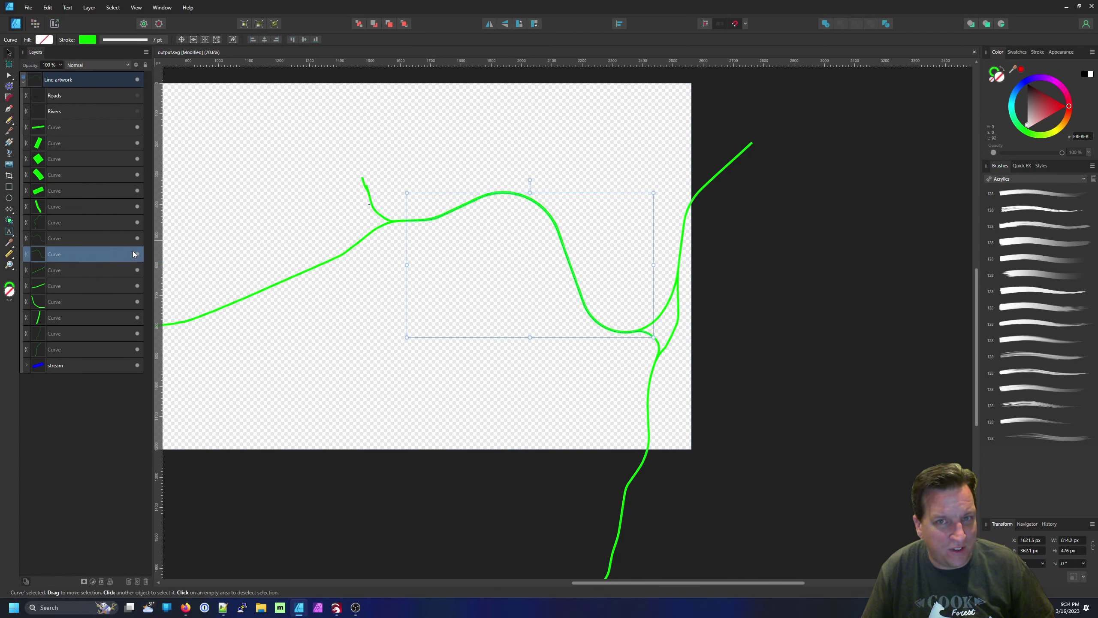
{"action": "key", "text": "Delete"}
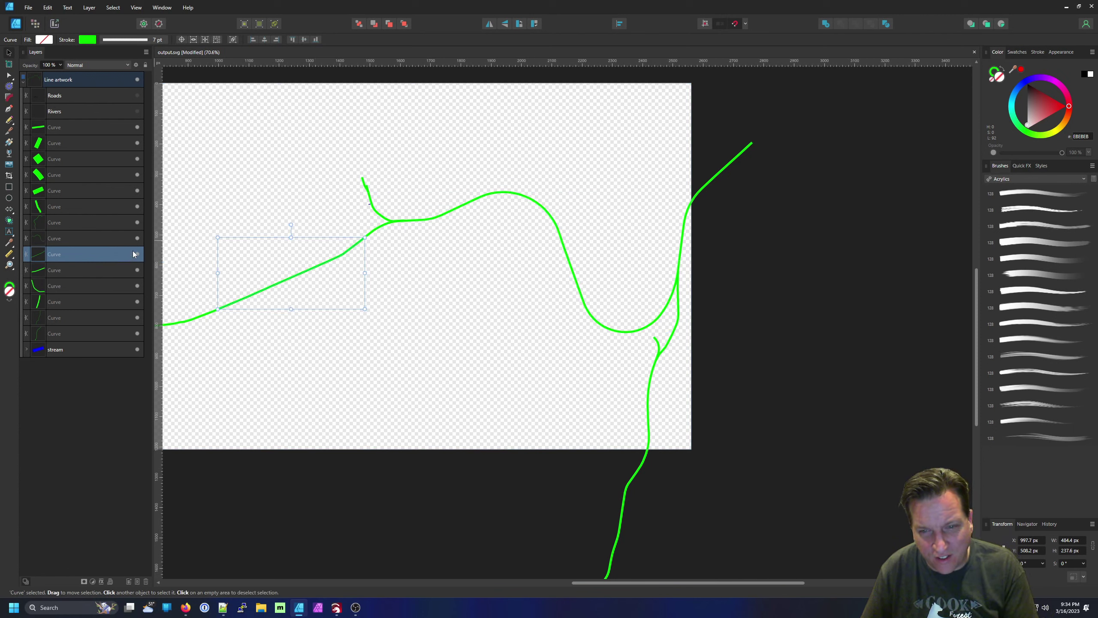
{"action": "key", "text": "ctrl+z"}
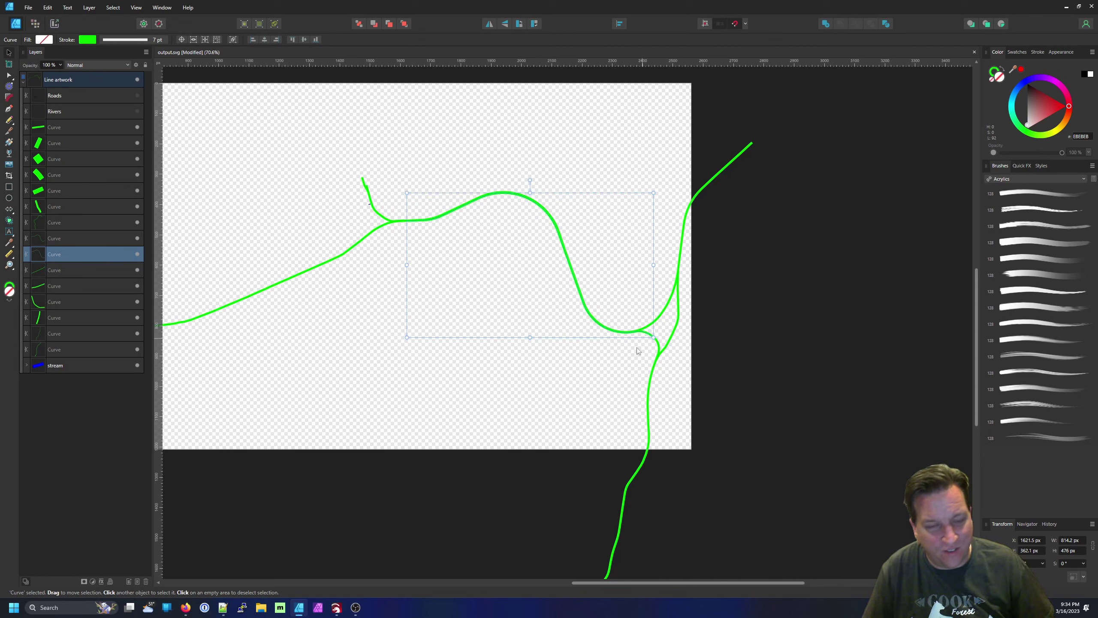
- Hide and show the remaining railway curves above stream in turn to check which stretch of track each one covers
{"action": "left_click", "coordinate": [96, 271]}
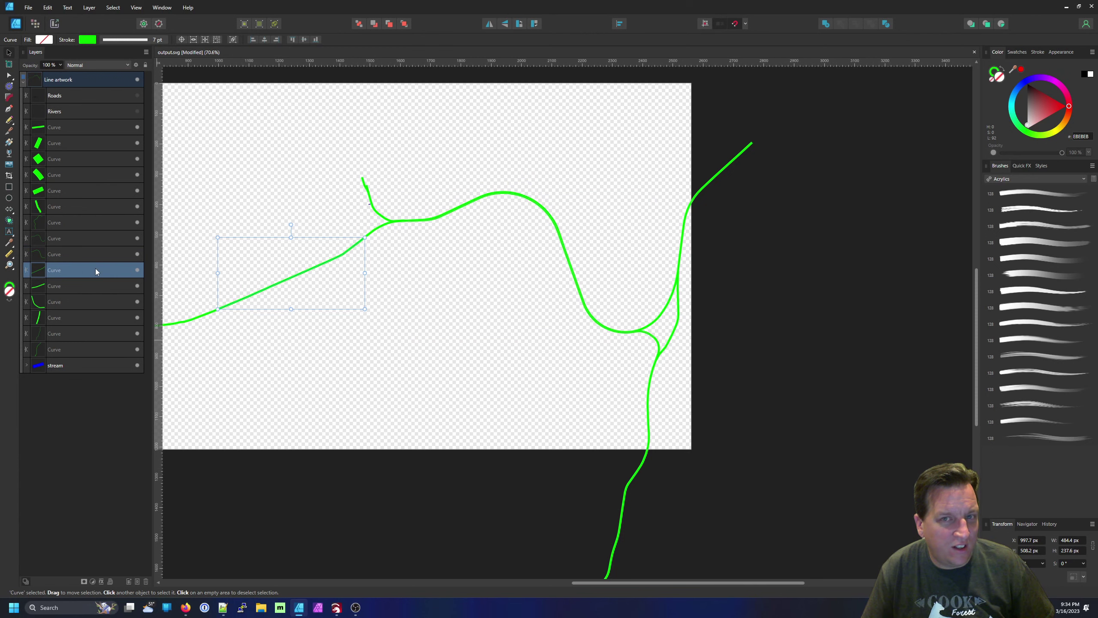
{"action": "left_click", "coordinate": [136, 286]}
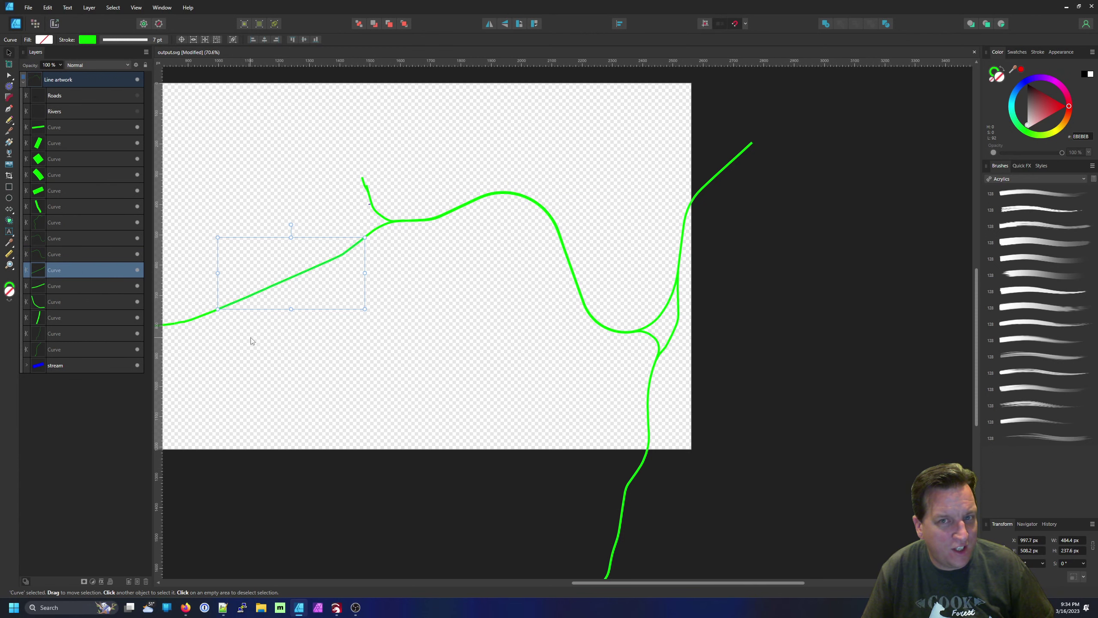
{"action": "left_click_drag", "start_coordinate": [250, 338], "coordinate": [486, 378]}
{"action": "left_click", "coordinate": [134, 291]}
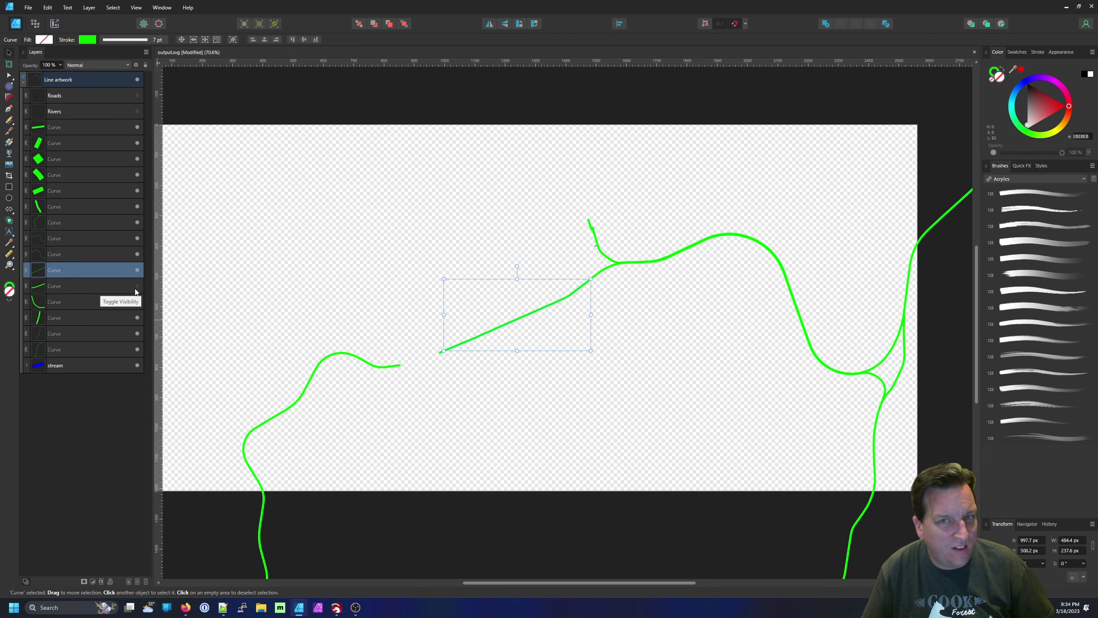
{"action": "left_click", "coordinate": [136, 286]}
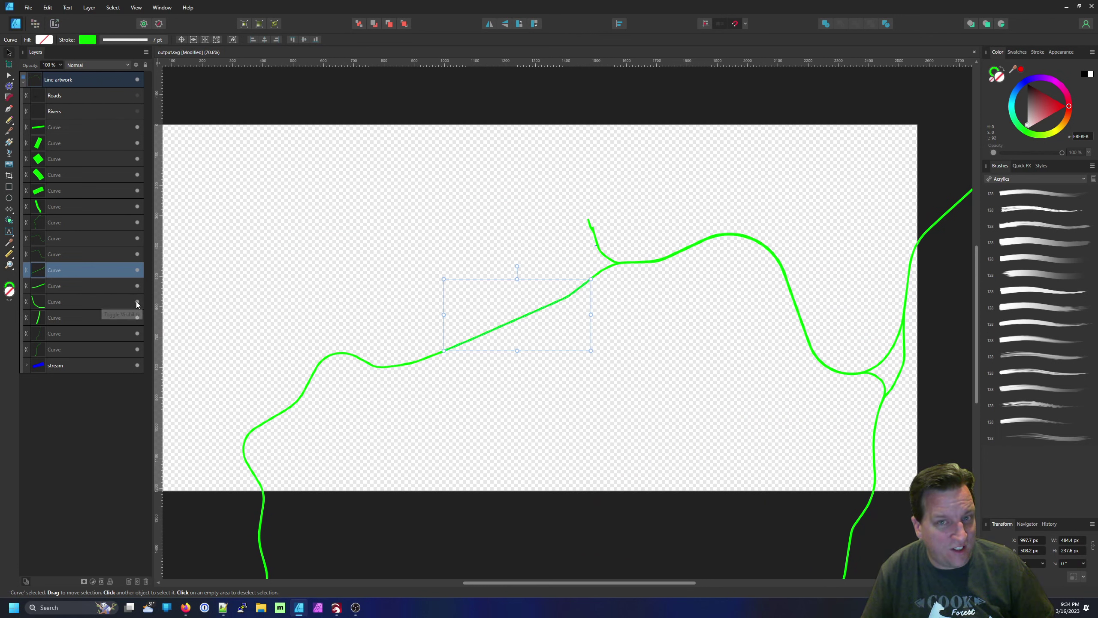
{"action": "left_click", "coordinate": [136, 302]}
{"action": "left_click", "coordinate": [138, 302]}
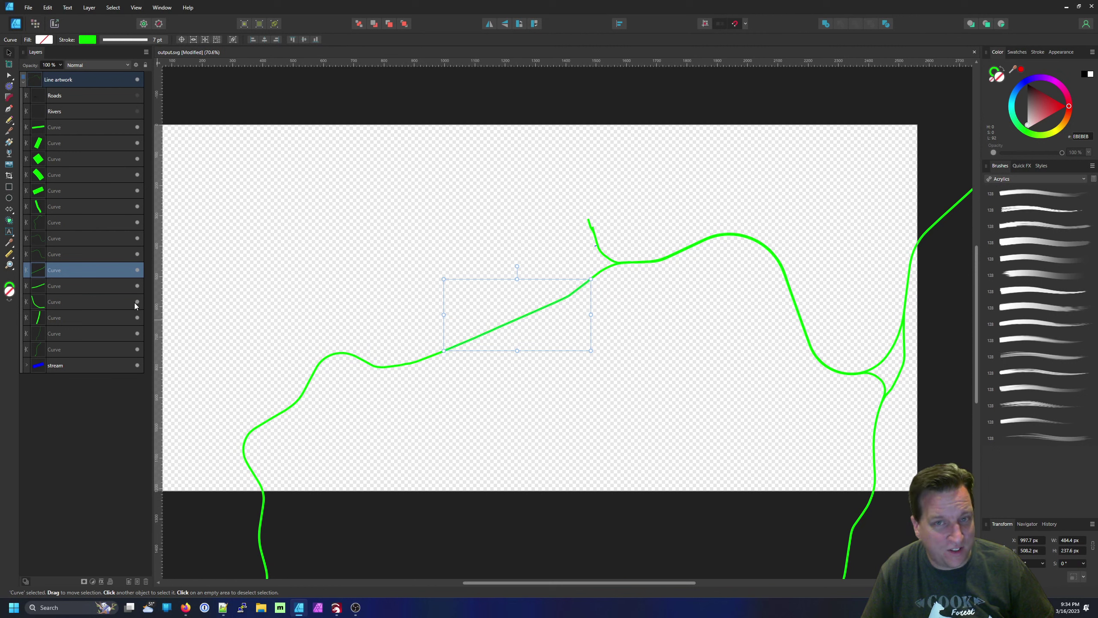
{"action": "left_click", "coordinate": [137, 318]}
{"action": "left_click", "coordinate": [136, 318]}
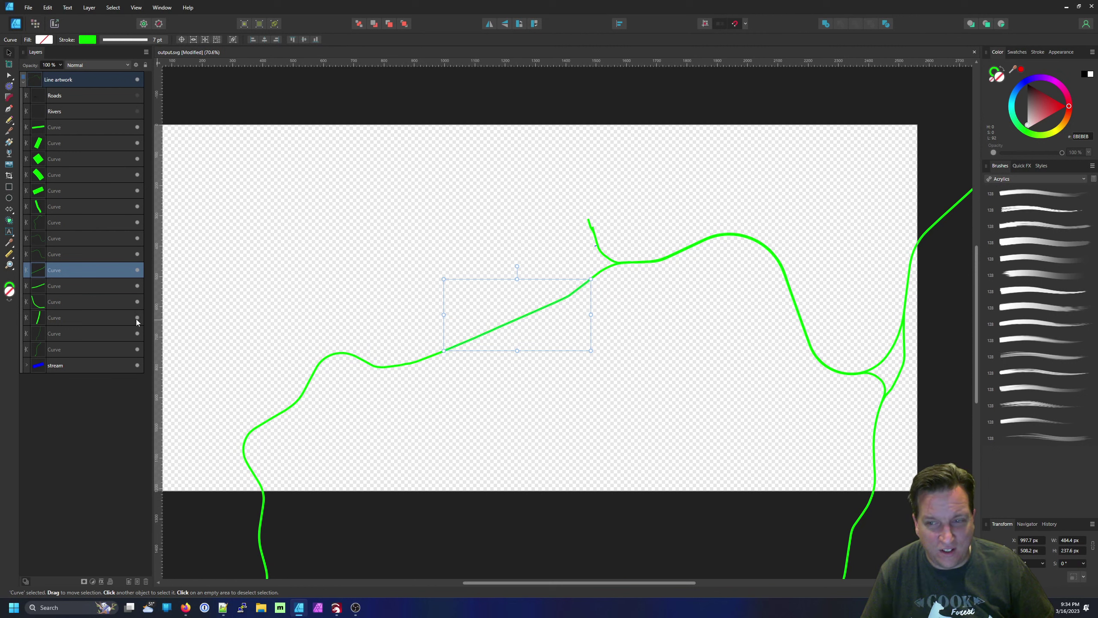
{"action": "left_click", "coordinate": [137, 333]}
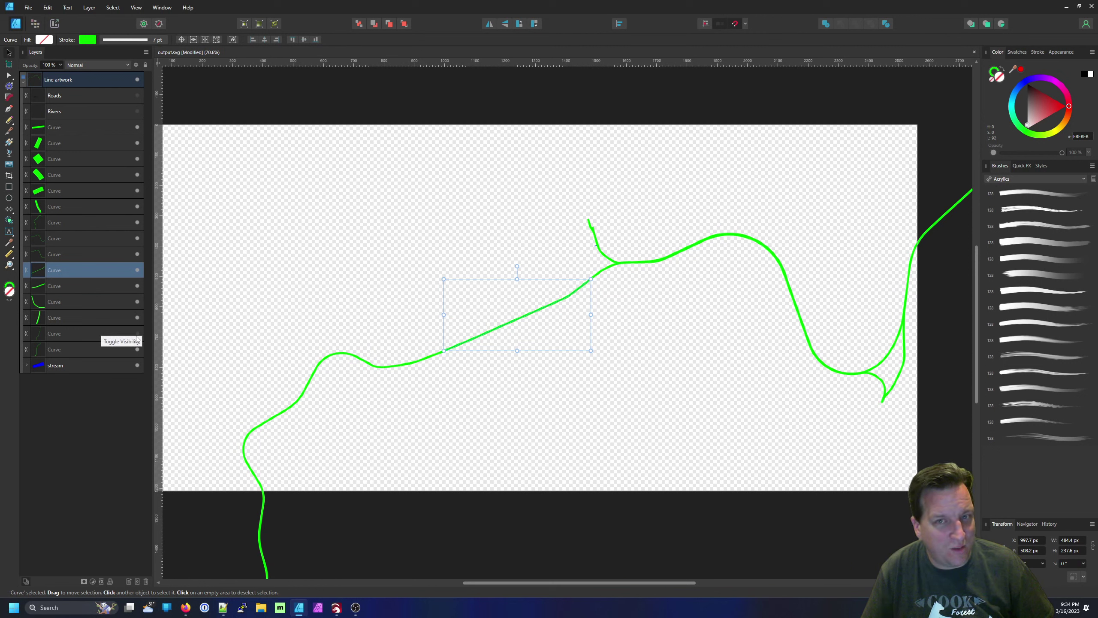
{"action": "left_click", "coordinate": [136, 336]}
{"action": "left_click", "coordinate": [136, 336]}
{"action": "left_click", "coordinate": [136, 336]}
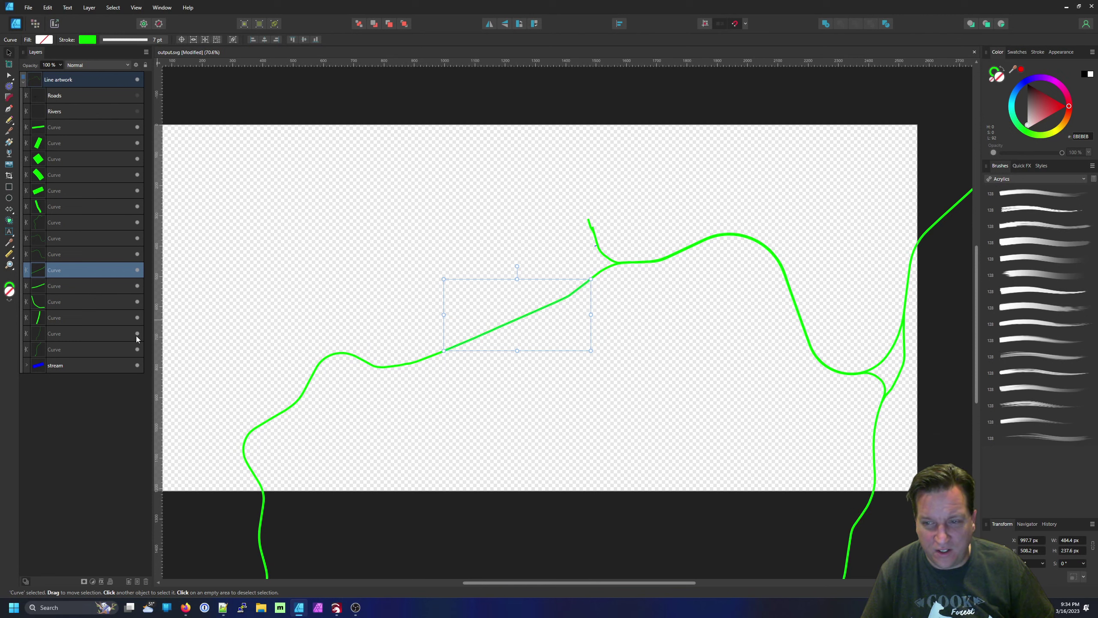
- Check the lowest railway curve's stretch of track by hiding and showing it, and group all railway curves between Rivers and stream
{"action": "left_click", "coordinate": [136, 351]}
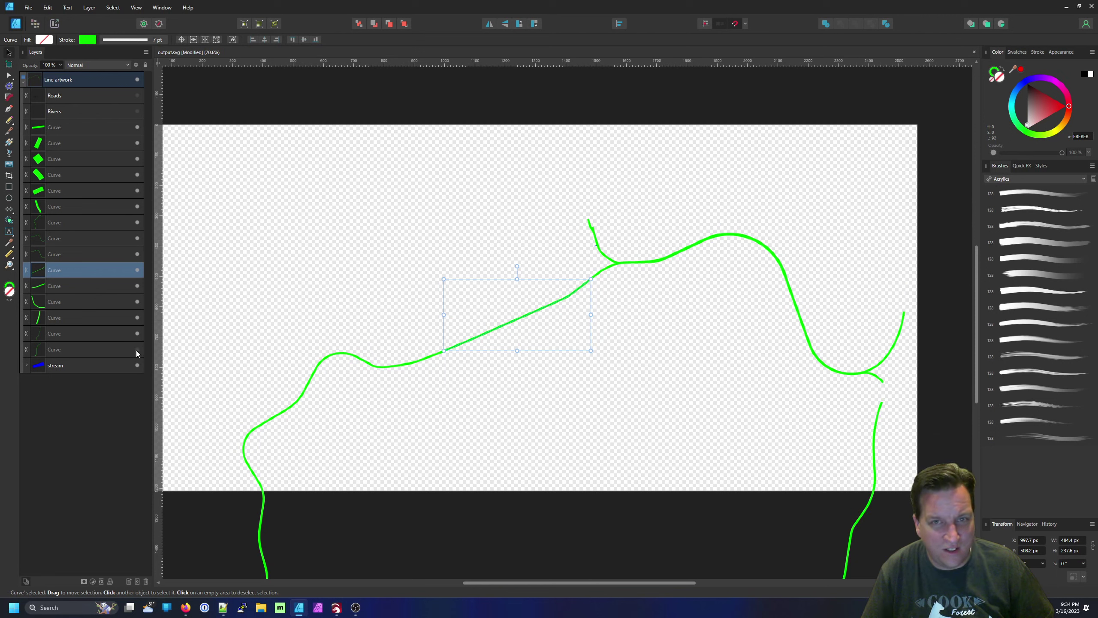
{"action": "left_click", "coordinate": [136, 350]}
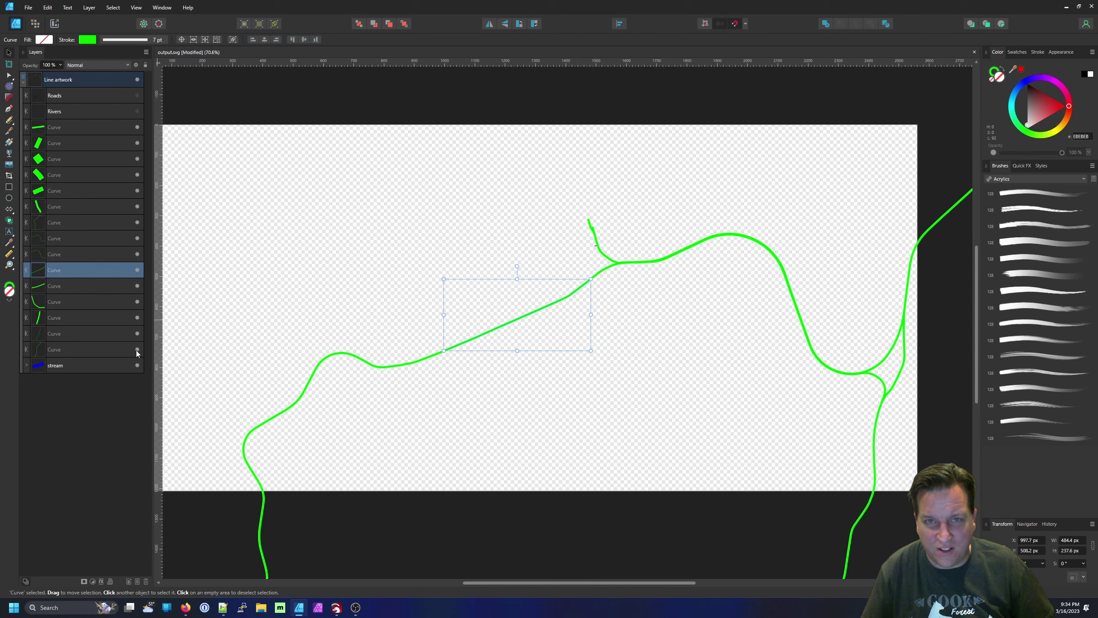
{"action": "left_click", "coordinate": [114, 352]}
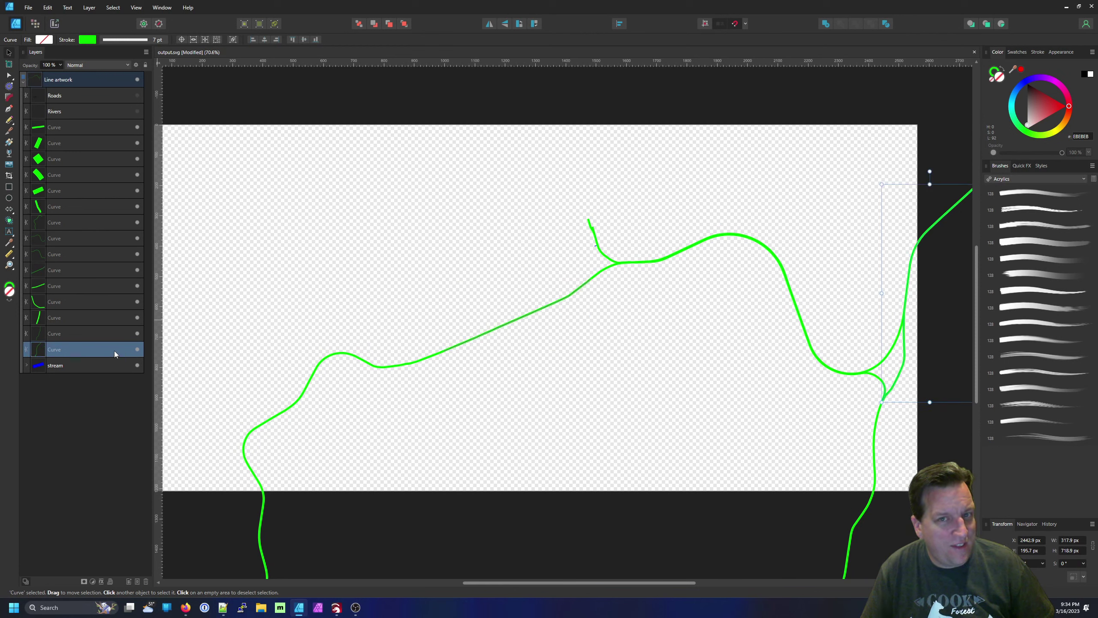
{"action": "left_click", "coordinate": [101, 130], "text": "shift"}
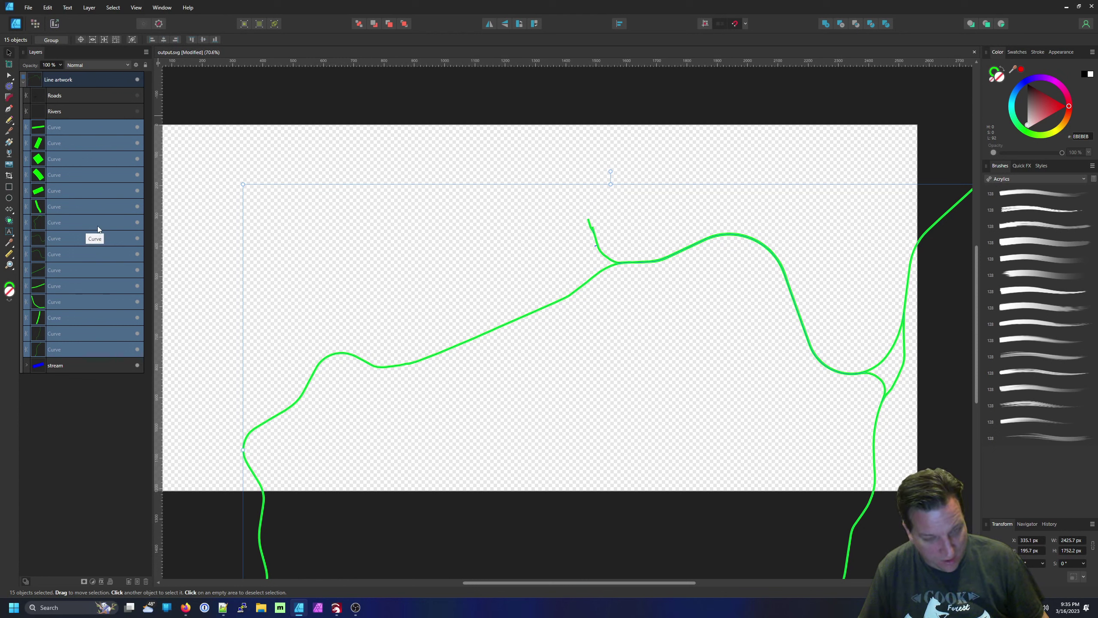
{"action": "key", "text": "ctrl+g"}
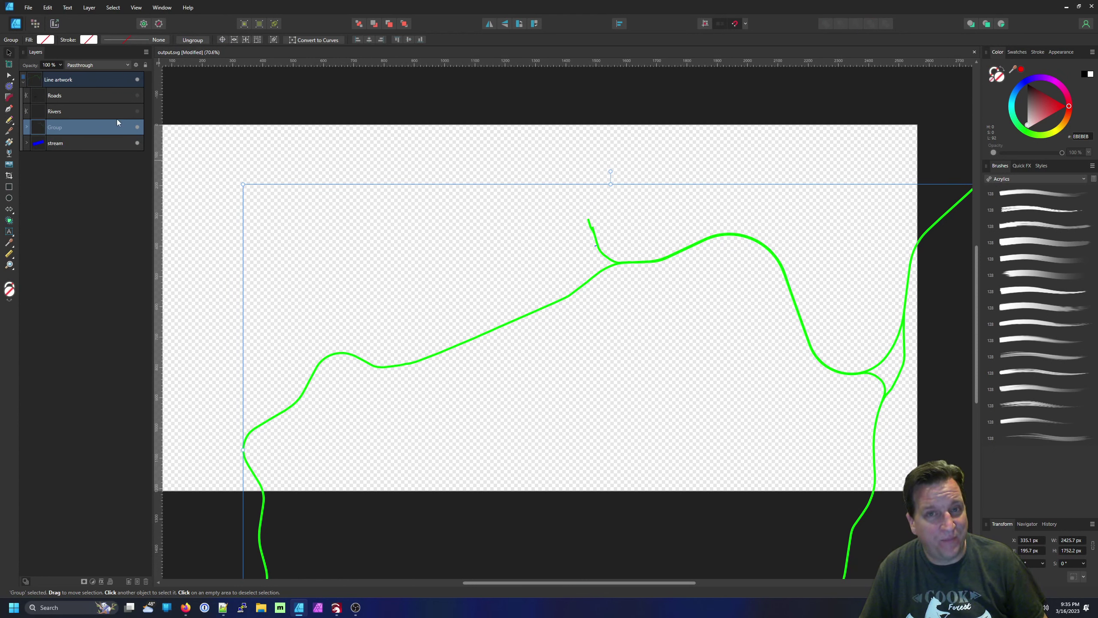
- Change the railway group's stroke colour to black (000000)
{"action": "left_click", "coordinate": [132, 41]}
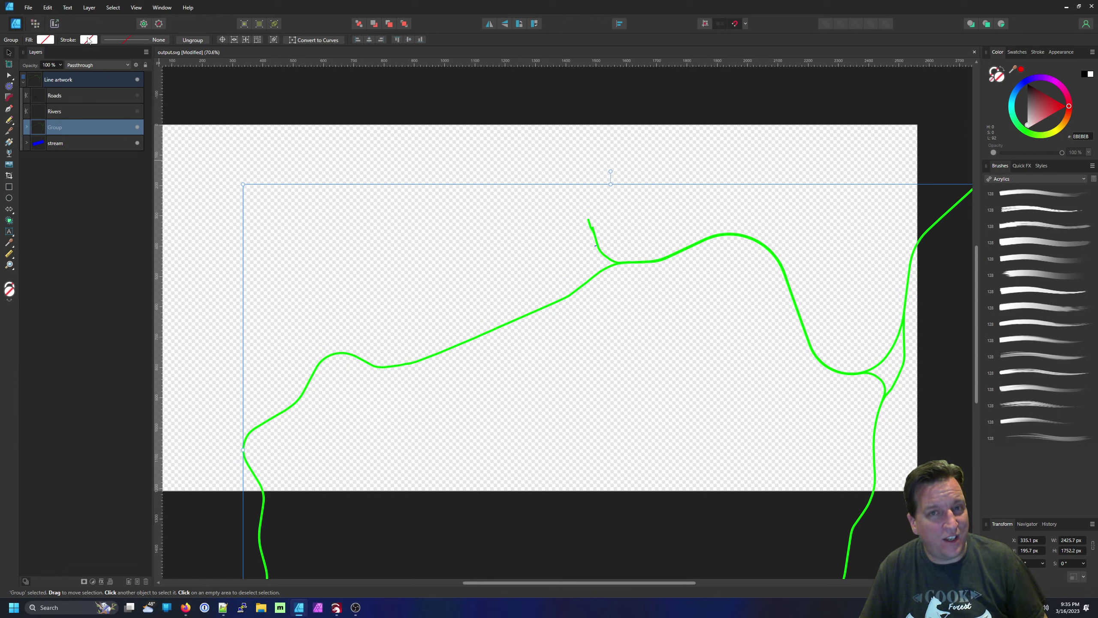
{"action": "left_click", "coordinate": [89, 40]}
{"action": "left_click", "coordinate": [81, 98]}
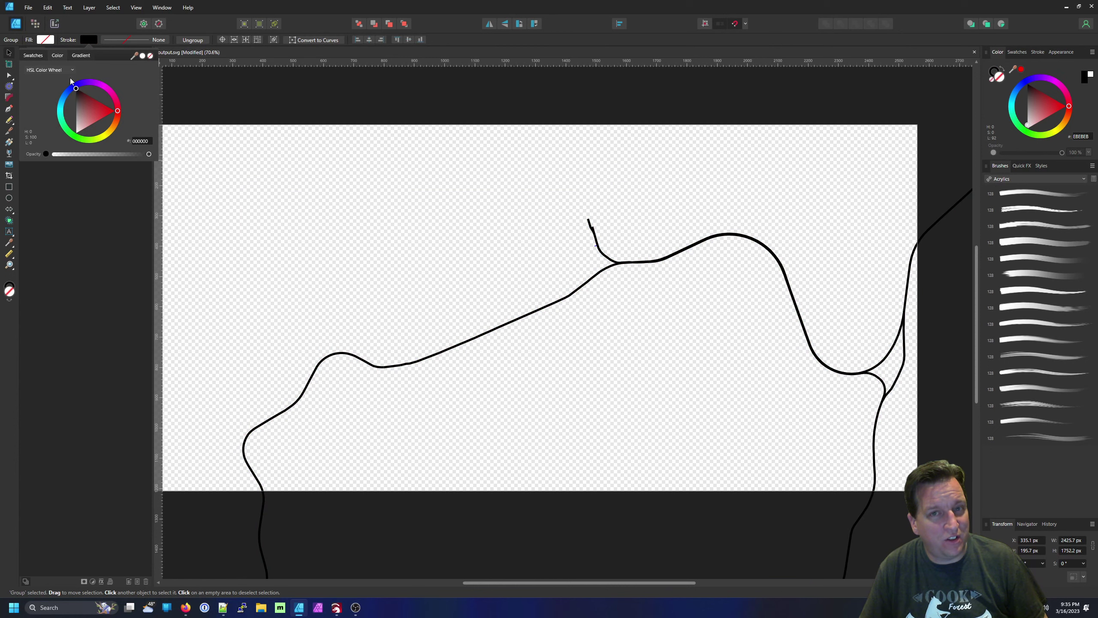
{"action": "left_click", "coordinate": [123, 42]}
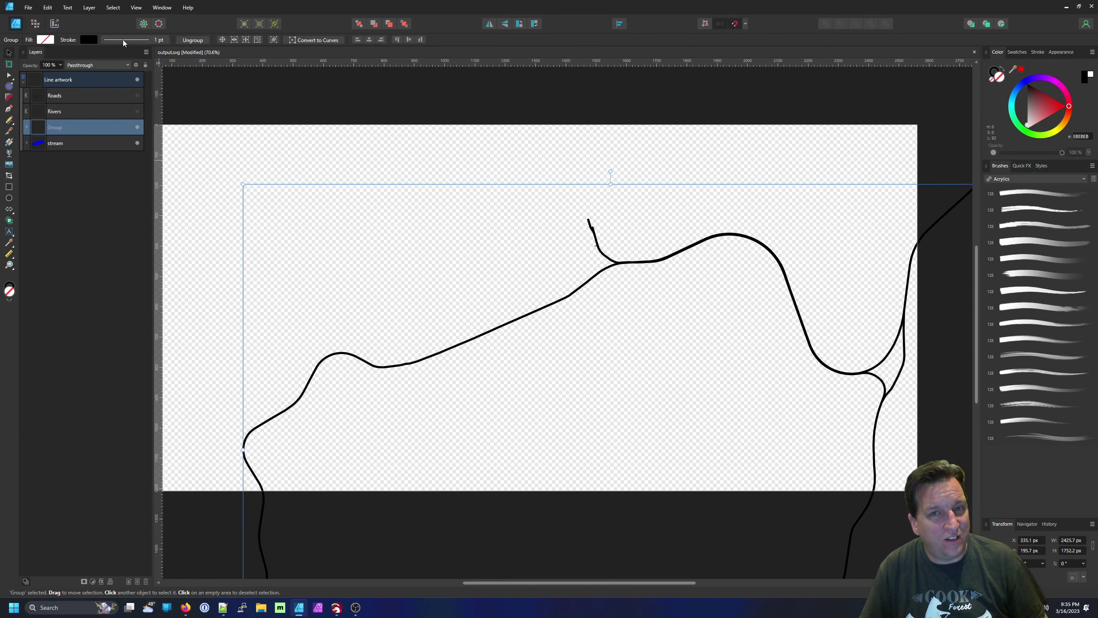
{"action": "scroll", "coordinate": [571, 304], "scroll_direction": "up", "scroll_amount": 1}
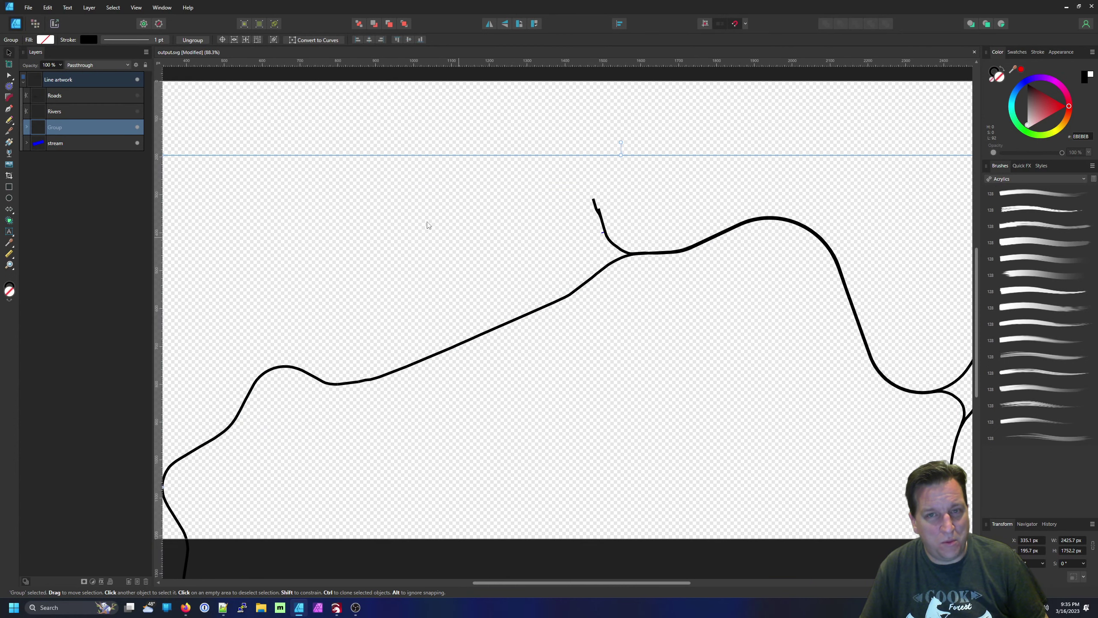
- Set the railway group's stroke width to 5 pt
{"action": "left_click", "coordinate": [126, 40]}
{"action": "left_click_drag", "start_coordinate": [116, 70], "coordinate": [120, 70]}
{"action": "left_click", "coordinate": [178, 70]}
{"action": "type", "text": "5"}
{"action": "key", "text": "Return"}
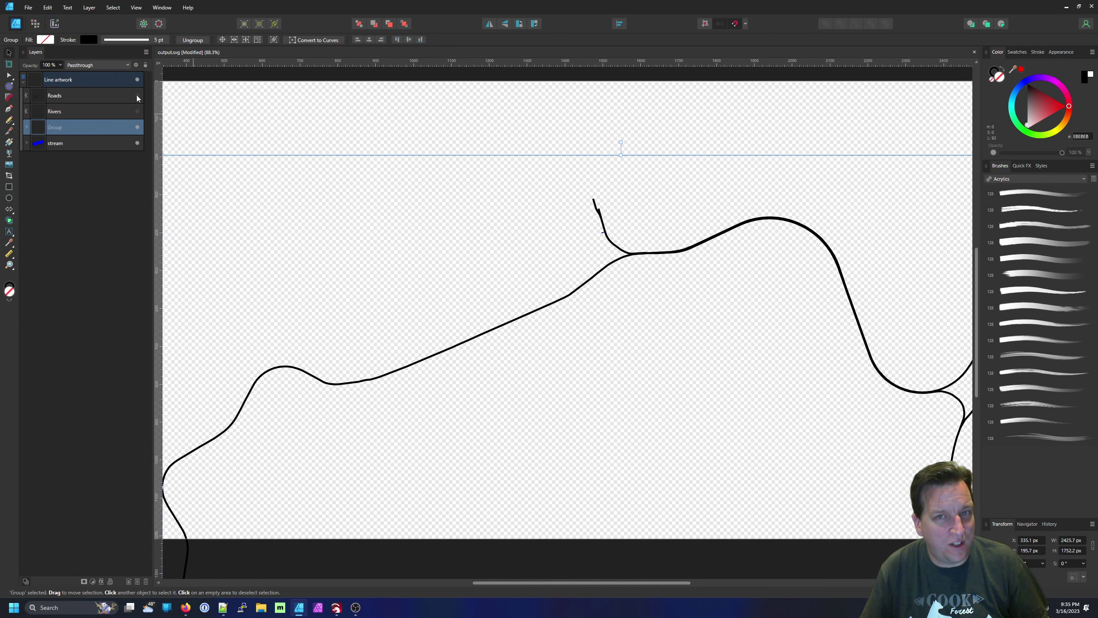
- Show and hide the Roads layer to compare the railway's line thickness with the roads
{"action": "left_click", "coordinate": [137, 95]}
{"action": "left_click", "coordinate": [137, 96]}
{"action": "left_click", "coordinate": [136, 96]}
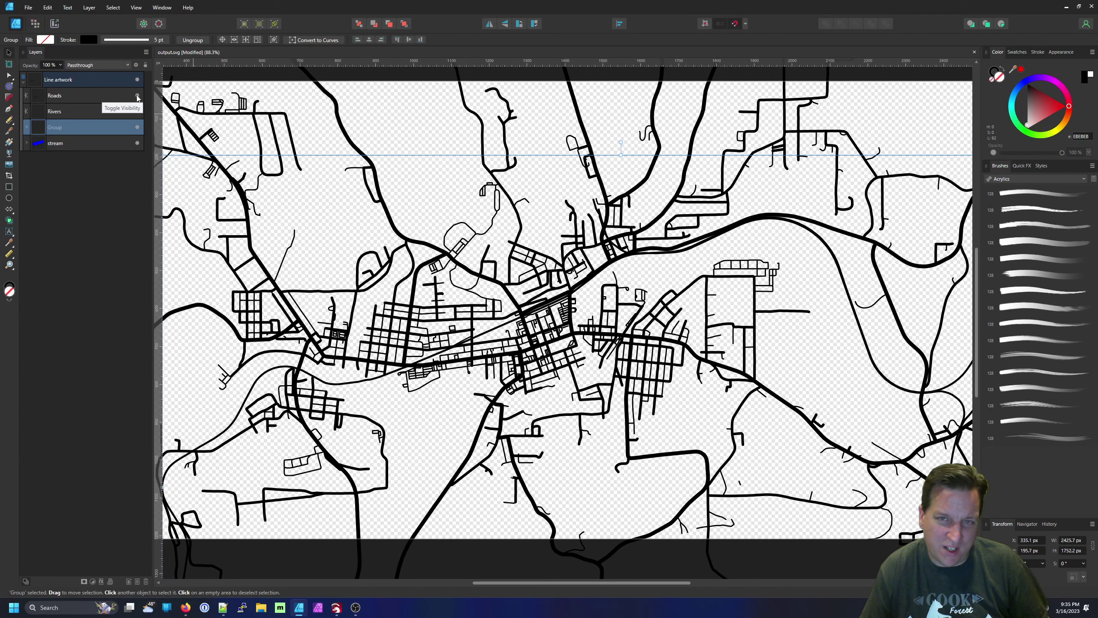
{"action": "left_click", "coordinate": [137, 96]}
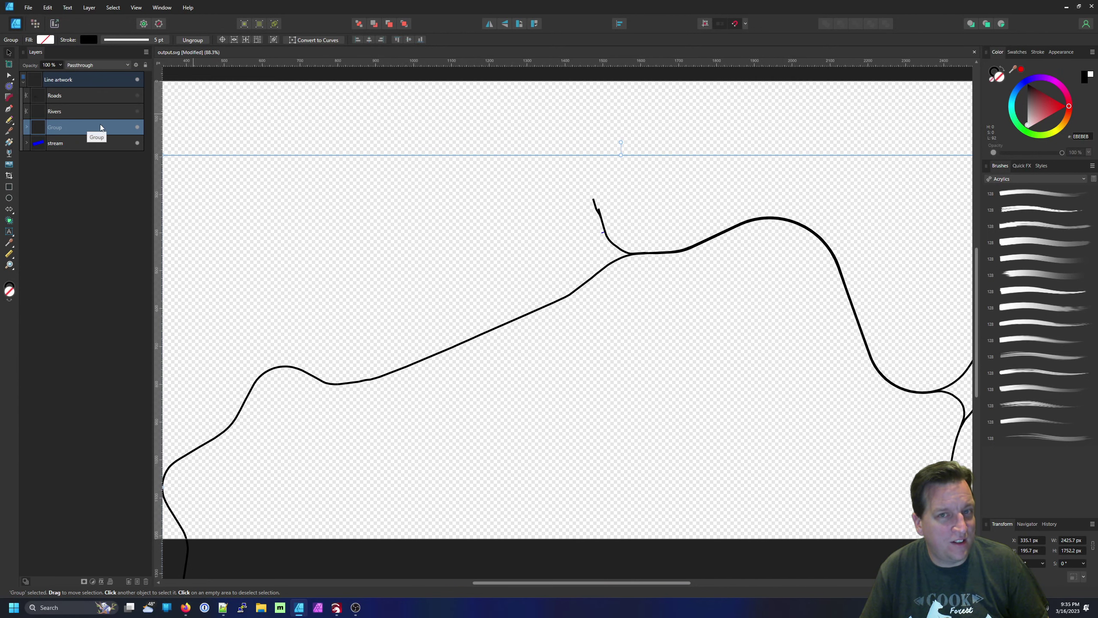
- Try a 7 pt stroke width on the railway group, and settle on 8 pt
{"action": "left_click", "coordinate": [141, 40]}
{"action": "left_click", "coordinate": [177, 70]}
{"action": "type", "text": "7"}
{"action": "key", "text": "Return"}
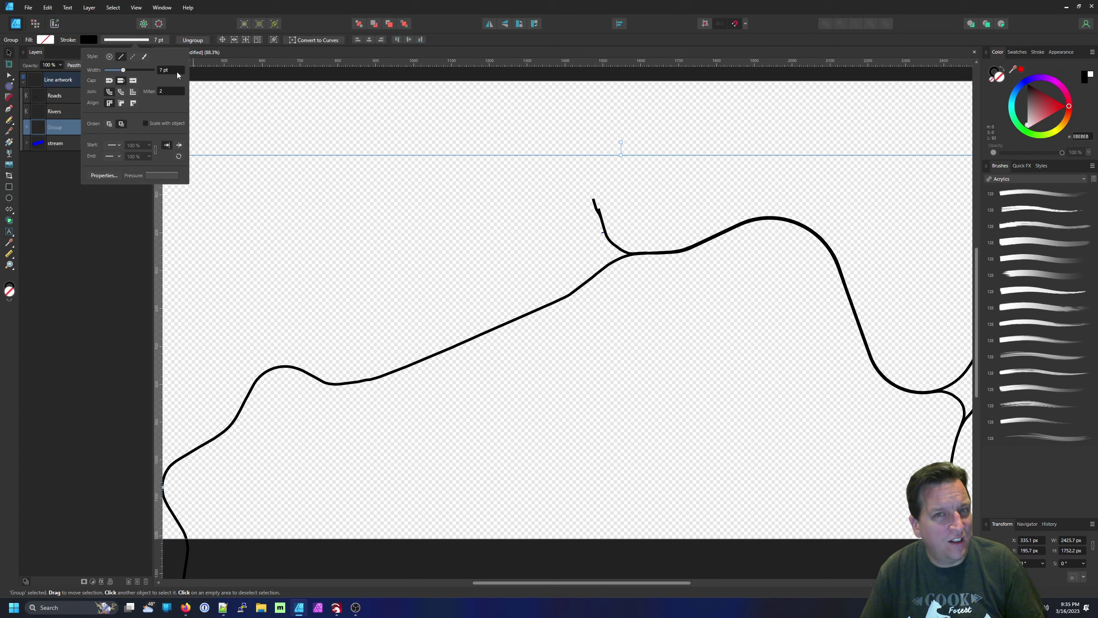
{"action": "left_click", "coordinate": [177, 71]}
{"action": "type", "text": "8"}
{"action": "key", "text": "Return"}
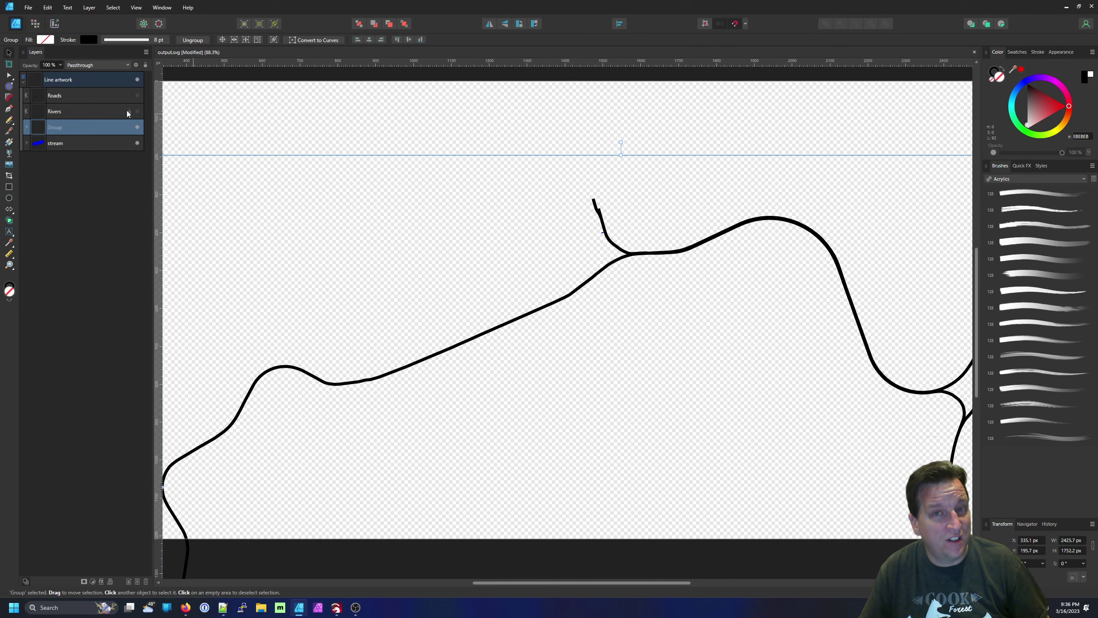
- Toggle the Roads layer's visibility to judge the 8 pt railway stroke against the road lines
{"action": "left_click", "coordinate": [137, 95]}
{"action": "left_click", "coordinate": [137, 96]}
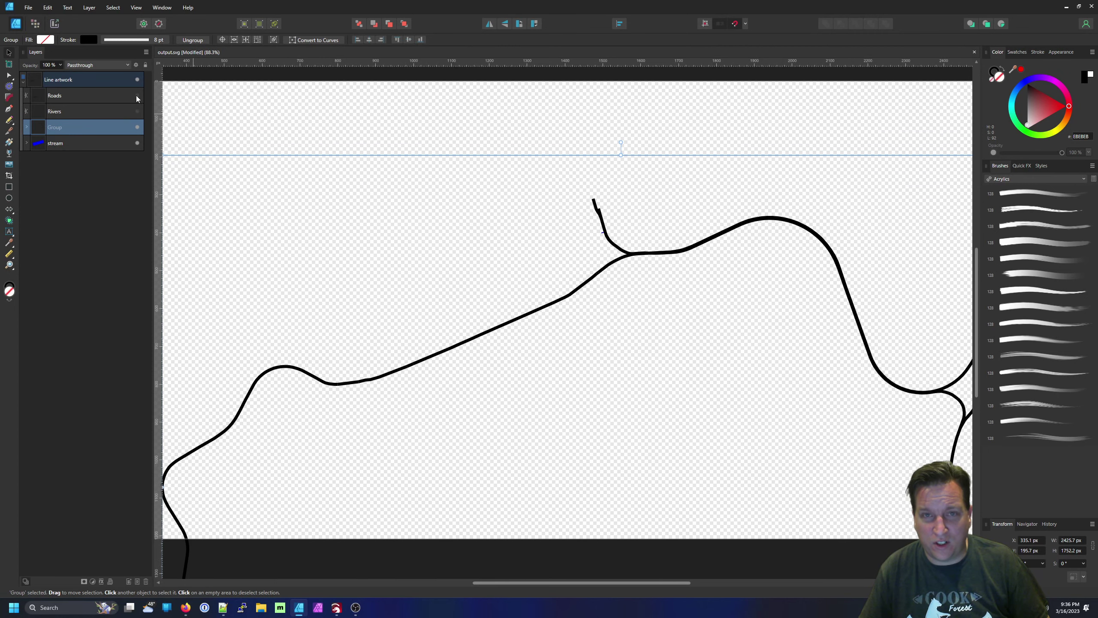
{"action": "left_click", "coordinate": [137, 95]}
{"action": "left_click", "coordinate": [136, 96]}
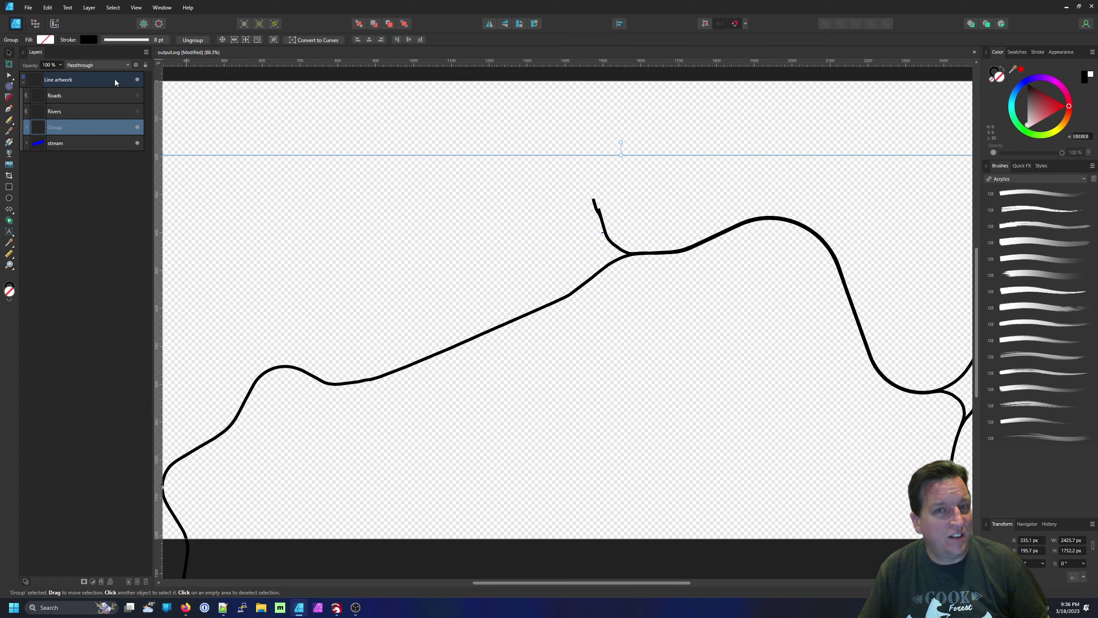
- Make the railway group's stroke a dashed line with a dash of 3 and a gap of 3
{"action": "left_click", "coordinate": [125, 39]}
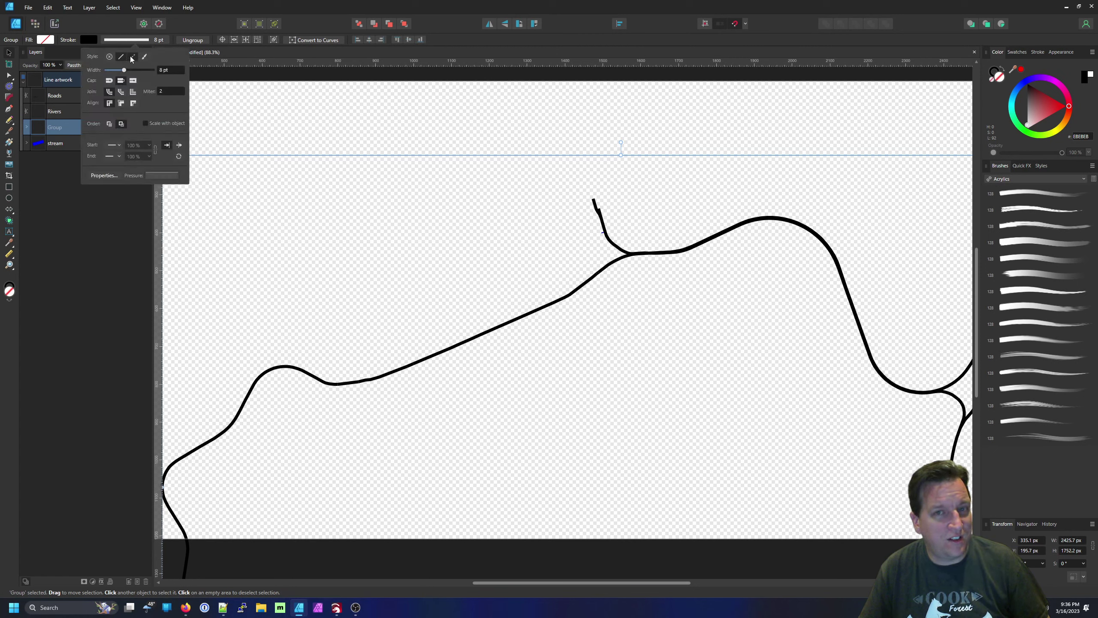
{"action": "left_click", "coordinate": [131, 56]}
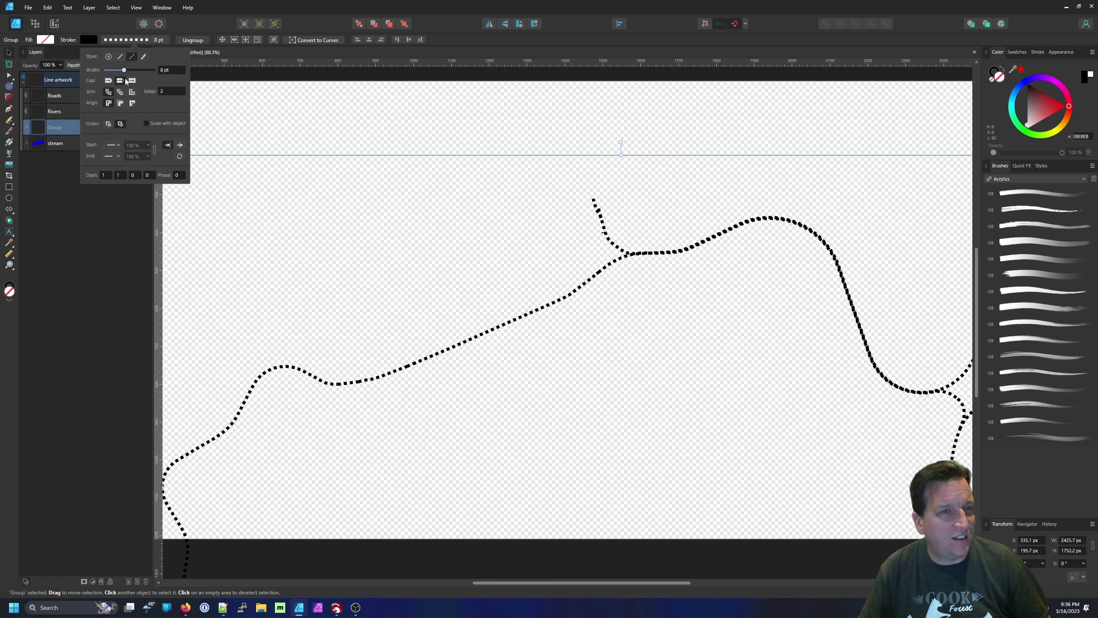
{"action": "left_click", "coordinate": [122, 176]}
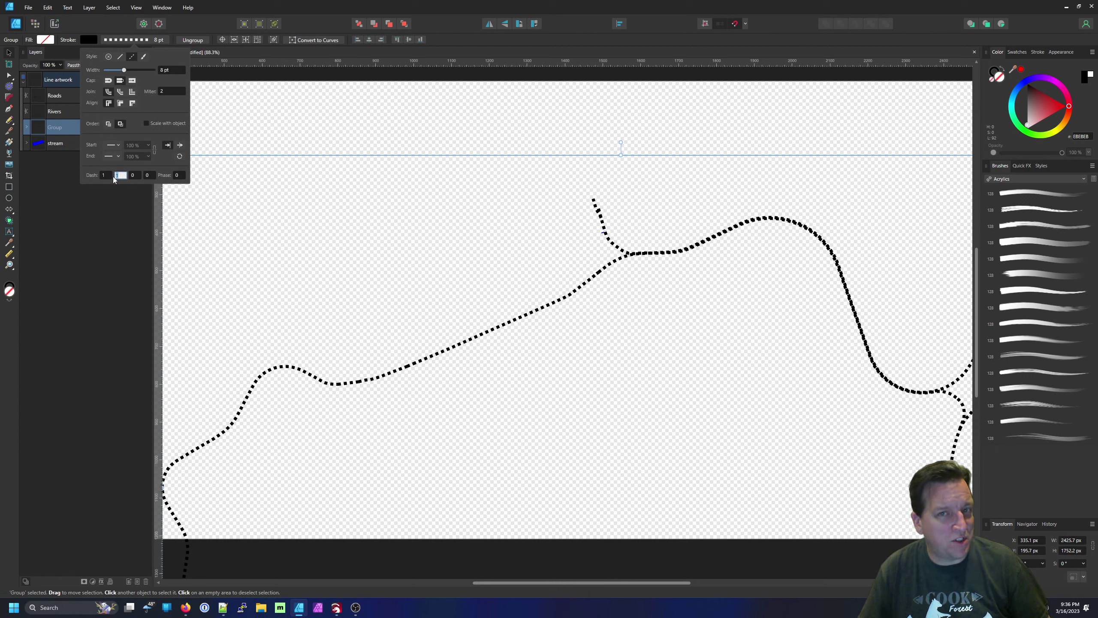
{"action": "left_click", "coordinate": [110, 175]}
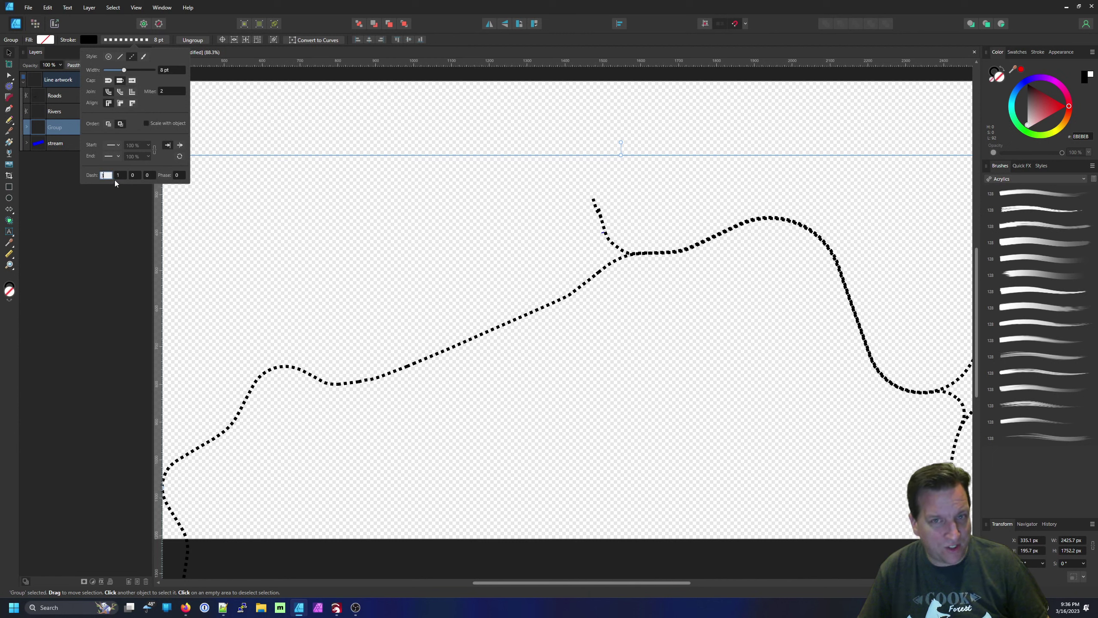
{"action": "type", "text": "3"}
{"action": "key", "text": "Tab"}
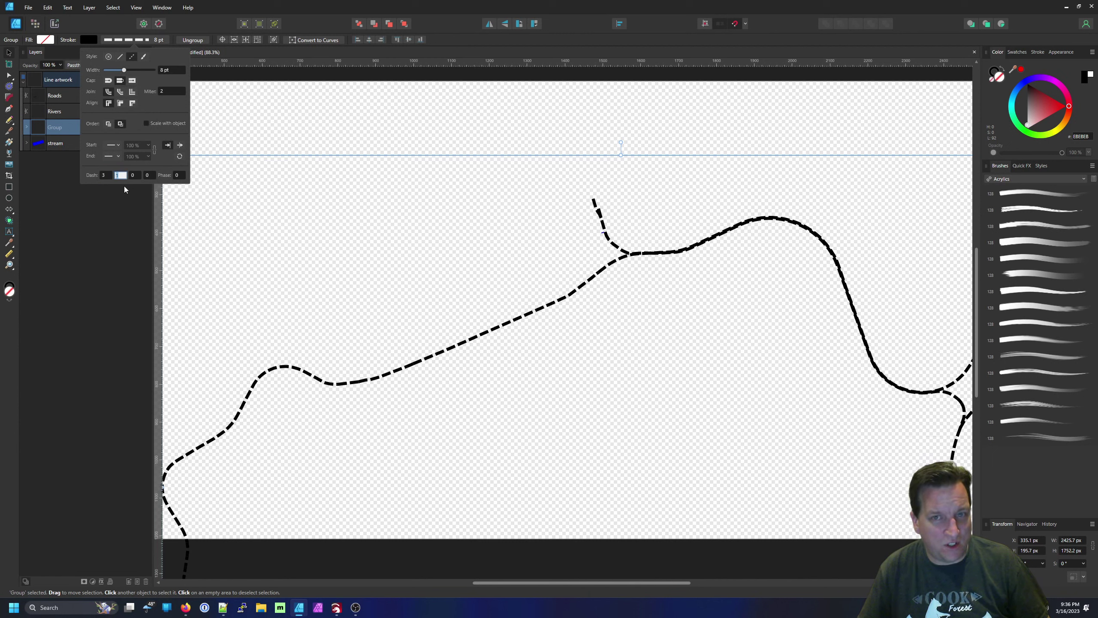
{"action": "type", "text": "3"}
{"action": "left_click", "coordinate": [136, 175]}
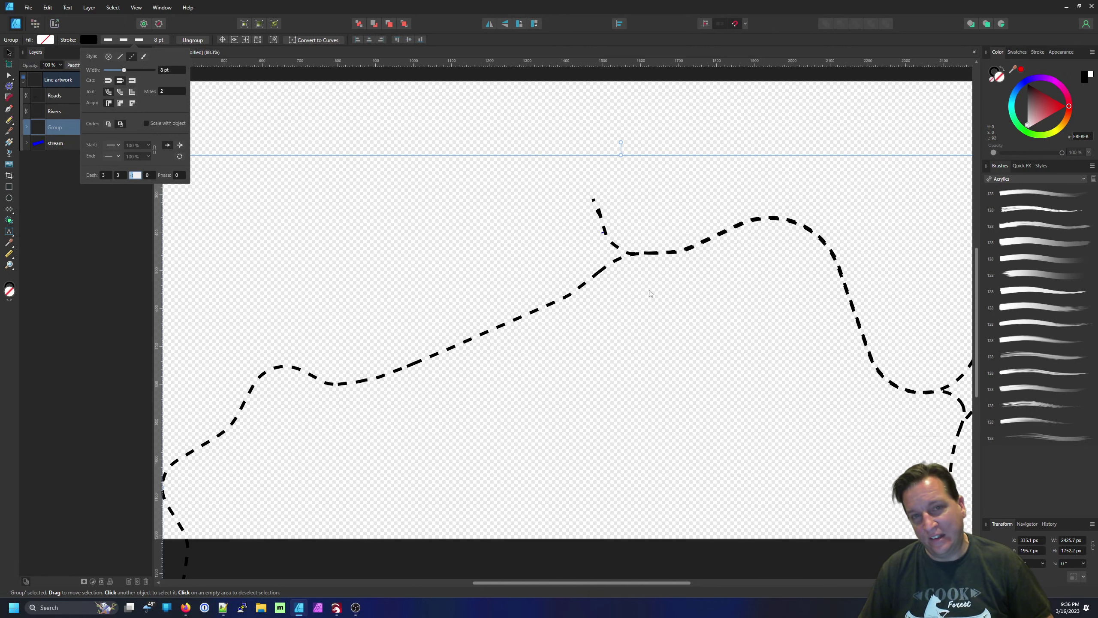
- Make the Roads and Rivers layers visible together with the dashed railway across the whole map
{"action": "scroll", "coordinate": [650, 293], "scroll_direction": "down", "scroll_amount": 3}
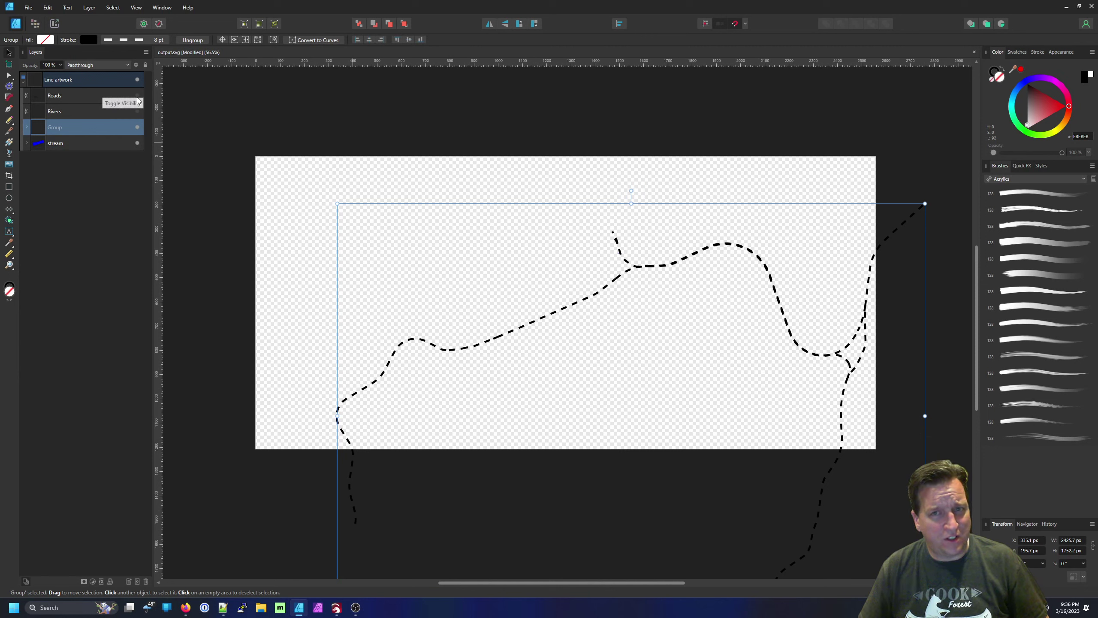
{"action": "left_click", "coordinate": [137, 97]}
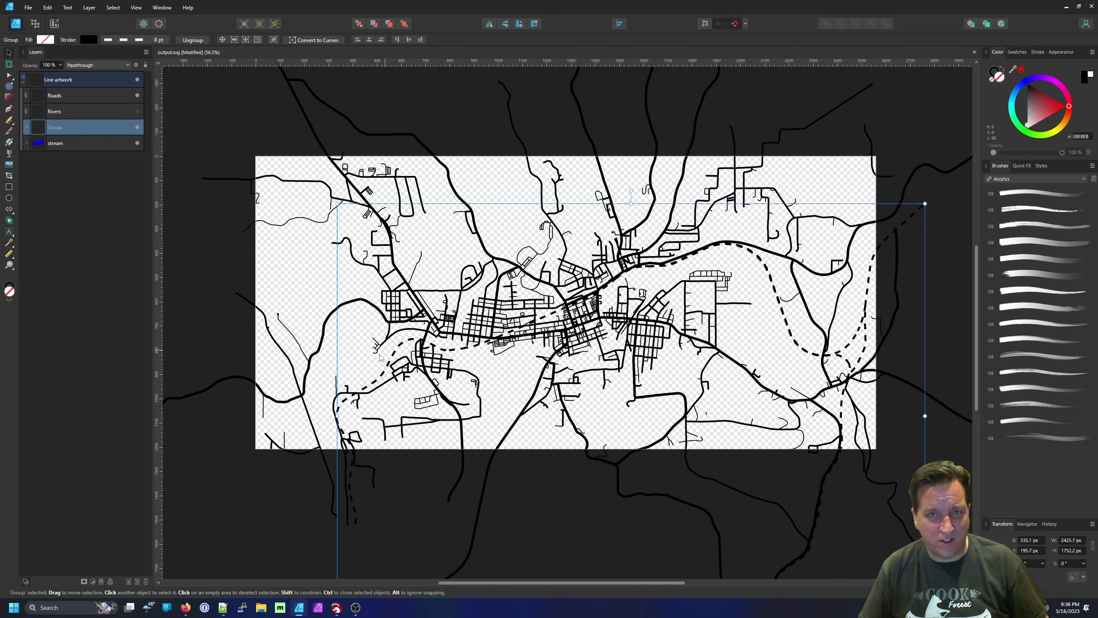
{"action": "left_click", "coordinate": [137, 112]}
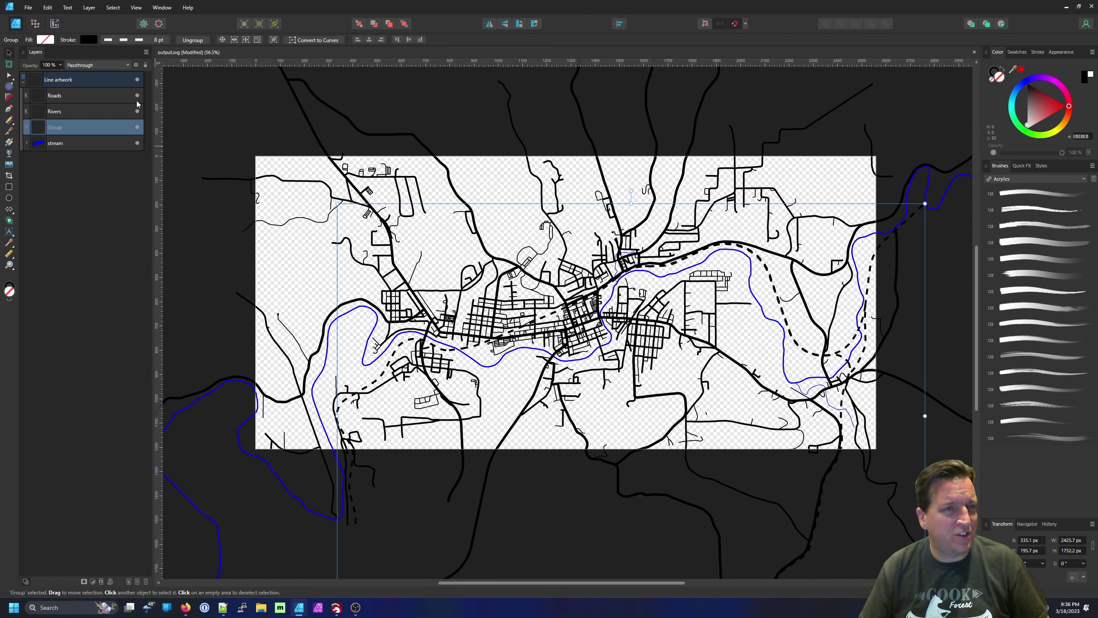
- Inspect the contents of the stream group and ungroup it down to its single curve
{"action": "left_click", "coordinate": [69, 145]}
{"action": "left_click", "coordinate": [27, 143]}
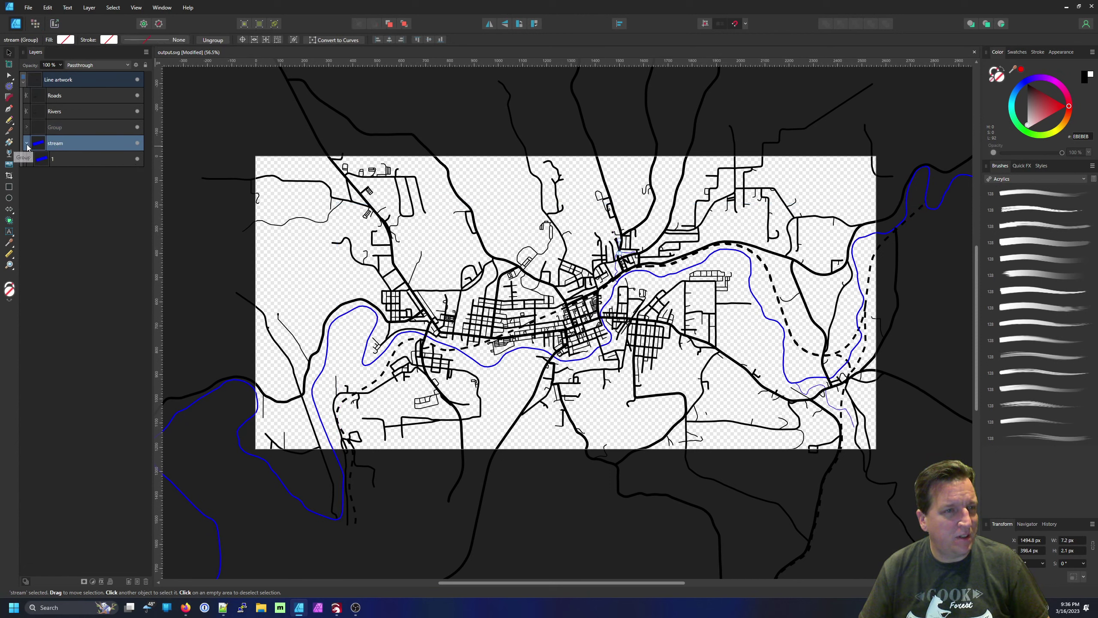
{"action": "left_click", "coordinate": [27, 144]}
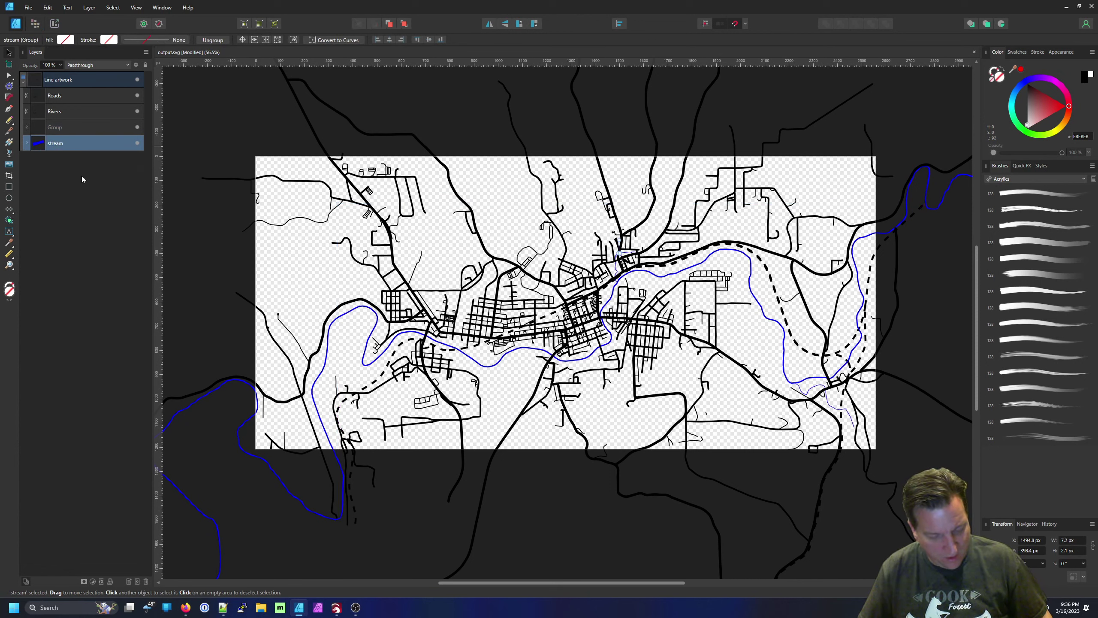
{"action": "key", "text": "ctrl+Return"}
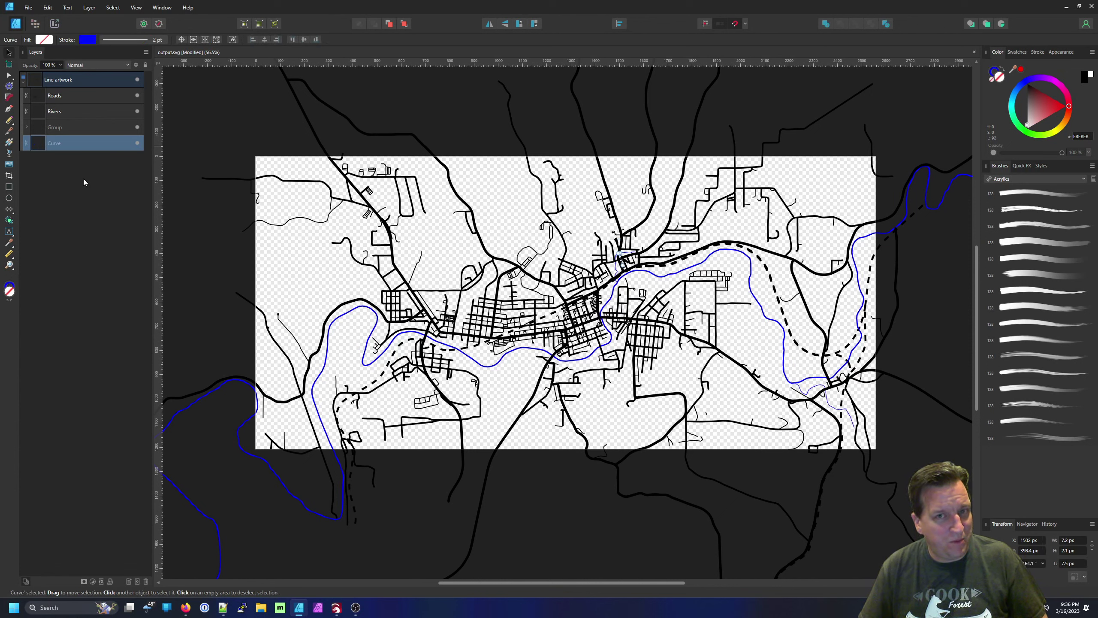
- Merge the stream curve with Rivers using the Boolean Add operation and name the combined shape Rivers
{"action": "left_click", "coordinate": [71, 112], "text": "ctrl"}
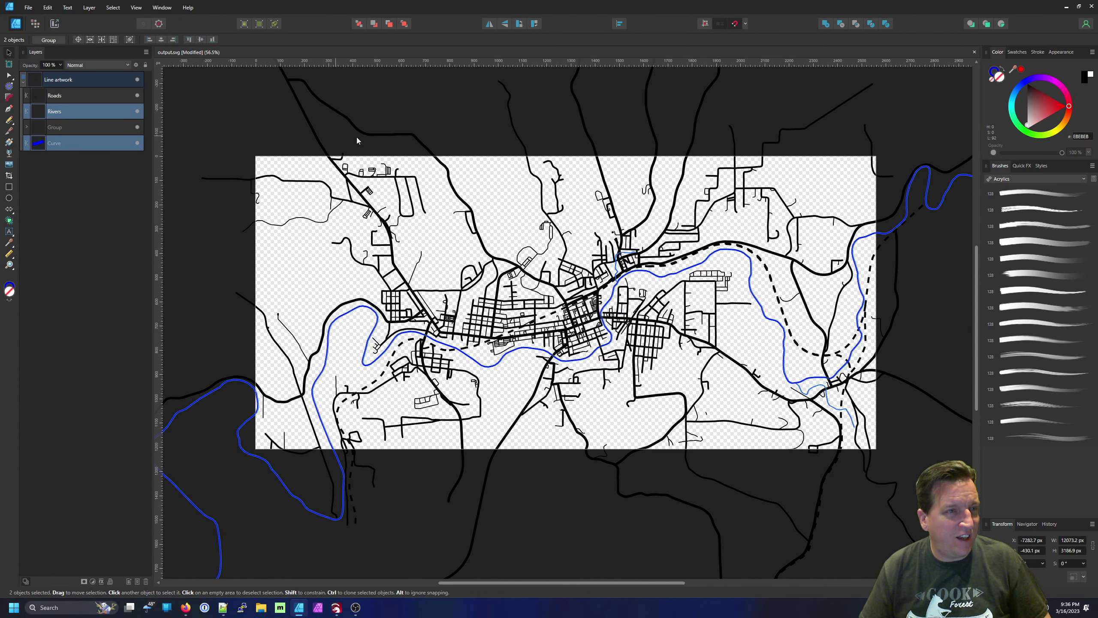
{"action": "left_click", "coordinate": [826, 24]}
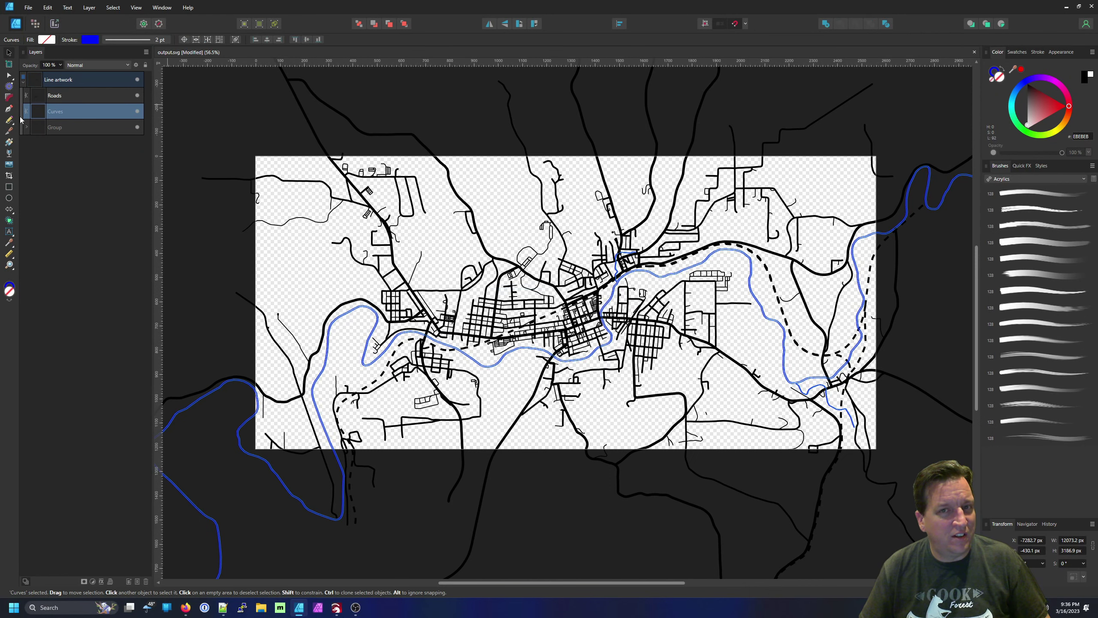
{"action": "double_click", "coordinate": [59, 112]}
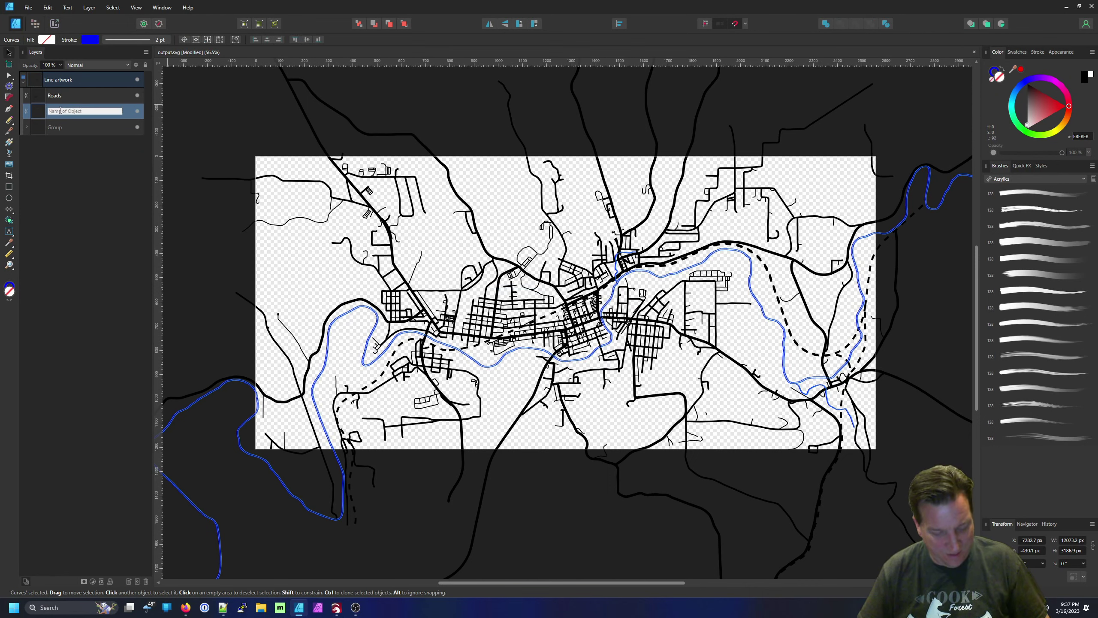
{"action": "type", "text": "Rivers"}
{"action": "key", "text": "Return"}
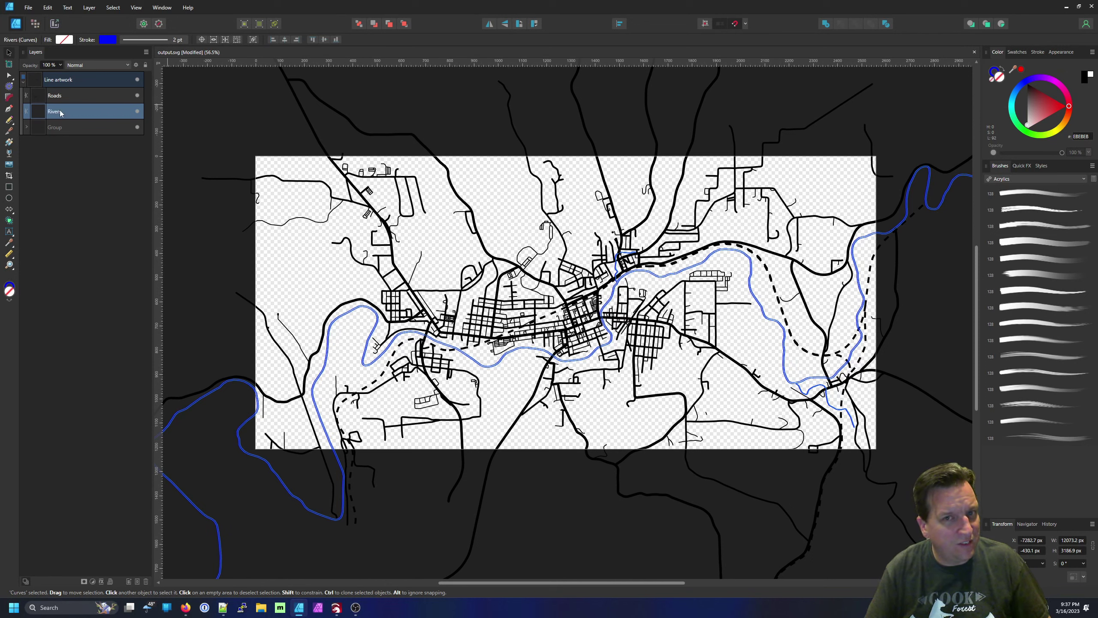
- Give the merged Rivers shape a black (000000) fill
{"action": "left_click", "coordinate": [223, 279]}
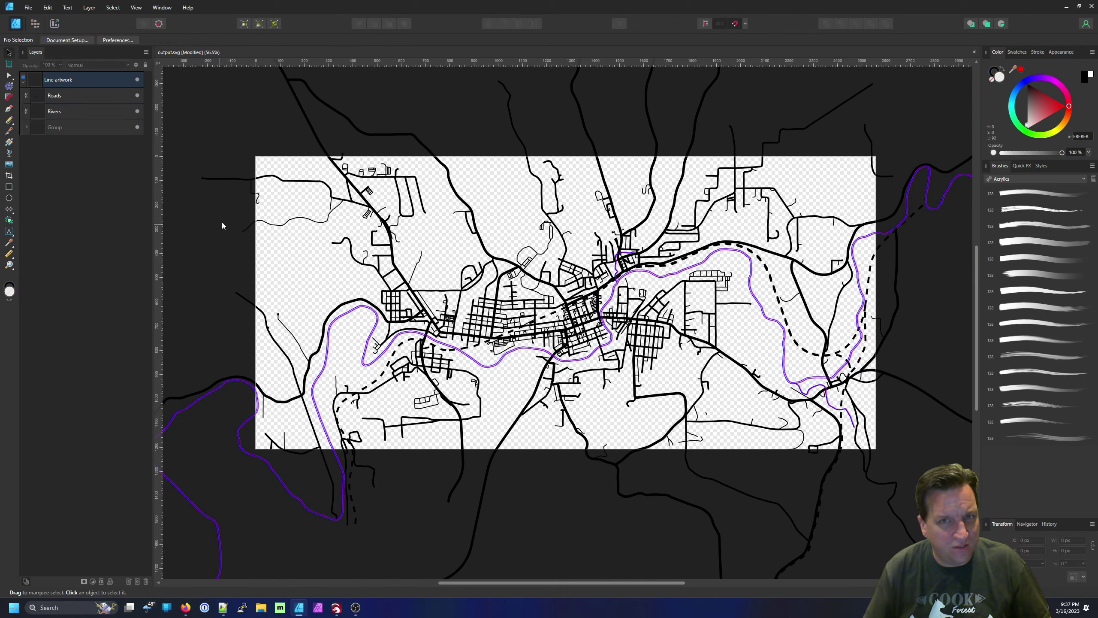
{"action": "left_click", "coordinate": [69, 98]}
{"action": "left_click", "coordinate": [69, 111]}
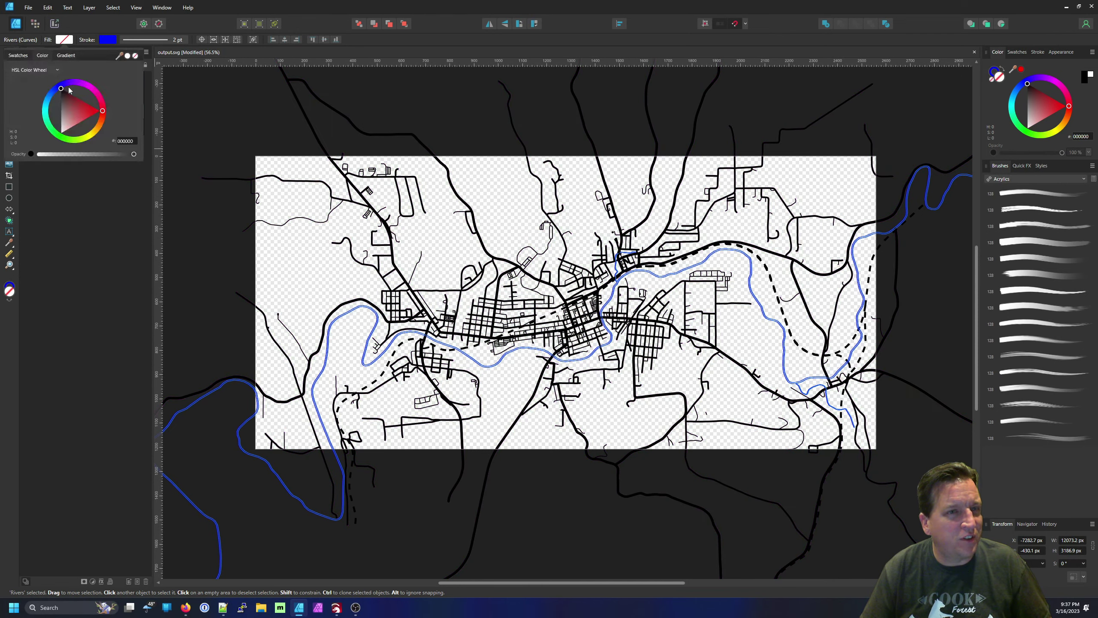
{"action": "left_click", "coordinate": [66, 94]}
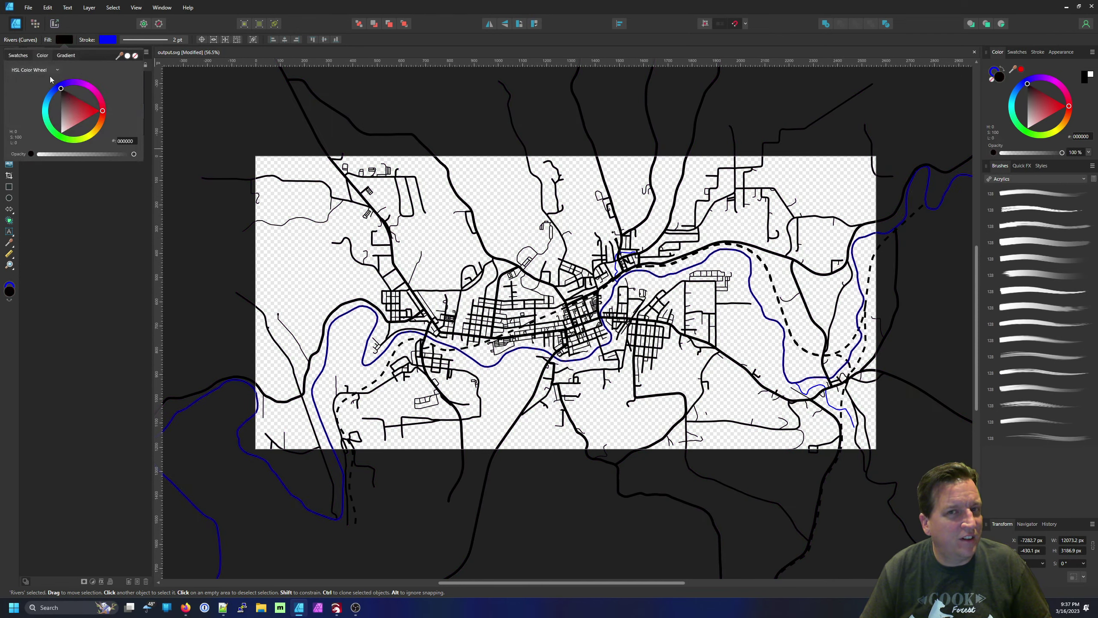
- Give the merged Rivers shape a blue (0000FF) fill and remove its stroke
{"action": "left_click", "coordinate": [17, 56]}
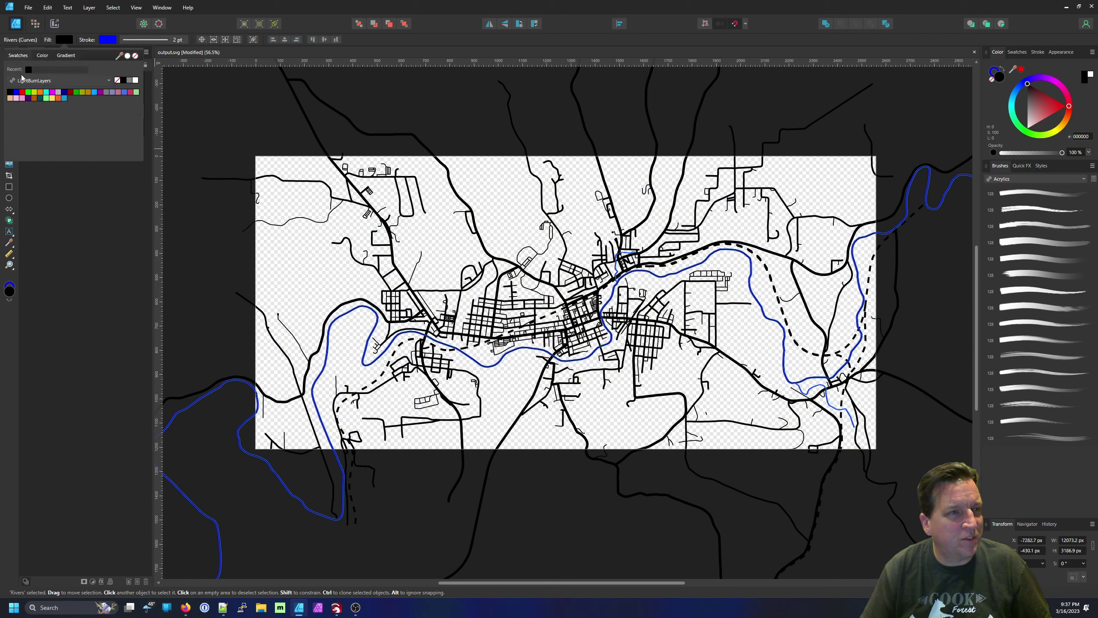
{"action": "left_click", "coordinate": [18, 94]}
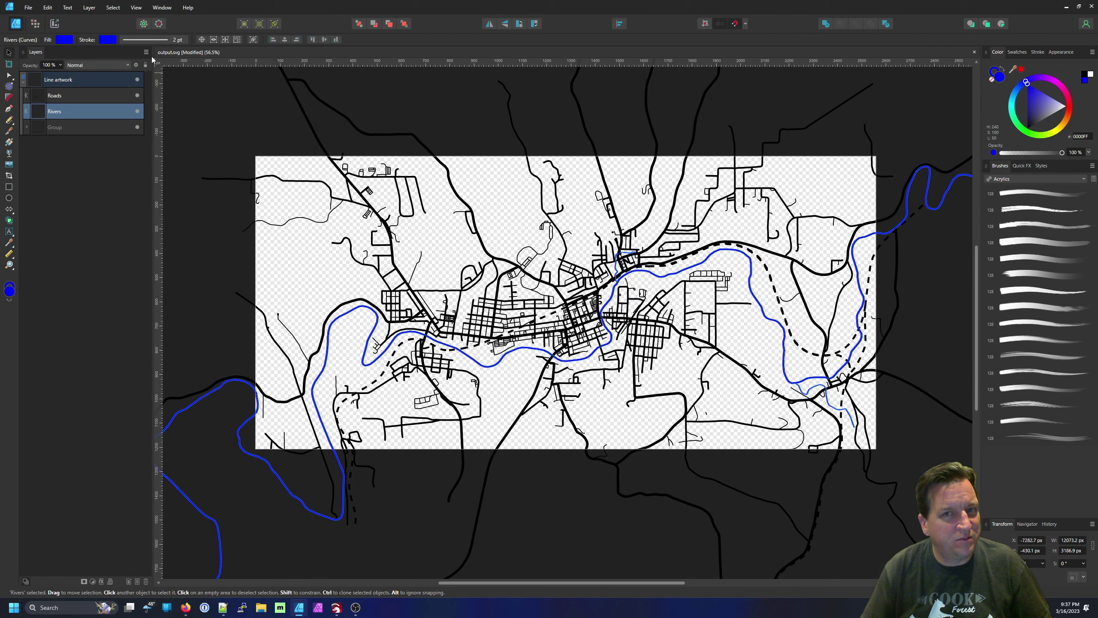
{"action": "left_click", "coordinate": [108, 40]}
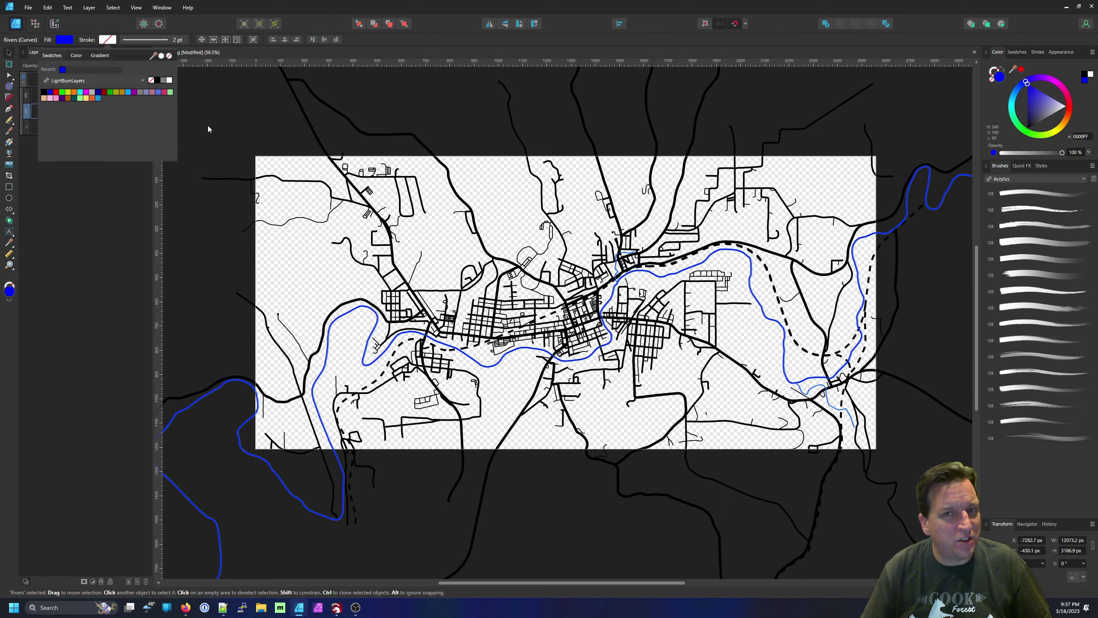
{"action": "left_click", "coordinate": [195, 200]}
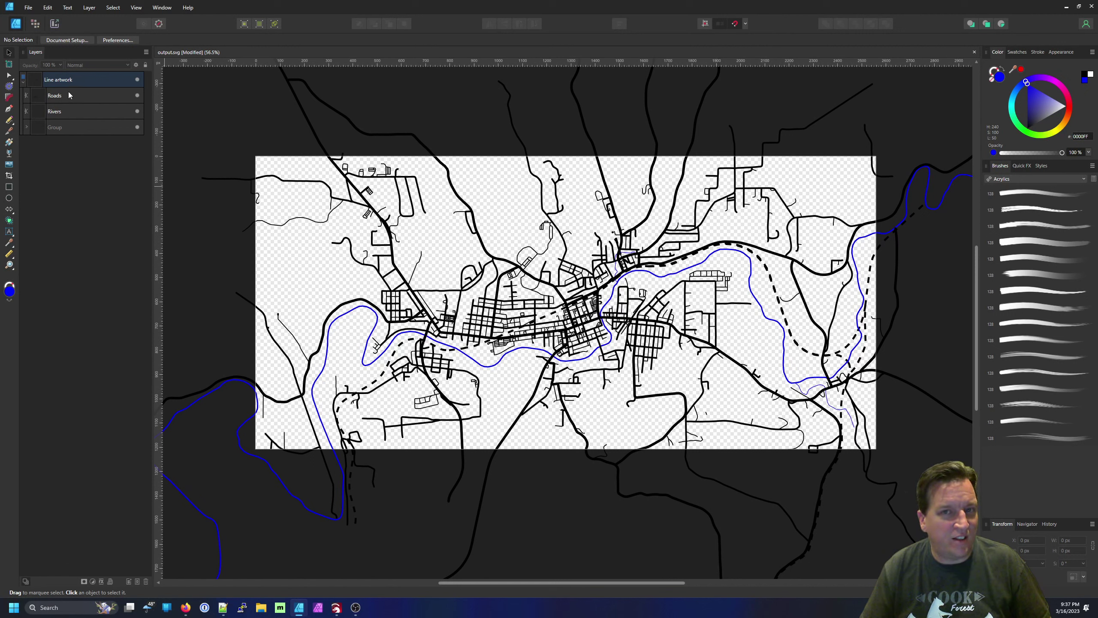
- Ungroup the dashed railway group and expand the strokes of all its curves
{"action": "left_click", "coordinate": [52, 128]}
{"action": "left_click", "coordinate": [23, 81]}
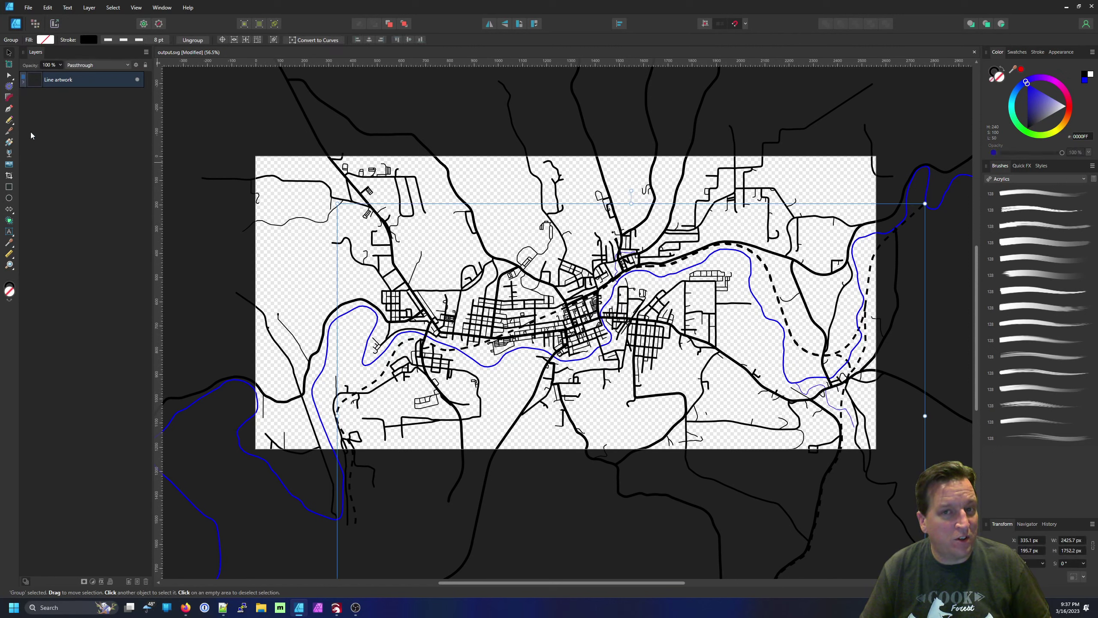
{"action": "left_click", "coordinate": [24, 83]}
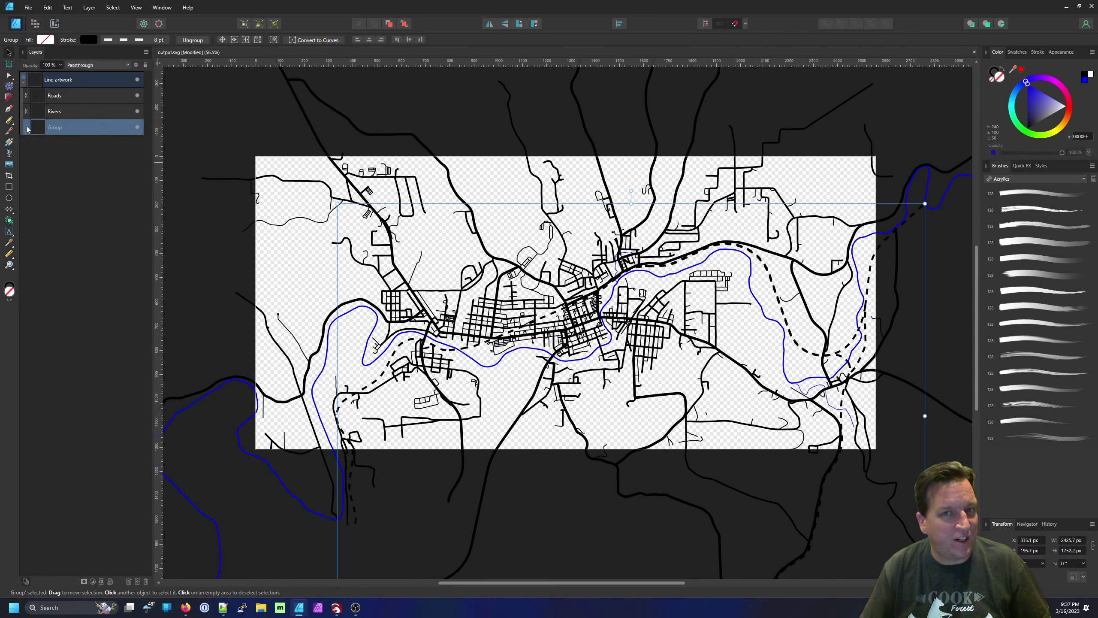
{"action": "left_click", "coordinate": [26, 127]}
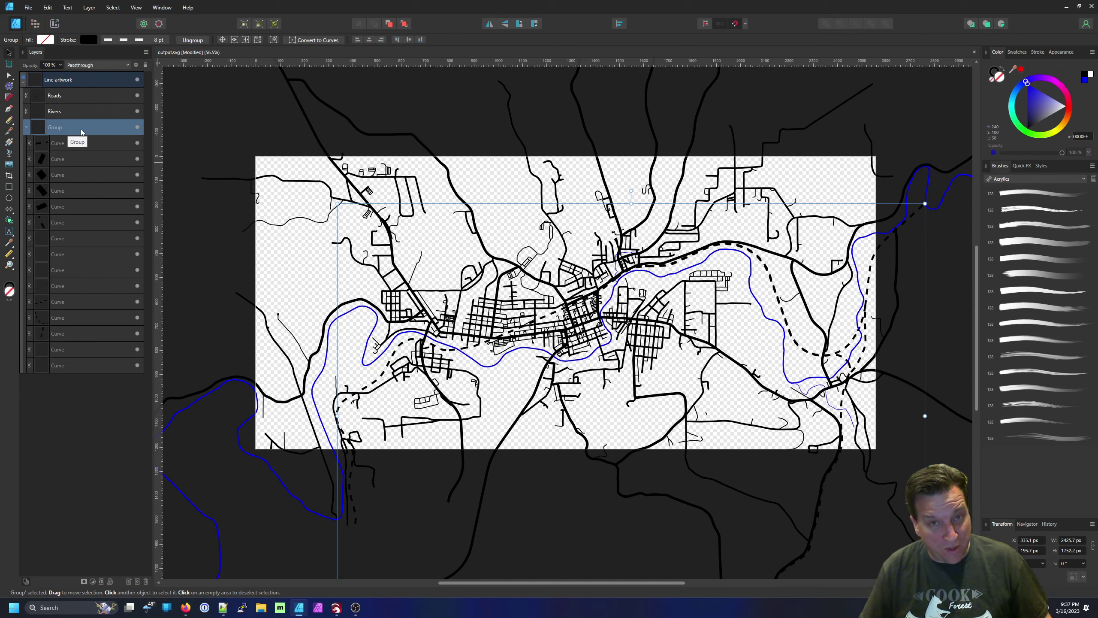
{"action": "left_click", "coordinate": [128, 207]}
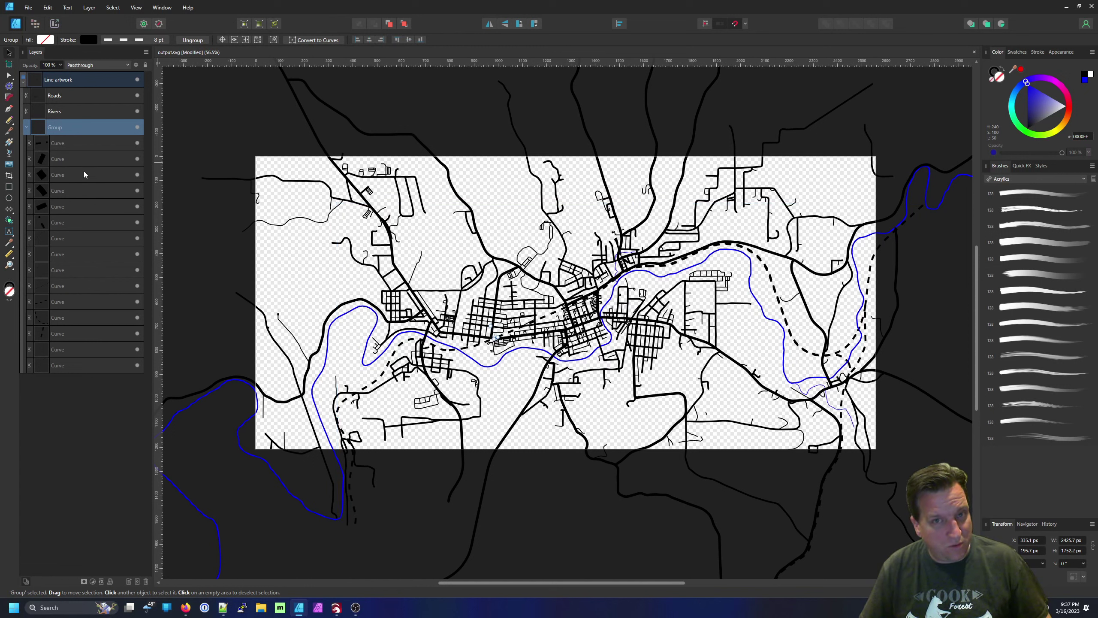
{"action": "left_click", "coordinate": [76, 128]}
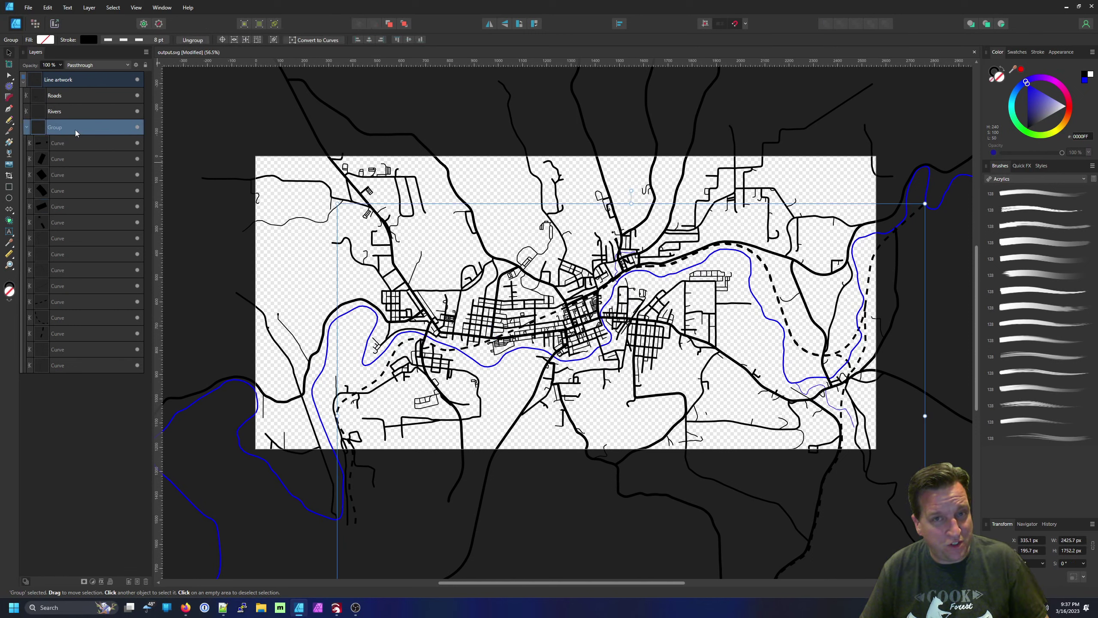
{"action": "key", "text": "ctrl+shift+g"}
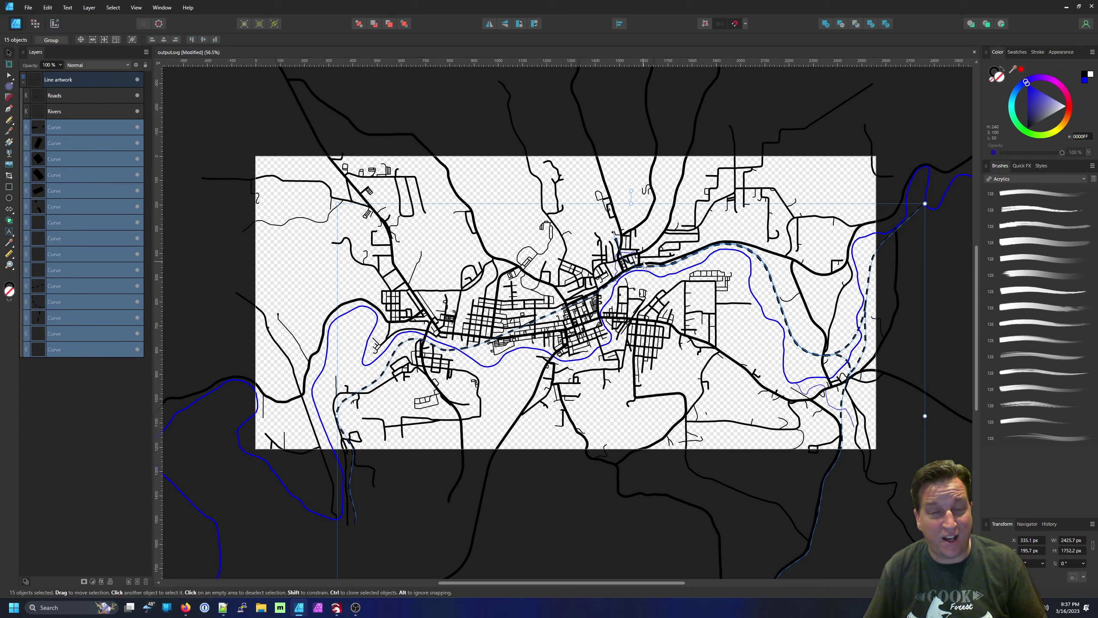
{"action": "left_click", "coordinate": [89, 8]}
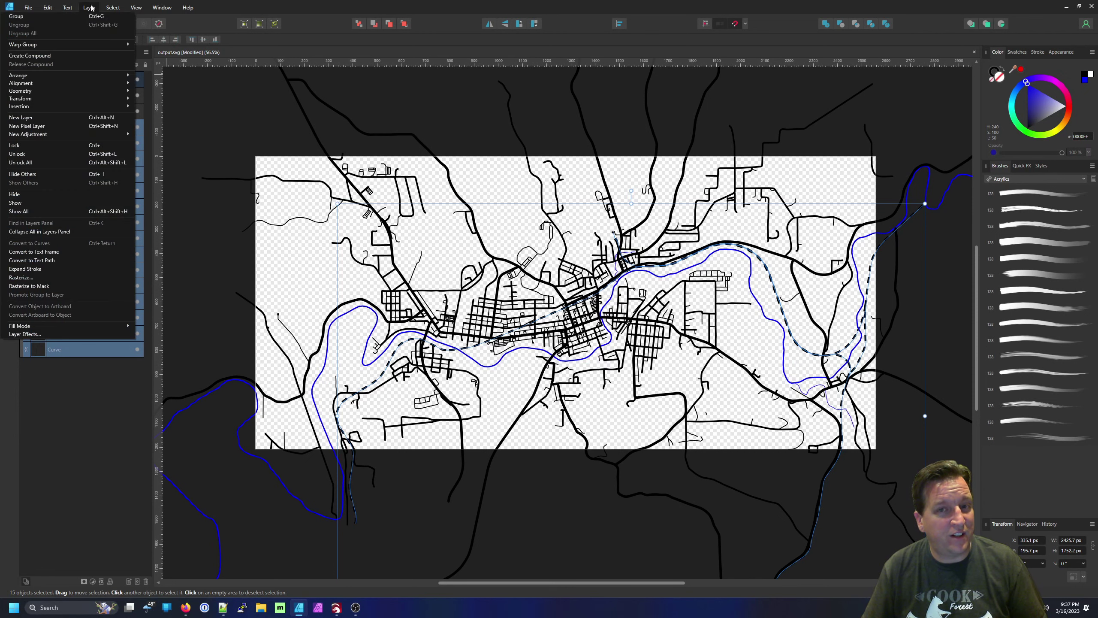
{"action": "left_click", "coordinate": [73, 269]}
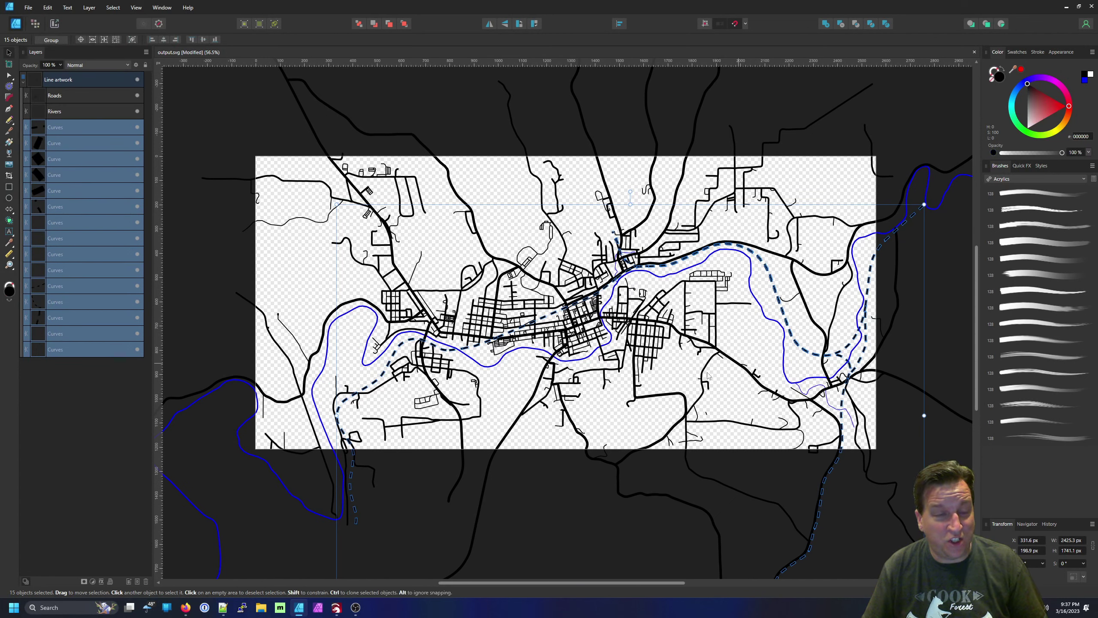
- Merge the expanded railway curves into one shape using Boolean Add and name it Railroad
{"action": "left_click", "coordinate": [825, 27]}
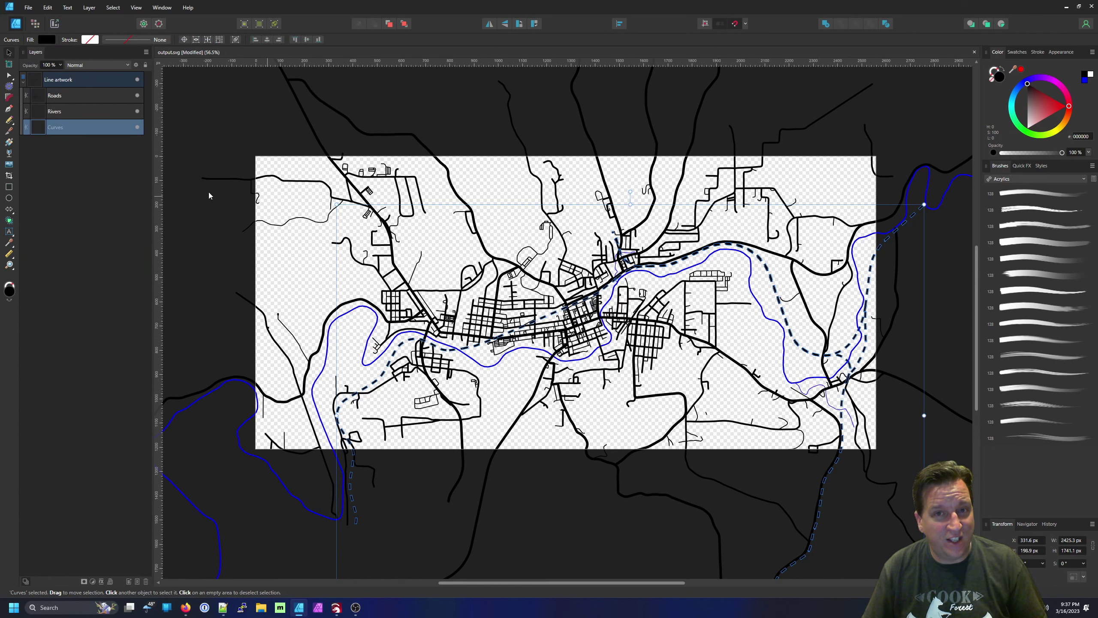
{"action": "double_click", "coordinate": [69, 133]}
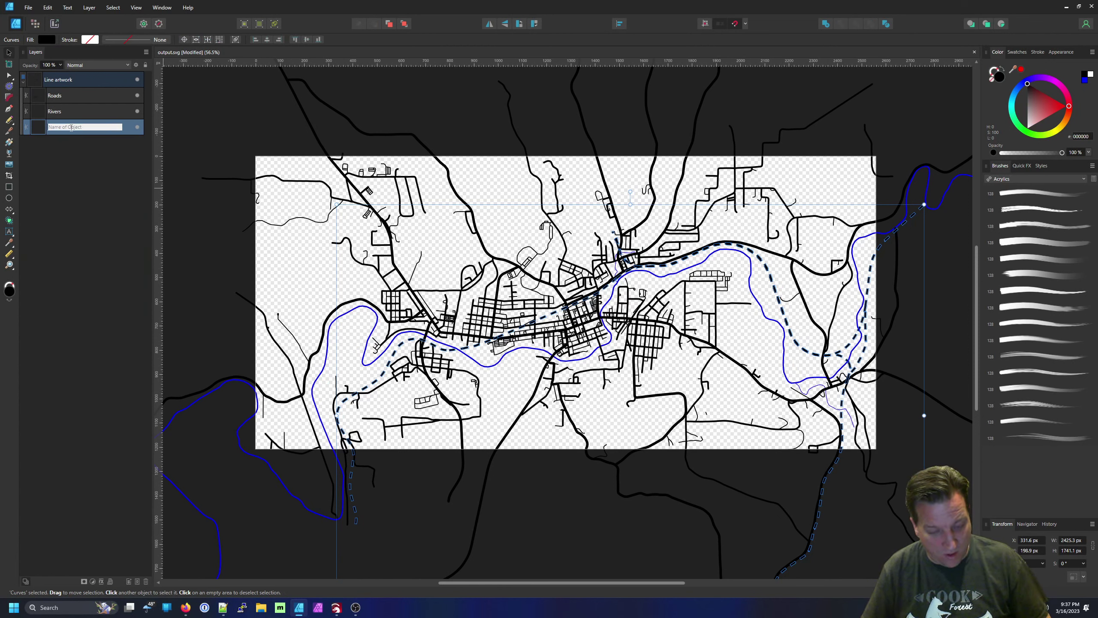
{"action": "type", "text": "Railroad"}
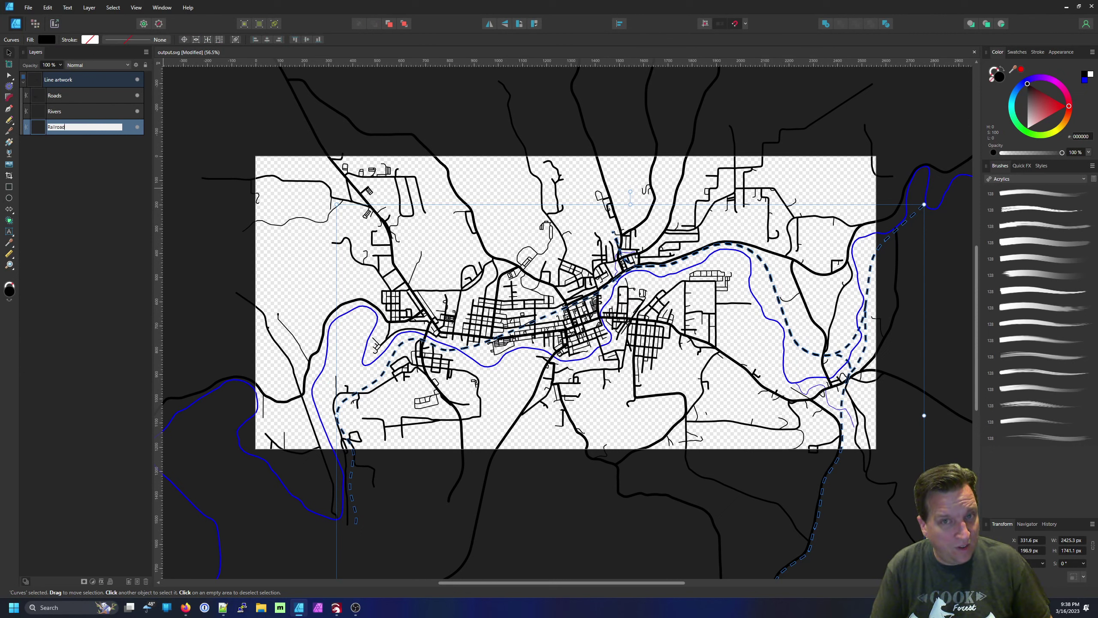
{"action": "key", "text": "Return"}
{"action": "left_click", "coordinate": [208, 146]}
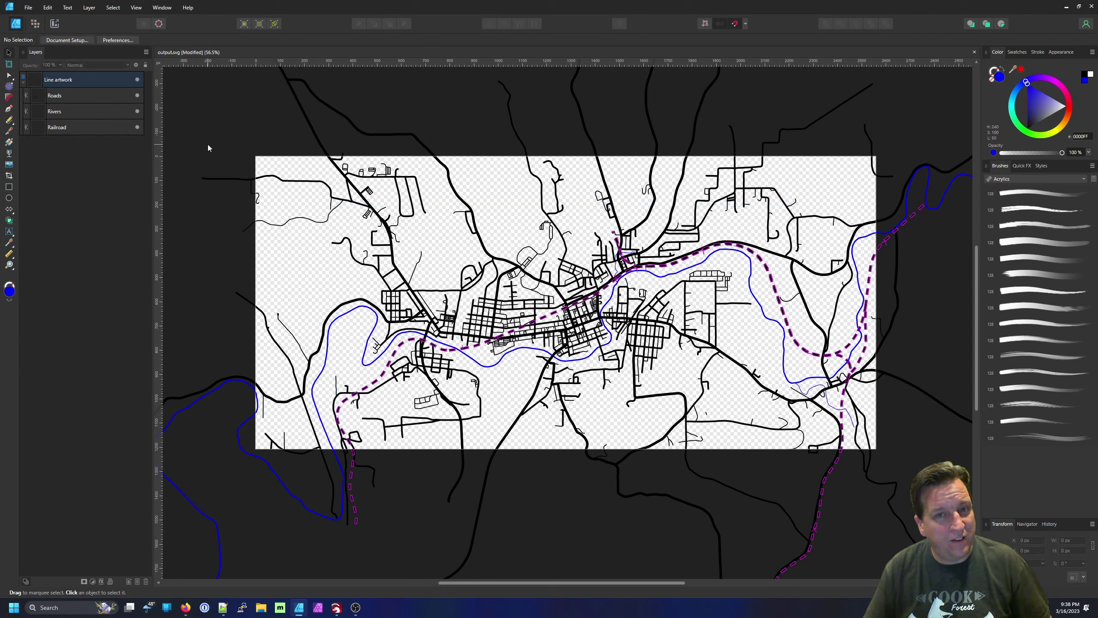
- Check the Railroad, Roads and Rivers layers by hiding and showing each one again
{"action": "left_click", "coordinate": [137, 127]}
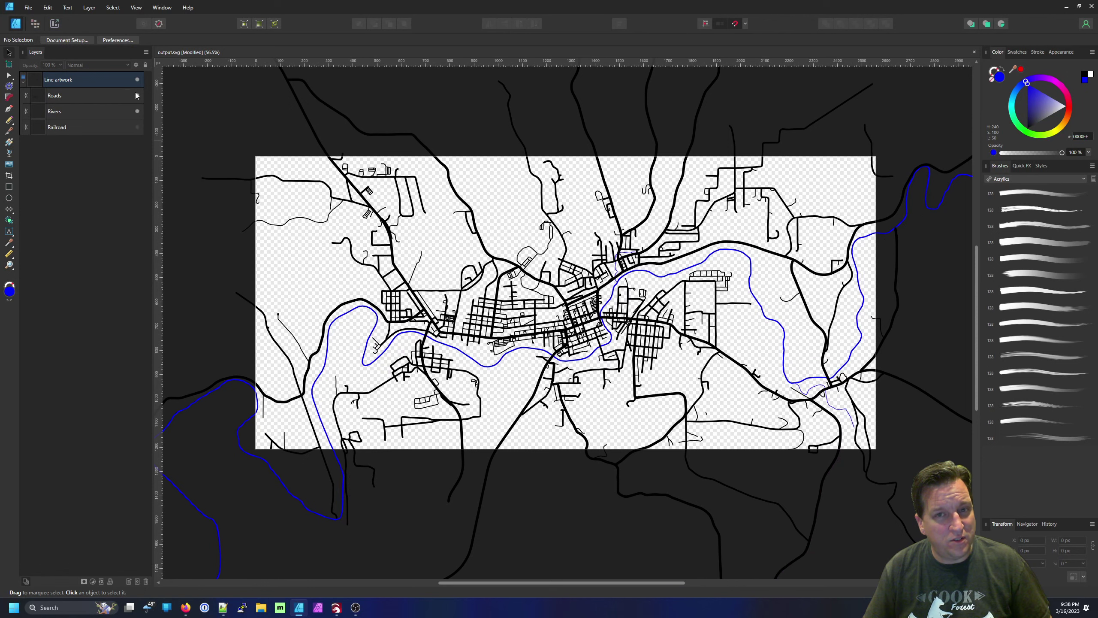
{"action": "left_click", "coordinate": [137, 95]}
{"action": "left_click", "coordinate": [136, 96]}
{"action": "left_click", "coordinate": [137, 127]}
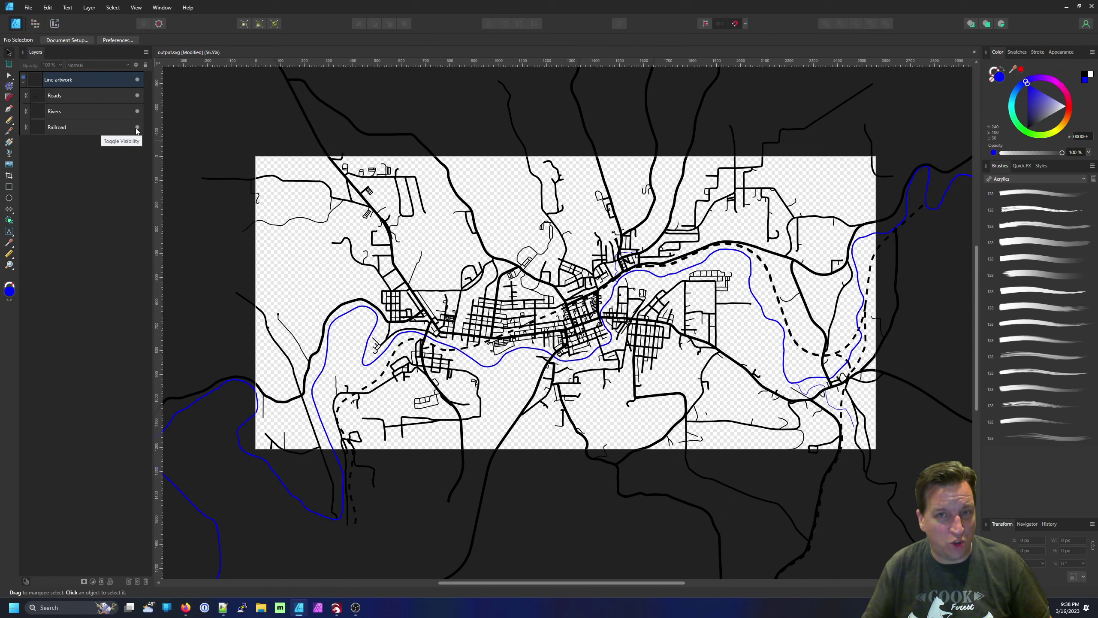
{"action": "left_click", "coordinate": [138, 112]}
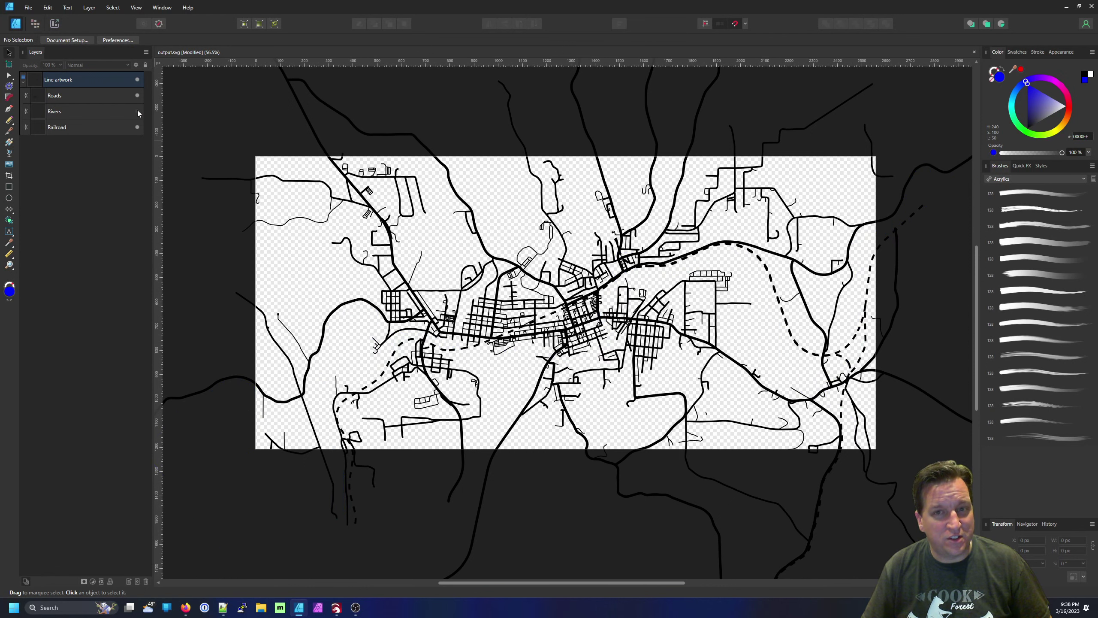
{"action": "left_click", "coordinate": [138, 111]}
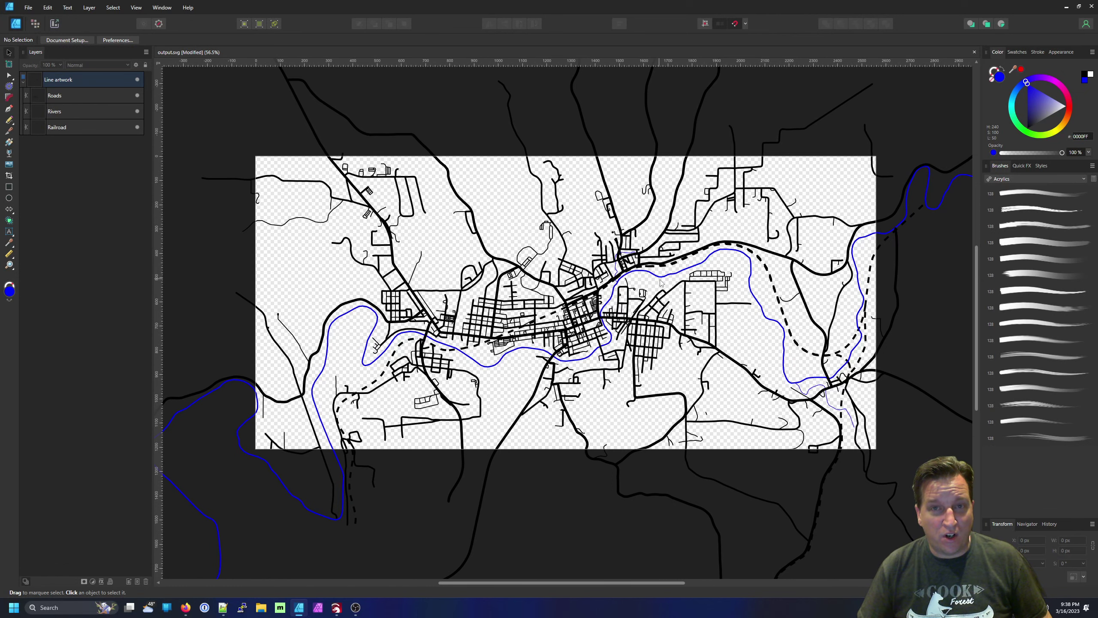
- Set the document's ruler units to millimetres
{"action": "scroll", "coordinate": [674, 288], "scroll_direction": "down", "scroll_amount": 10}
{"action": "scroll", "coordinate": [736, 303], "scroll_direction": "up", "scroll_amount": 8}
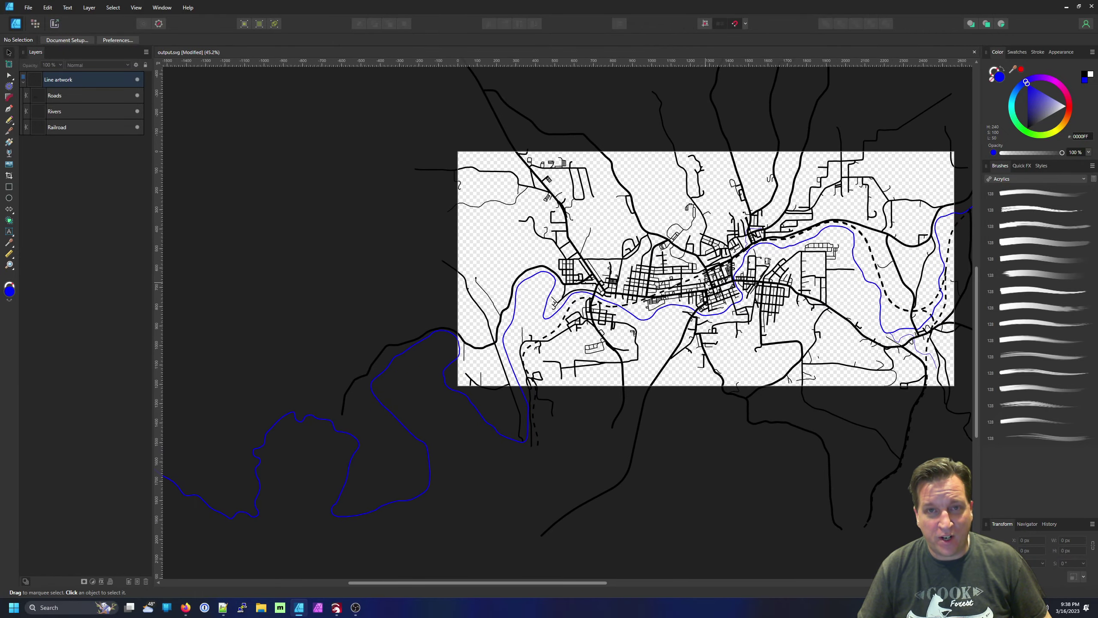
{"action": "mouse_move", "coordinate": [692, 290]}
{"action": "left_mouse_down"}
{"action": "mouse_move", "coordinate": [673, 297]}
{"action": "mouse_move", "coordinate": [701, 288]}
{"action": "left_mouse_up"}
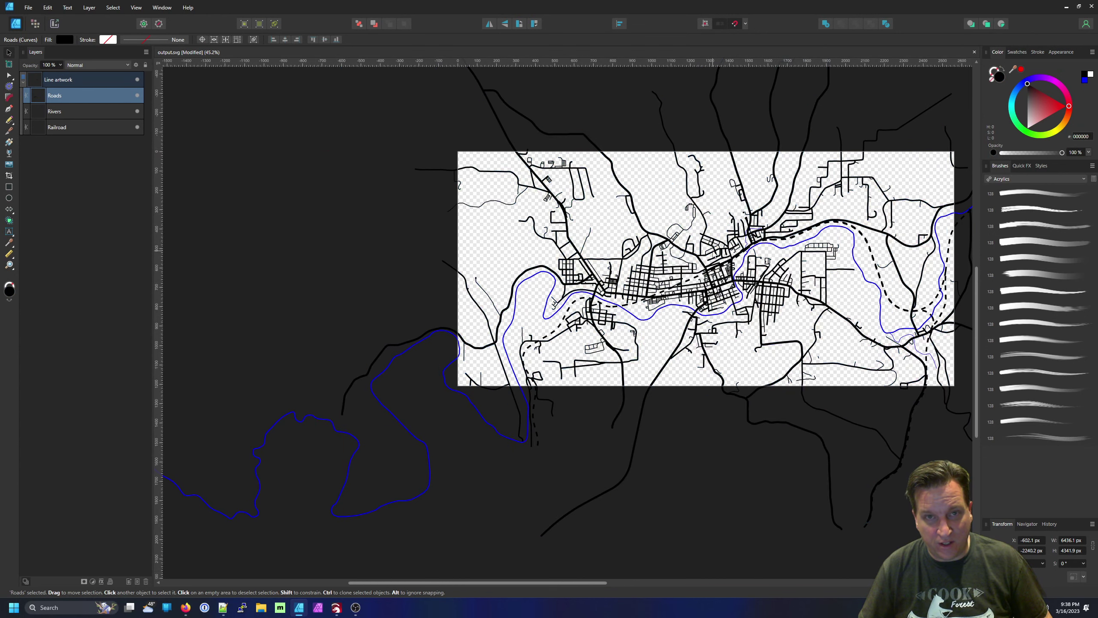
{"action": "scroll", "coordinate": [614, 293], "scroll_direction": "right", "scroll_amount": 3}
{"action": "scroll", "coordinate": [614, 293], "scroll_direction": "up", "scroll_amount": 2}
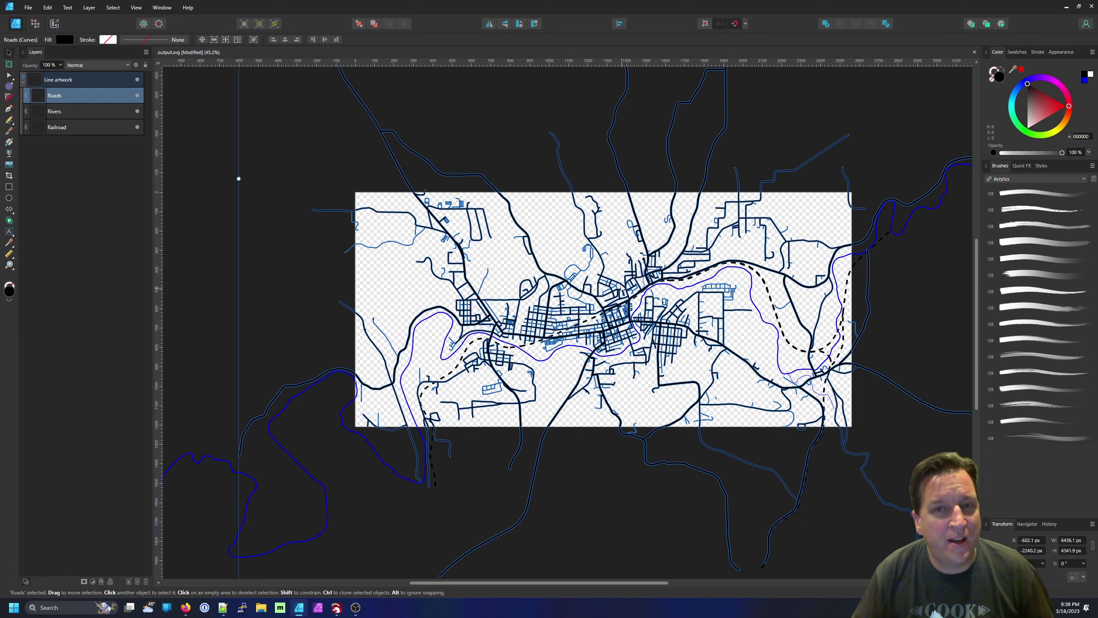
{"action": "left_click", "coordinate": [159, 63]}
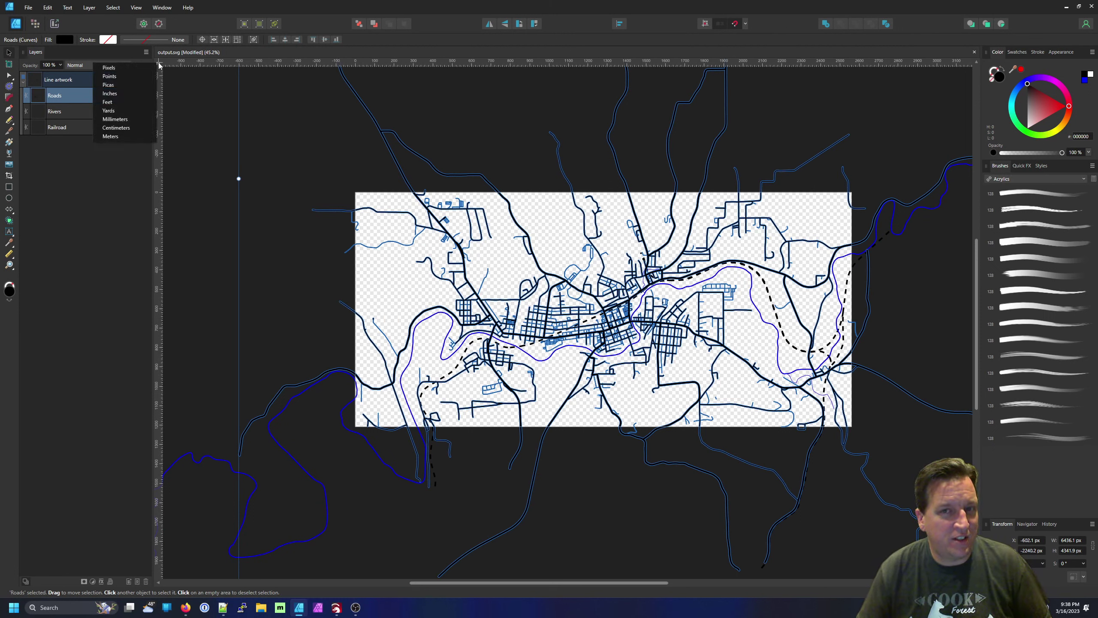
{"action": "left_click", "coordinate": [139, 121]}
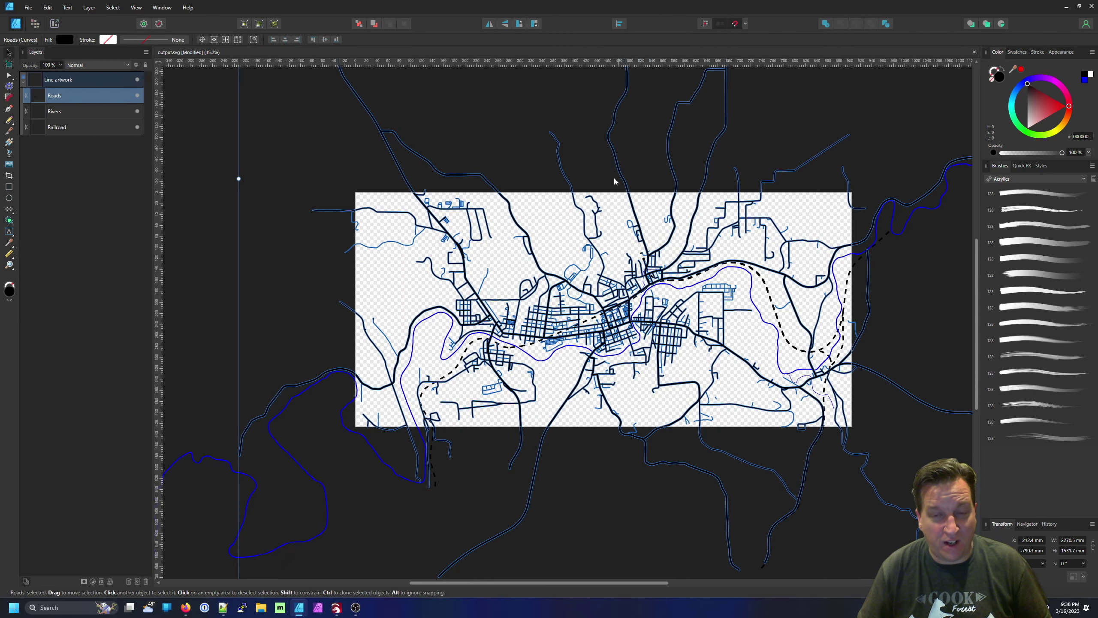
{"action": "left_click_drag", "start_coordinate": [631, 240], "coordinate": [607, 250]}
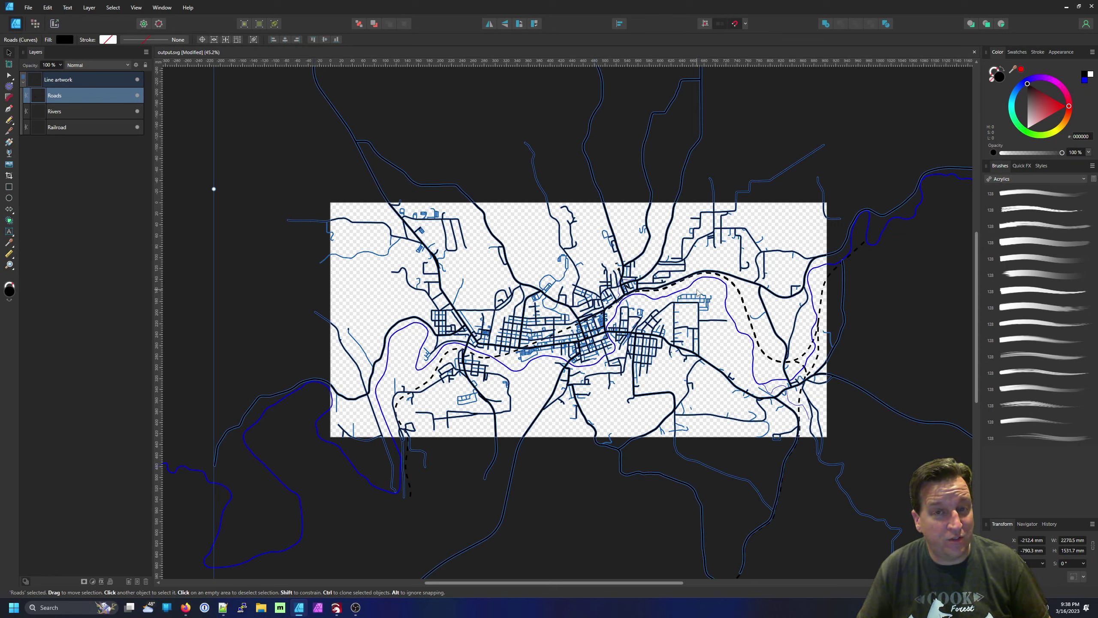
{"action": "left_click", "coordinate": [508, 184]}
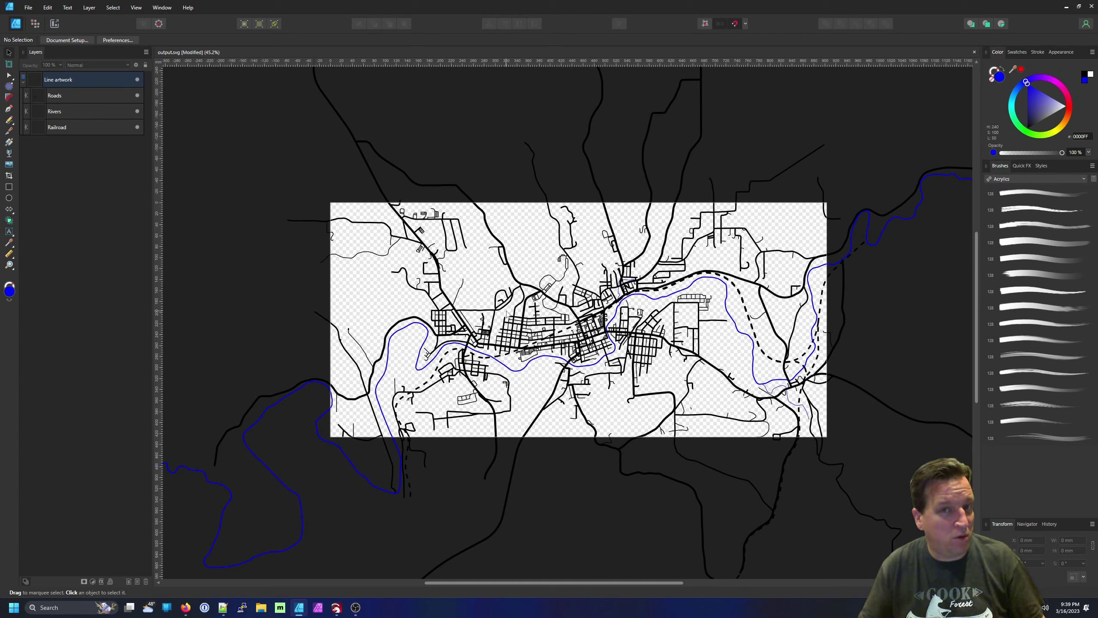
- Draw a rectangle over the centre of the map and set its width to 10 inches
{"action": "left_click", "coordinate": [8, 188]}
{"action": "left_click_drag", "start_coordinate": [474, 238], "coordinate": [707, 353]}
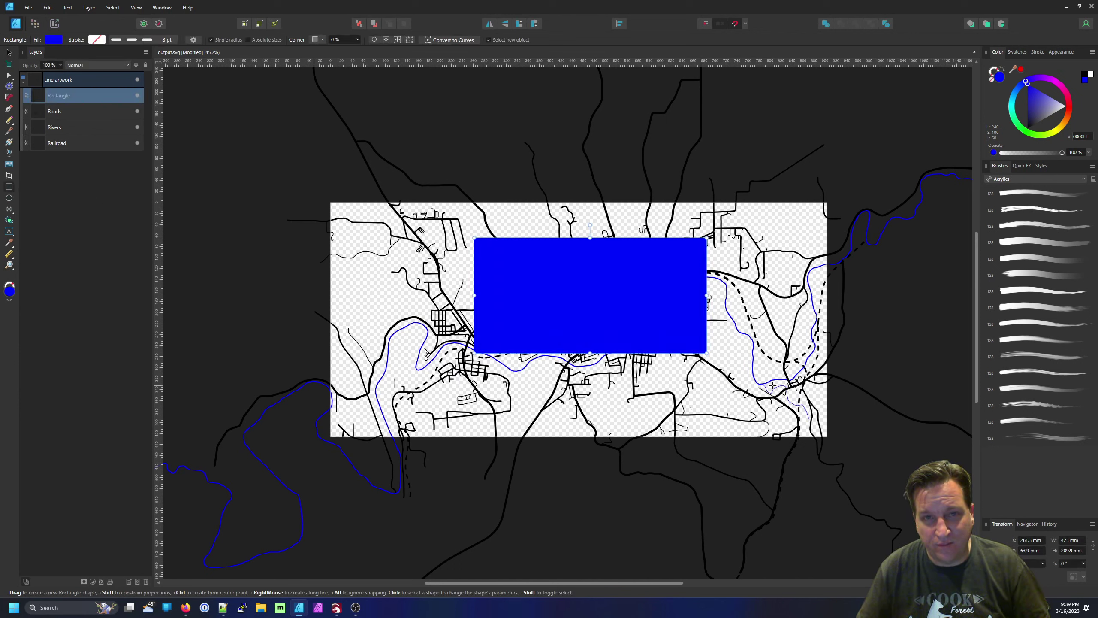
{"action": "left_click", "coordinate": [1071, 540]}
{"action": "type", "text": "1"}
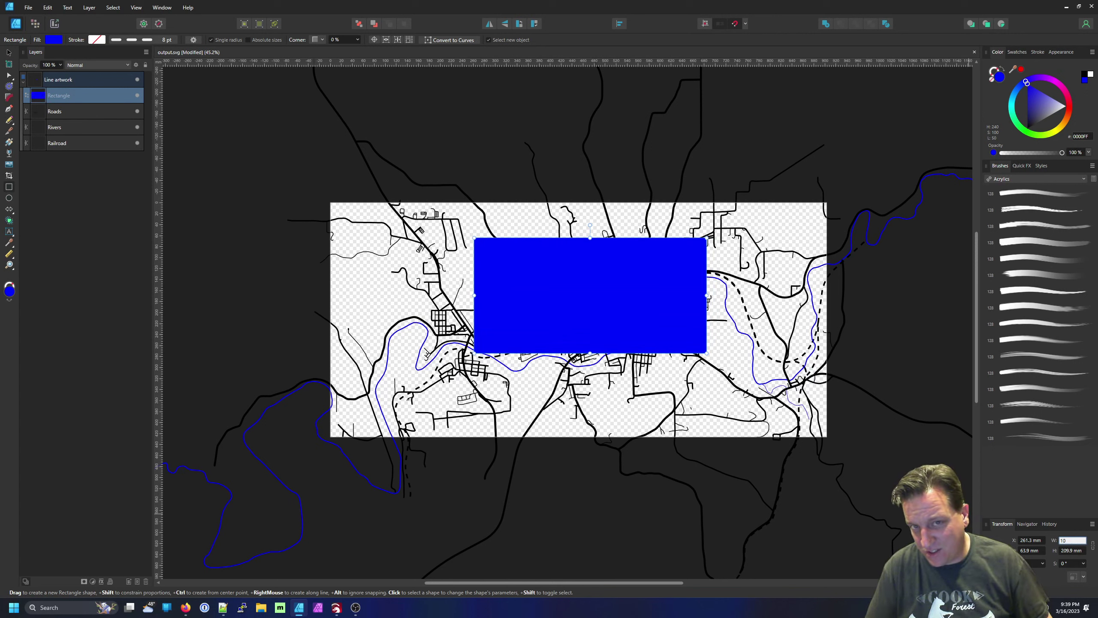
{"action": "type", "text": "0"}
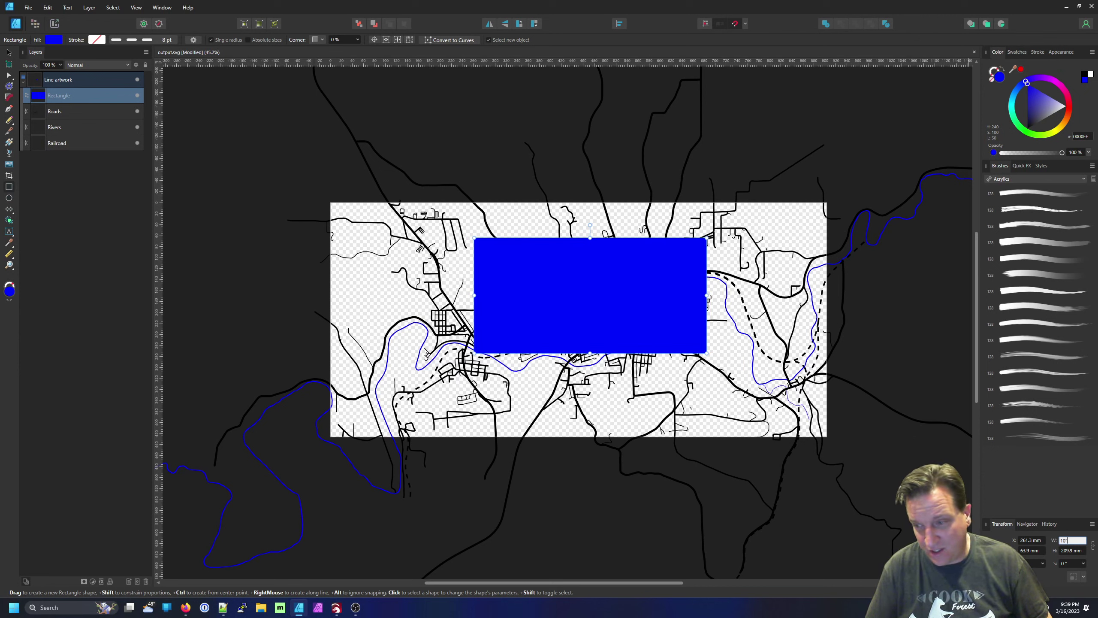
{"action": "type", "text": "\""}
{"action": "key", "text": "Return"}
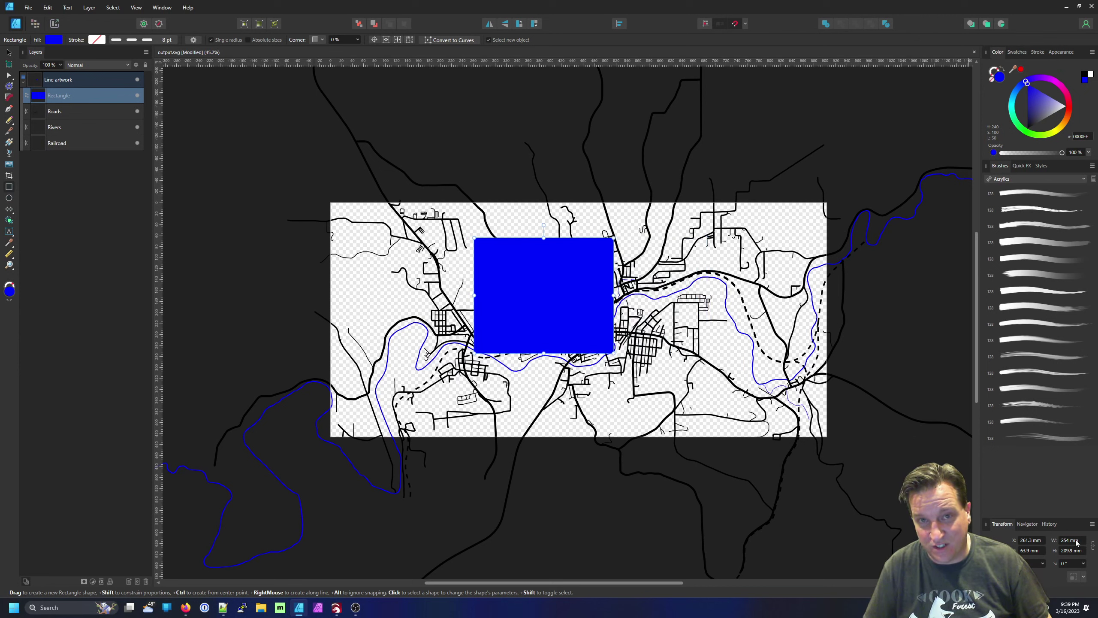
- Set the rectangle's height to 8 inches and convert it to curves
{"action": "left_click", "coordinate": [1077, 551]}
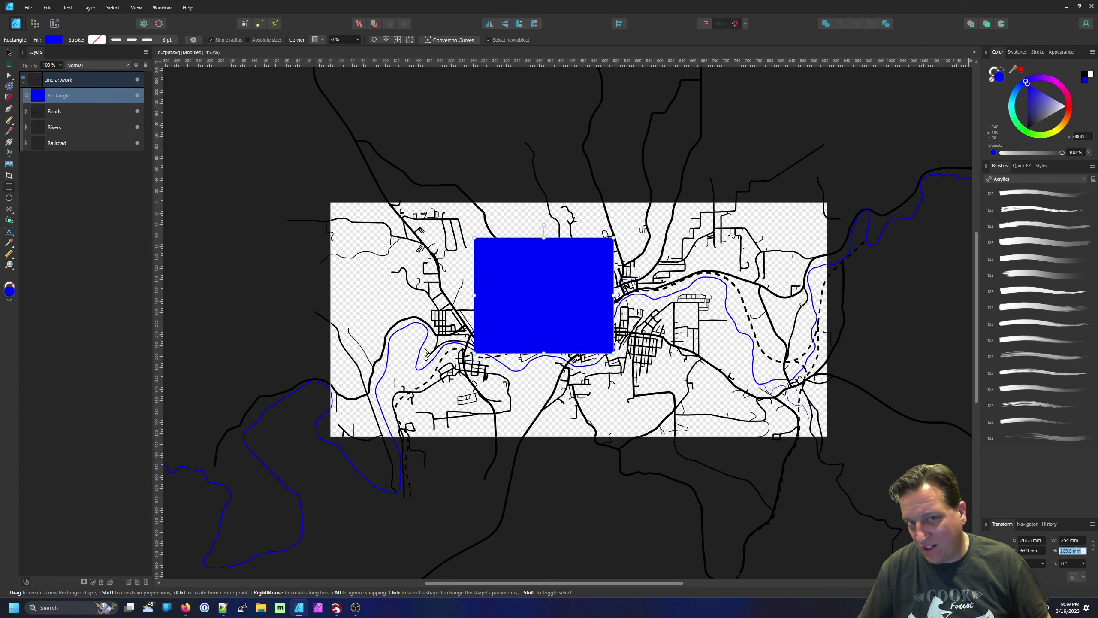
{"action": "type", "text": "8"}
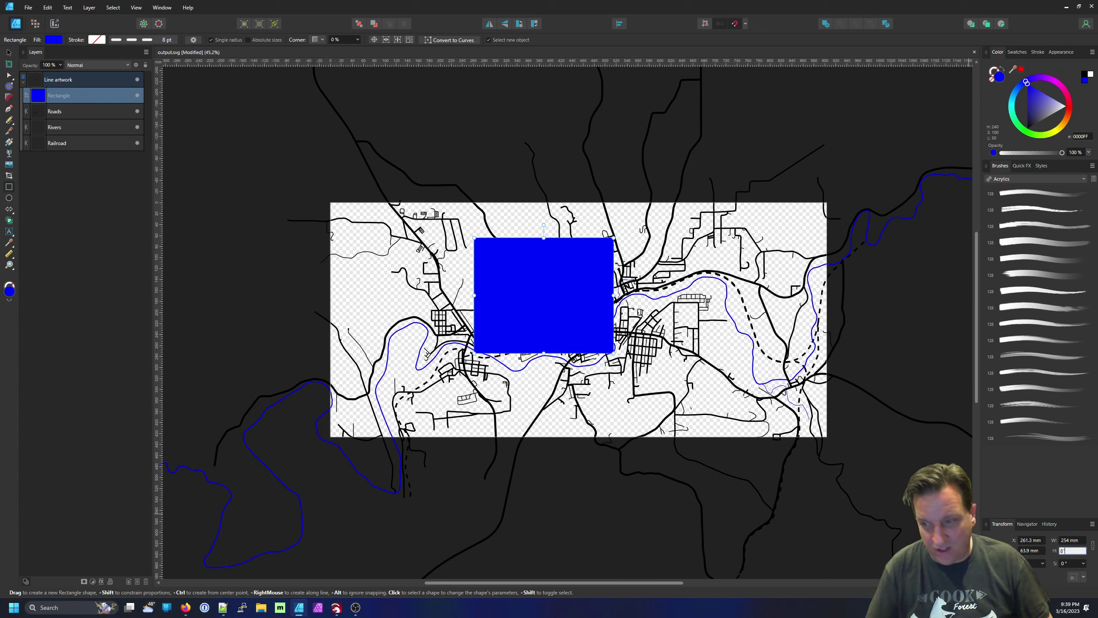
{"action": "type", "text": "\""}
{"action": "key", "text": "Return"}
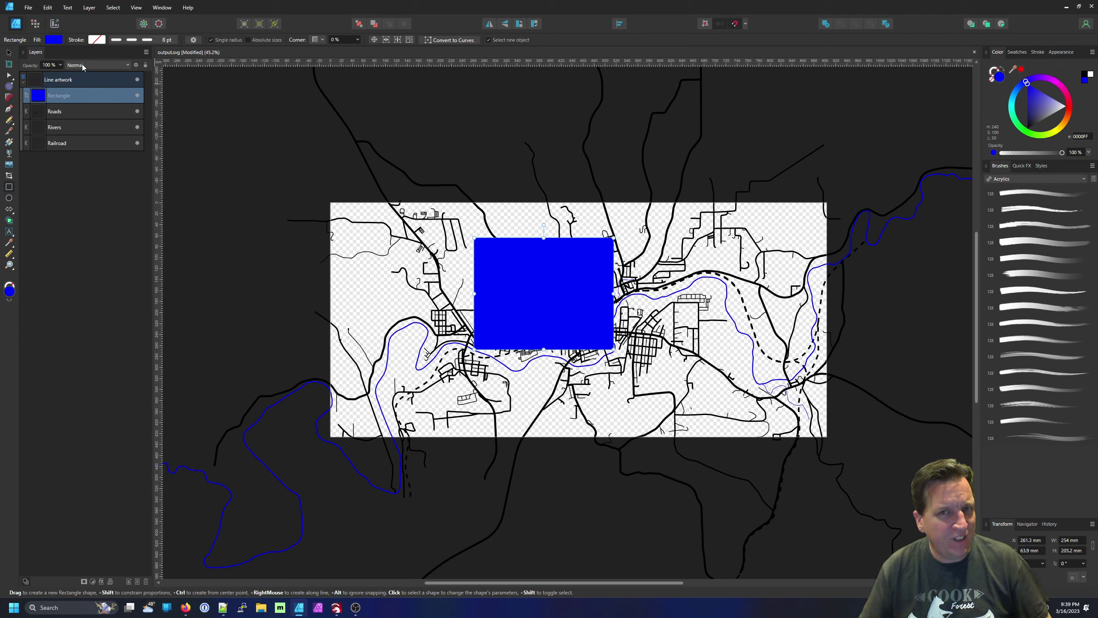
{"action": "left_click", "coordinate": [460, 41]}
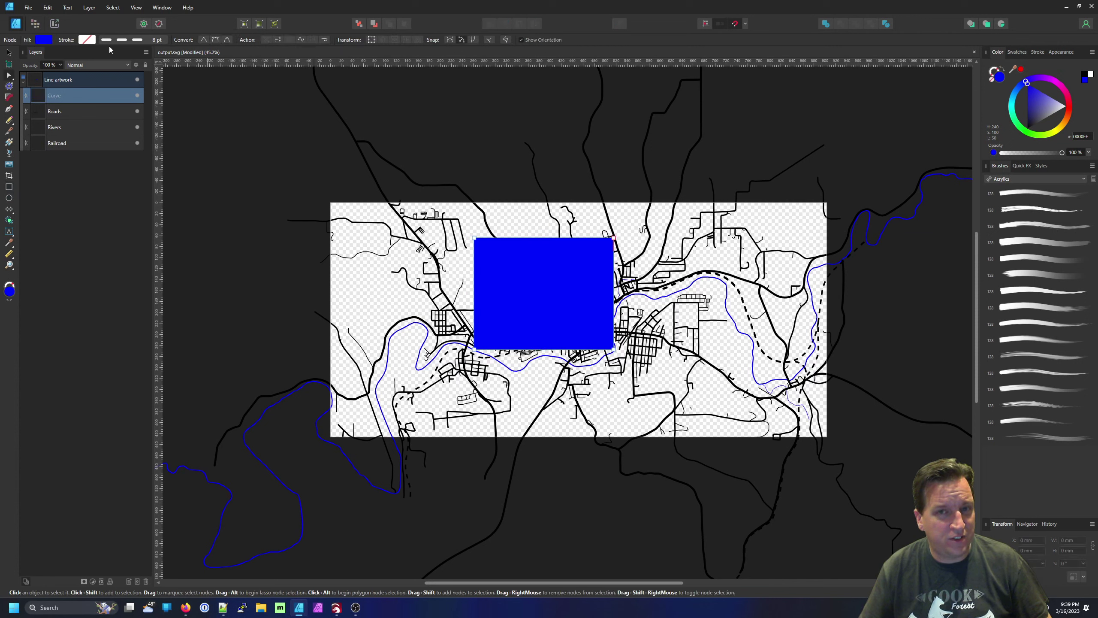
- Remove the rectangle's fill and give it a solid black stroke in place of the dashed line
{"action": "left_click", "coordinate": [51, 41]}
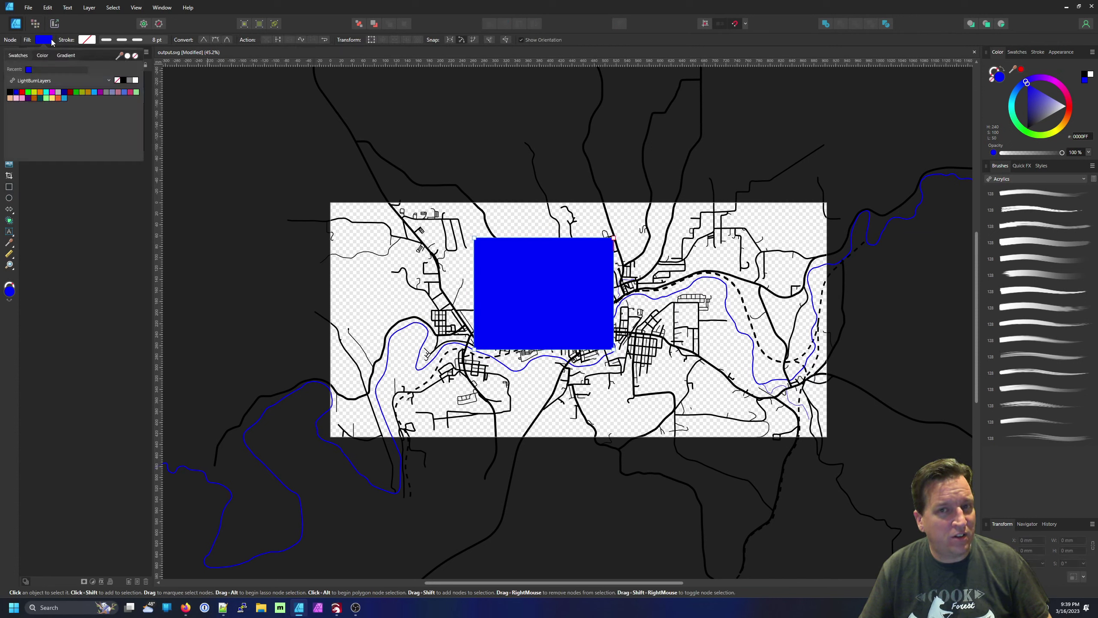
{"action": "left_click", "coordinate": [135, 56]}
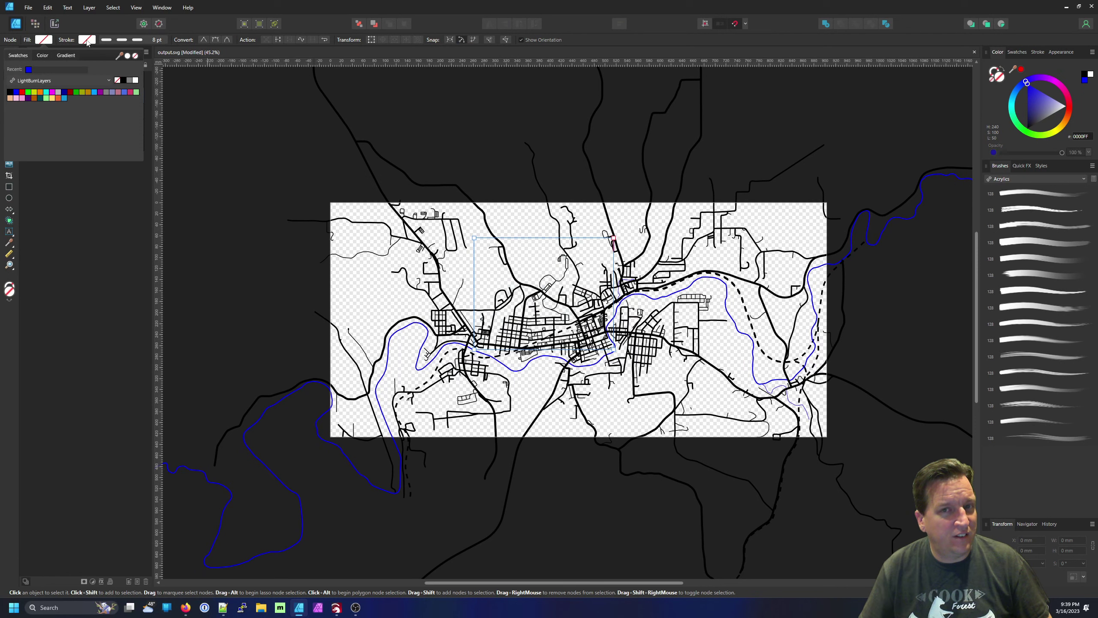
{"action": "left_click", "coordinate": [87, 41]}
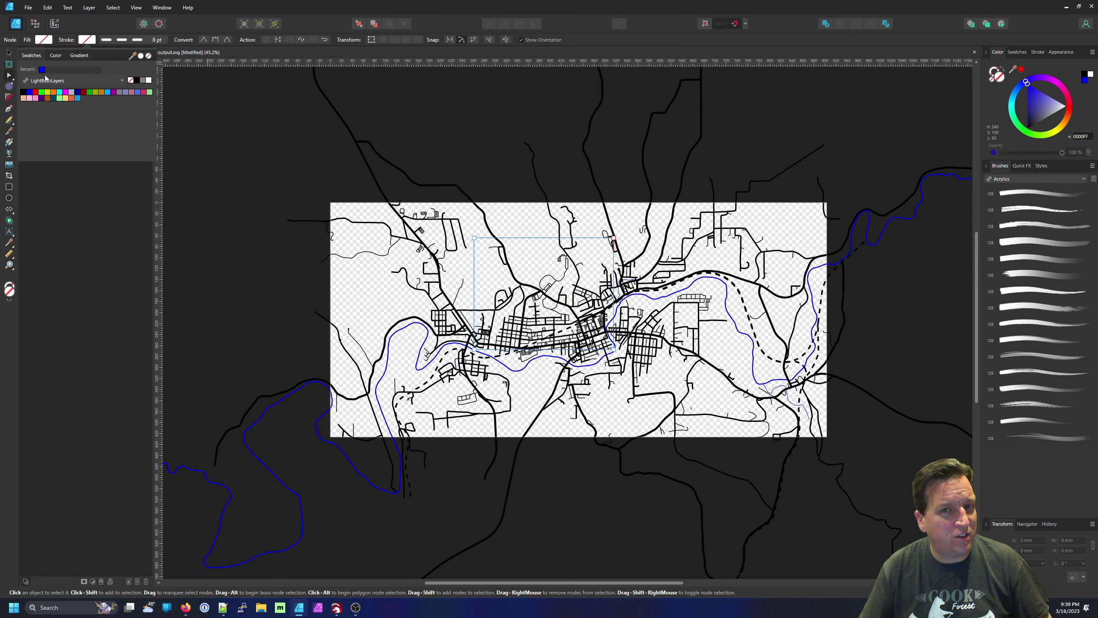
{"action": "left_click", "coordinate": [24, 92]}
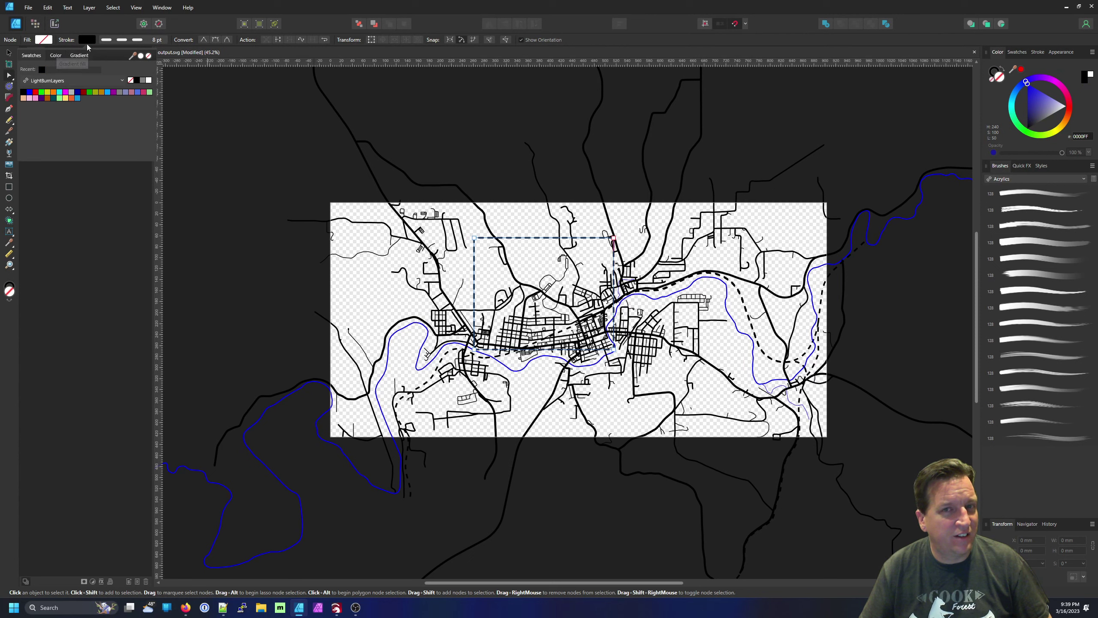
{"action": "left_click", "coordinate": [119, 40]}
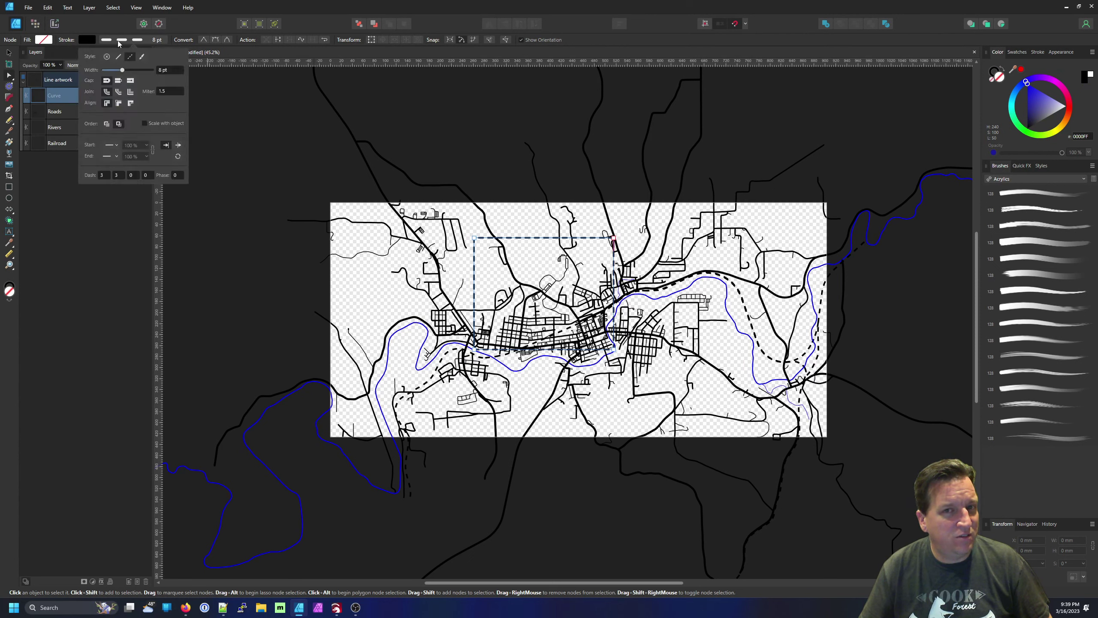
{"action": "left_click", "coordinate": [117, 57]}
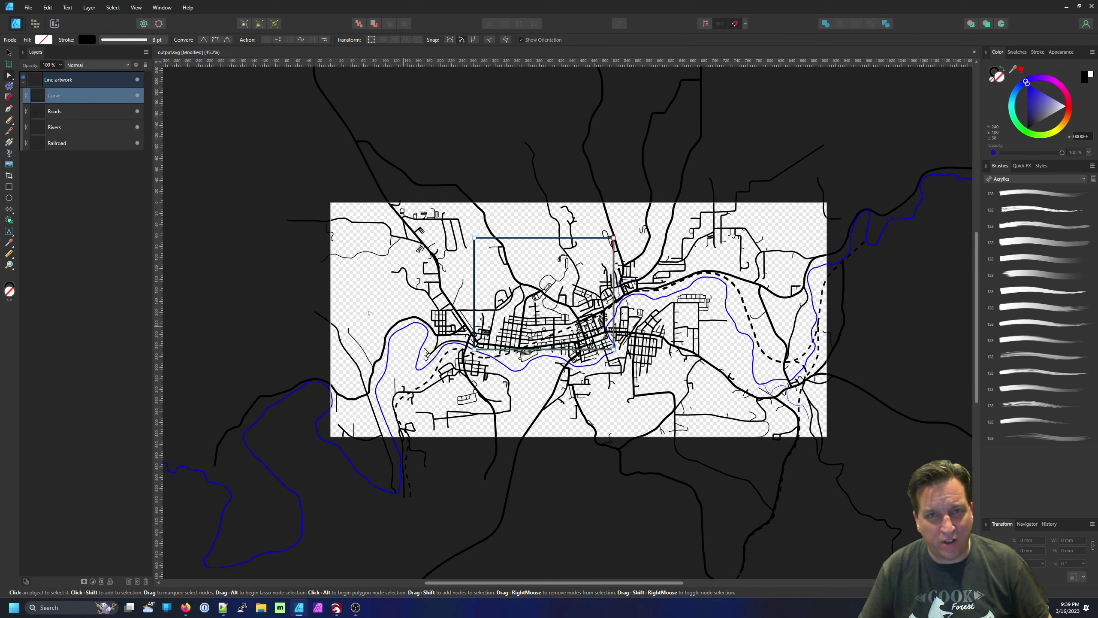
- Enlarge the rectangle proportionally to about 459 × 367 mm and position it over the town centre
{"action": "left_click", "coordinate": [8, 52]}
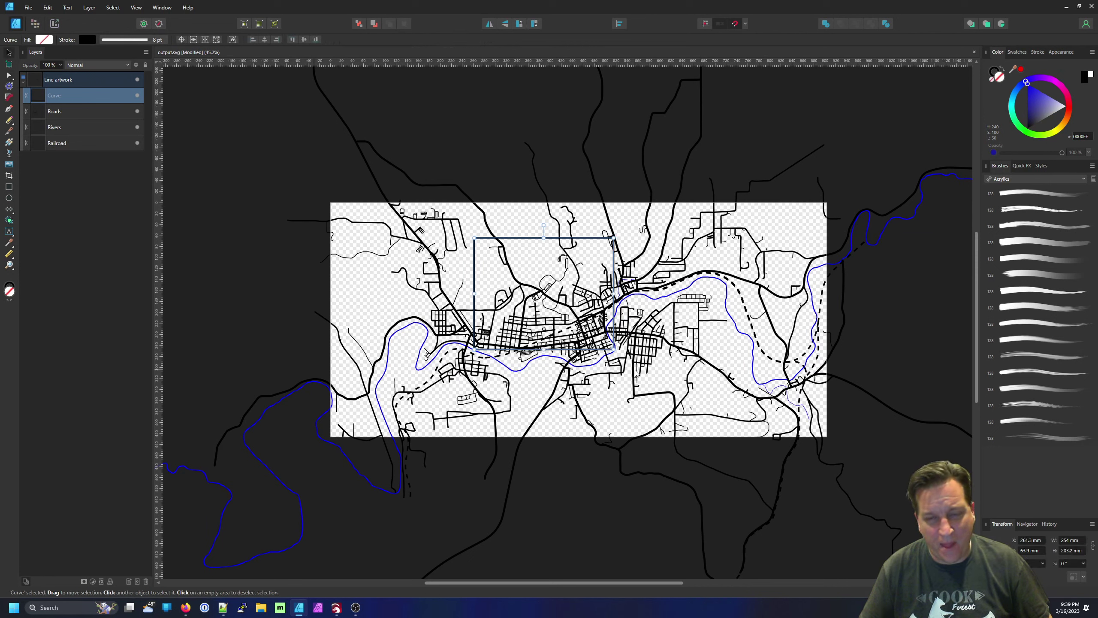
{"action": "left_click_drag", "start_coordinate": [612, 353], "coordinate": [751, 407]}
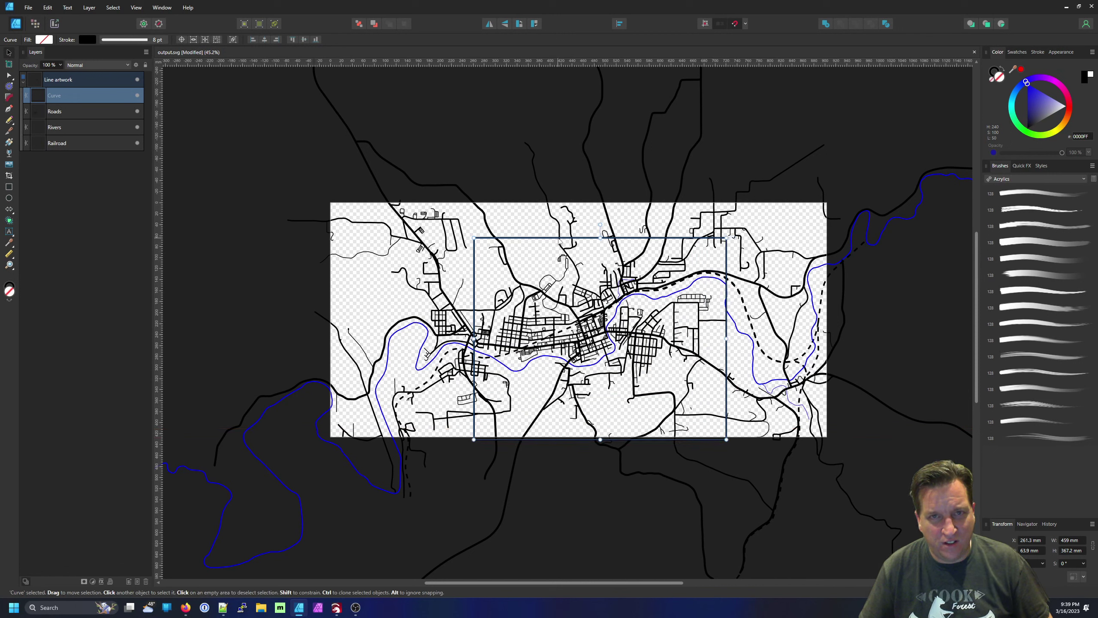
{"action": "left_click_drag", "start_coordinate": [558, 238], "coordinate": [514, 218]}
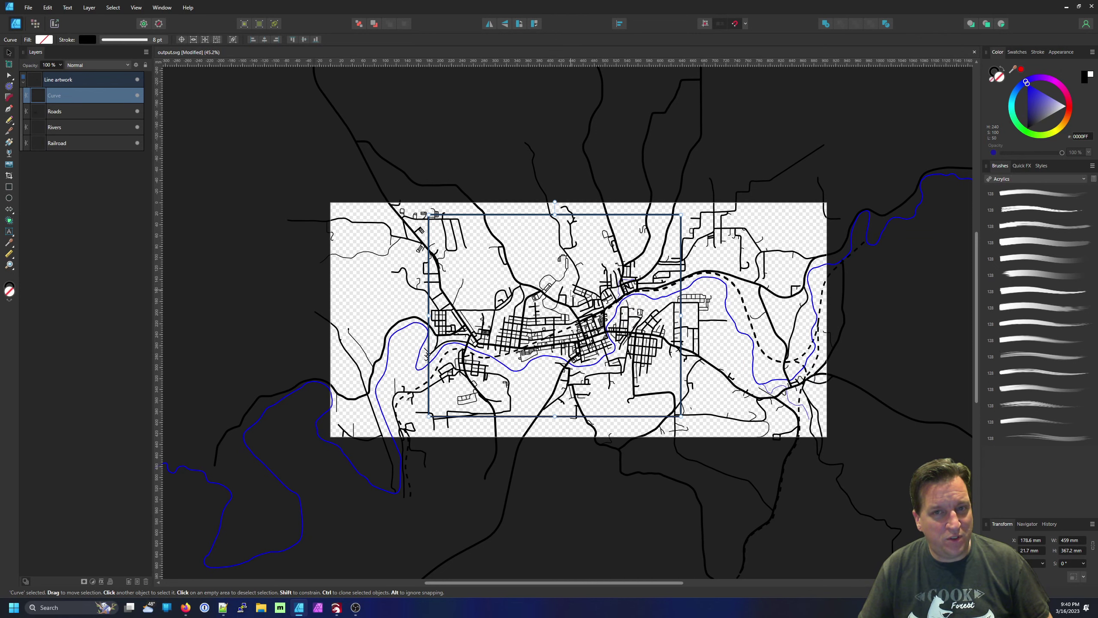
- Draw a rectangle about 5522 × 3098 mm enclosing all of the map artwork and convert it to curves
{"action": "scroll", "coordinate": [571, 290], "scroll_direction": "down", "scroll_amount": 6}
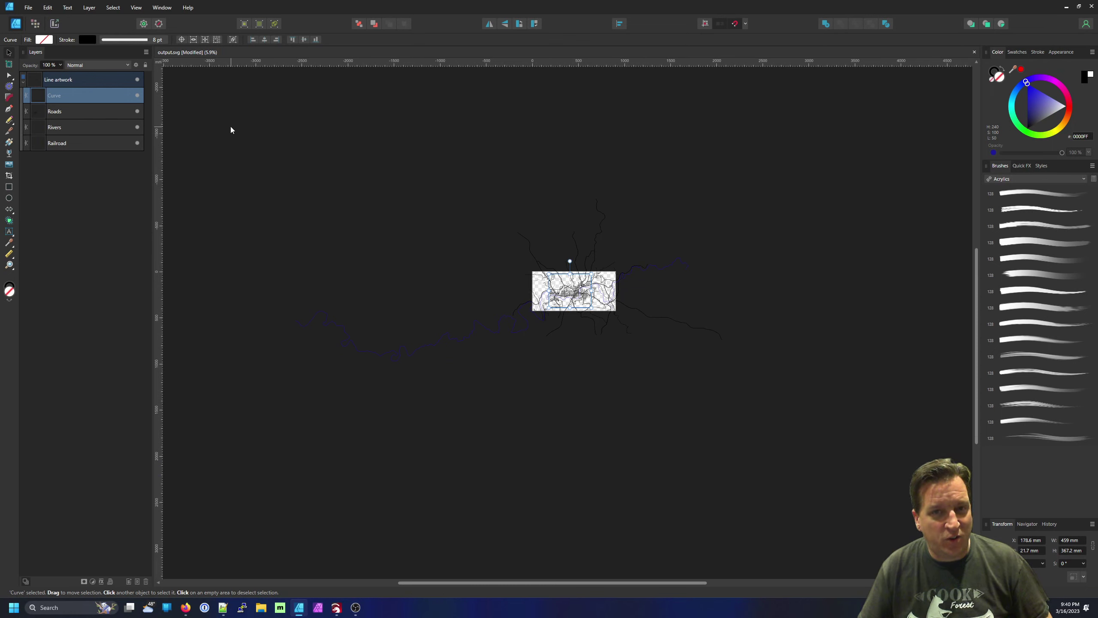
{"action": "left_click_drag", "start_coordinate": [227, 123], "coordinate": [825, 413]}
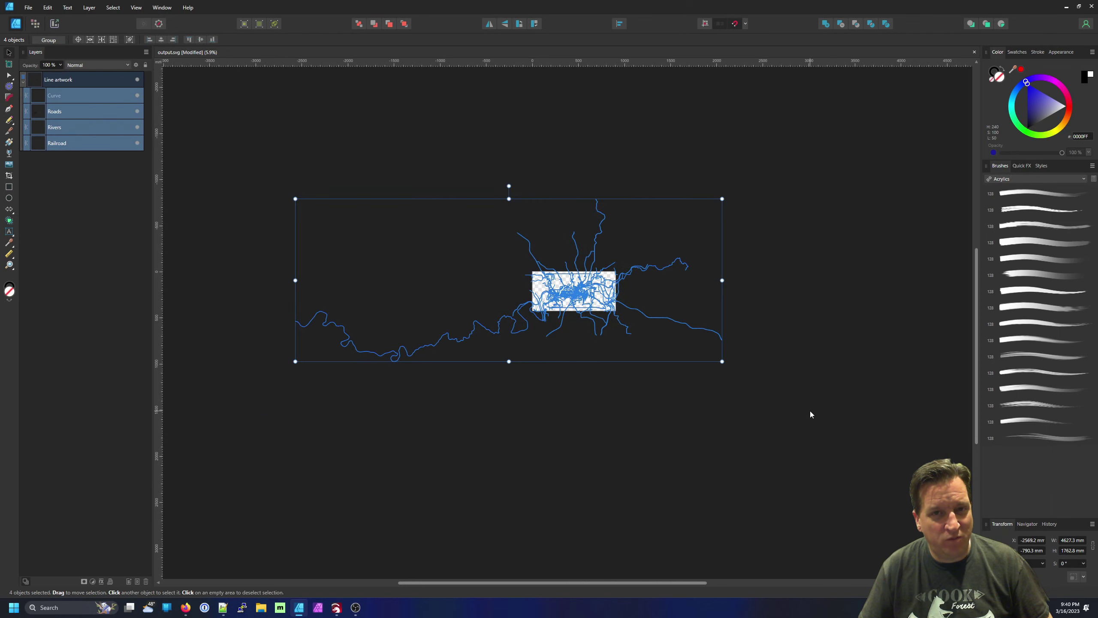
{"action": "left_click", "coordinate": [809, 412]}
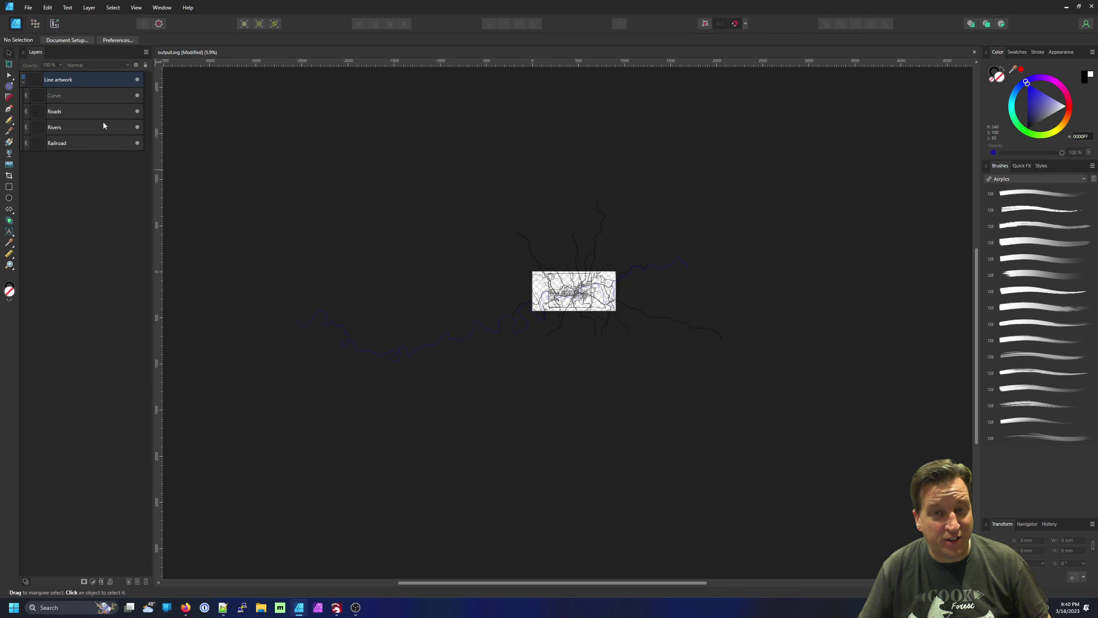
{"action": "left_click", "coordinate": [9, 187]}
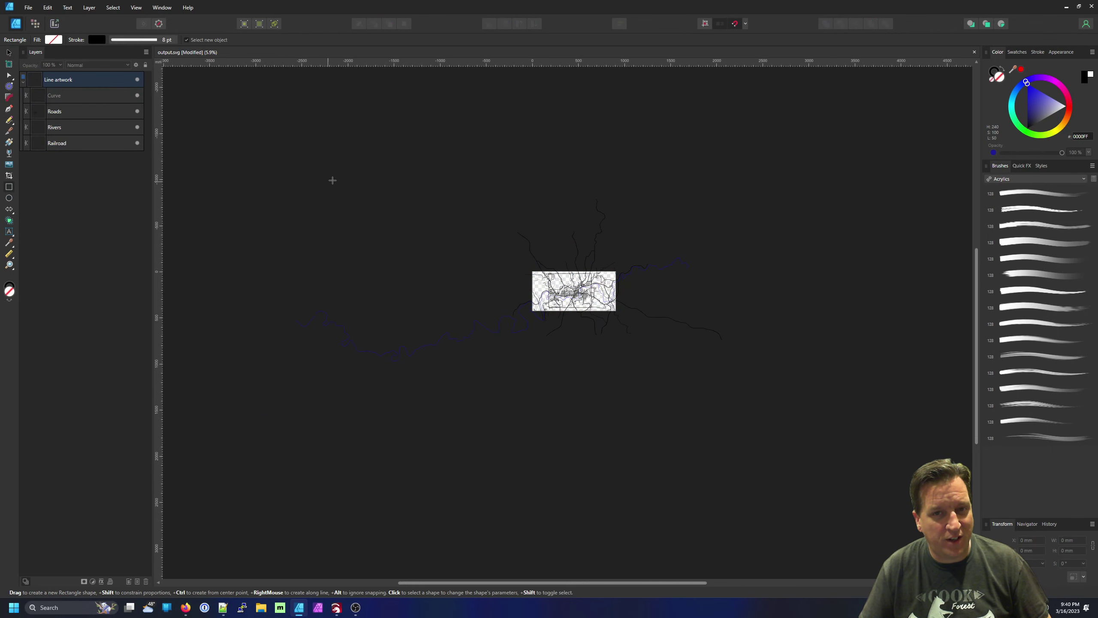
{"action": "left_click_drag", "start_coordinate": [255, 139], "coordinate": [764, 424]}
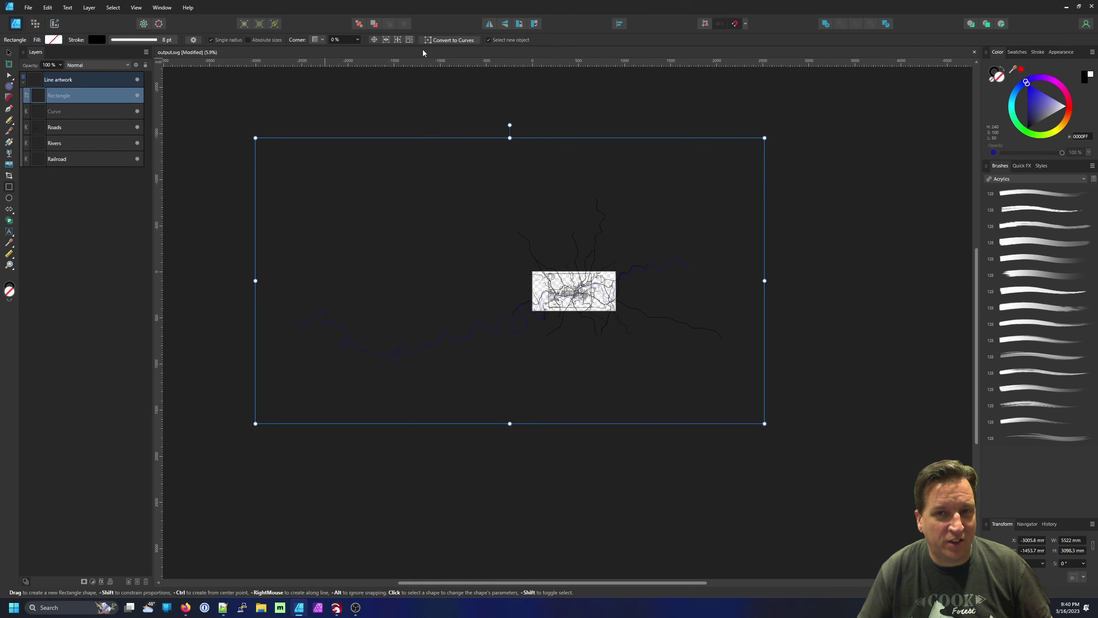
{"action": "left_click", "coordinate": [442, 40]}
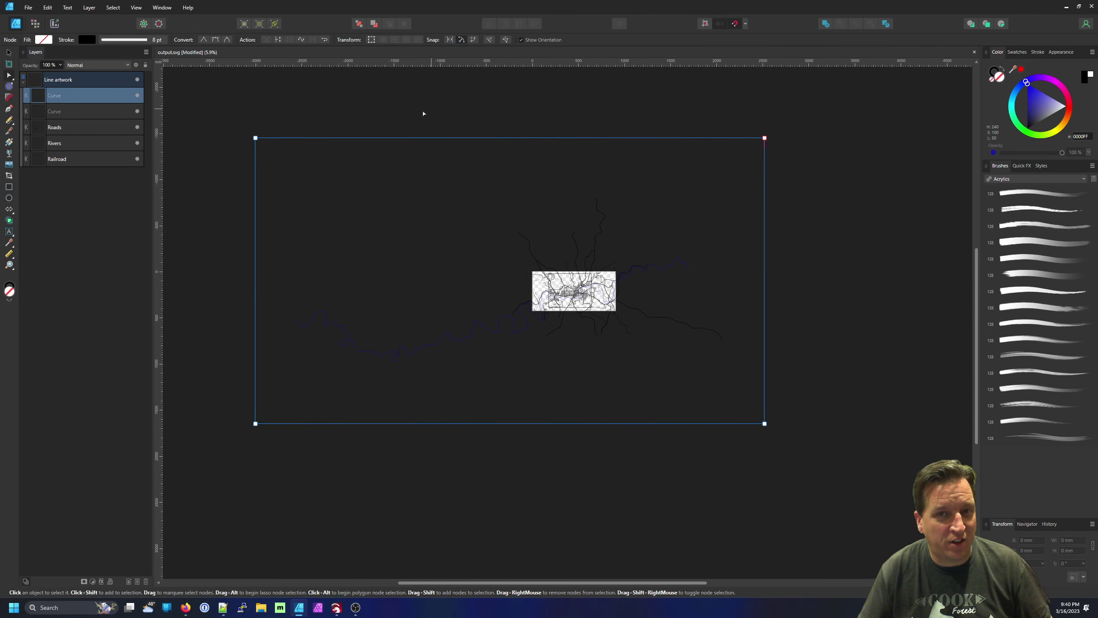
- Move the small crop rectangle above the large enclosing rectangle in the layer order
{"action": "left_click", "coordinate": [64, 112]}
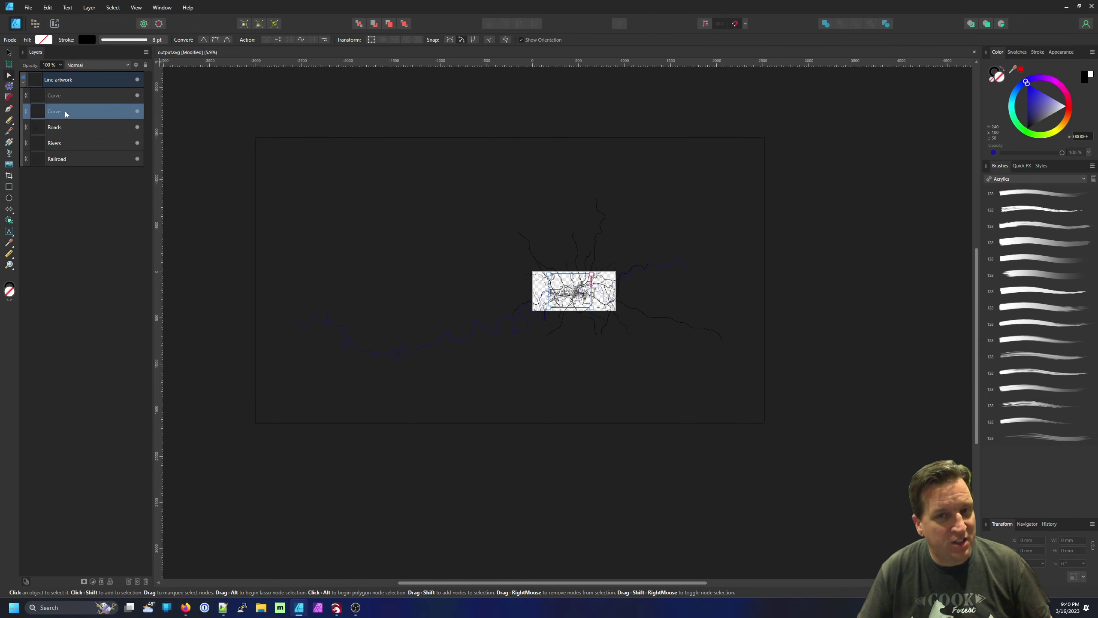
{"action": "left_click_drag", "start_coordinate": [66, 110], "coordinate": [66, 86]}
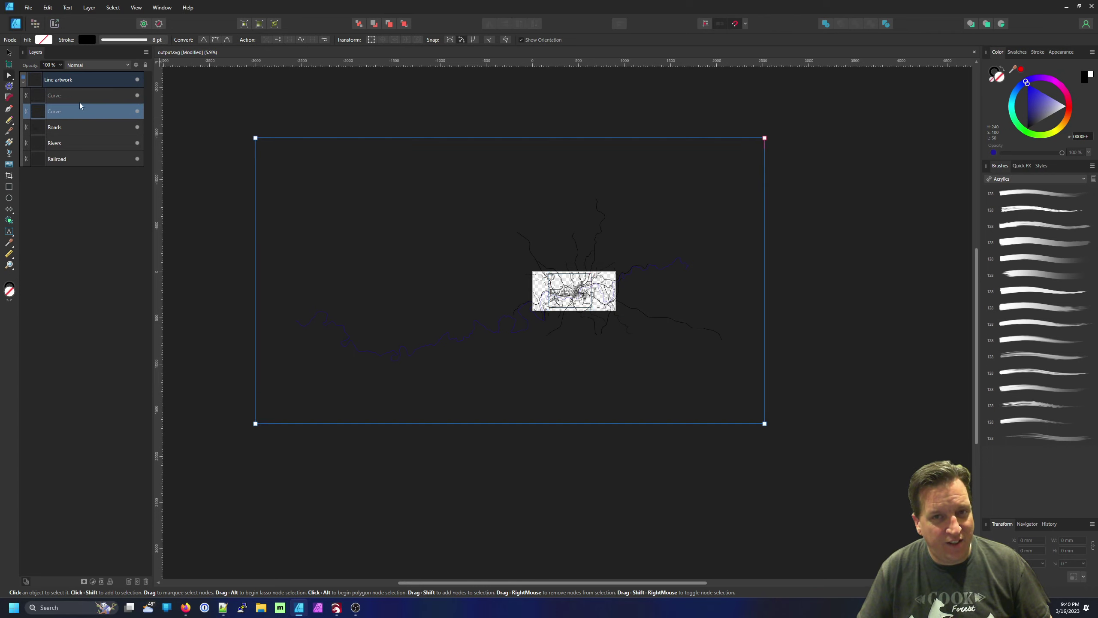
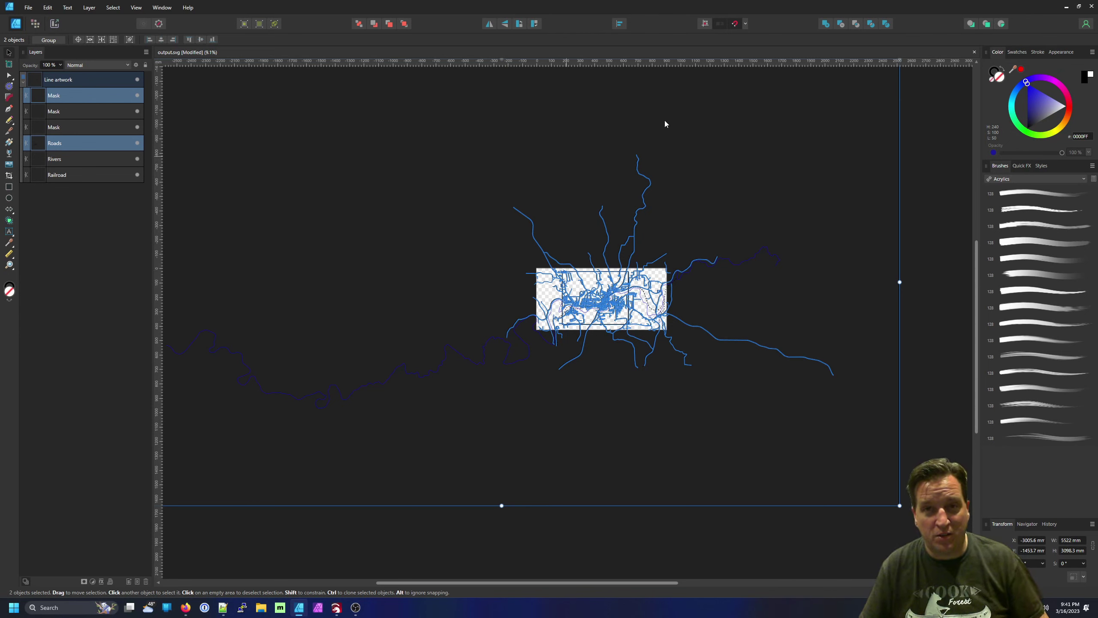
- Subtract one mask shape from the Roads layer and another from the Rivers layer
{"action": "left_click", "coordinate": [840, 26]}
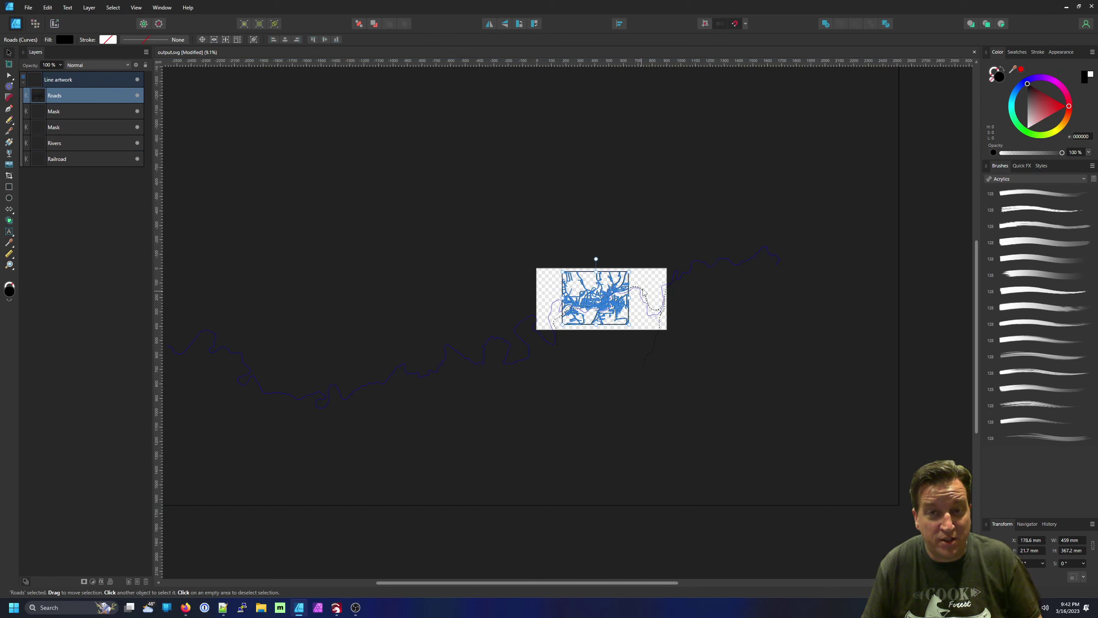
{"action": "left_click", "coordinate": [92, 112]}
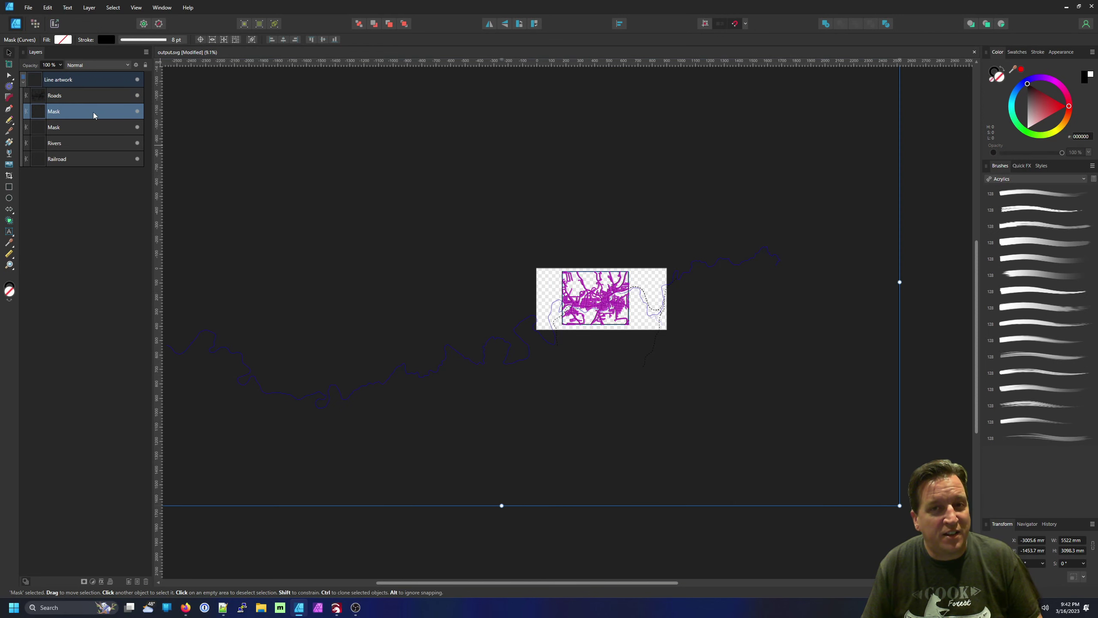
{"action": "left_click", "coordinate": [87, 143], "text": "ctrl"}
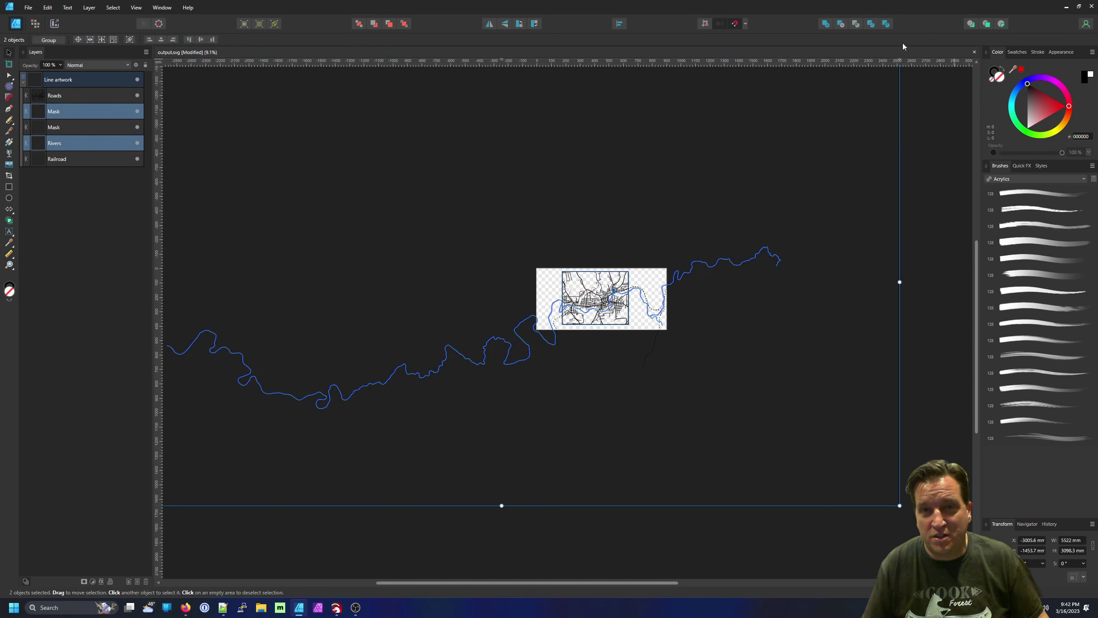
{"action": "left_click", "coordinate": [841, 23]}
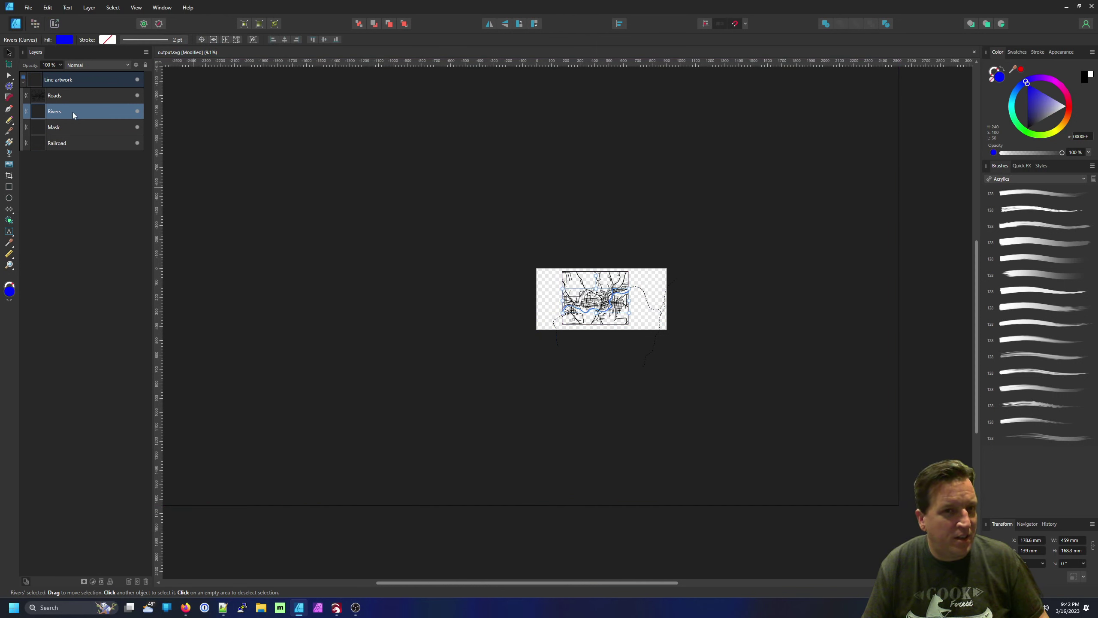
- Subtract the remaining mask shape from the Railroad layer and clear the selection
{"action": "left_click", "coordinate": [74, 127]}
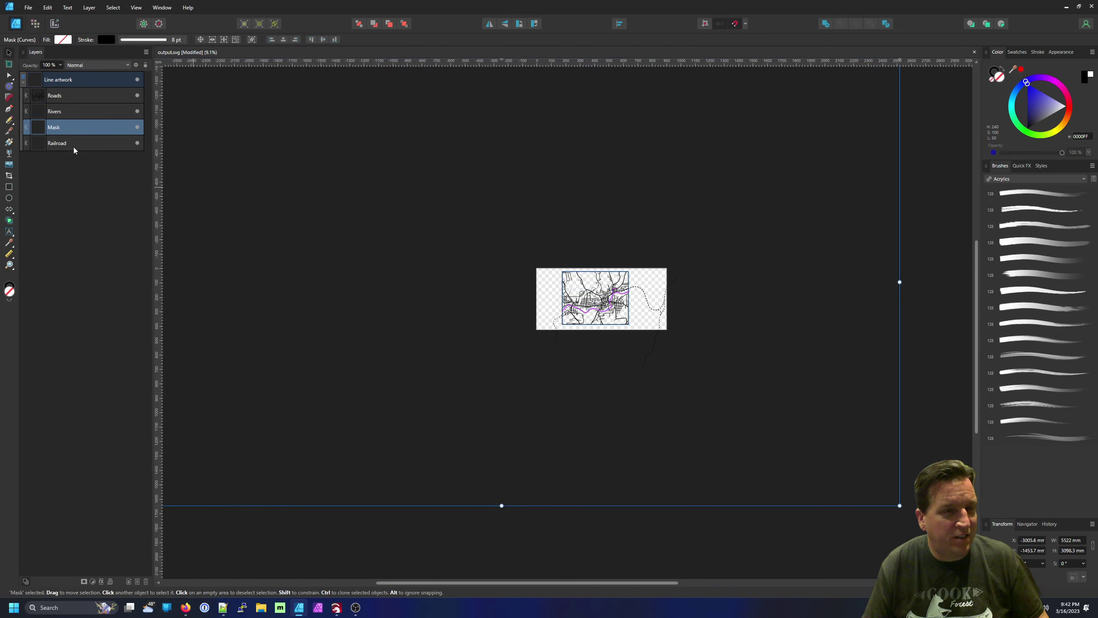
{"action": "left_click", "coordinate": [74, 147], "text": "shift"}
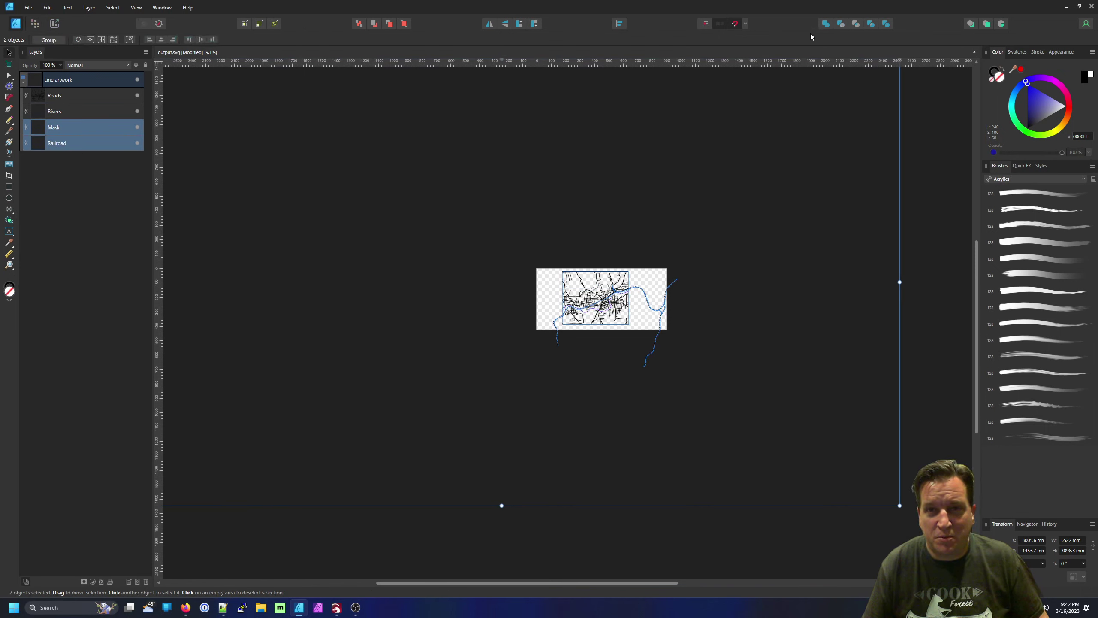
{"action": "left_click", "coordinate": [841, 24]}
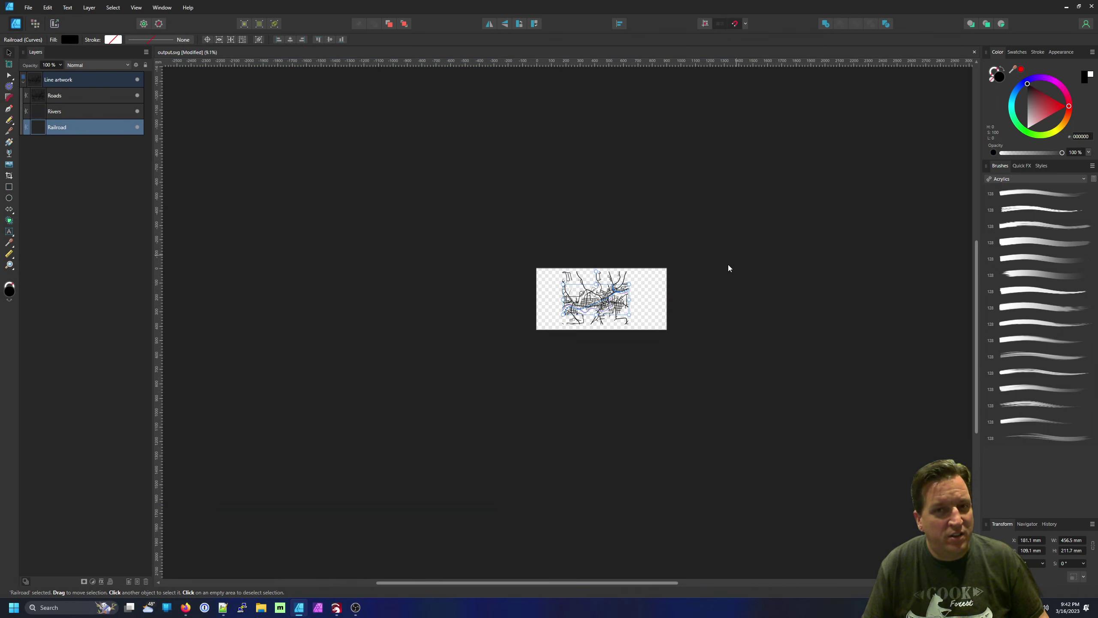
{"action": "scroll", "coordinate": [614, 295], "scroll_direction": "up", "scroll_amount": 8}
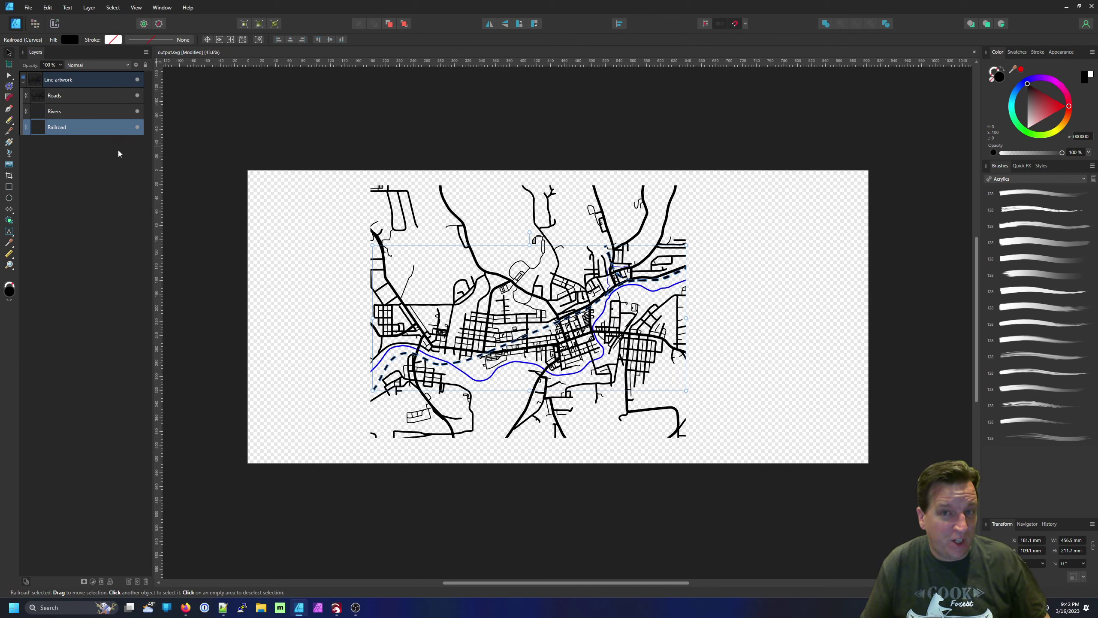
{"action": "left_click", "coordinate": [769, 276]}
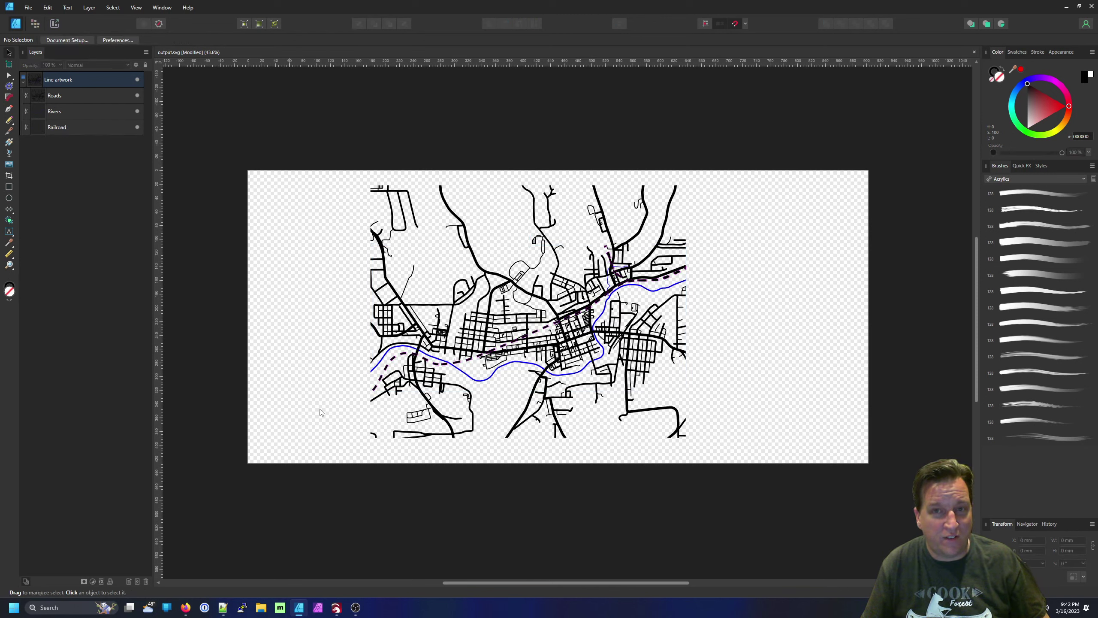
- Copy the cropped Roads, Rivers and Railroad layers and create a new document from the clipboard
{"action": "left_click", "coordinate": [99, 95]}
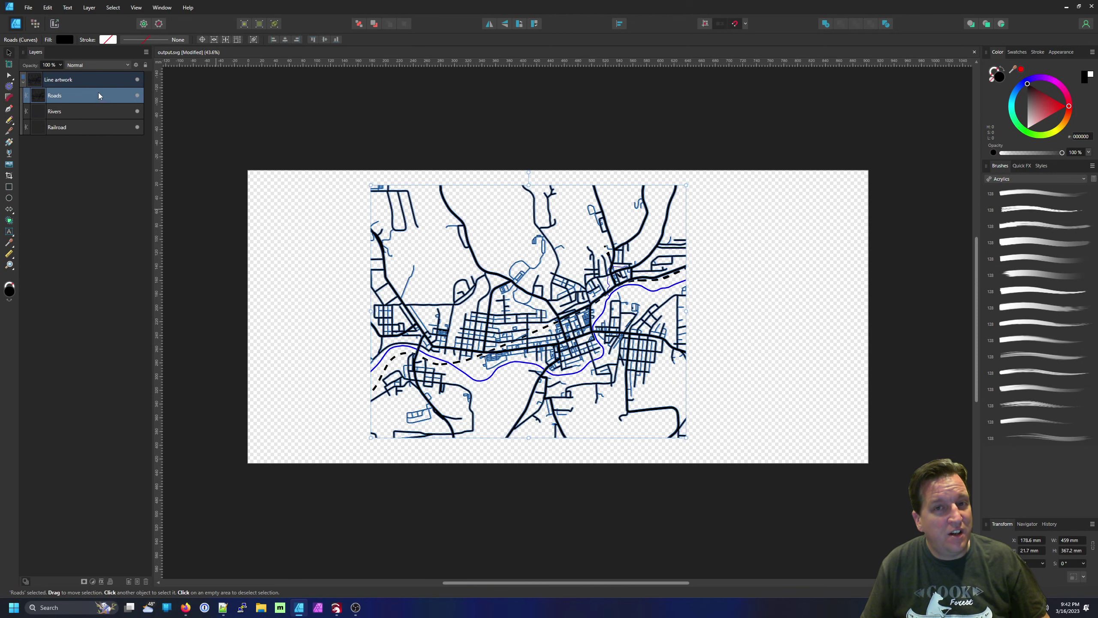
{"action": "left_click", "coordinate": [88, 125], "text": "shift"}
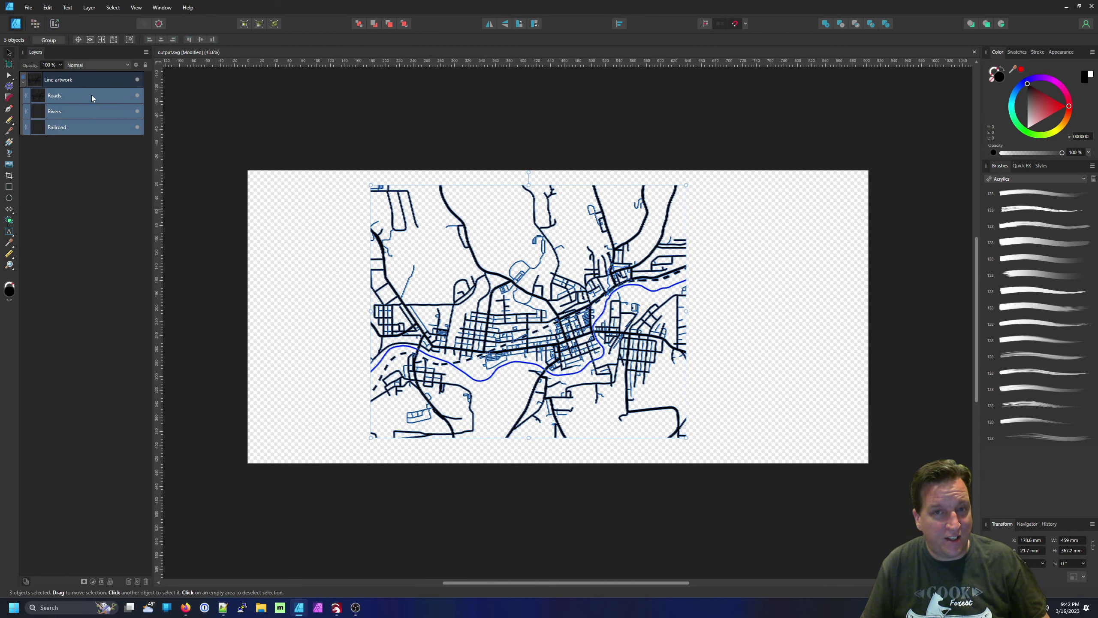
{"action": "left_click", "coordinate": [92, 98]}
{"action": "left_click", "coordinate": [89, 125], "text": "shift"}
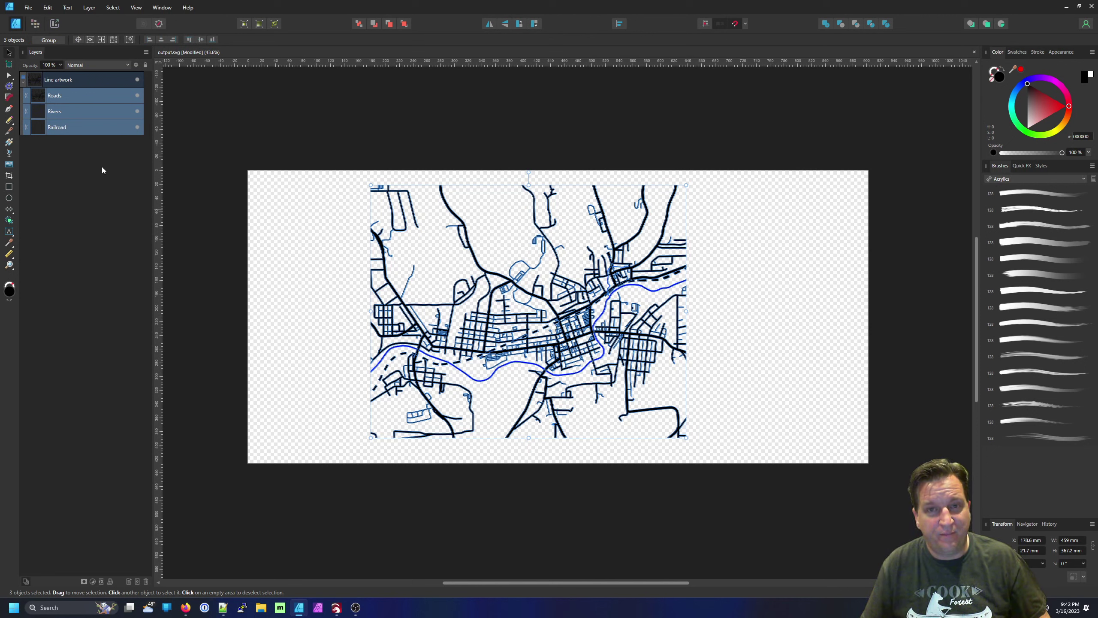
{"action": "left_click", "coordinate": [29, 7]}
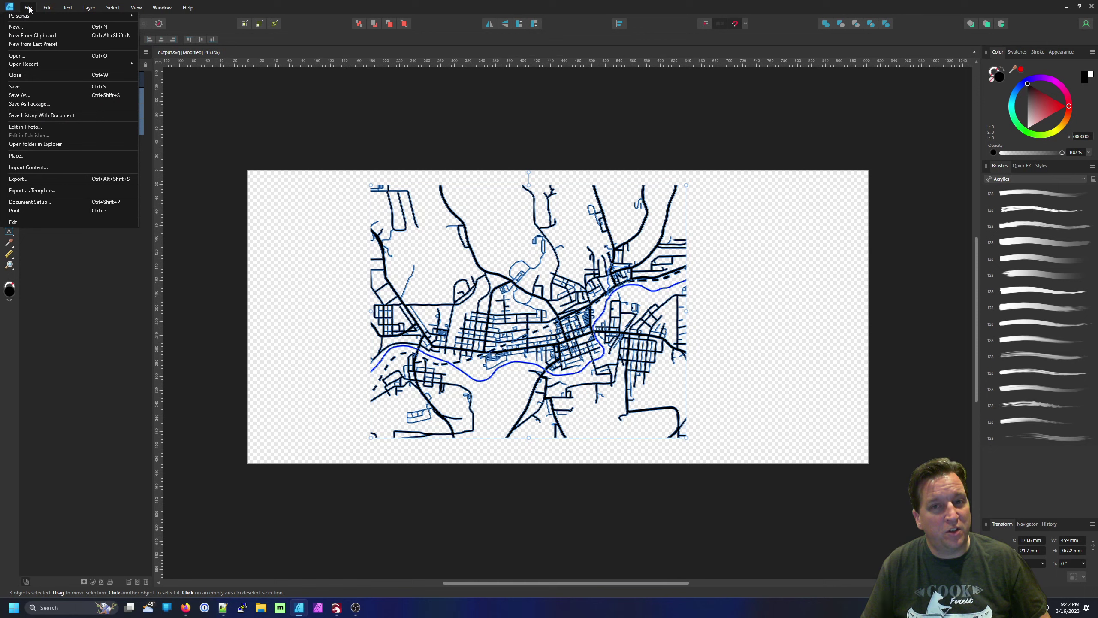
{"action": "left_click", "coordinate": [37, 38]}
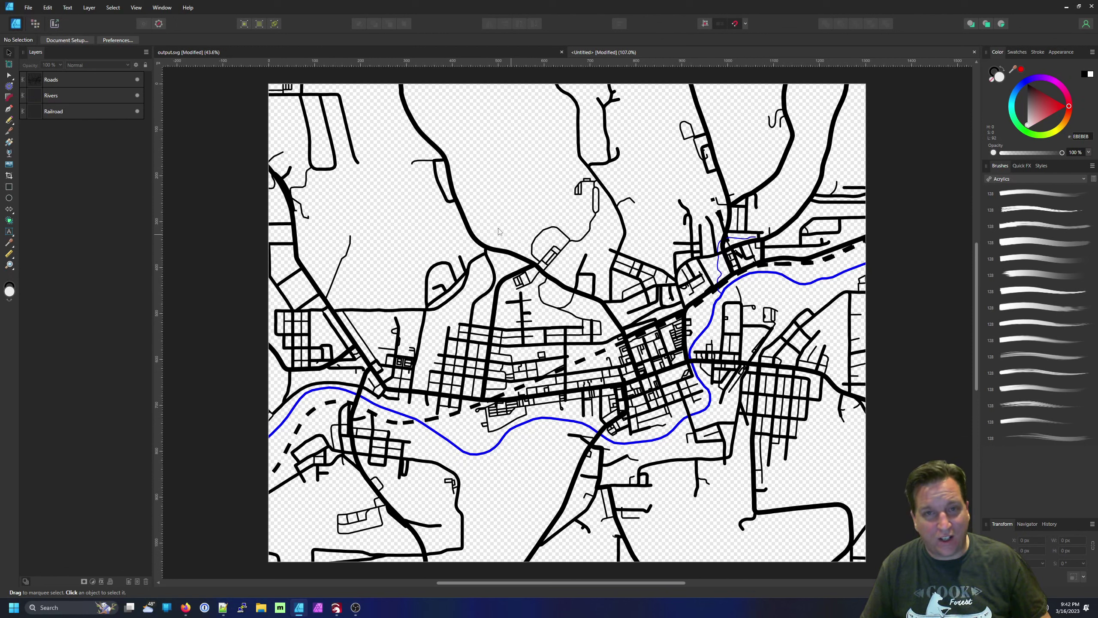
- Set the new document's ruler units to millimetres
{"action": "right_click", "coordinate": [154, 79]}
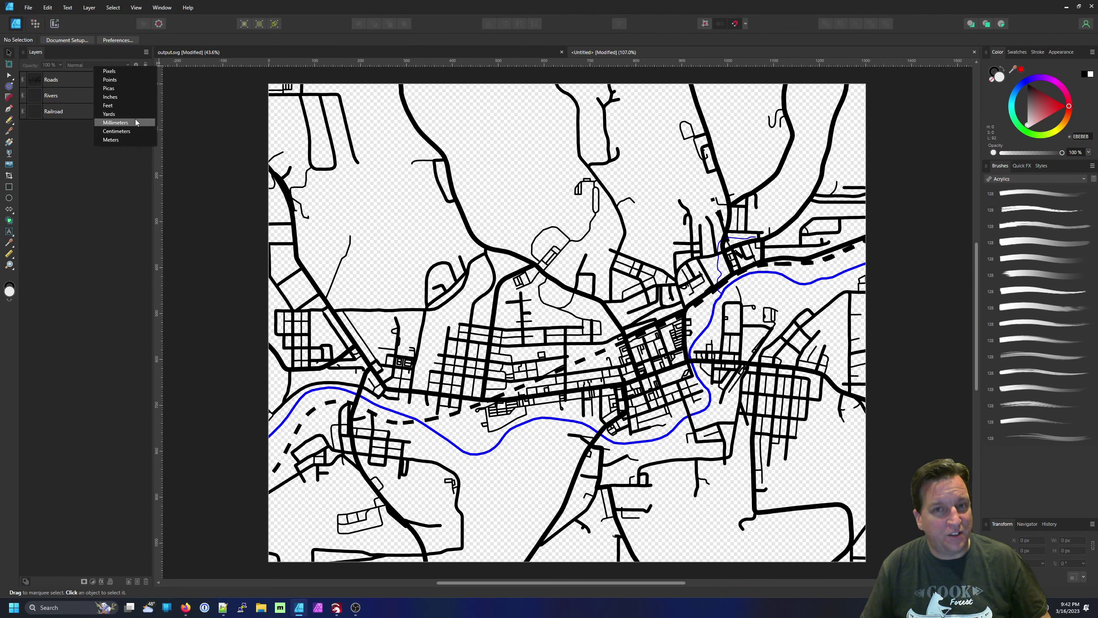
{"action": "left_click", "coordinate": [115, 123]}
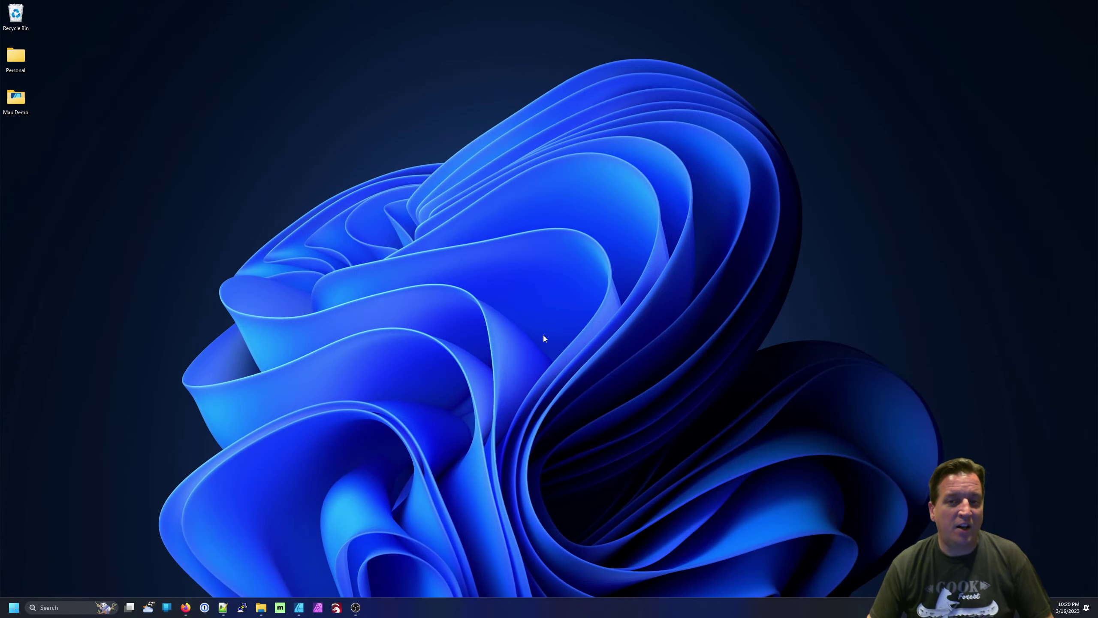
{"action": "mouse_move", "coordinate": [300, 610]}
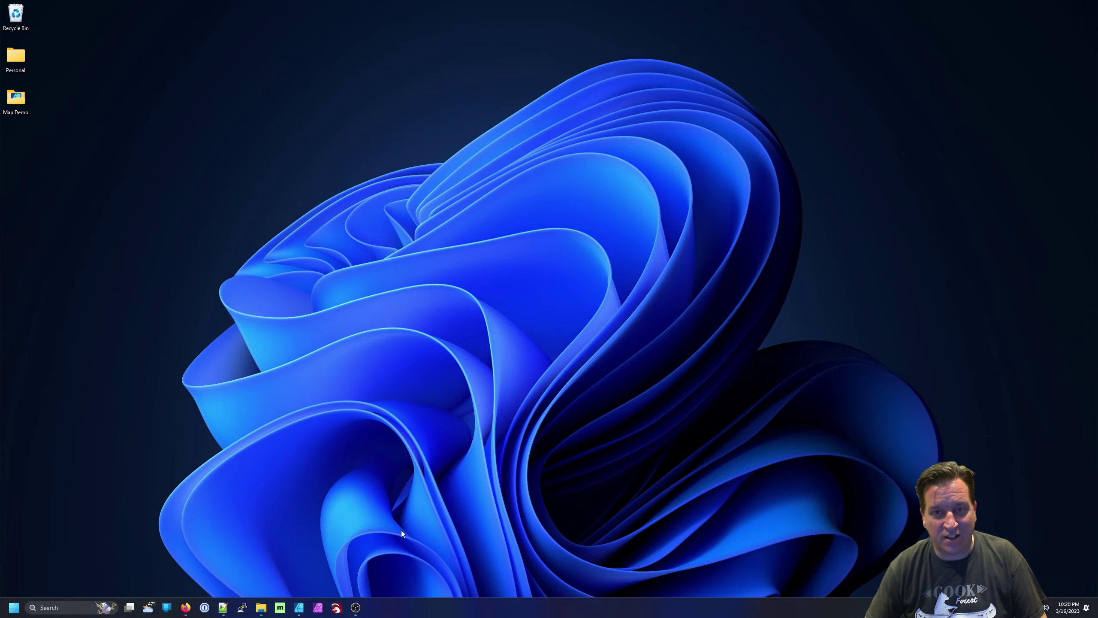
- Switch to Affinity Designer and move the Roads layer above the Rivers and Railroad layers
{"action": "left_click", "coordinate": [298, 607]}
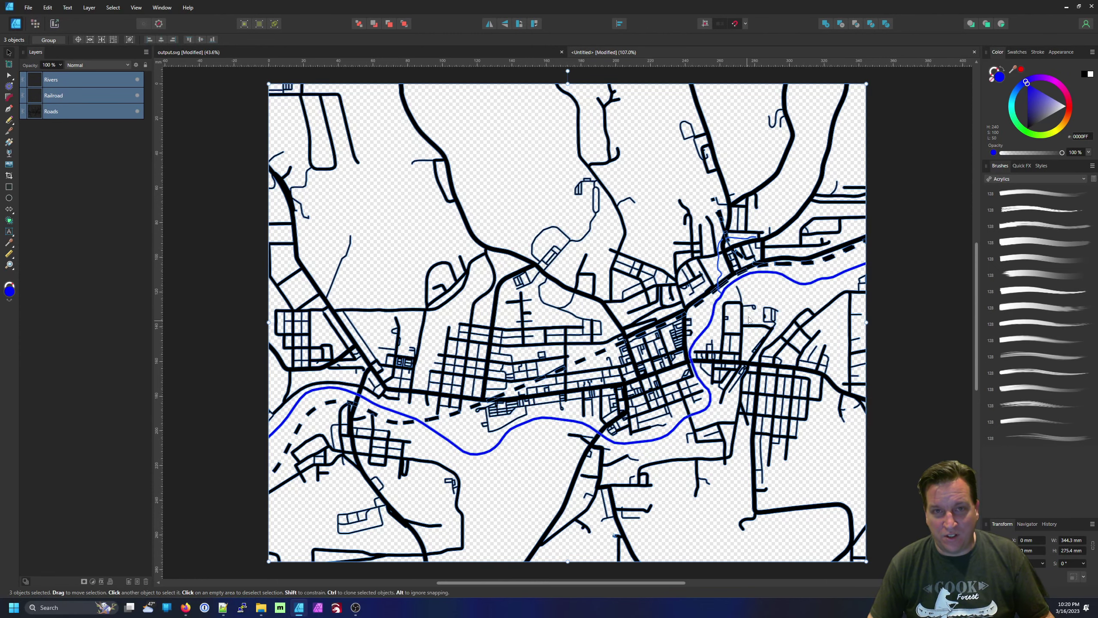
{"action": "scroll", "coordinate": [722, 350], "scroll_direction": "up", "scroll_amount": 1}
{"action": "scroll", "coordinate": [714, 359], "scroll_direction": "down", "scroll_amount": 2}
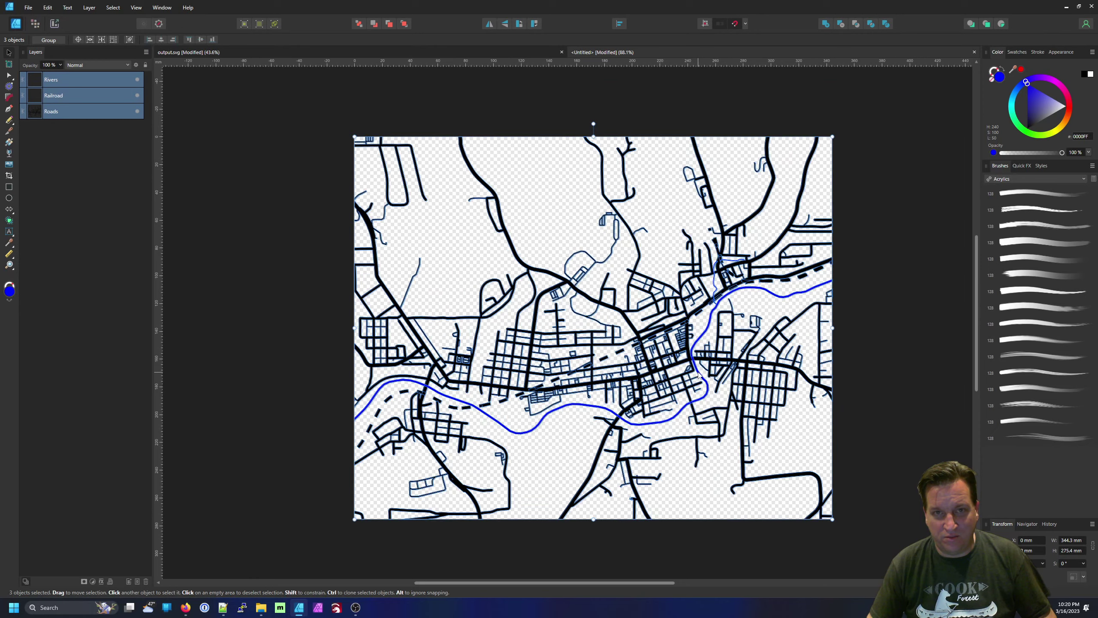
{"action": "scroll", "coordinate": [698, 369], "scroll_direction": "up", "scroll_amount": 5}
{"action": "scroll", "coordinate": [698, 370], "scroll_direction": "up", "scroll_amount": 4}
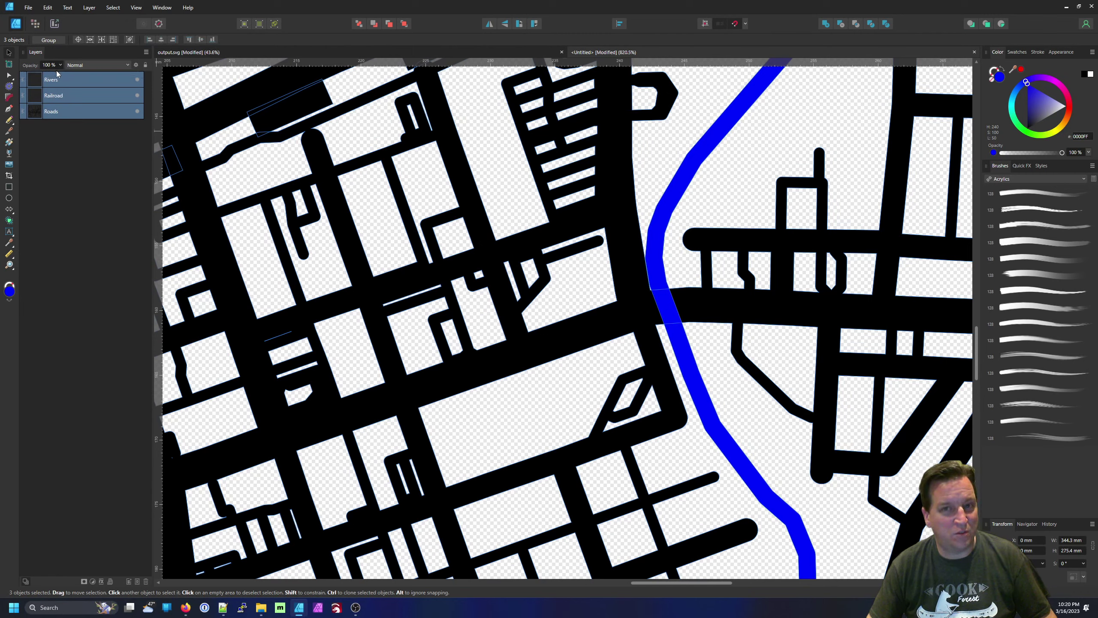
{"action": "left_click_drag", "start_coordinate": [57, 80], "coordinate": [87, 130]}
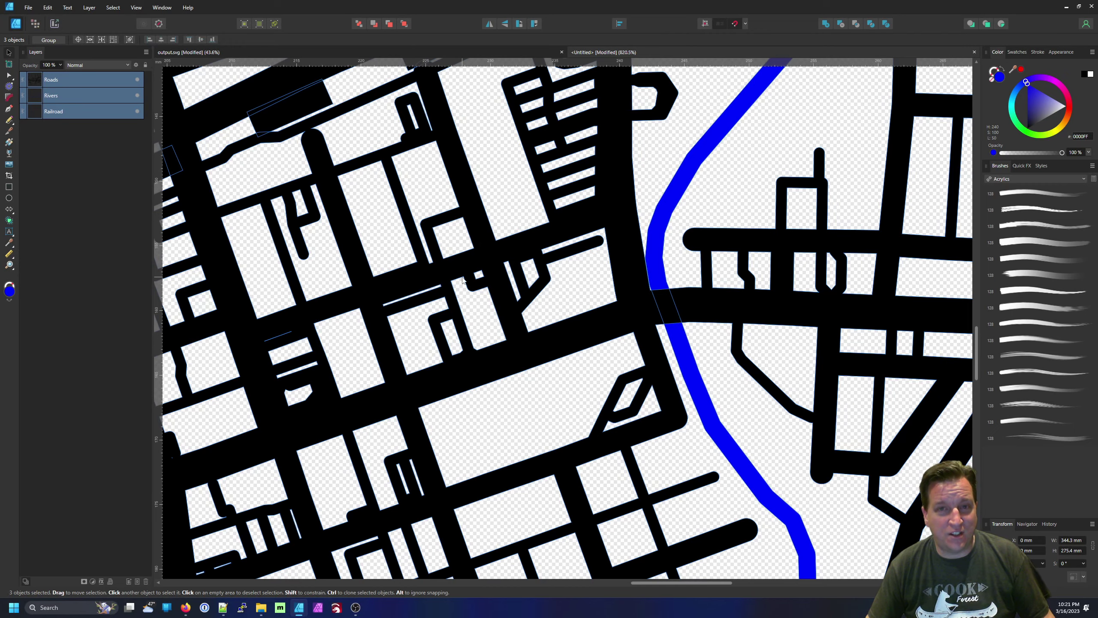
- Duplicate the Roads layer and subtract the copy from the Rivers layer
{"action": "scroll", "coordinate": [318, 176], "scroll_direction": "up", "scroll_amount": 1}
{"action": "left_click_drag", "start_coordinate": [318, 176], "coordinate": [510, 309]}
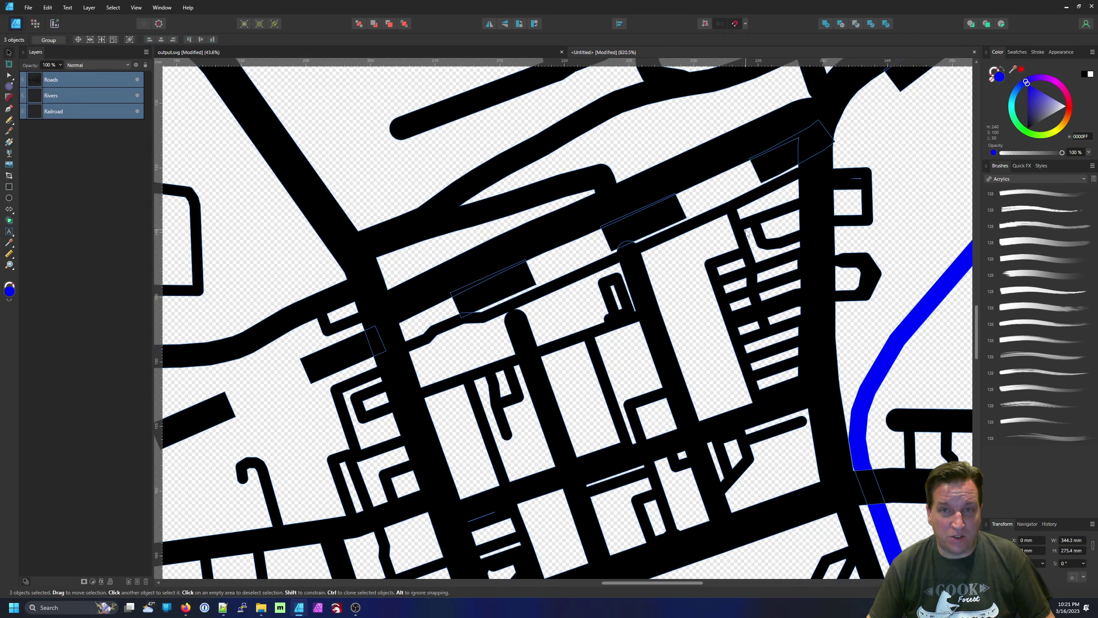
{"action": "scroll", "coordinate": [670, 270], "scroll_direction": "right", "scroll_amount": 3}
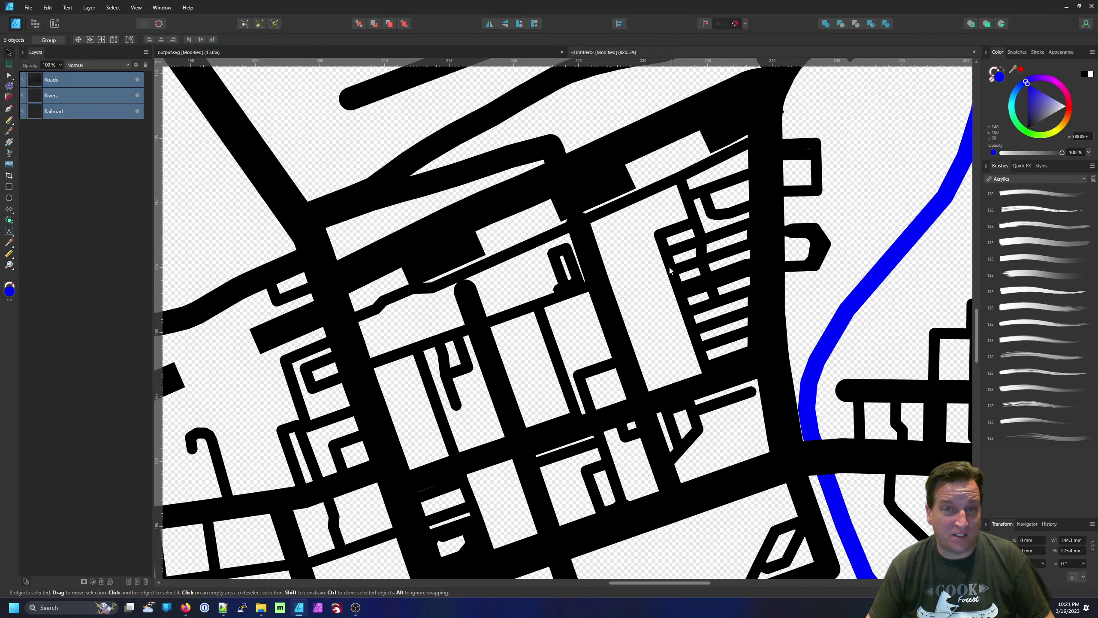
{"action": "left_click_drag", "start_coordinate": [670, 271], "coordinate": [478, 166]}
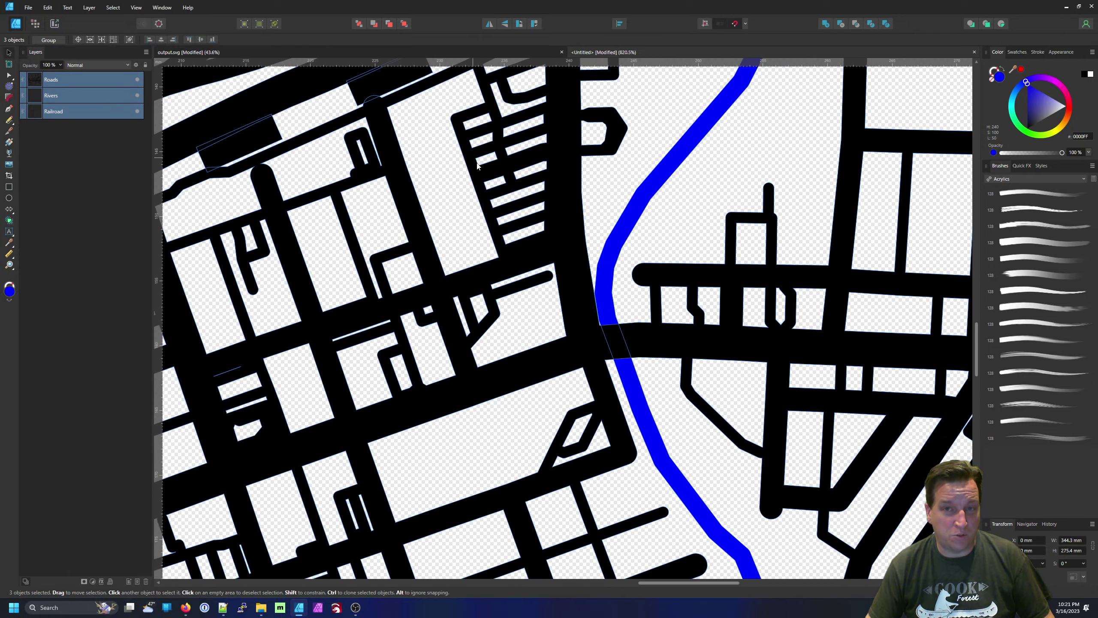
{"action": "scroll", "coordinate": [537, 303], "scroll_direction": "down", "scroll_amount": 1}
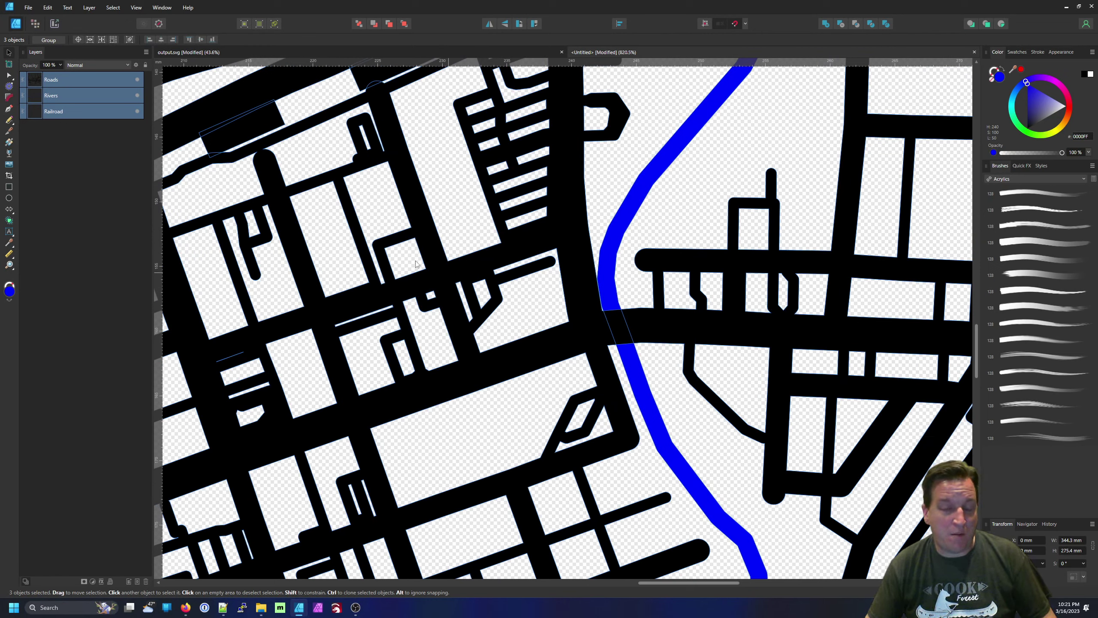
{"action": "left_click", "coordinate": [70, 81]}
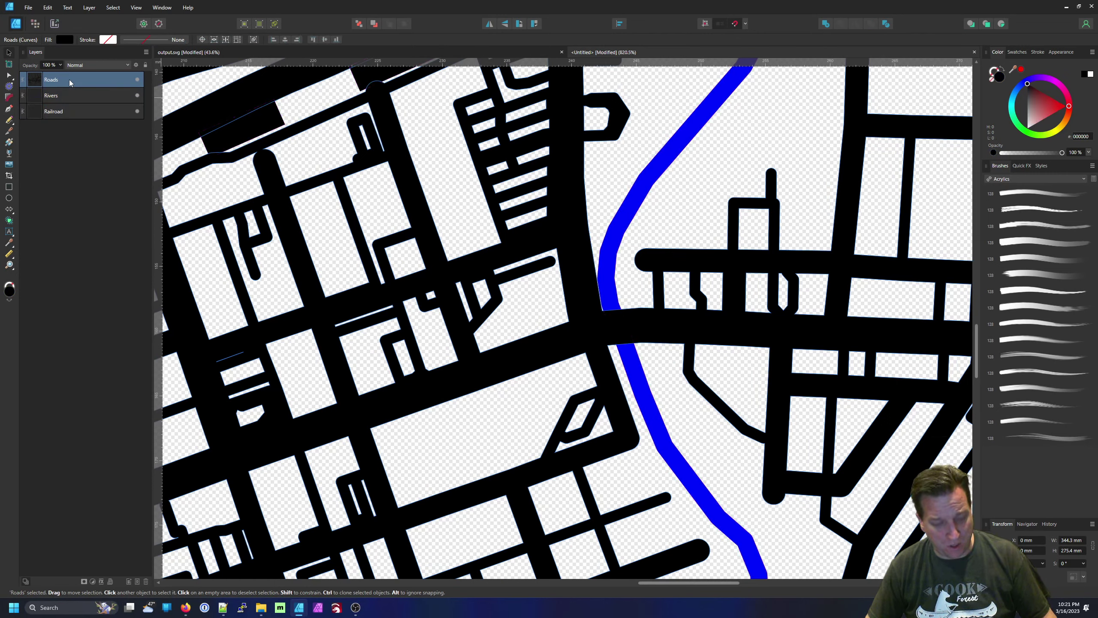
{"action": "key", "text": "ctrl+j"}
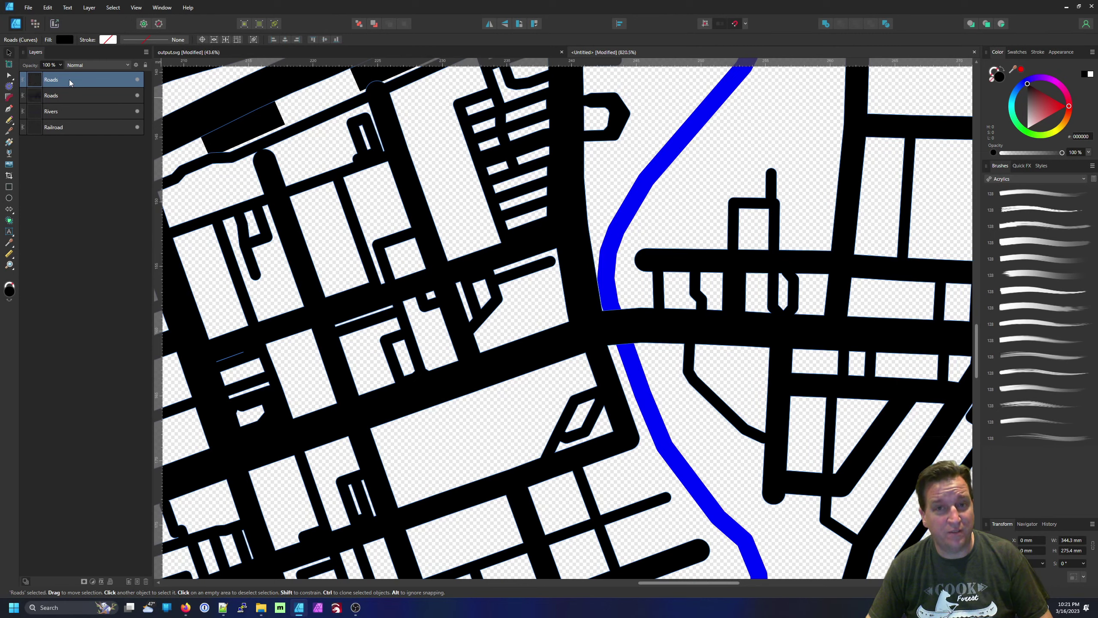
{"action": "left_click", "coordinate": [84, 96]}
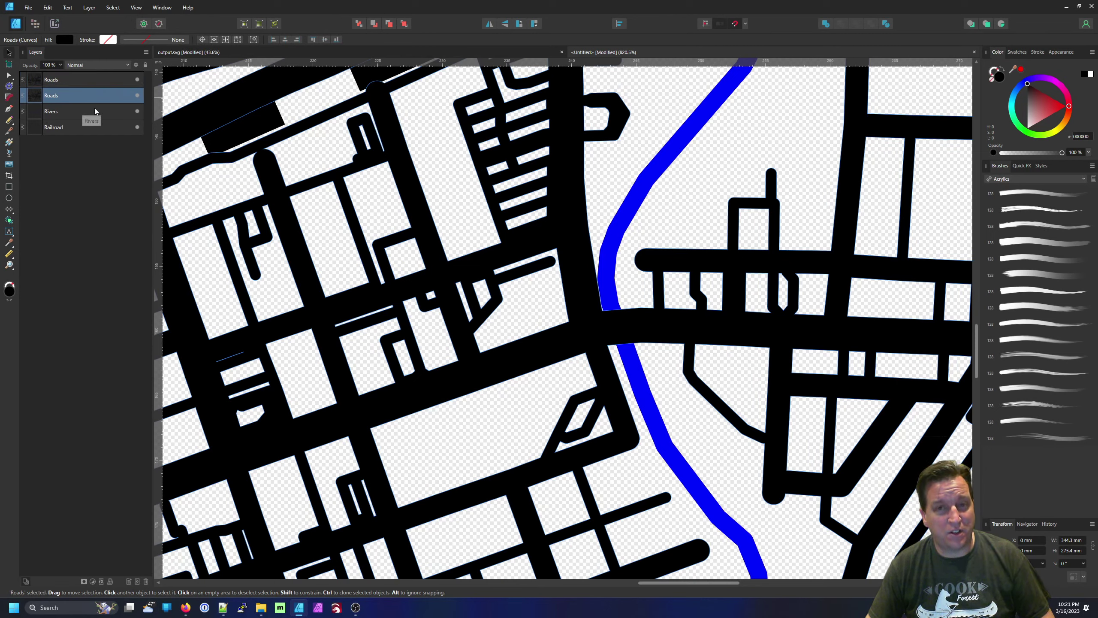
{"action": "left_click", "coordinate": [95, 111], "text": "shift"}
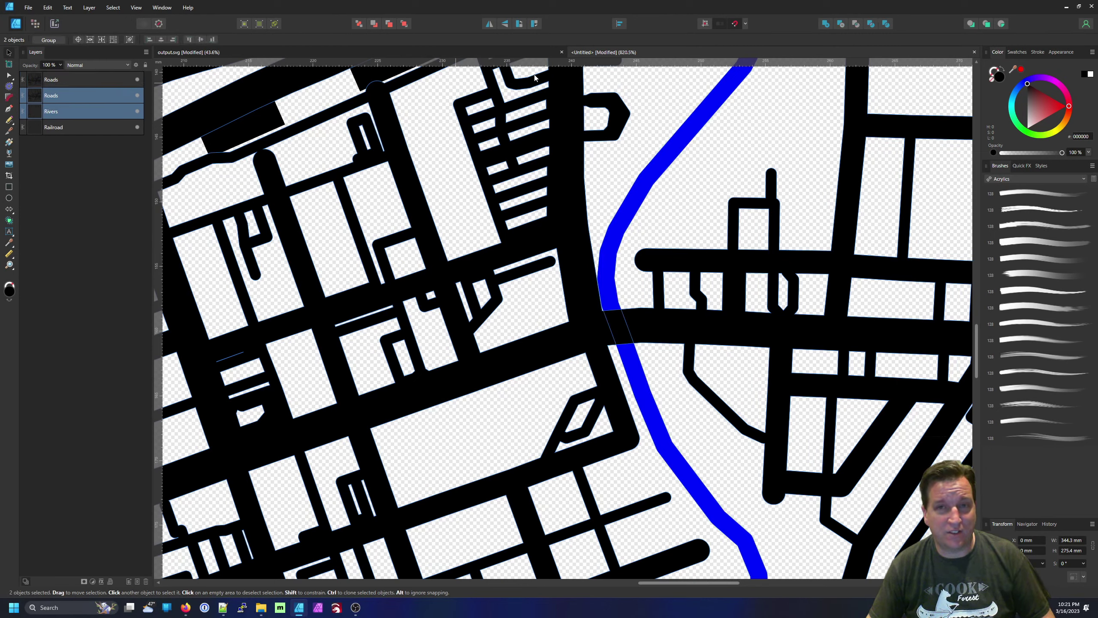
{"action": "left_click", "coordinate": [841, 26]}
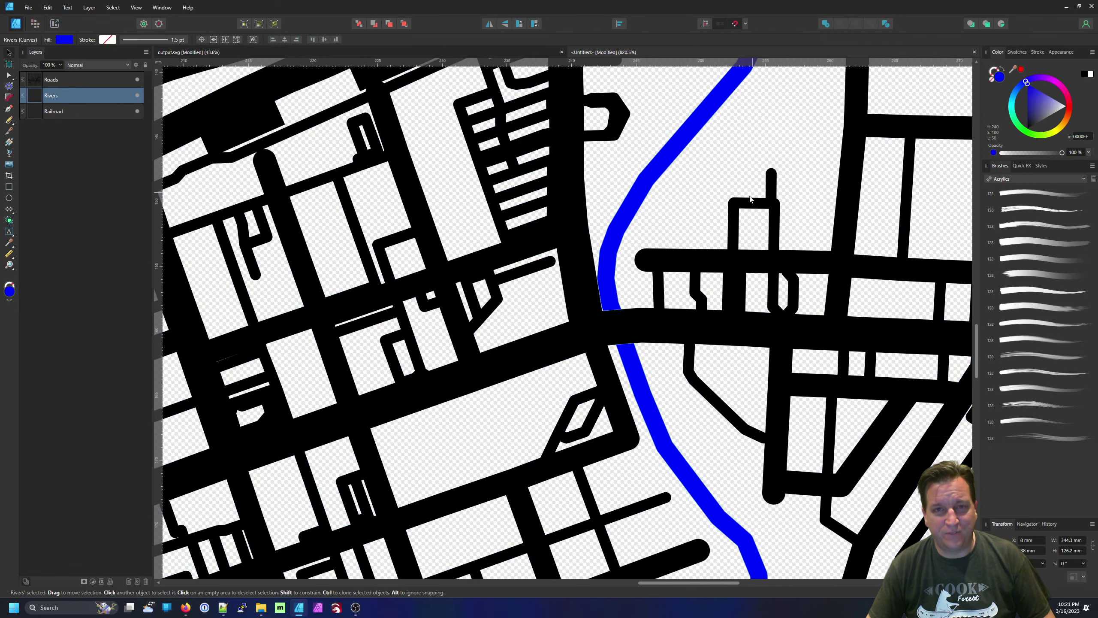
- Toggle the visibility of the Rivers, Railroad and Roads layers to check the cut where the road crosses the river
{"action": "left_click", "coordinate": [137, 95]}
{"action": "left_click", "coordinate": [137, 95]}
{"action": "left_click", "coordinate": [137, 111]}
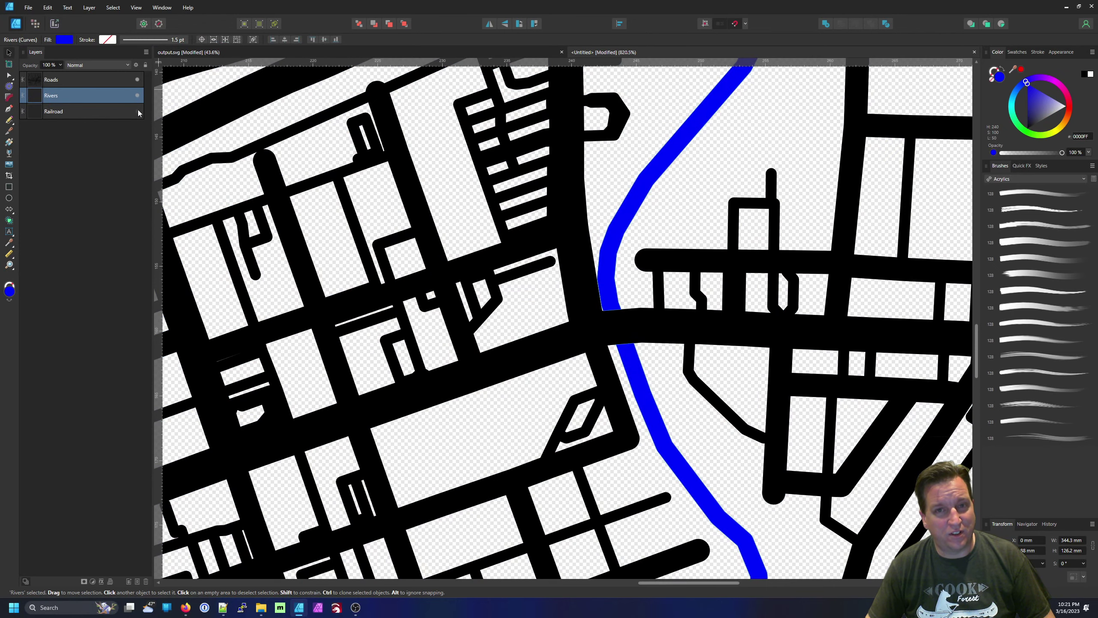
{"action": "left_click", "coordinate": [137, 111]}
{"action": "left_click", "coordinate": [137, 82]}
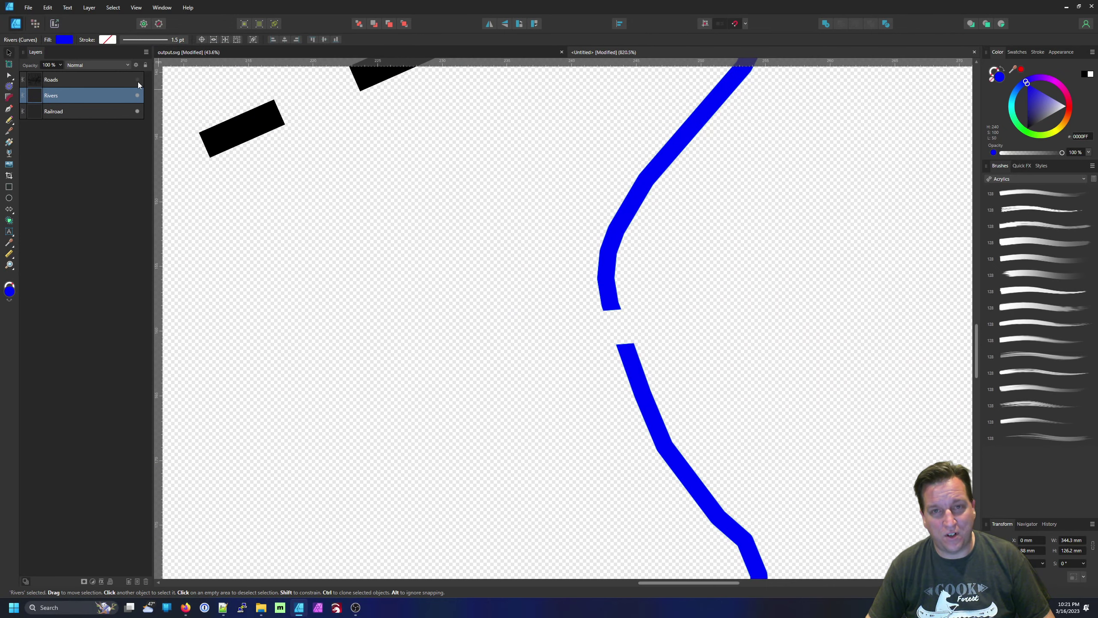
{"action": "left_click", "coordinate": [138, 82]}
{"action": "left_click", "coordinate": [138, 82]}
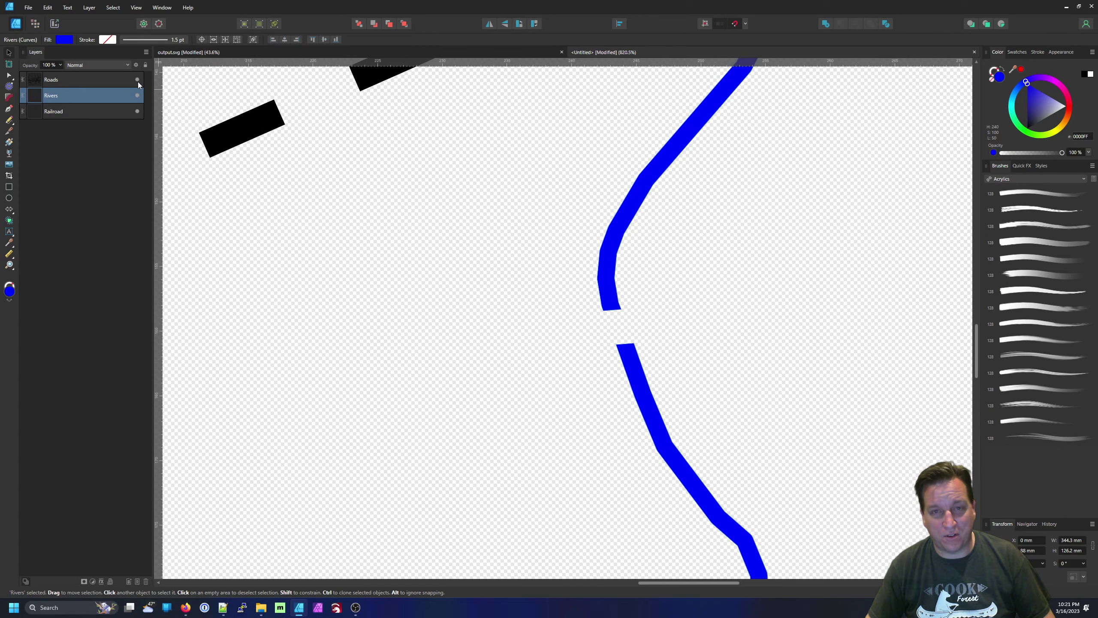
{"action": "left_click", "coordinate": [138, 82]}
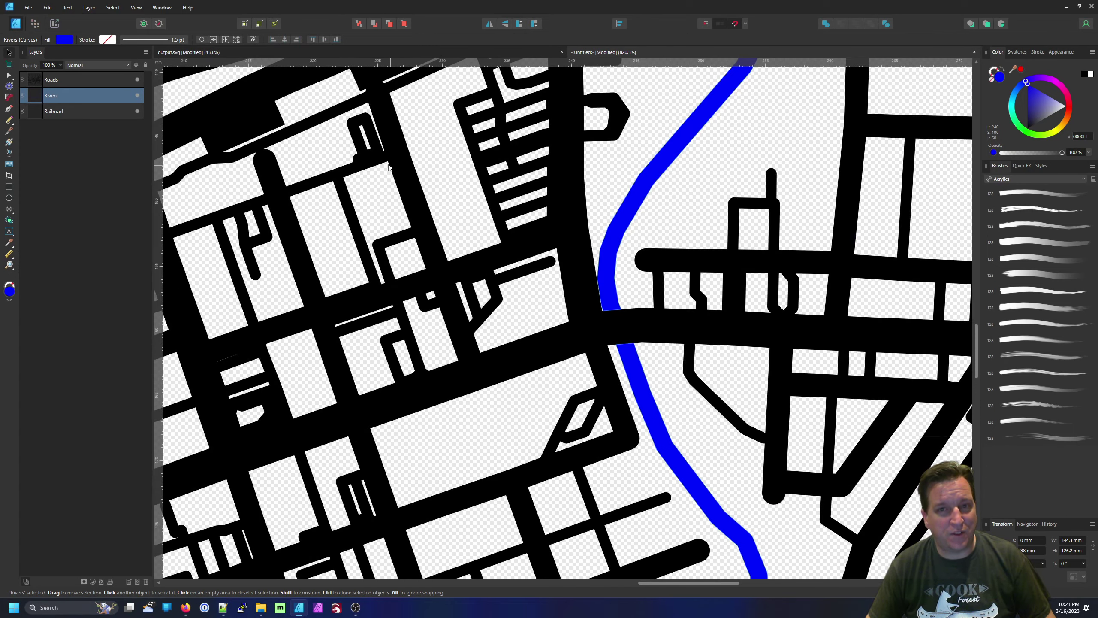
- Combine the Railroad and Roads layers into one shape with the Add operation and rename it Roads
{"action": "scroll", "coordinate": [376, 161], "scroll_direction": "down", "scroll_amount": 5}
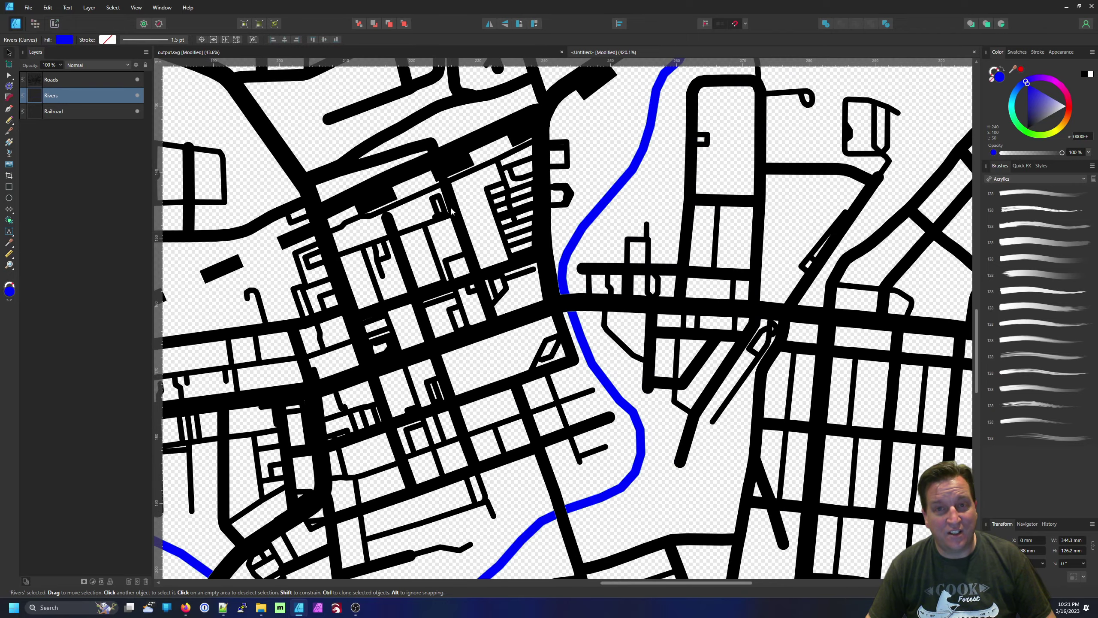
{"action": "left_click_drag", "start_coordinate": [452, 211], "coordinate": [566, 276]}
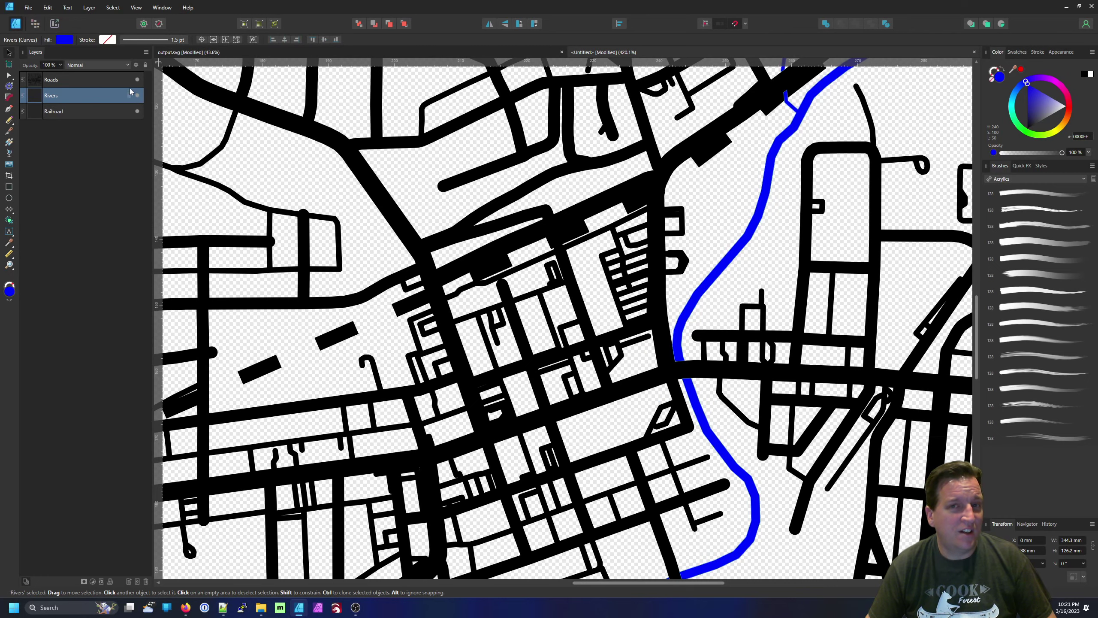
{"action": "left_click", "coordinate": [94, 111]}
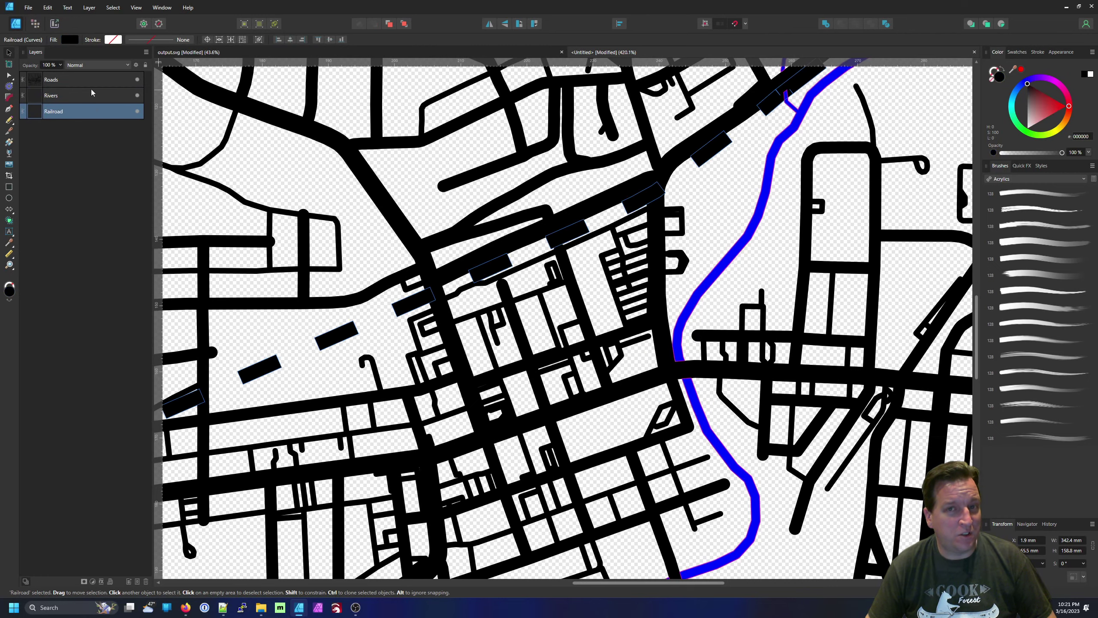
{"action": "left_click", "coordinate": [86, 81], "text": "ctrl"}
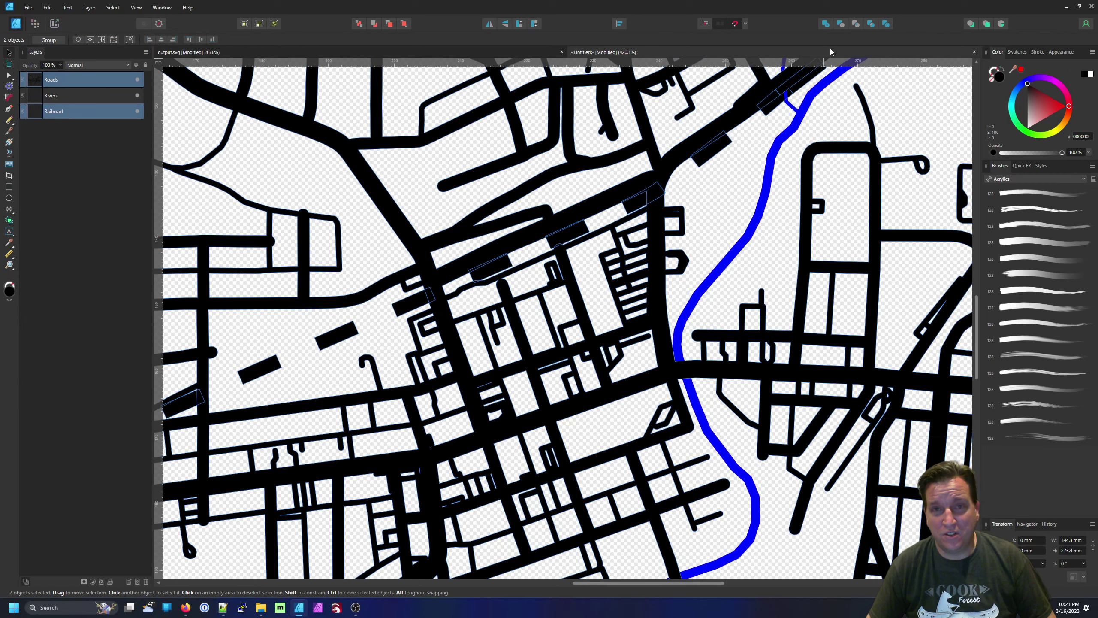
{"action": "left_click", "coordinate": [826, 25]}
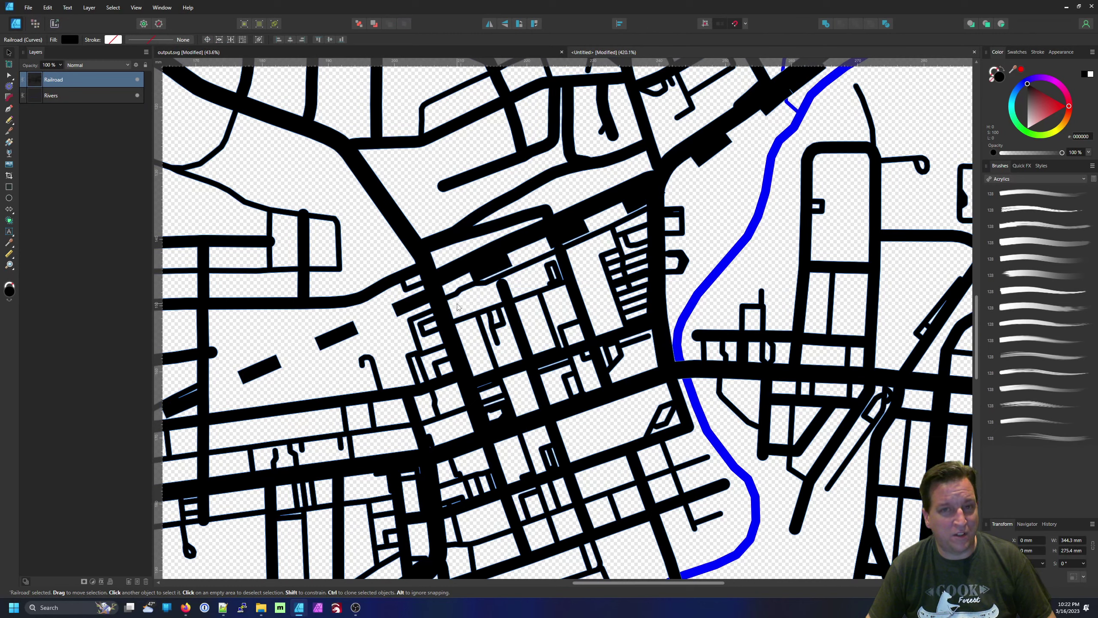
{"action": "double_click", "coordinate": [72, 81]}
{"action": "type", "text": "Ro"}
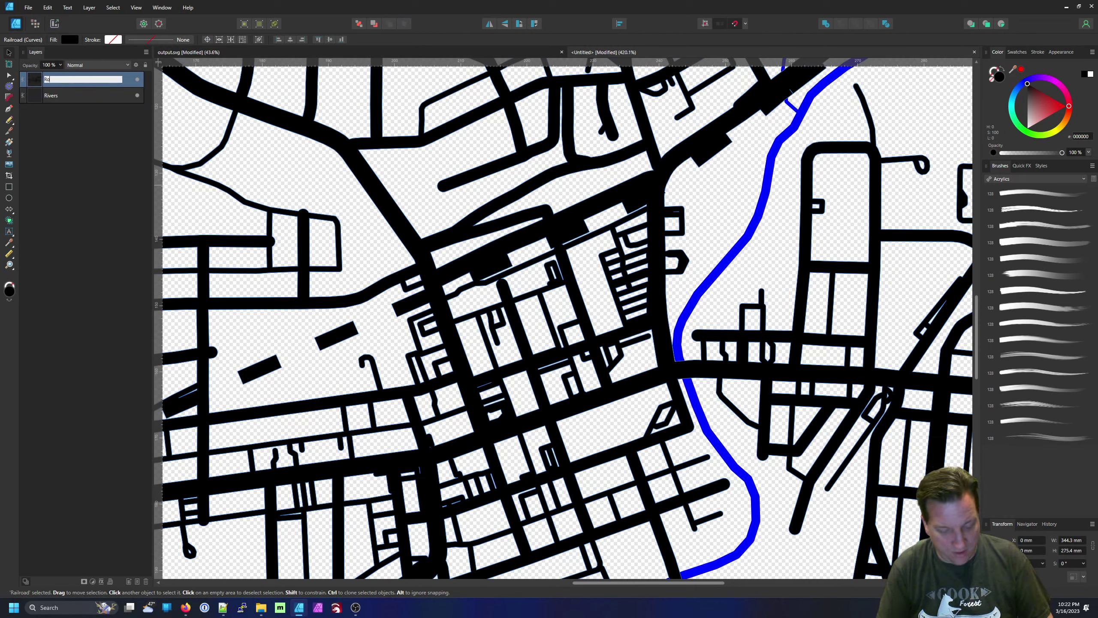
{"action": "key", "text": "Return"}
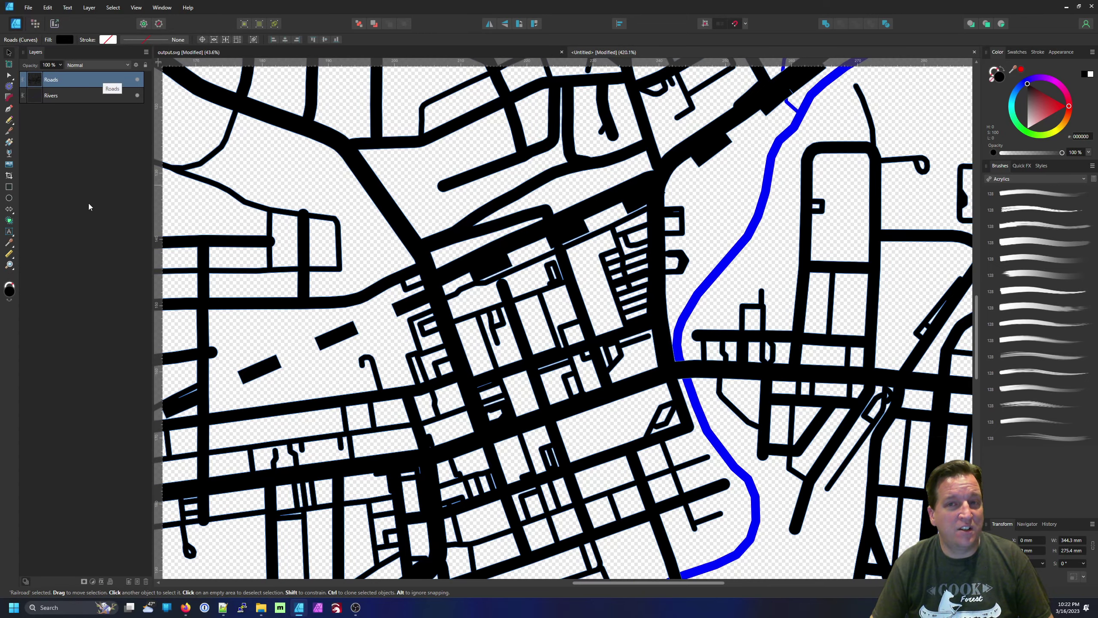
- Add the art text "Punxatawney, PA" near the lower edge of the map
{"action": "scroll", "coordinate": [431, 293], "scroll_direction": "down", "scroll_amount": 6}
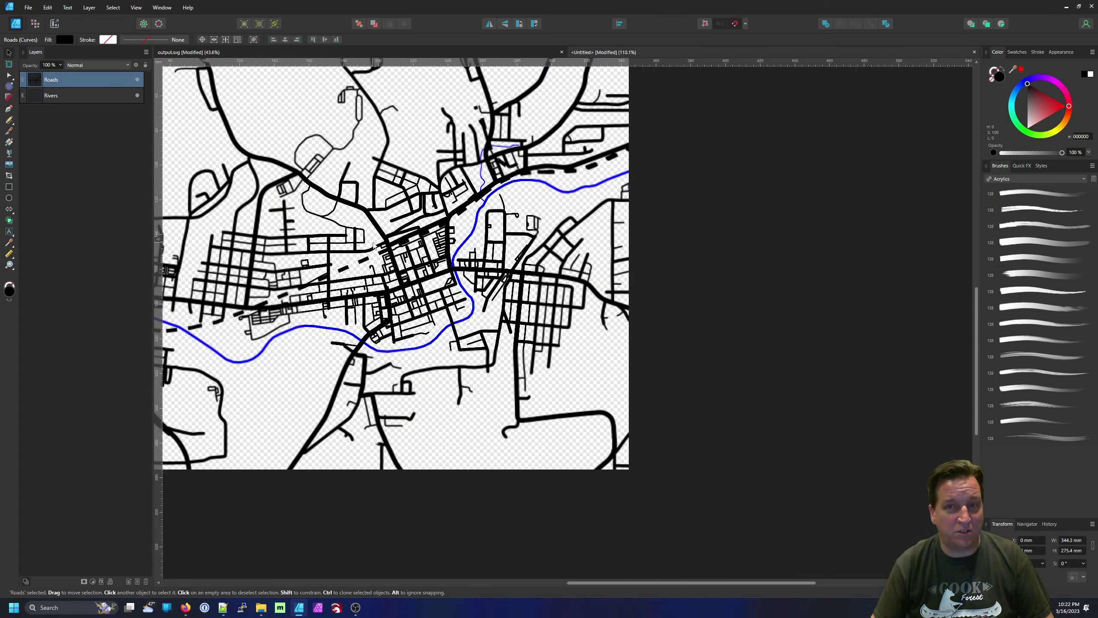
{"action": "scroll", "coordinate": [448, 268], "scroll_direction": "left", "scroll_amount": 5}
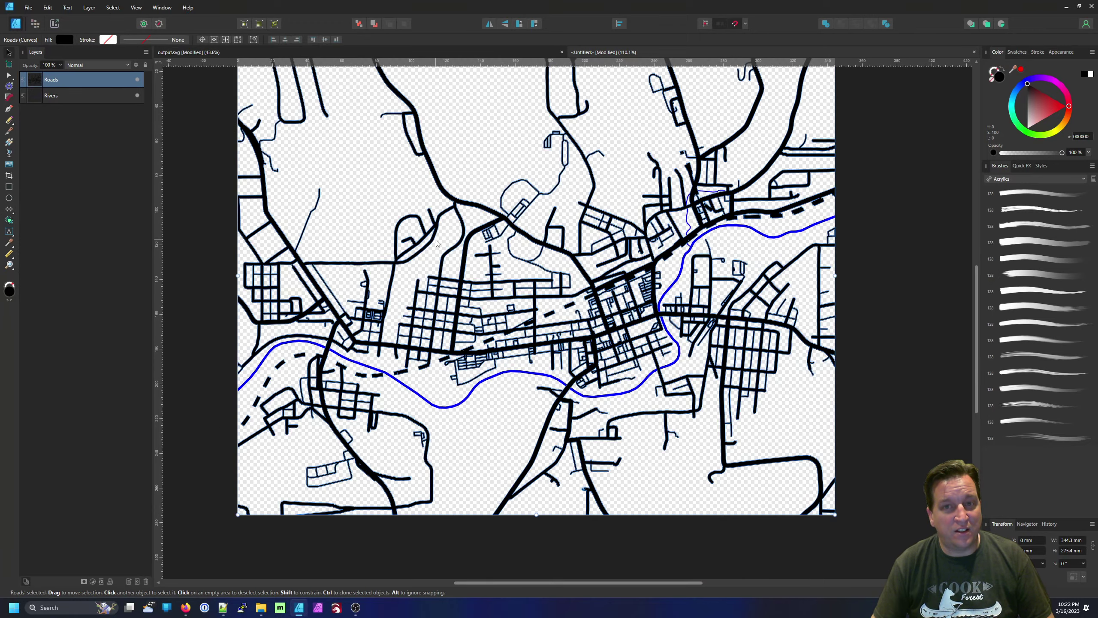
{"action": "left_click_drag", "start_coordinate": [448, 268], "coordinate": [475, 281]}
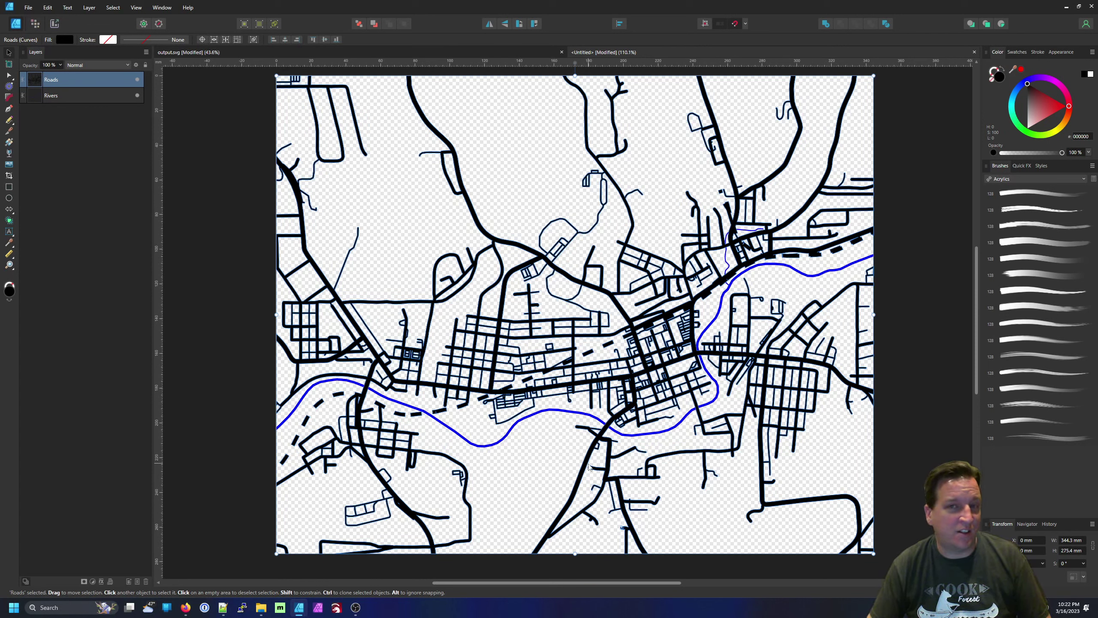
{"action": "left_click", "coordinate": [9, 233]}
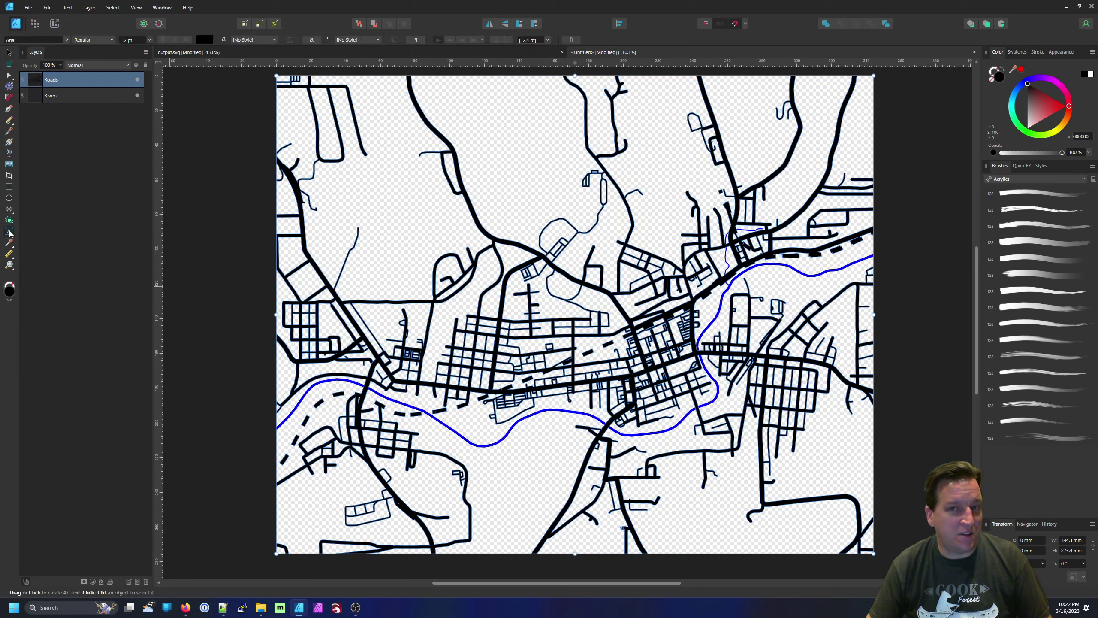
{"action": "left_click", "coordinate": [453, 517]}
{"action": "key", "text": "Escape"}
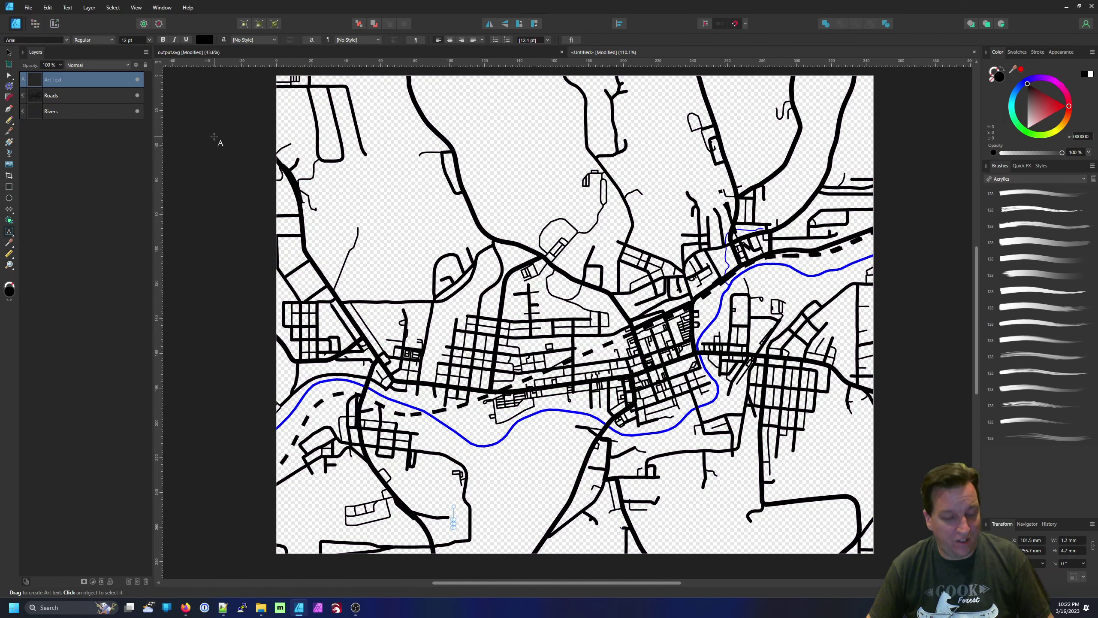
{"action": "type", "text": "P"}
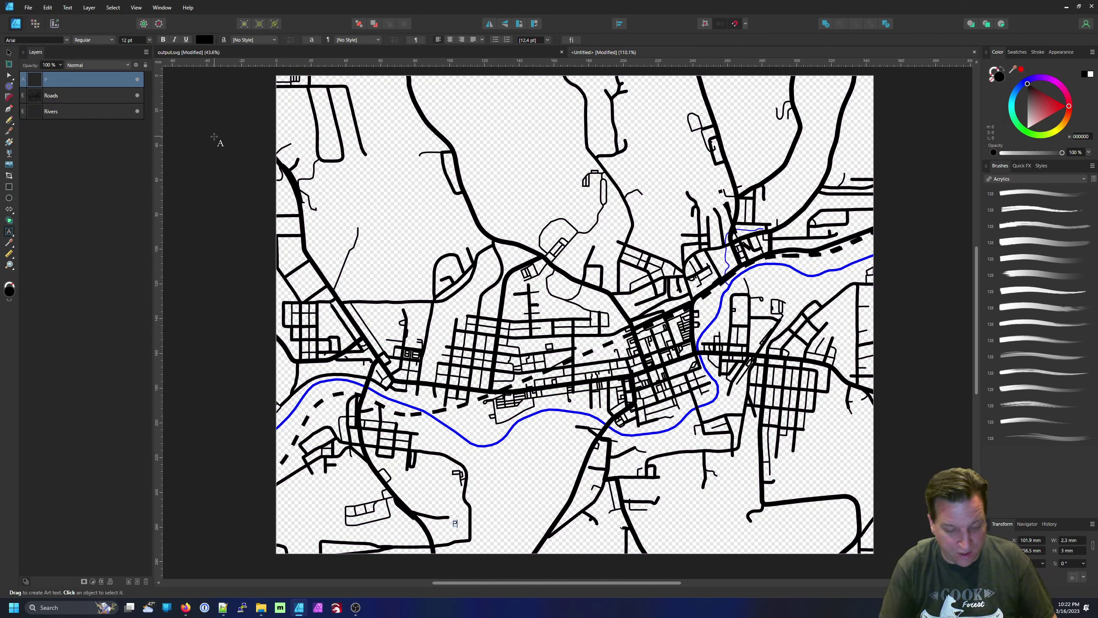
{"action": "type", "text": "unxat"}
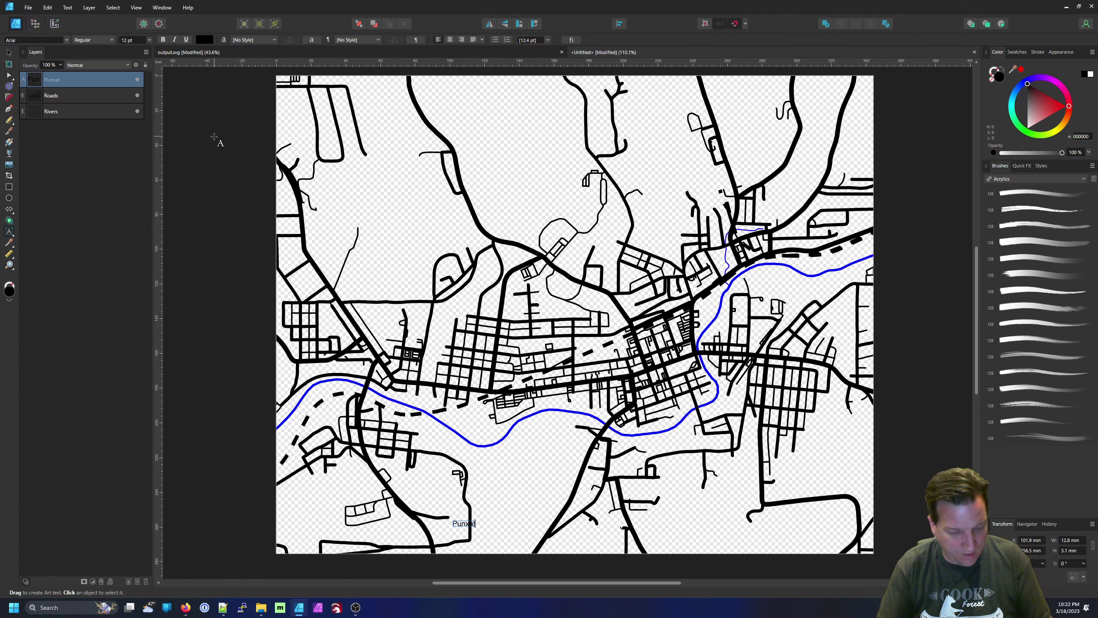
{"action": "type", "text": "awney, PA"}
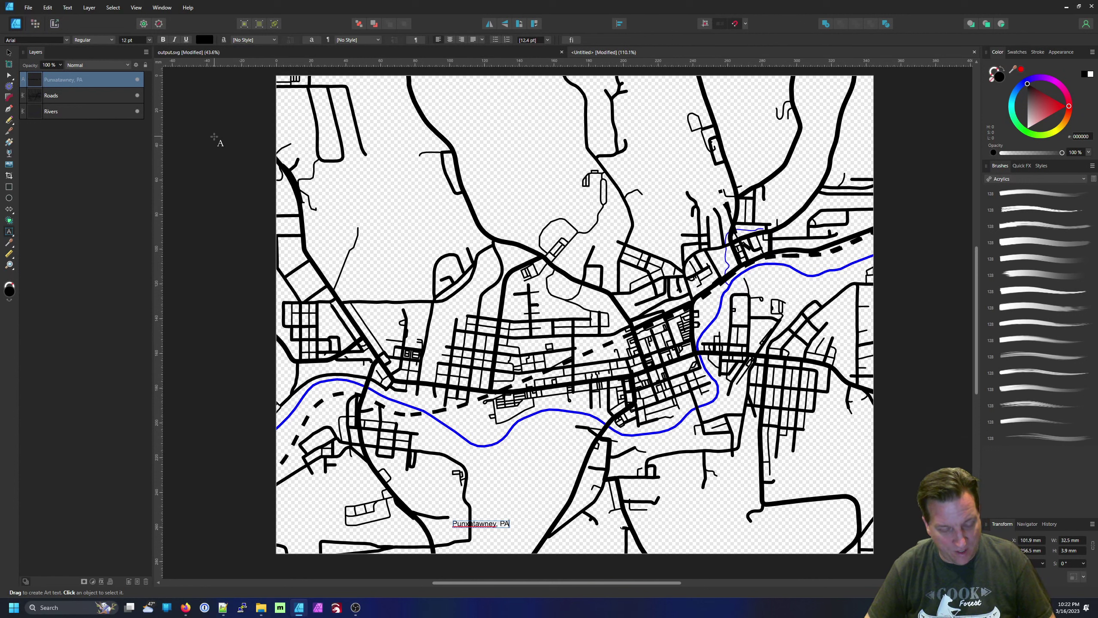
- Set the font size of the whole place-name text to 64 pt and leave text editing
{"action": "key", "text": "ctrl+a"}
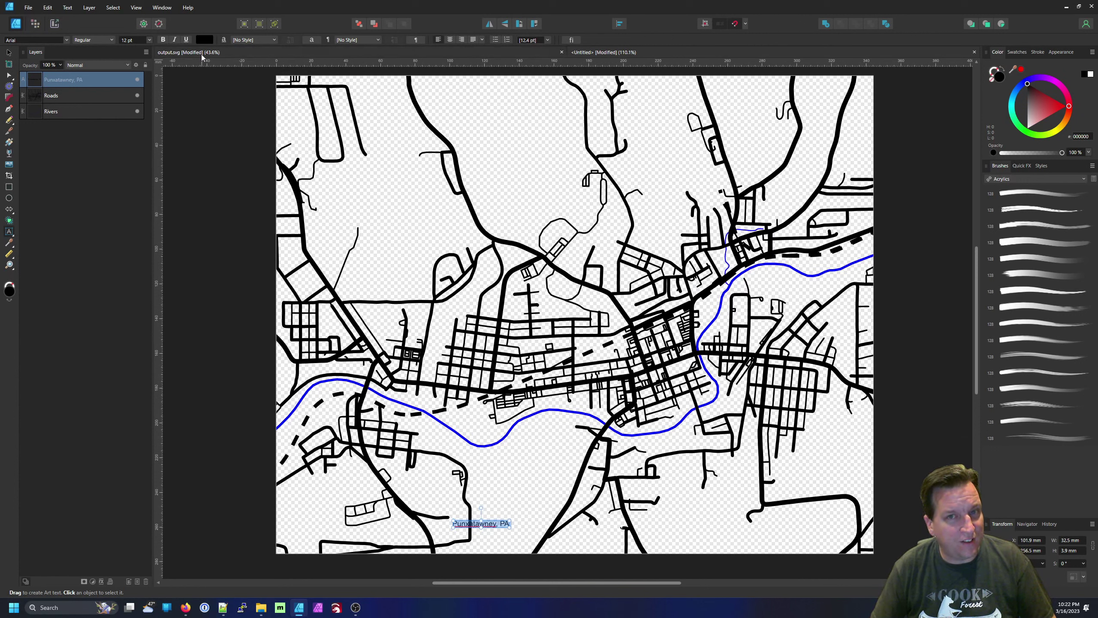
{"action": "left_click", "coordinate": [150, 40]}
{"action": "left_click", "coordinate": [139, 158]}
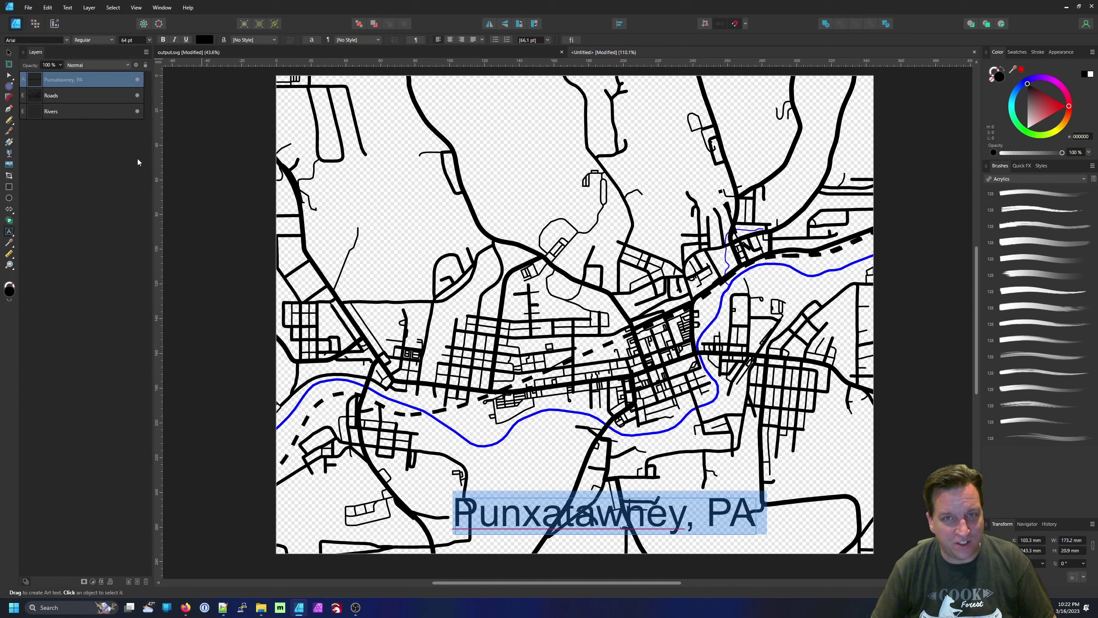
{"action": "left_click", "coordinate": [9, 52]}
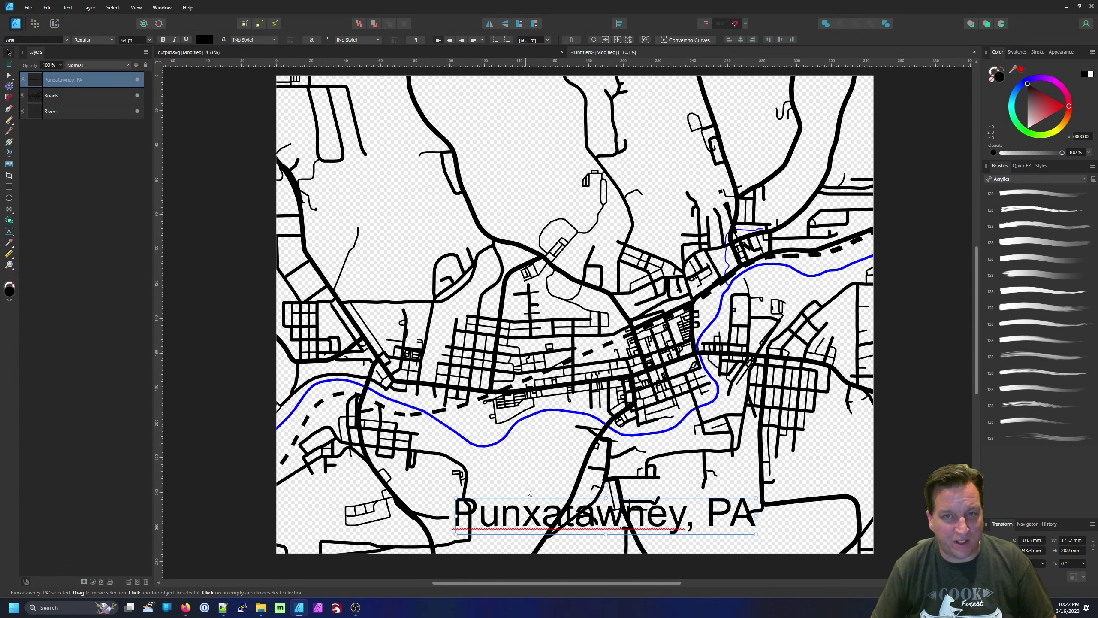
- Move the place-name title up and inward on the map, convert it to curves and inspect its individual letter curves
{"action": "left_click_drag", "start_coordinate": [543, 503], "coordinate": [519, 486]}
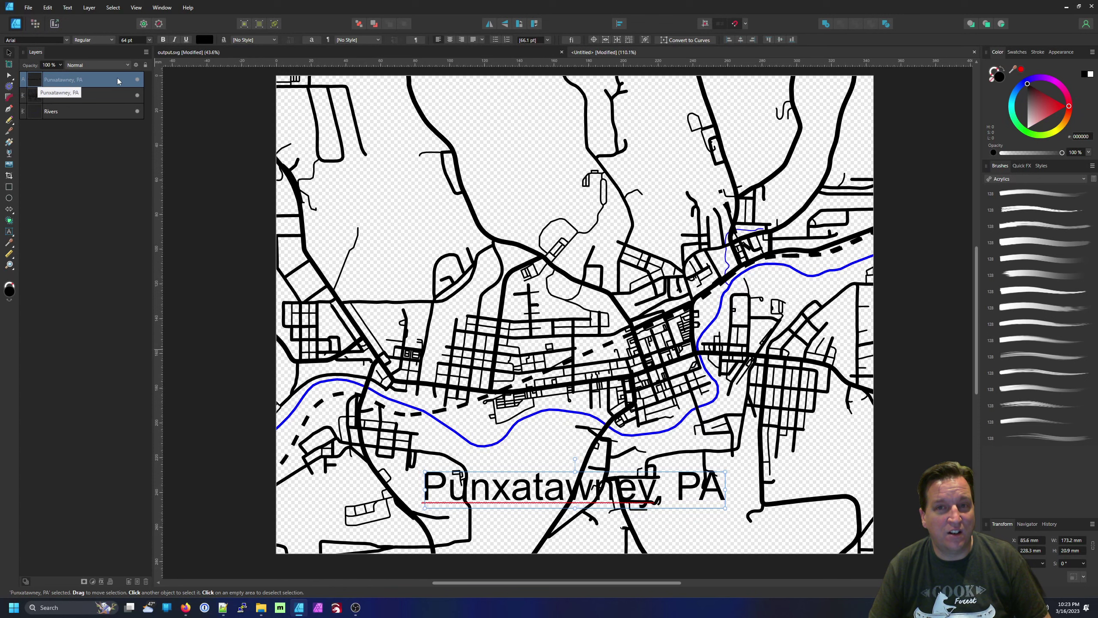
{"action": "left_click", "coordinate": [702, 40]}
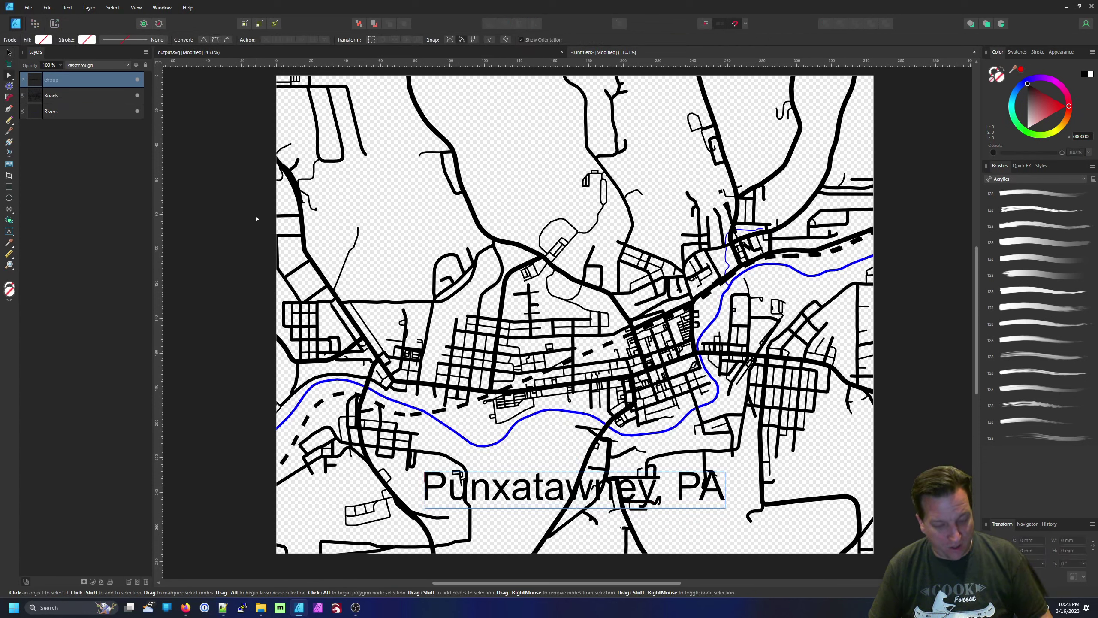
{"action": "left_click", "coordinate": [23, 81]}
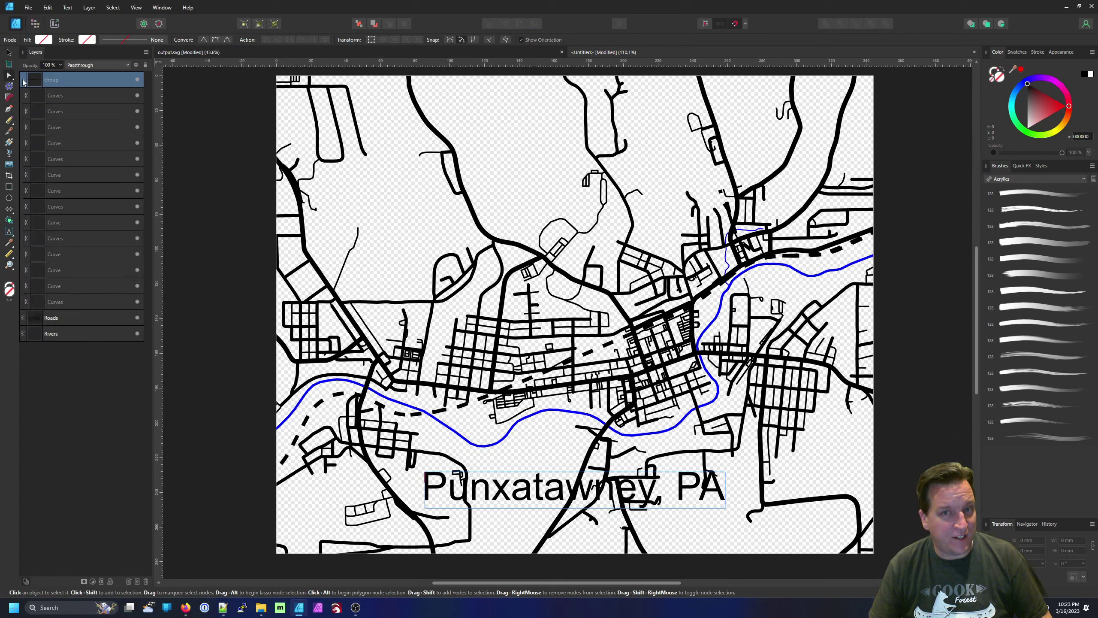
{"action": "left_click", "coordinate": [63, 95]}
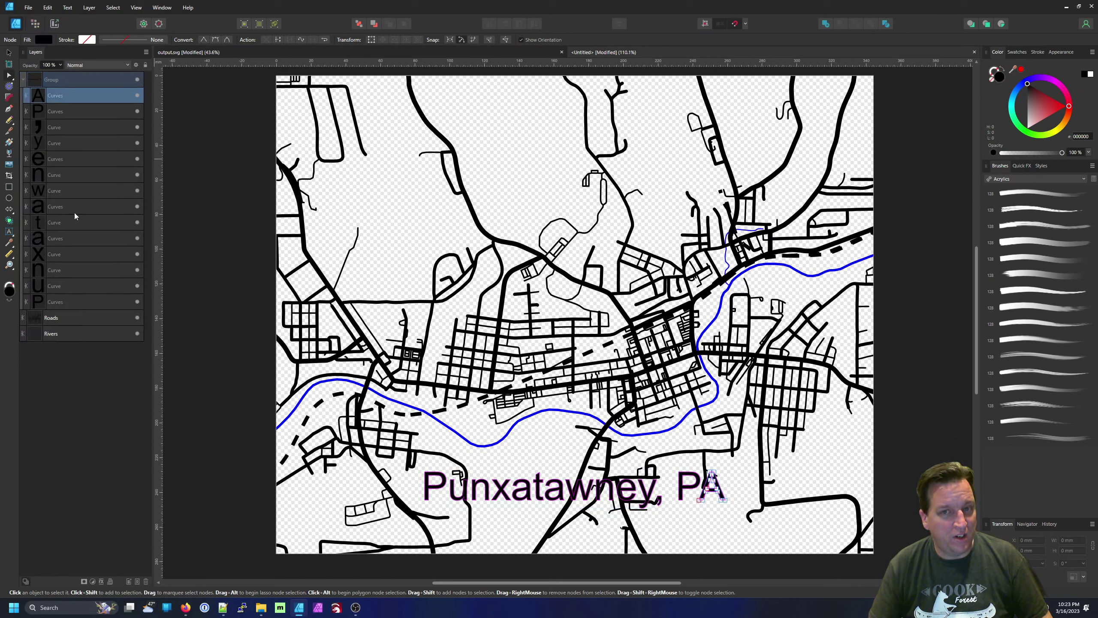
- Ungroup the title's letter curves and merge them into one shape with the Add operation
{"action": "left_click", "coordinate": [69, 80]}
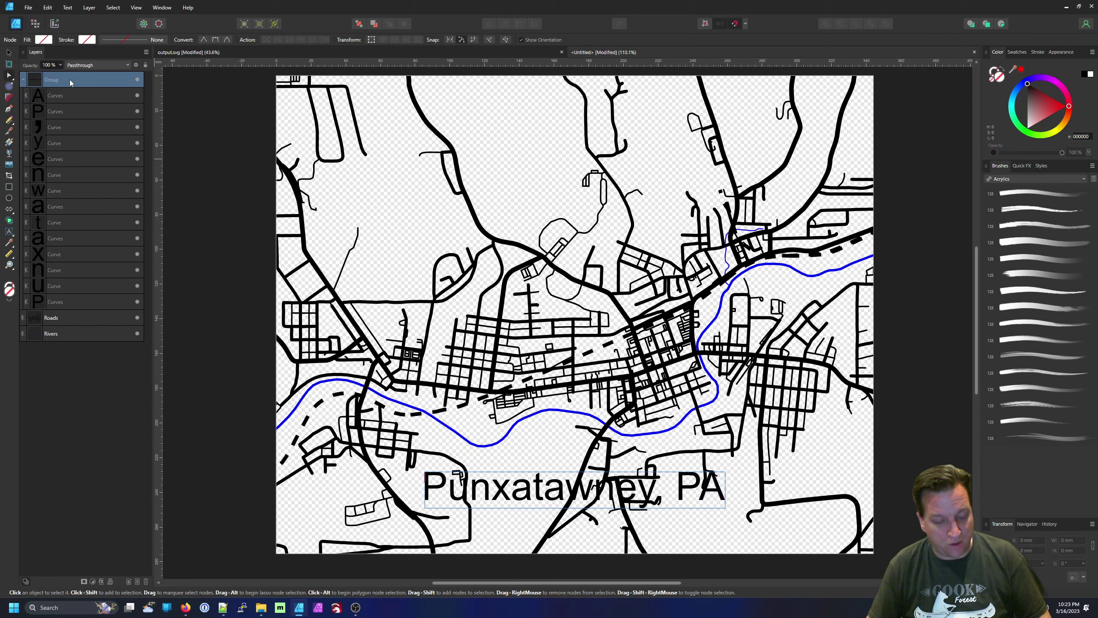
{"action": "key", "text": "ctrl+shift+g"}
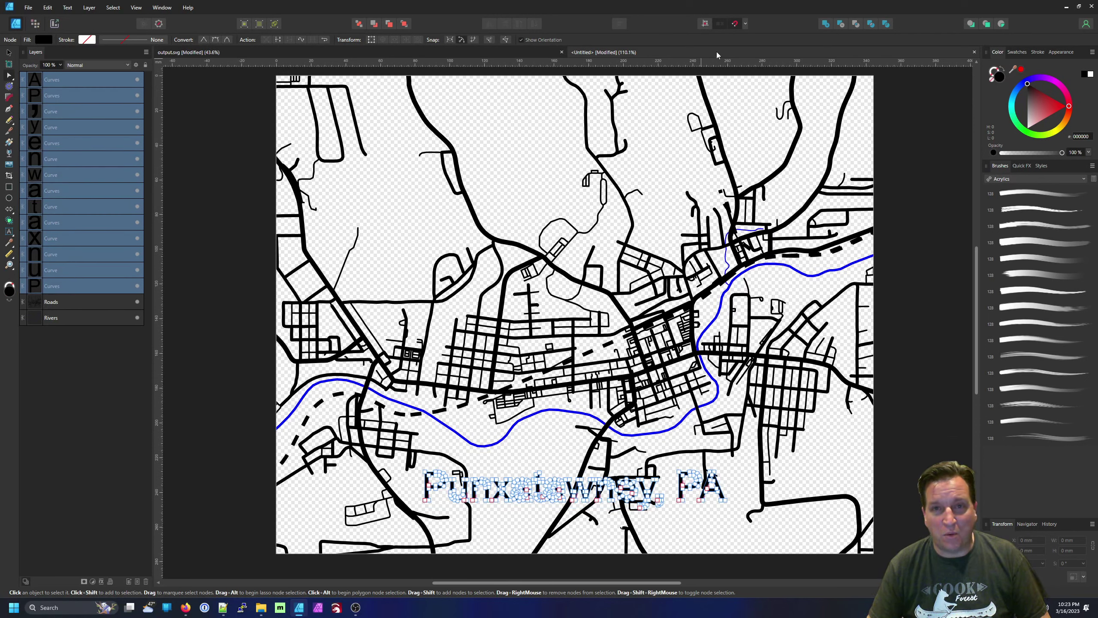
{"action": "left_click", "coordinate": [825, 23]}
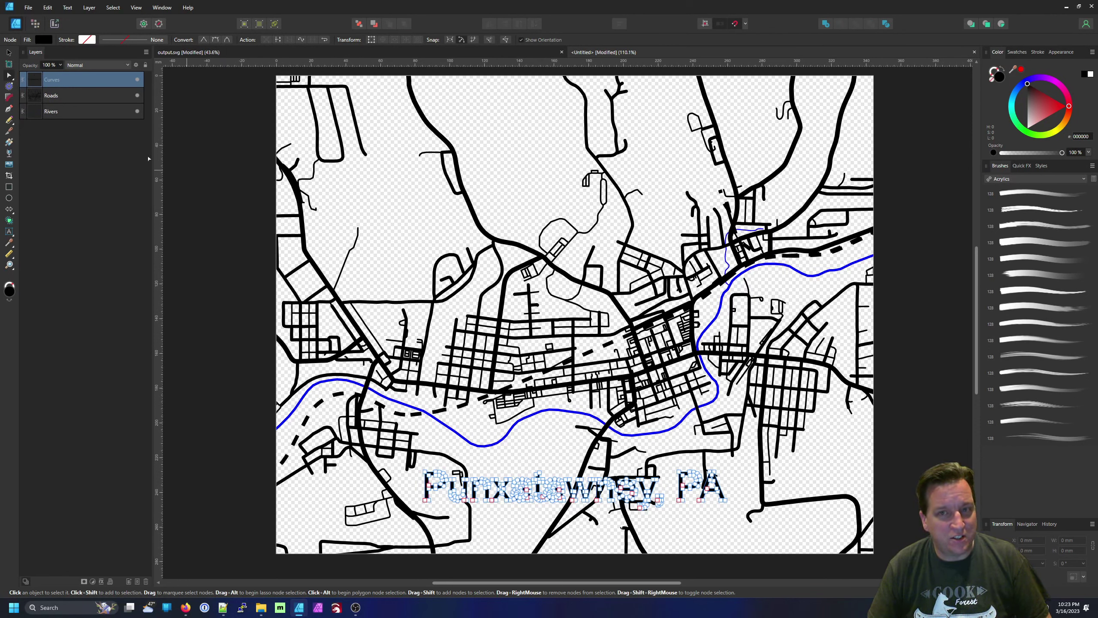
- Rename the merged title shape's layer Punxy
{"action": "key", "text": "v"}
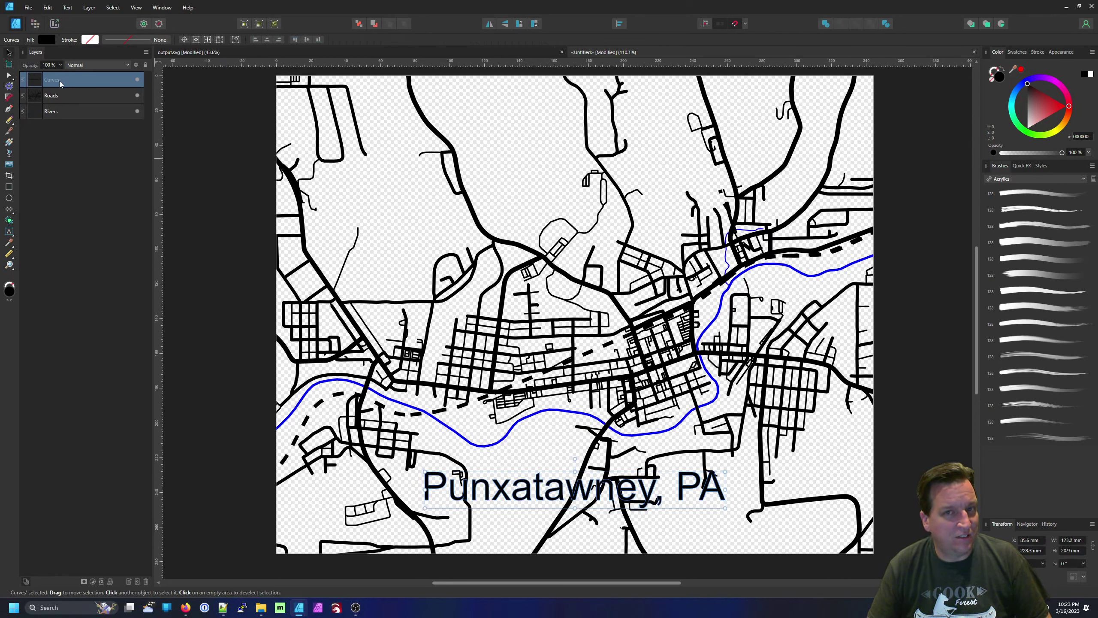
{"action": "double_click", "coordinate": [60, 79]}
{"action": "type", "text": "Punxy"}
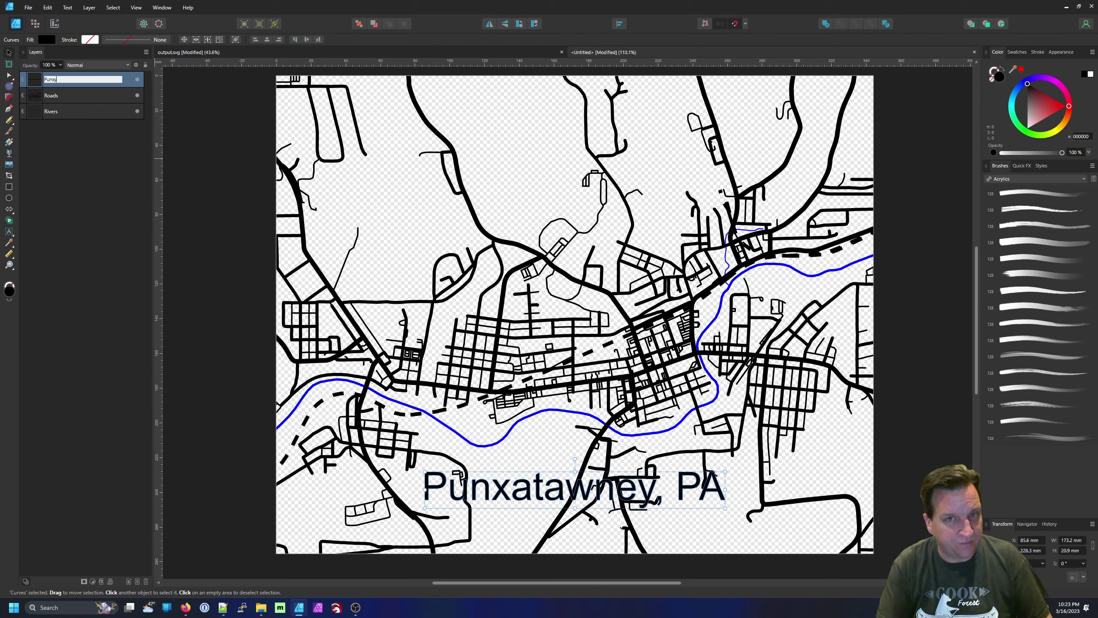
{"action": "key", "text": "Return"}
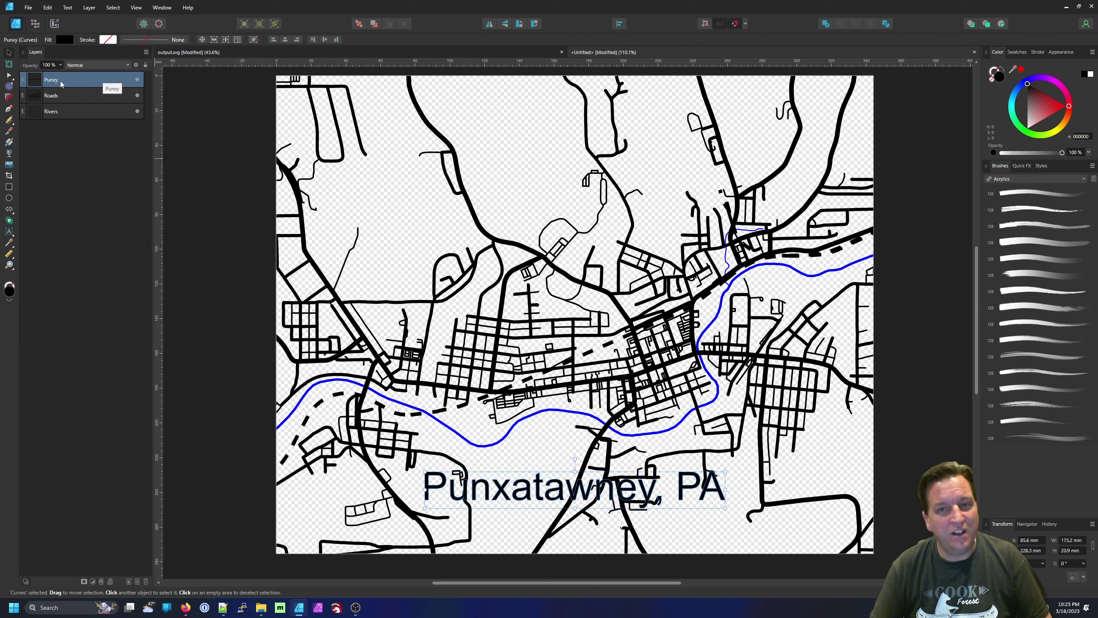
- Duplicate the Punxy layer, expand the lower copy with a 3 mm contour and bake its appearance
{"action": "key", "text": "ctrl+j"}
{"action": "left_click", "coordinate": [70, 97]}
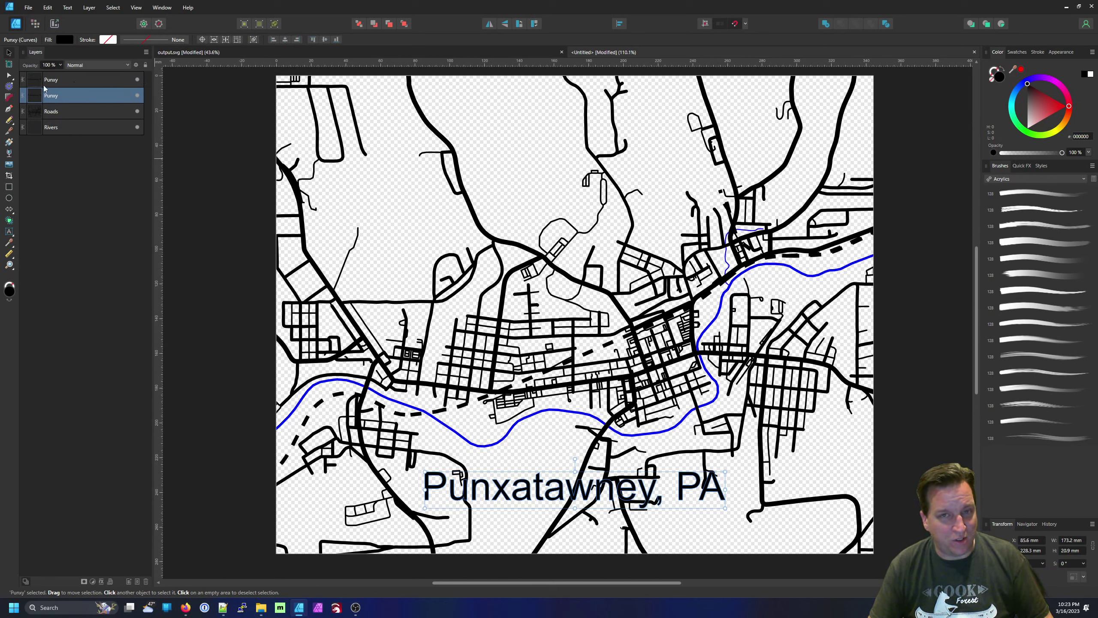
{"action": "left_click", "coordinate": [9, 86]}
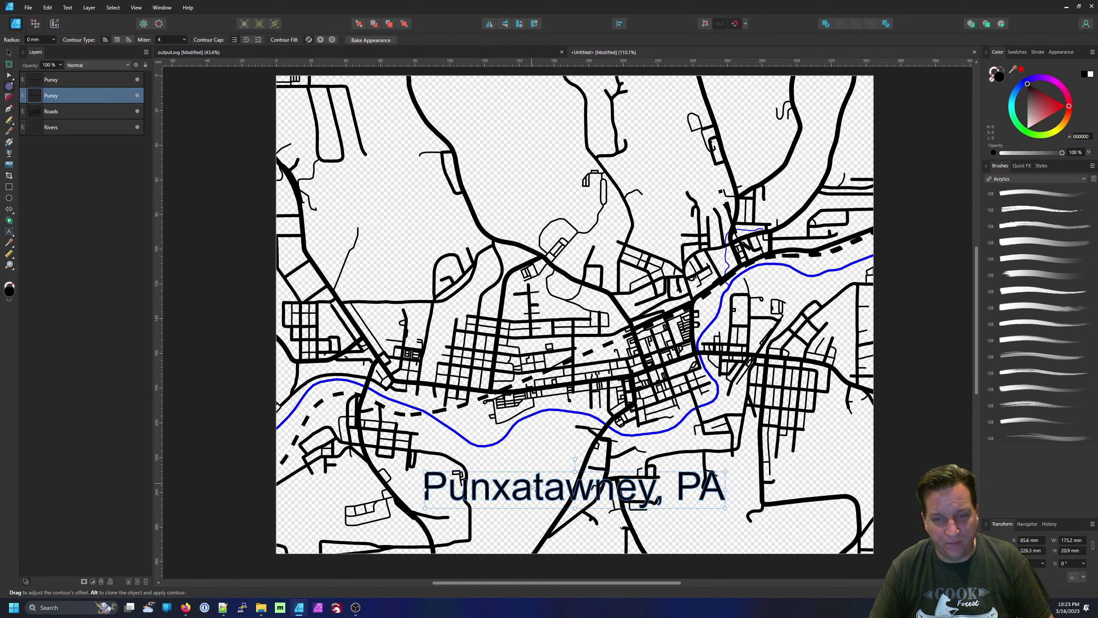
{"action": "mouse_move", "coordinate": [536, 492]}
{"action": "left_mouse_down"}
{"action": "mouse_move", "coordinate": [551, 493]}
{"action": "mouse_move", "coordinate": [539, 494]}
{"action": "left_mouse_up"}
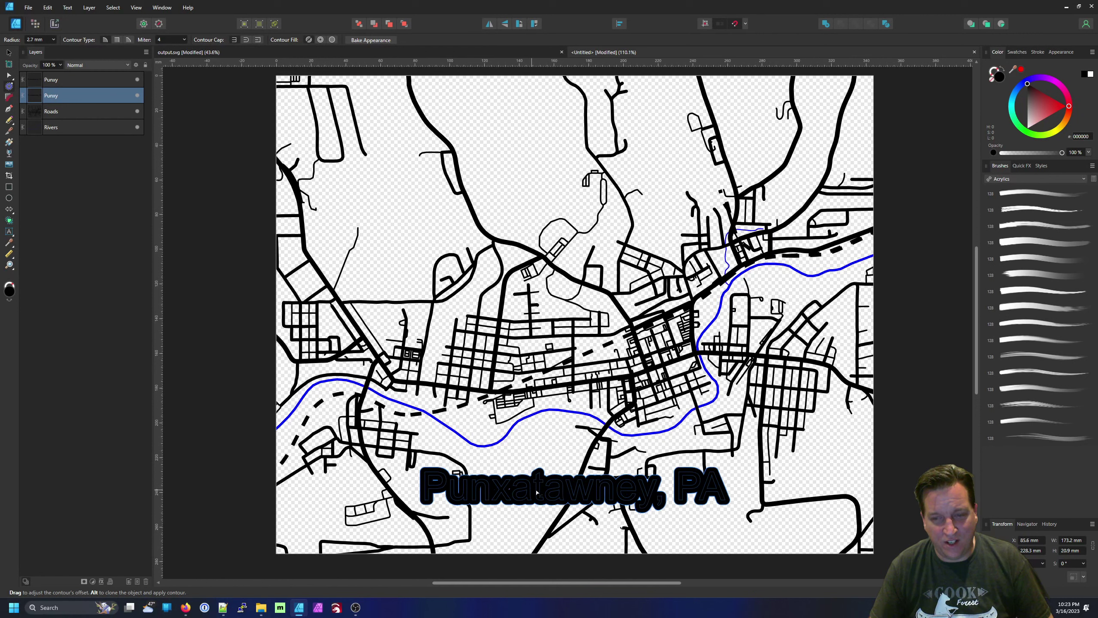
{"action": "left_click_drag", "start_coordinate": [537, 492], "coordinate": [537, 492]}
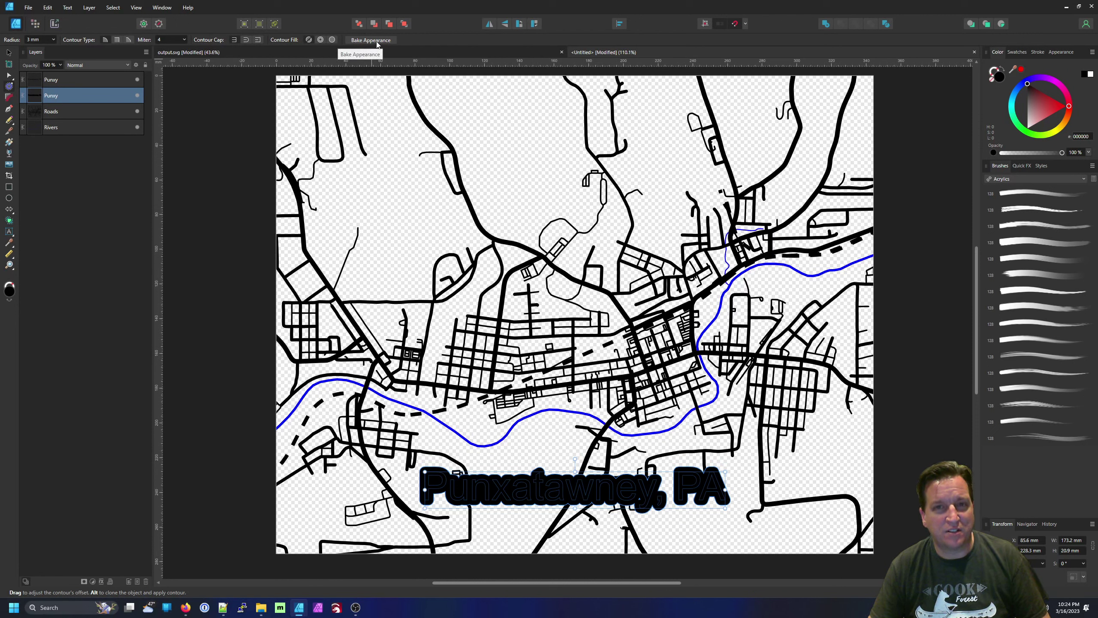
{"action": "key", "text": "ctrl+Return"}
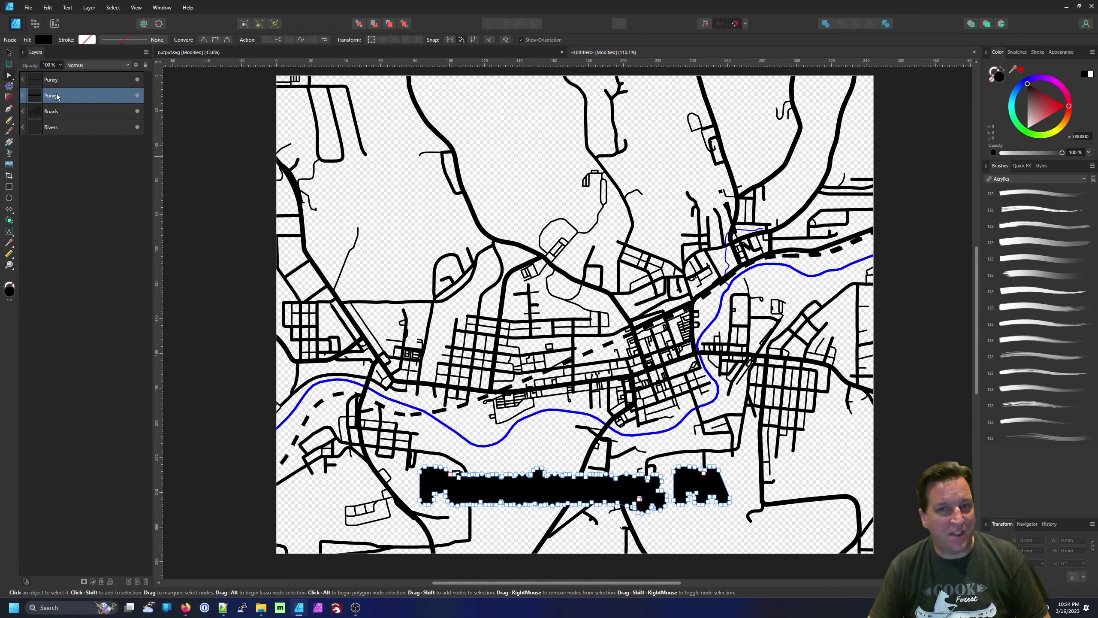
- Rename the expanded title copy Halo
{"action": "double_click", "coordinate": [56, 98]}
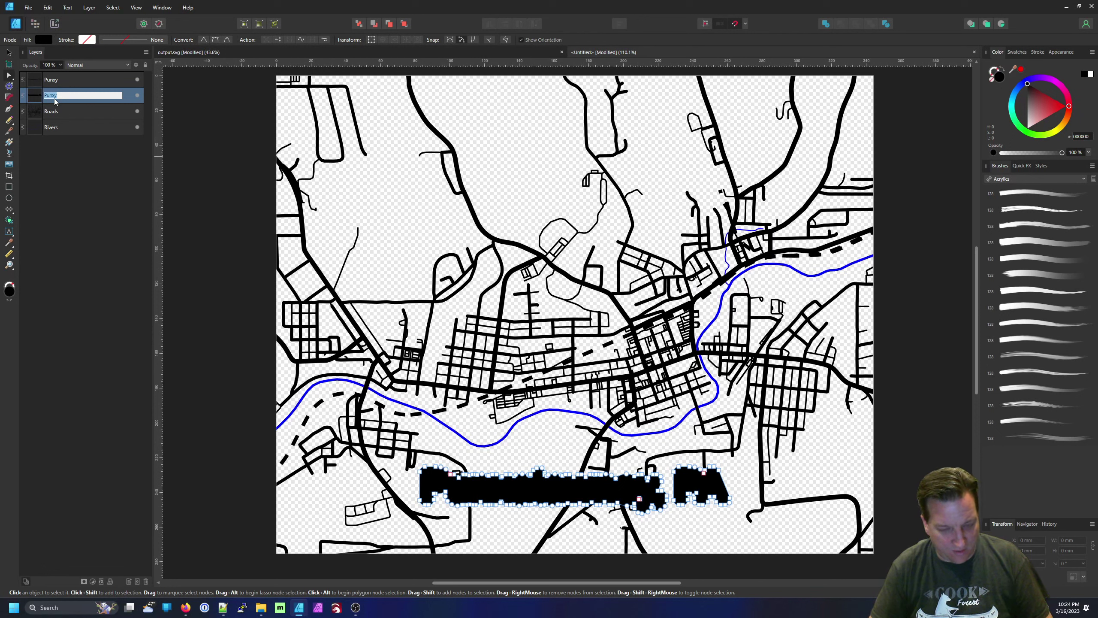
{"action": "type", "text": "Halo"}
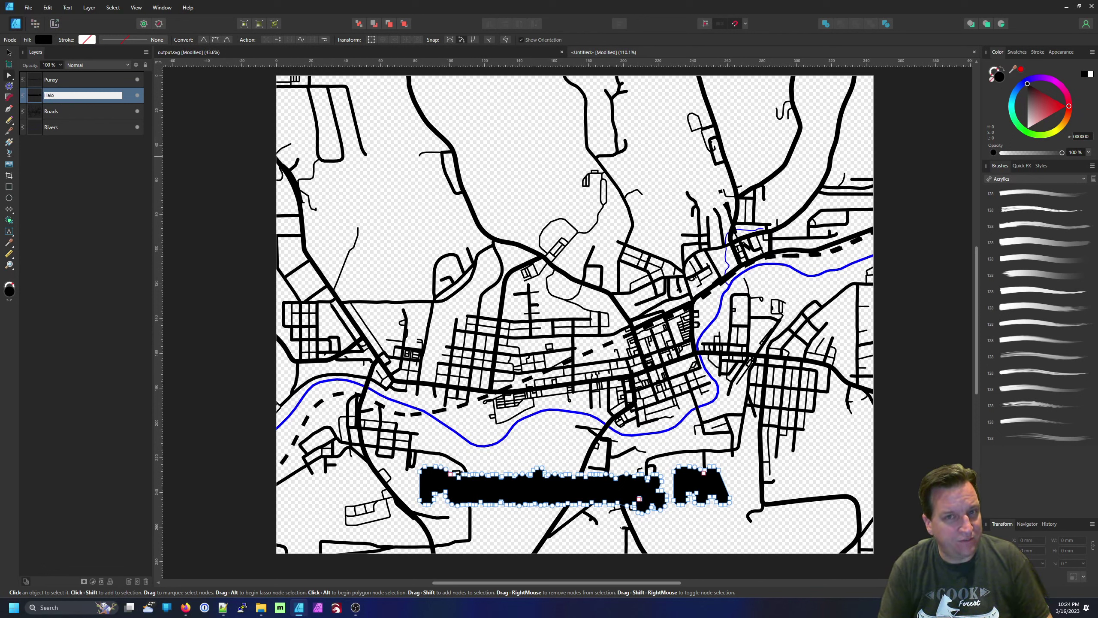
{"action": "key", "text": "Return"}
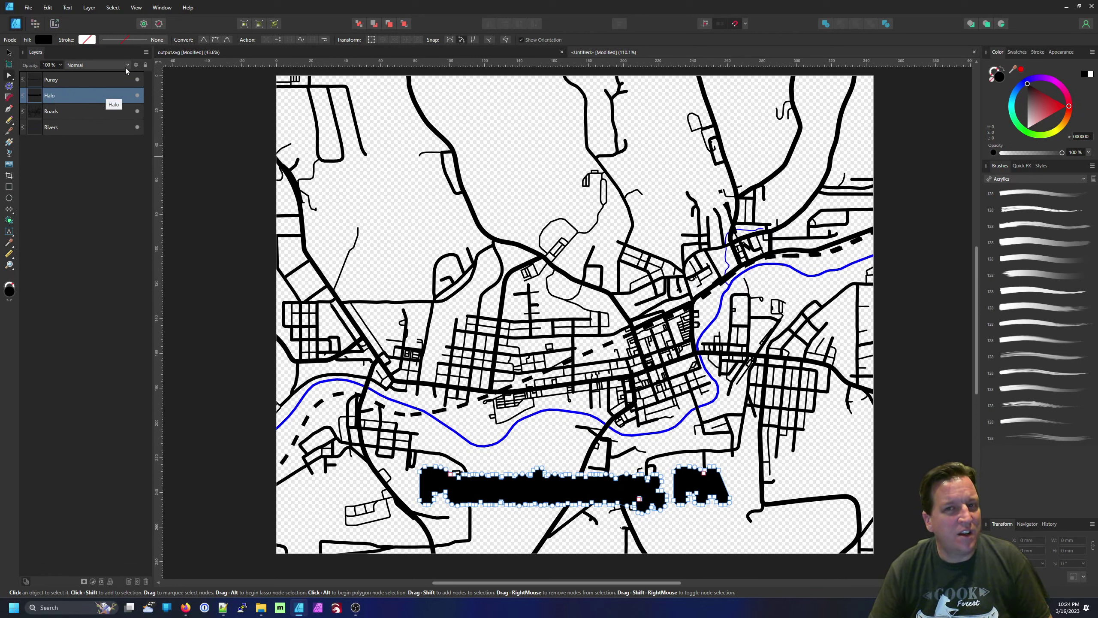
- Subtract the Halo shape from the Roads layer to clear a gap around the title
{"action": "left_click", "coordinate": [9, 52]}
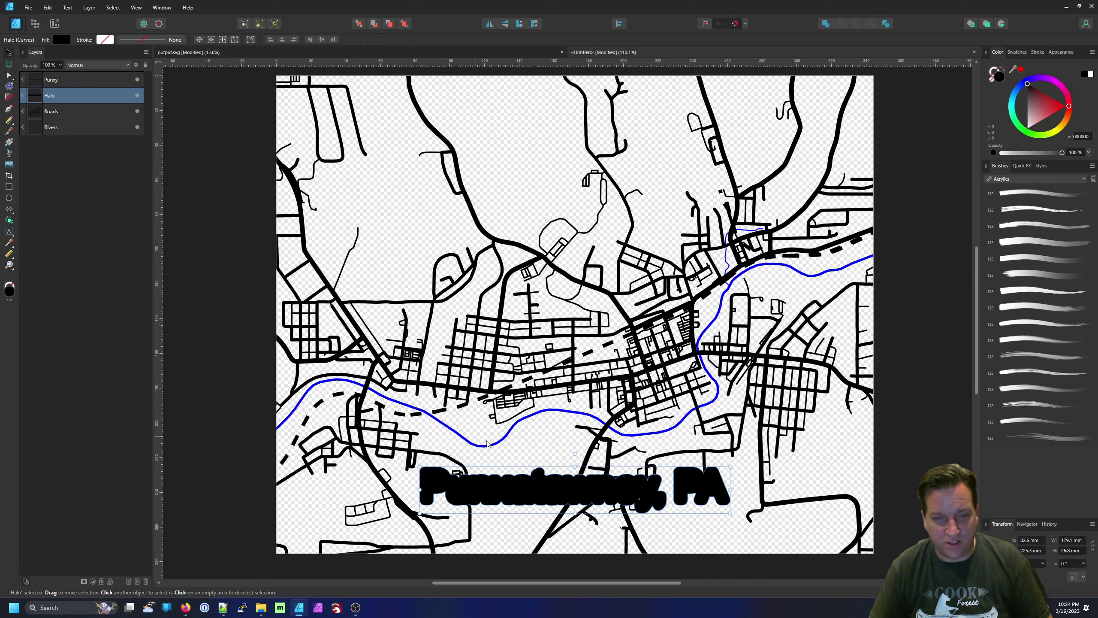
{"action": "left_click", "coordinate": [74, 111], "text": "shift"}
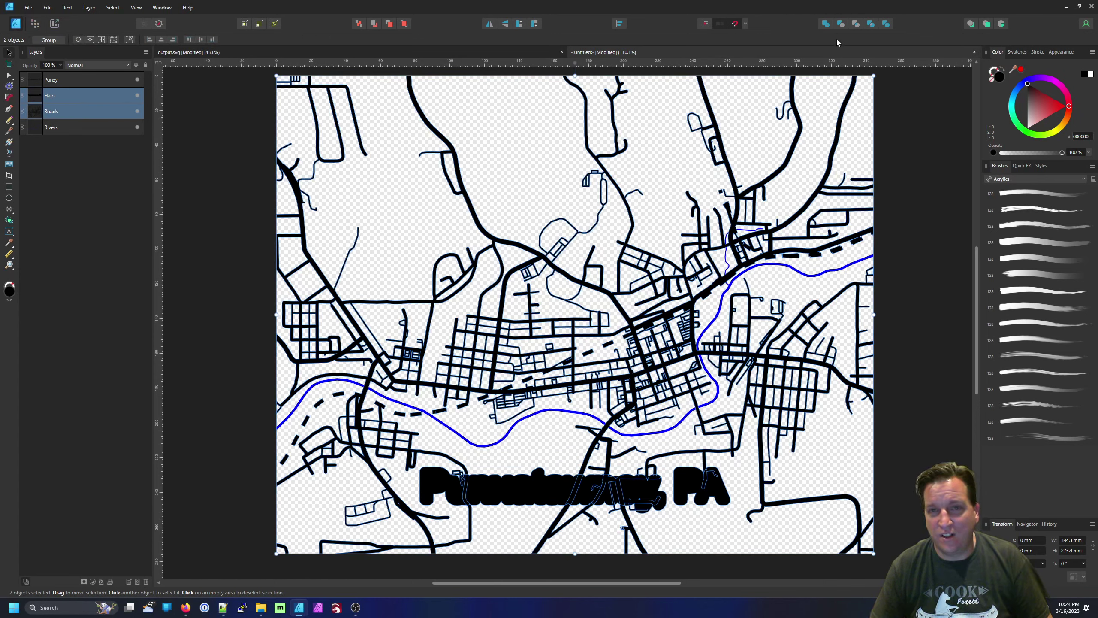
{"action": "left_click", "coordinate": [840, 25]}
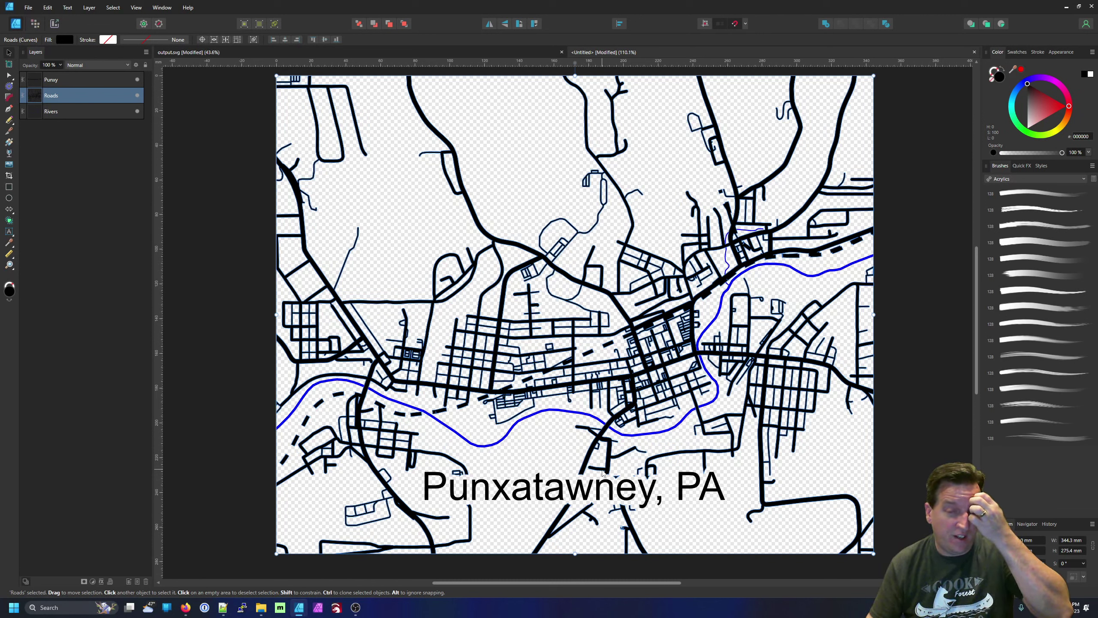
- Draw a circle about 47 mm across in the map's upper-left area, convert it to curves and subtract it from the Roads layer
{"action": "left_click", "coordinate": [9, 198]}
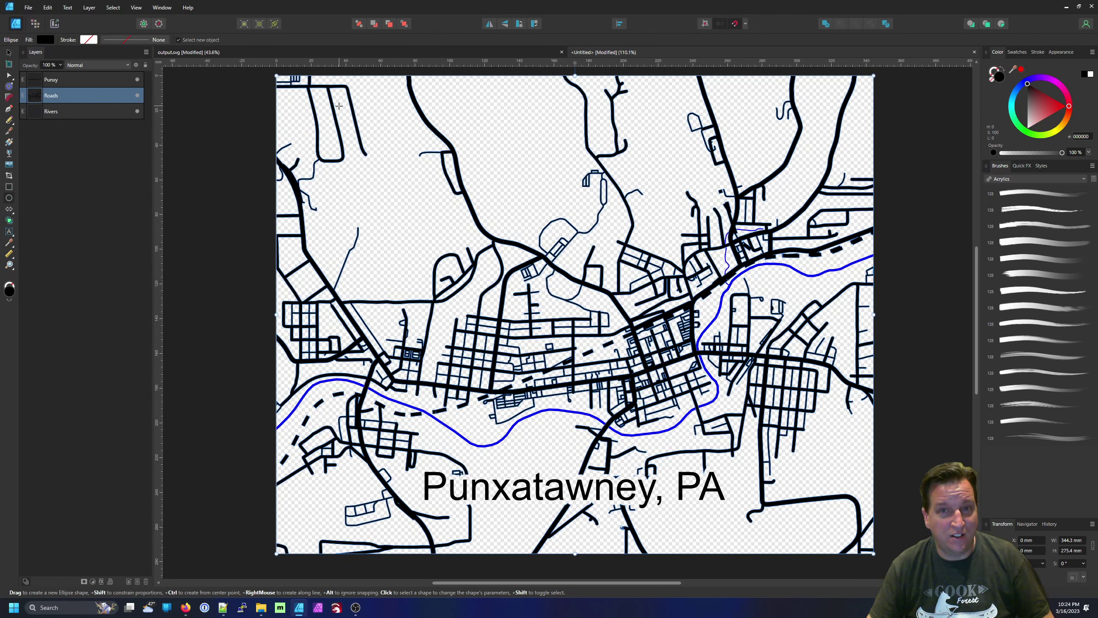
{"action": "left_click_drag", "start_coordinate": [342, 110], "coordinate": [425, 192]}
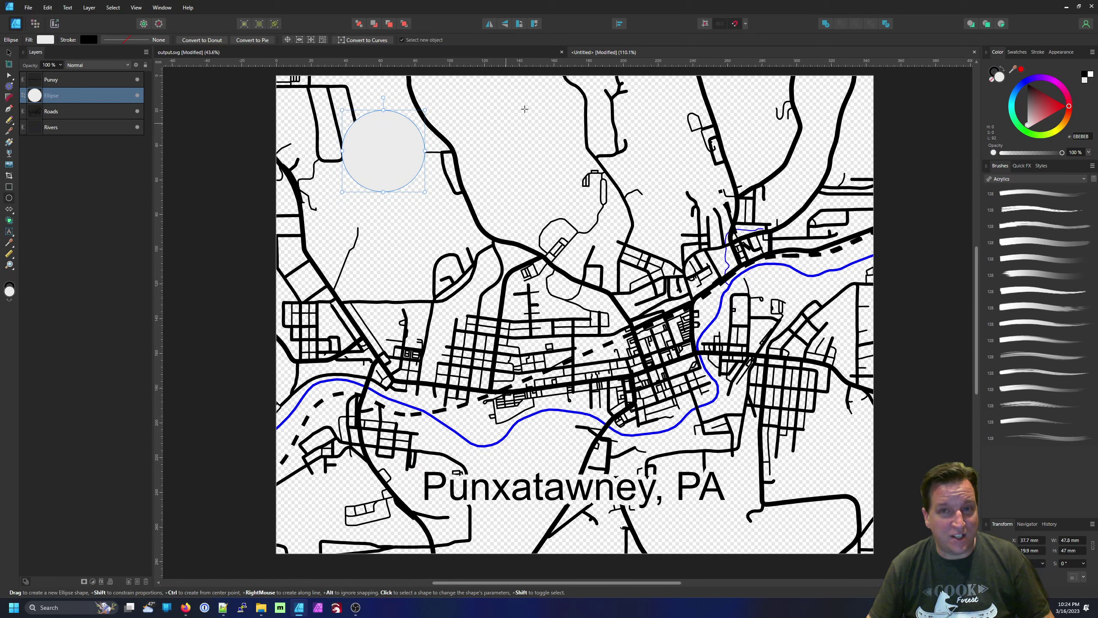
{"action": "left_click", "coordinate": [364, 40]}
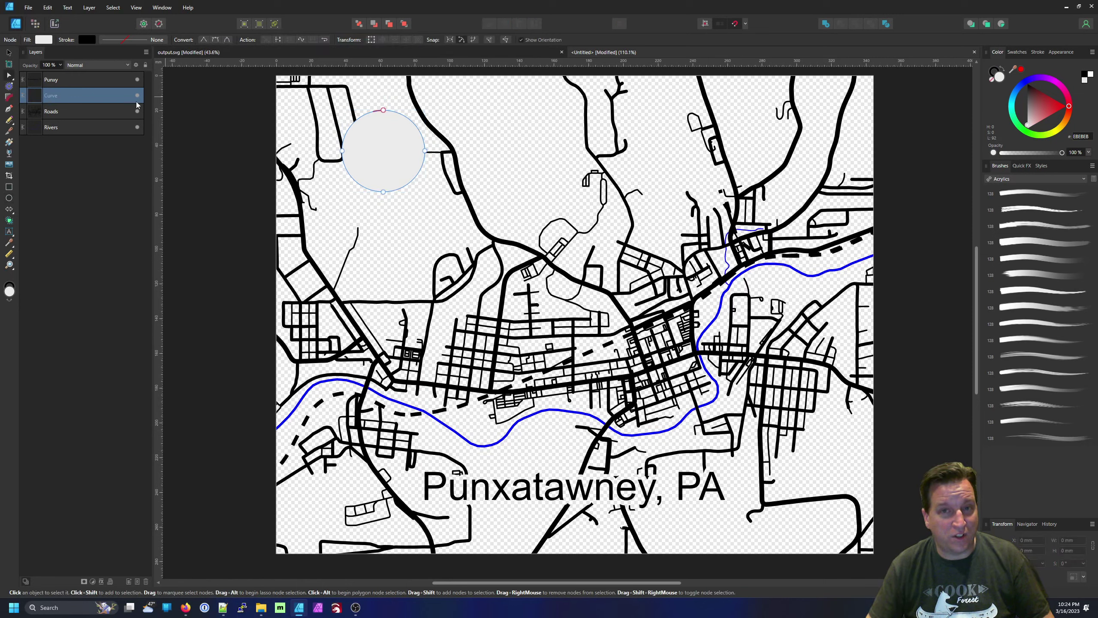
{"action": "left_click", "coordinate": [78, 112], "text": "shift"}
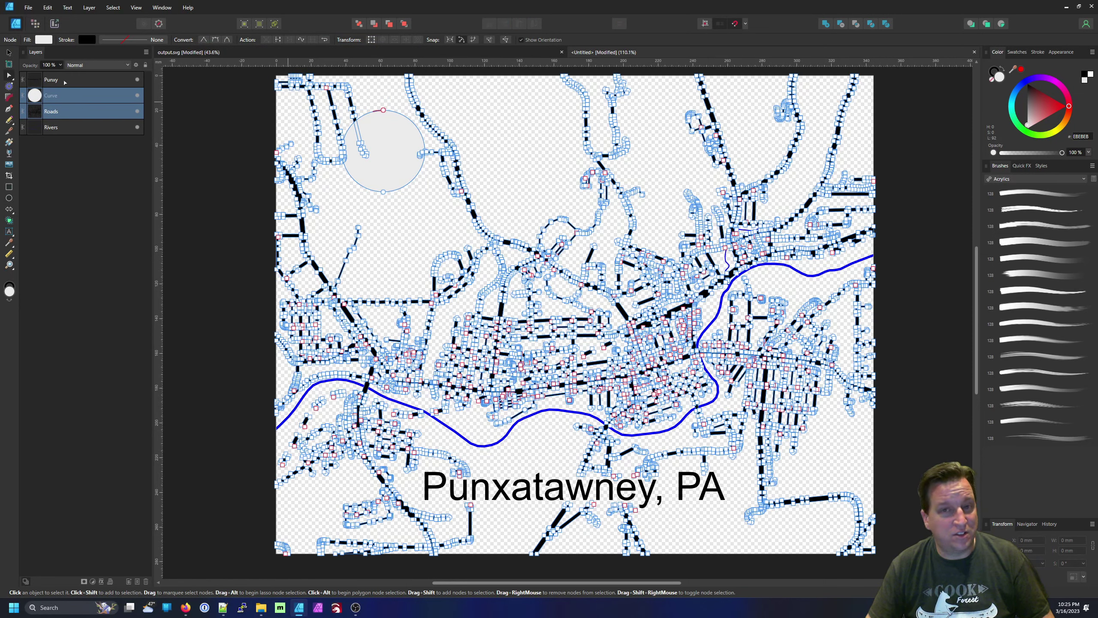
{"action": "left_click", "coordinate": [10, 53]}
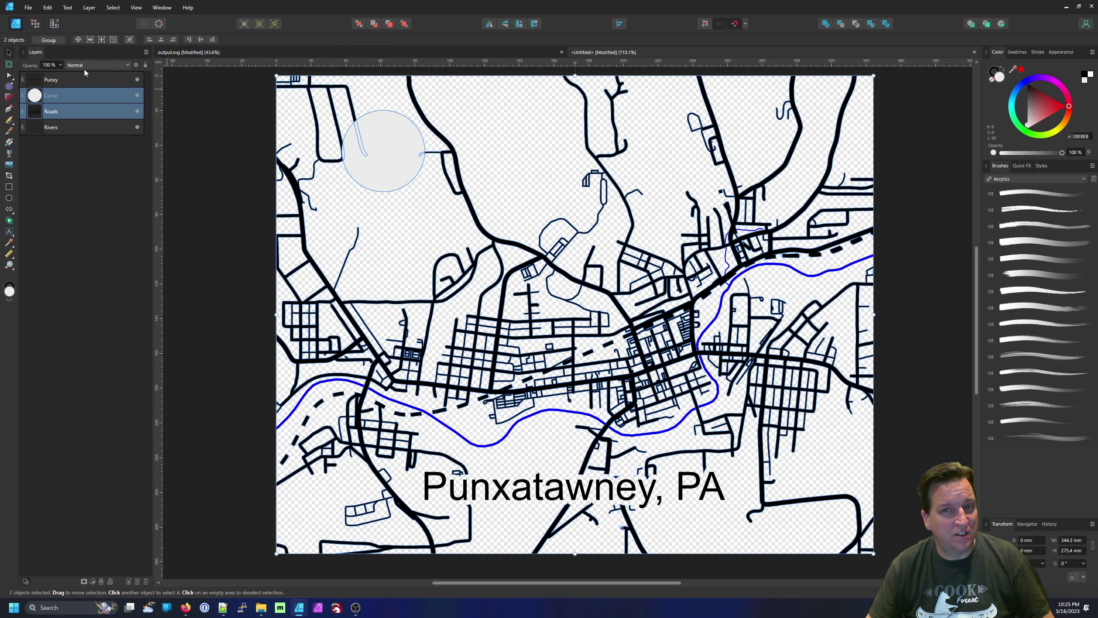
{"action": "left_click", "coordinate": [840, 23]}
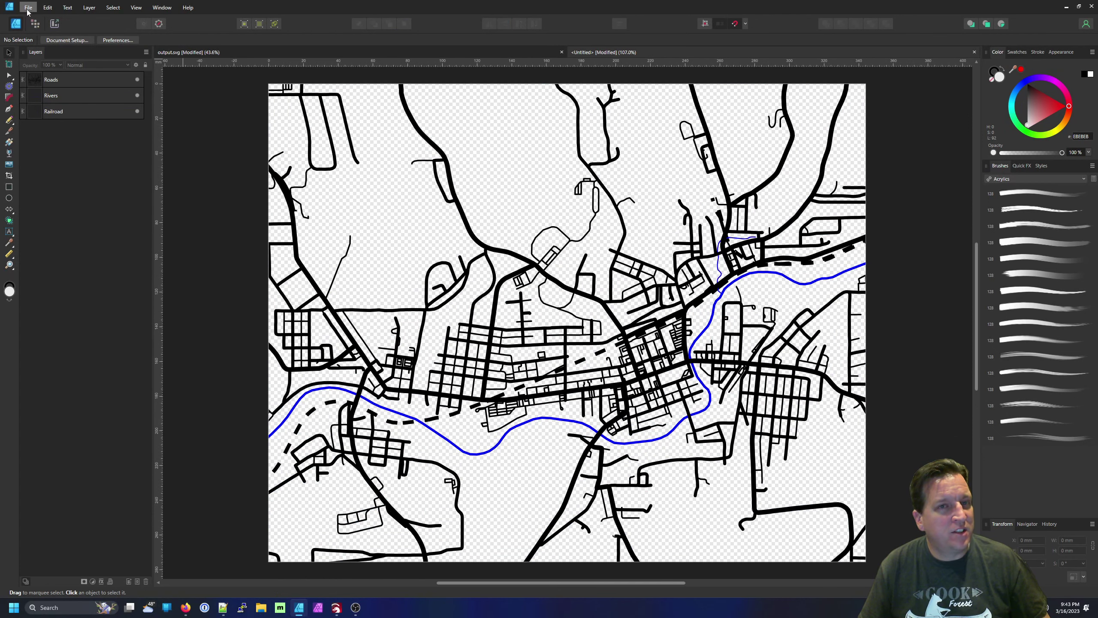
- Review the SVG export settings and export the whole document with the Lightburn SVG preset at 96 DPI
{"action": "left_click", "coordinate": [28, 8]}
{"action": "left_click", "coordinate": [65, 183]}
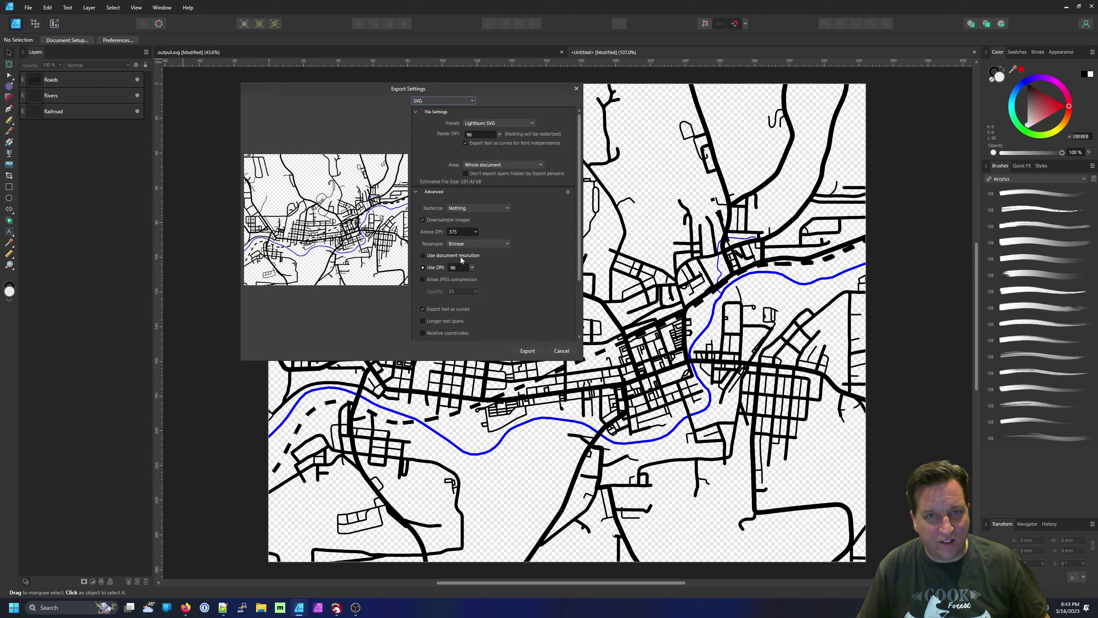
{"action": "scroll", "coordinate": [462, 260], "scroll_direction": "down", "scroll_amount": 3}
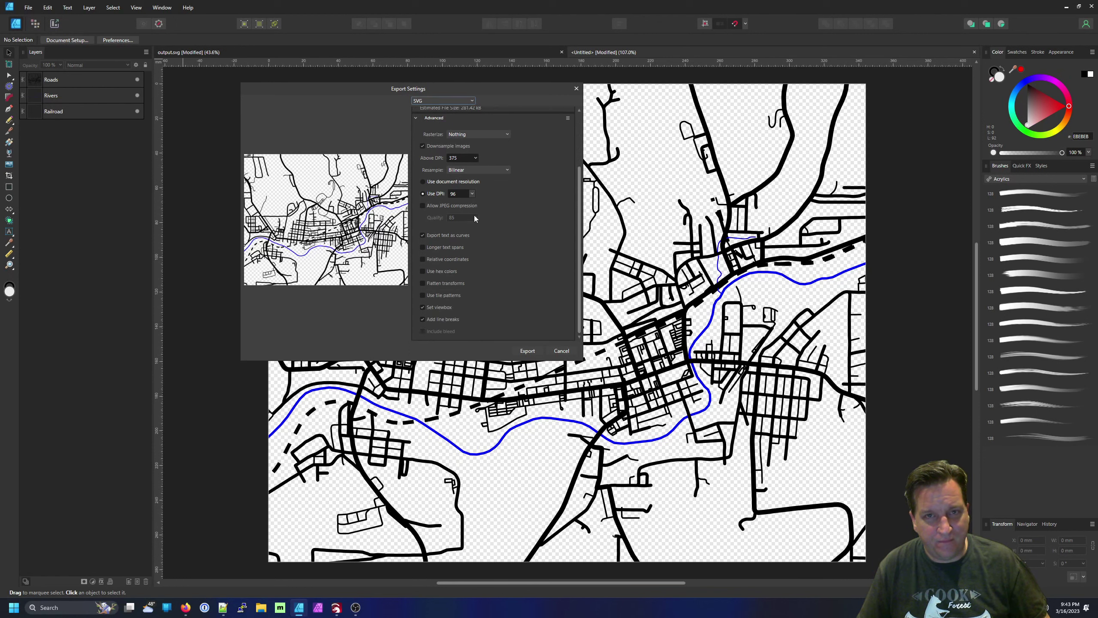
{"action": "scroll", "coordinate": [475, 219], "scroll_direction": "up", "scroll_amount": 3}
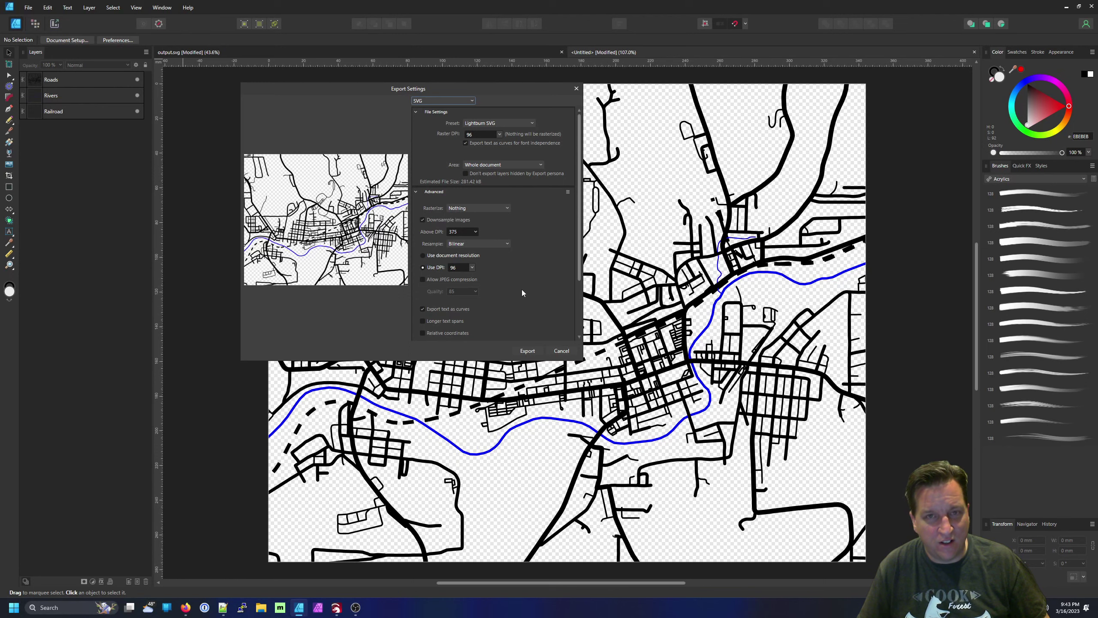
{"action": "left_click", "coordinate": [523, 352]}
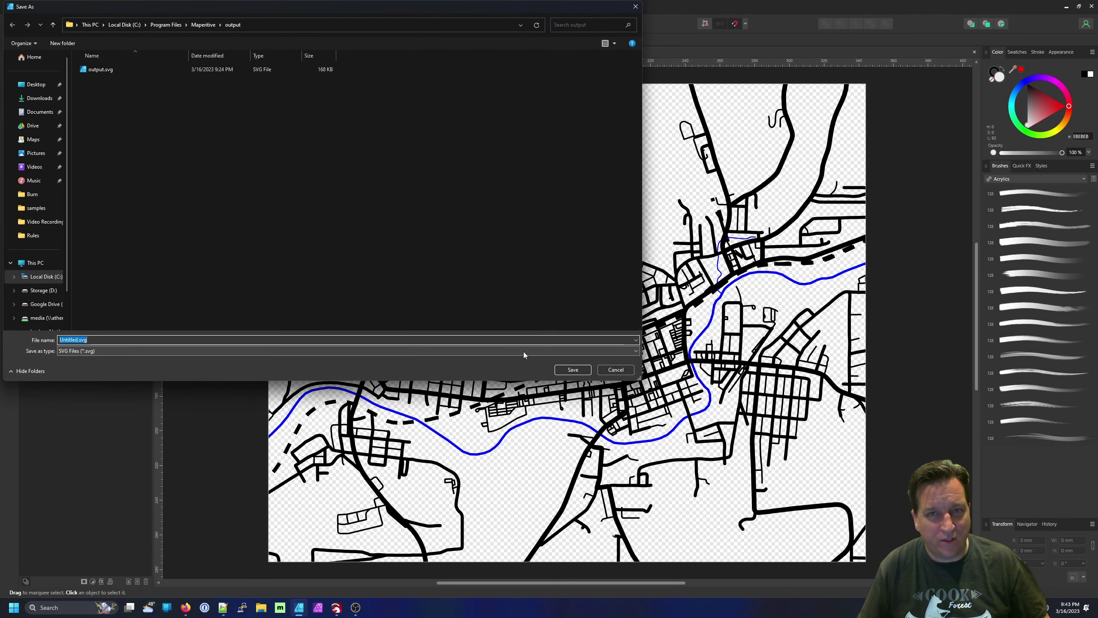
- Save the exported SVG as Punxy.svg in the Map Demo folder on the Desktop
{"action": "left_click", "coordinate": [36, 85]}
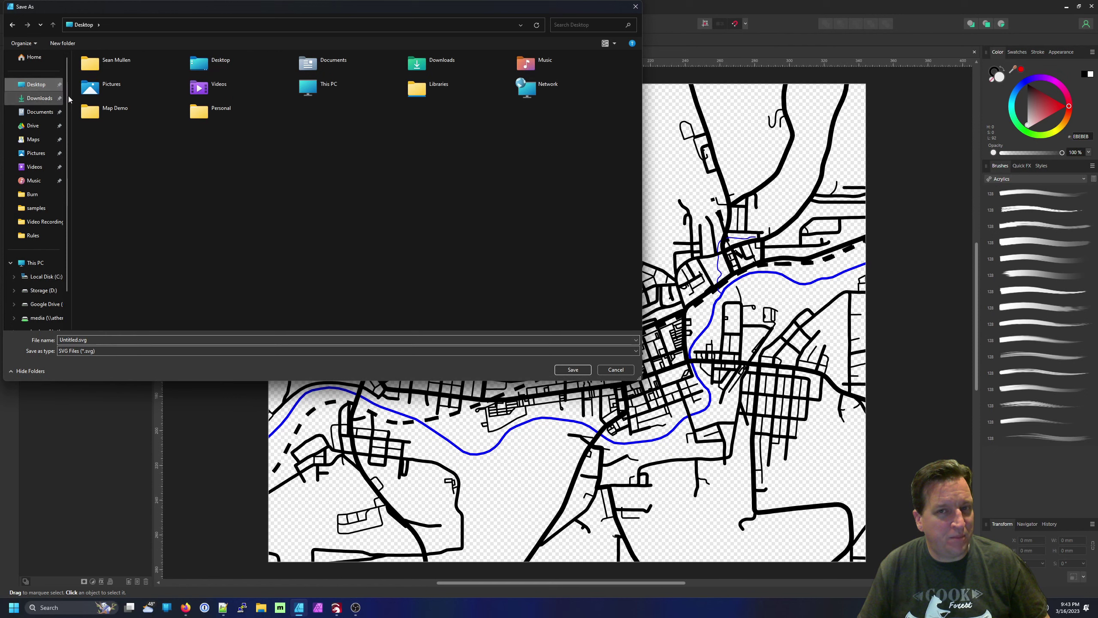
{"action": "double_click", "coordinate": [109, 111]}
{"action": "left_click", "coordinate": [78, 340]}
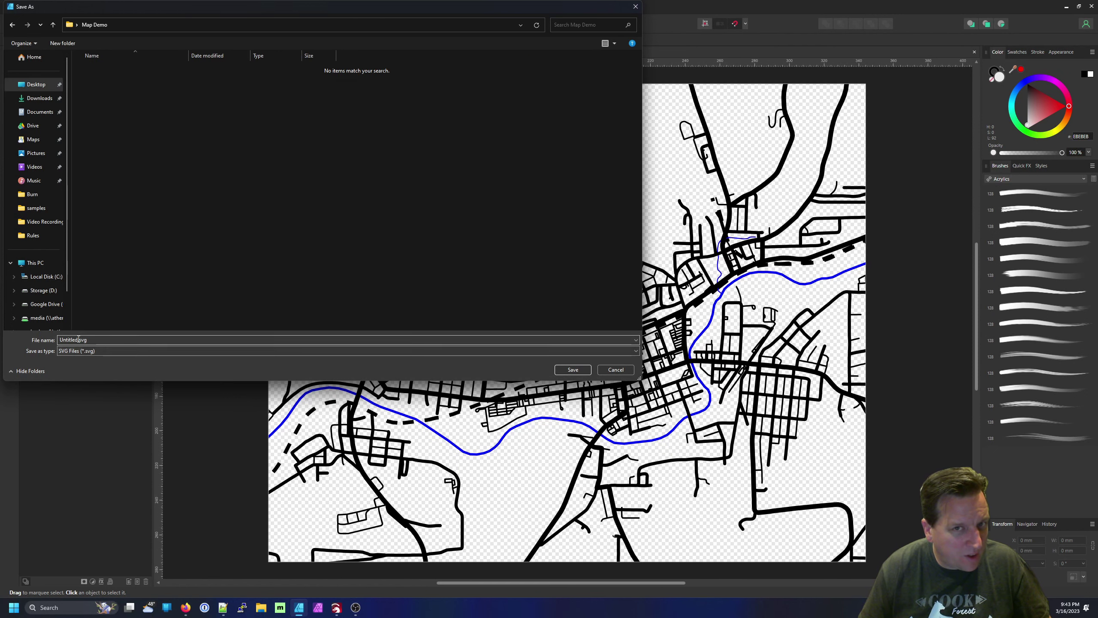
{"action": "left_click_drag", "start_coordinate": [78, 340], "coordinate": [41, 340]}
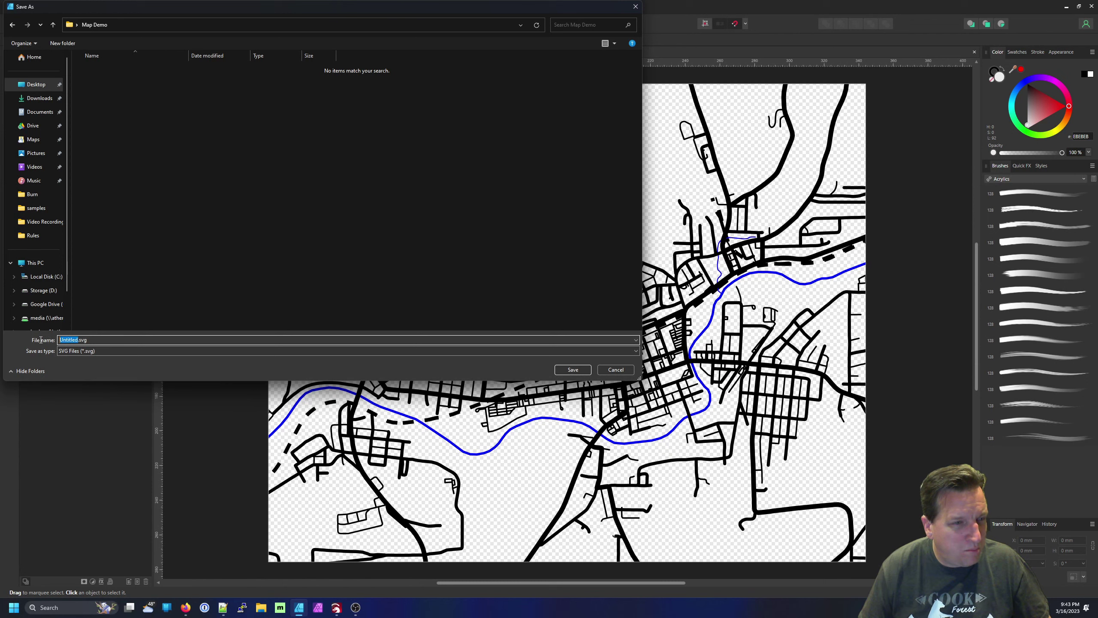
{"action": "type", "text": "Punxy"}
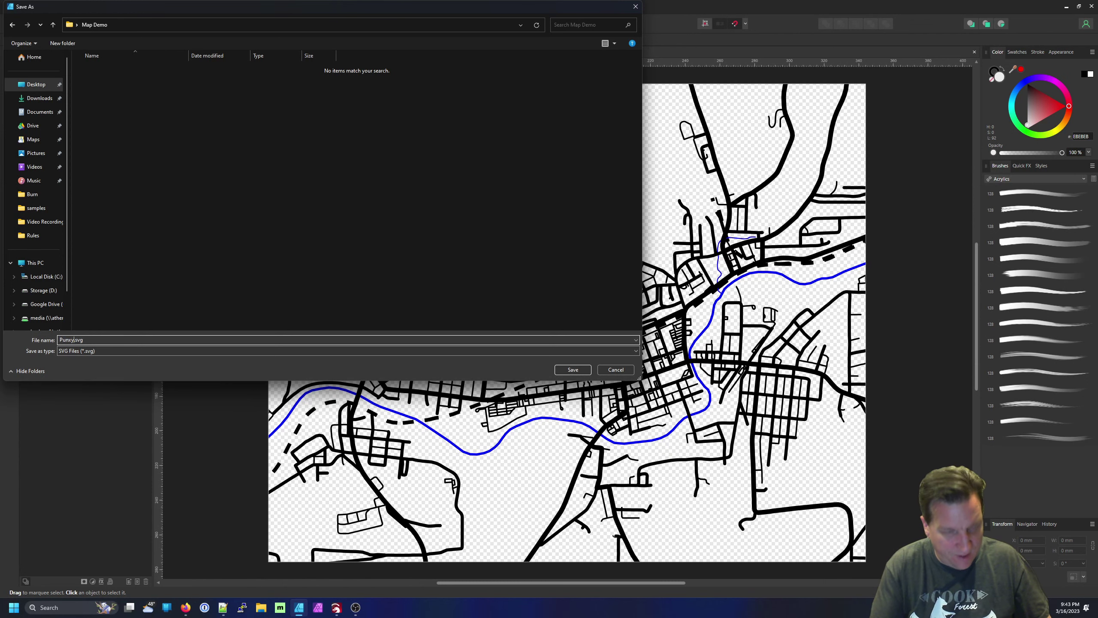
{"action": "left_click", "coordinate": [572, 369]}
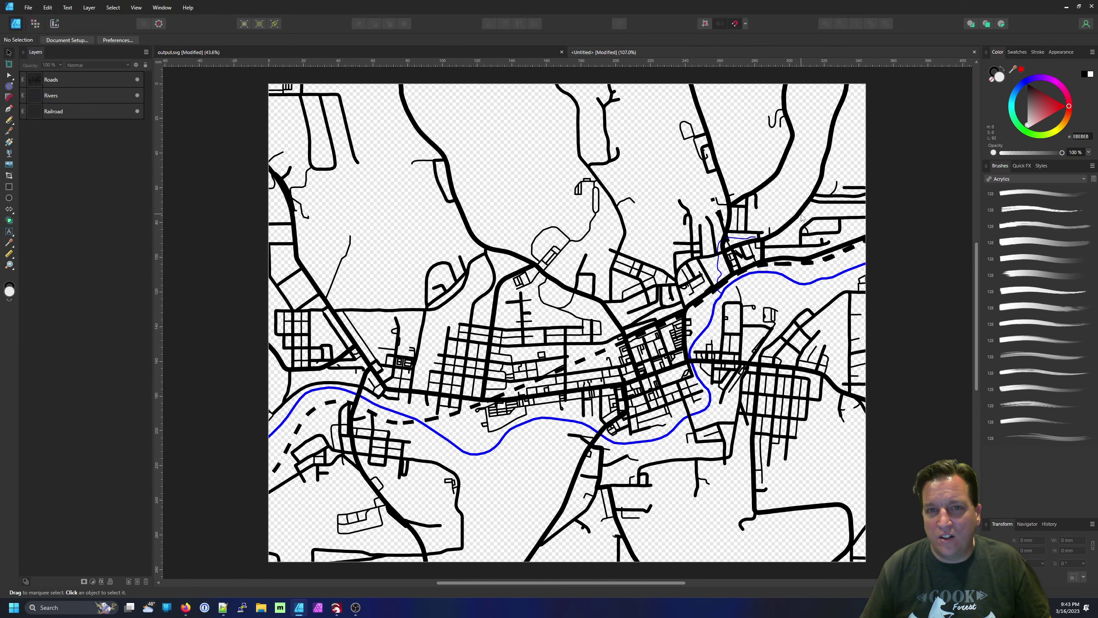
- Switch to LightBurn and import Punxy.svg from the Map Demo folder on the Desktop
{"action": "left_click", "coordinate": [1068, 7]}
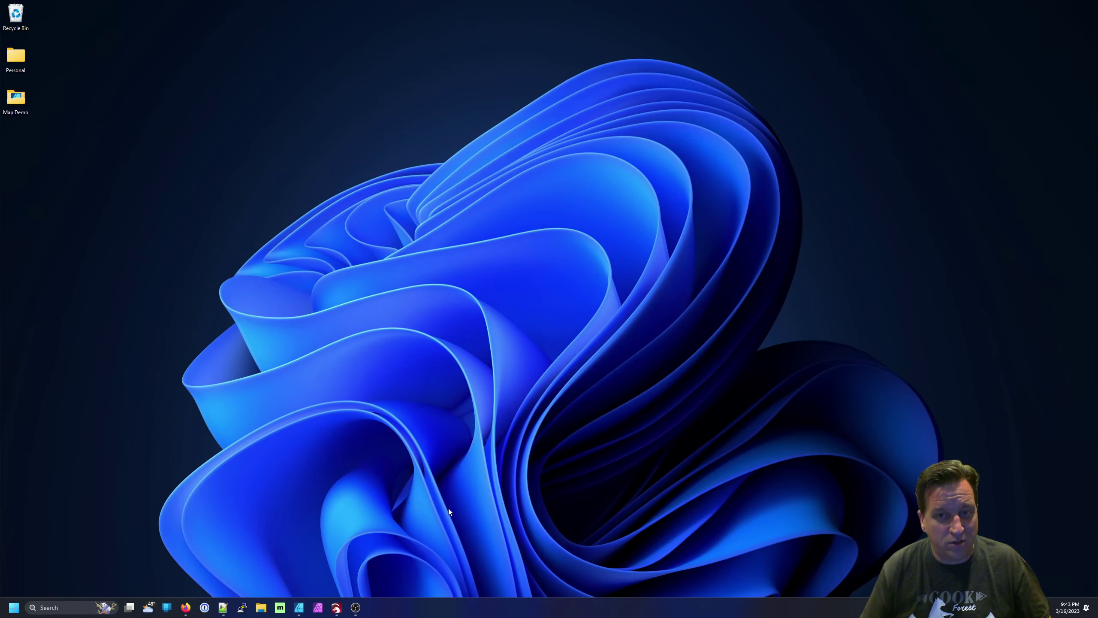
{"action": "left_click", "coordinate": [337, 608]}
{"action": "left_click", "coordinate": [7, 14]}
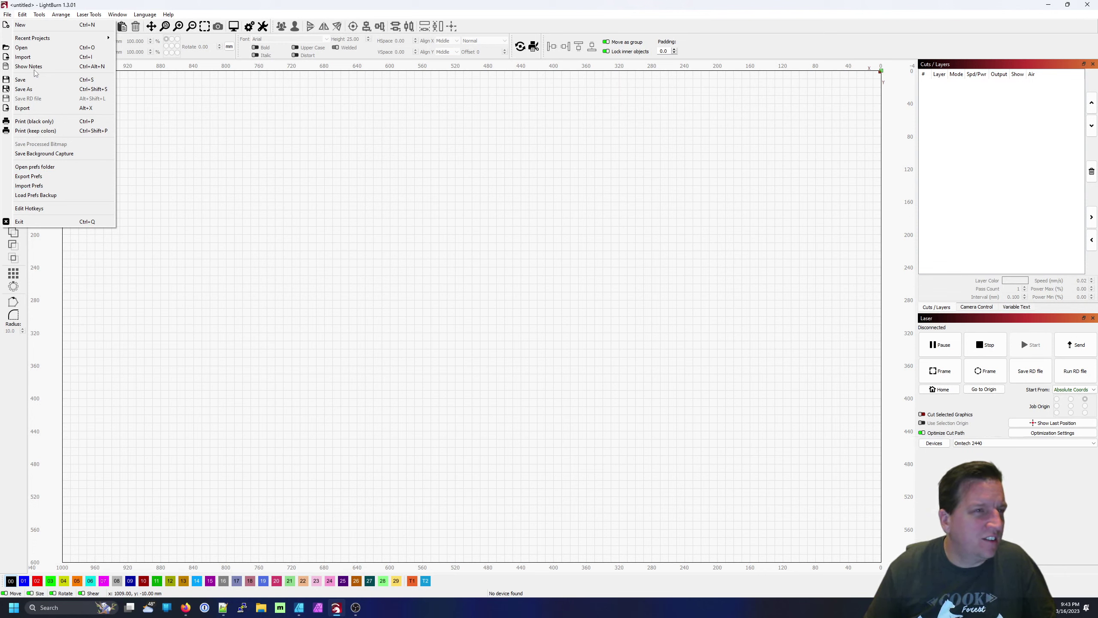
{"action": "left_click", "coordinate": [22, 56]}
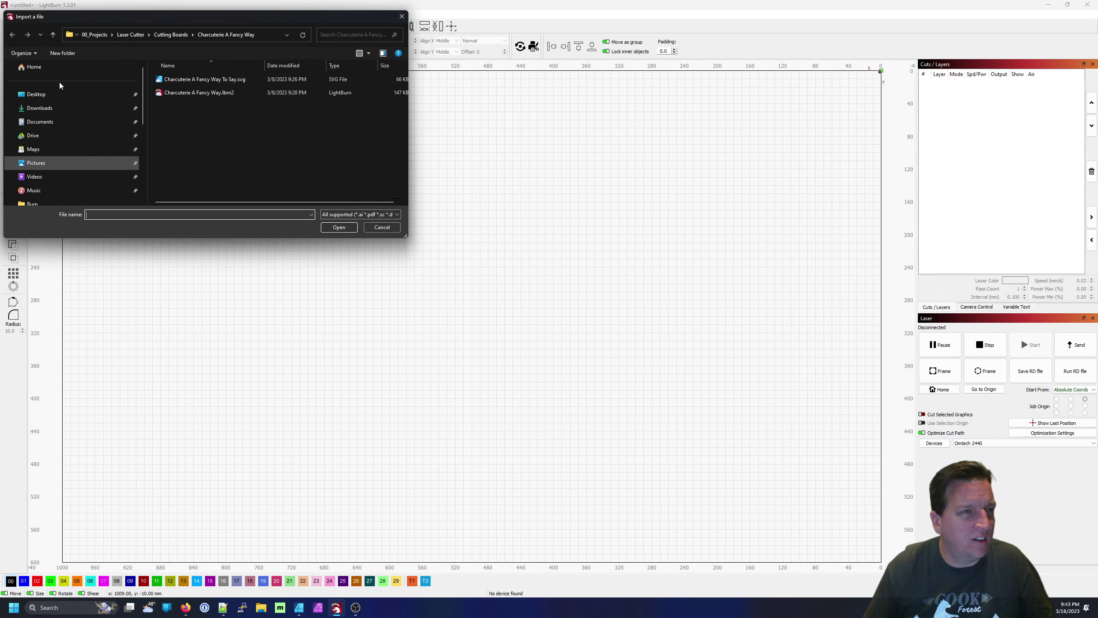
{"action": "left_click", "coordinate": [37, 95]}
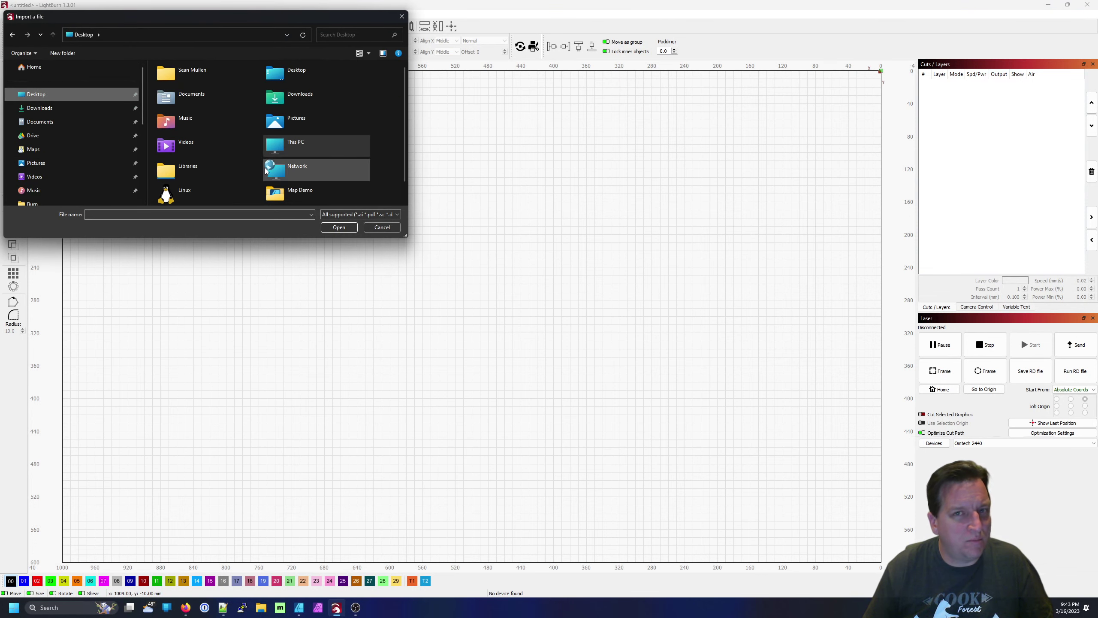
{"action": "scroll", "coordinate": [266, 171], "scroll_direction": "down", "scroll_amount": 1}
{"action": "double_click", "coordinate": [280, 175]}
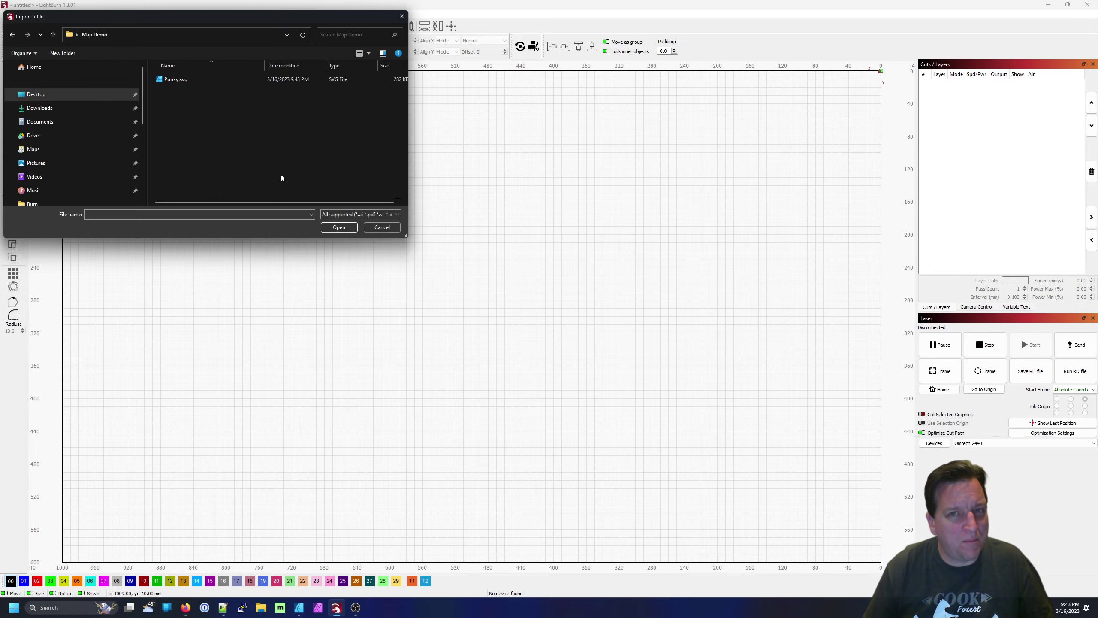
{"action": "left_click", "coordinate": [182, 80]}
{"action": "left_click", "coordinate": [346, 228]}
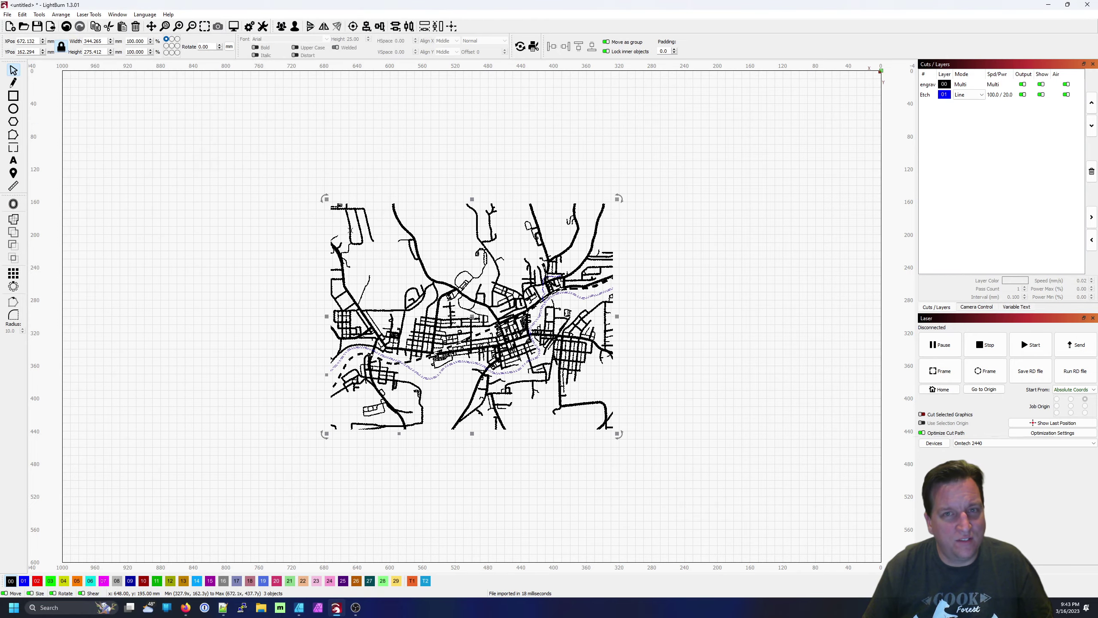
- Deselect the imported map and examine its roads, railroad and river outlines up close and within the whole work area
{"action": "left_click", "coordinate": [657, 326]}
{"action": "scroll", "coordinate": [491, 320], "scroll_direction": "up", "scroll_amount": 2}
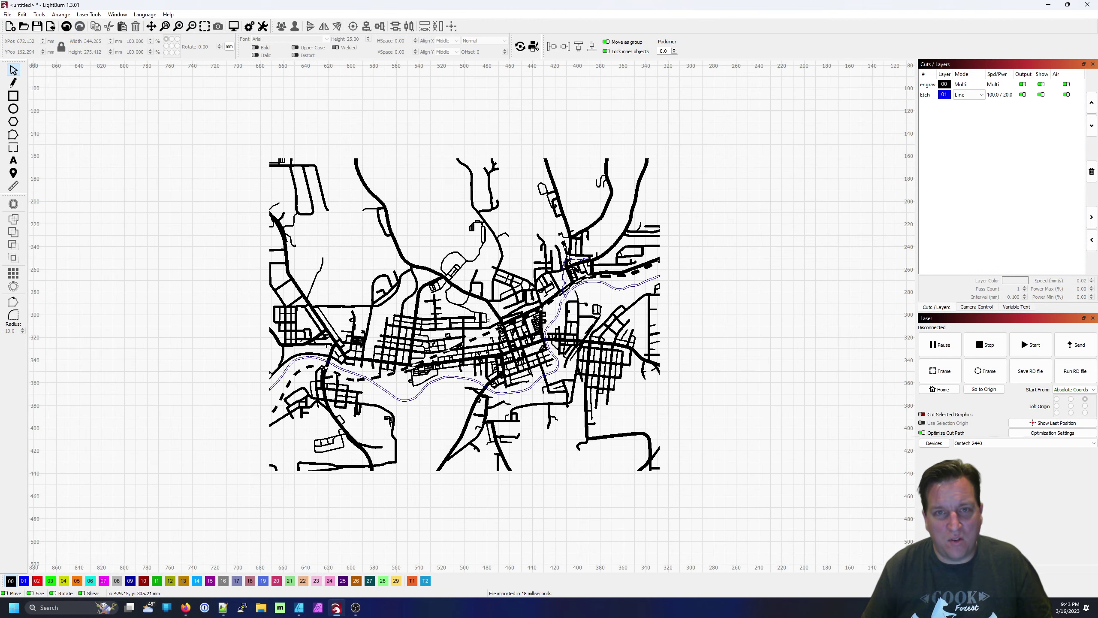
{"action": "scroll", "coordinate": [490, 320], "scroll_direction": "up", "scroll_amount": 2}
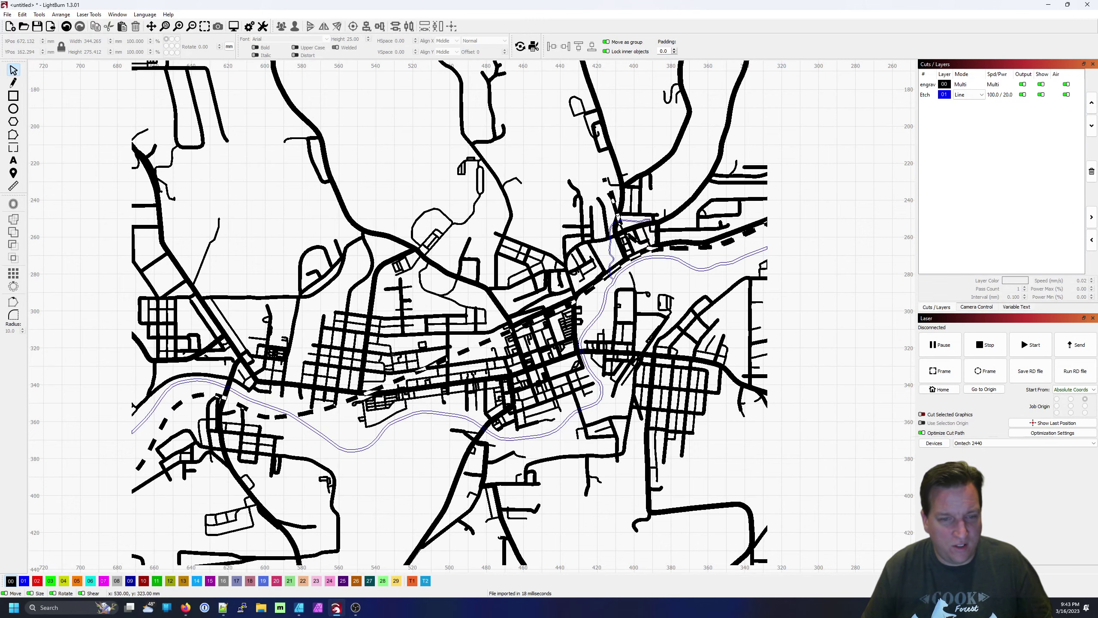
{"action": "scroll", "coordinate": [404, 384], "scroll_direction": "down", "scroll_amount": 6}
{"action": "scroll", "coordinate": [409, 353], "scroll_direction": "up", "scroll_amount": 1}
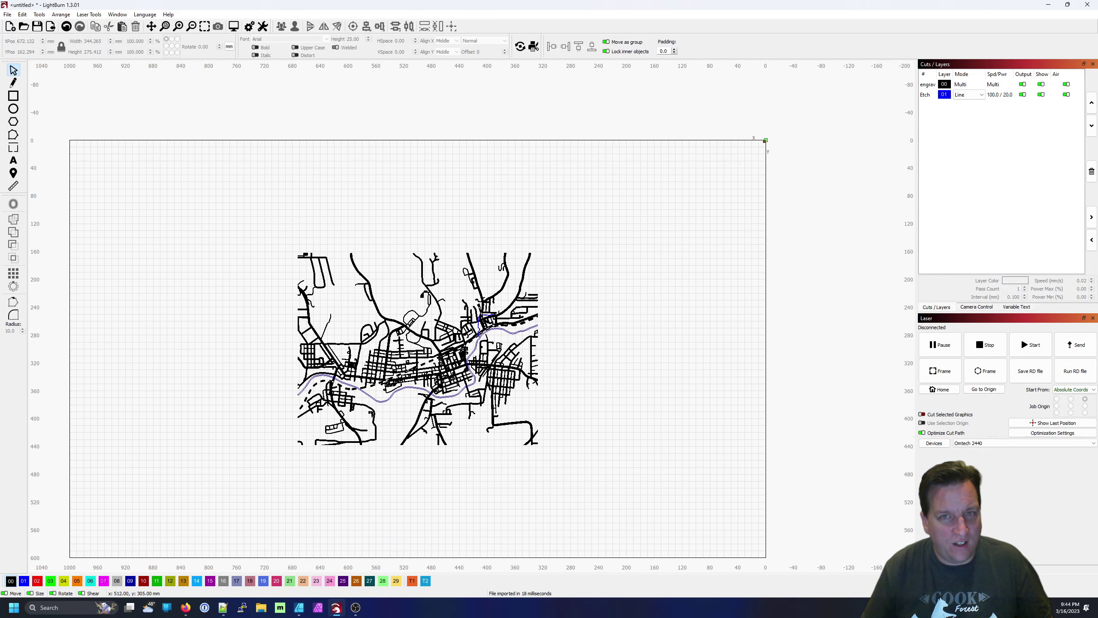